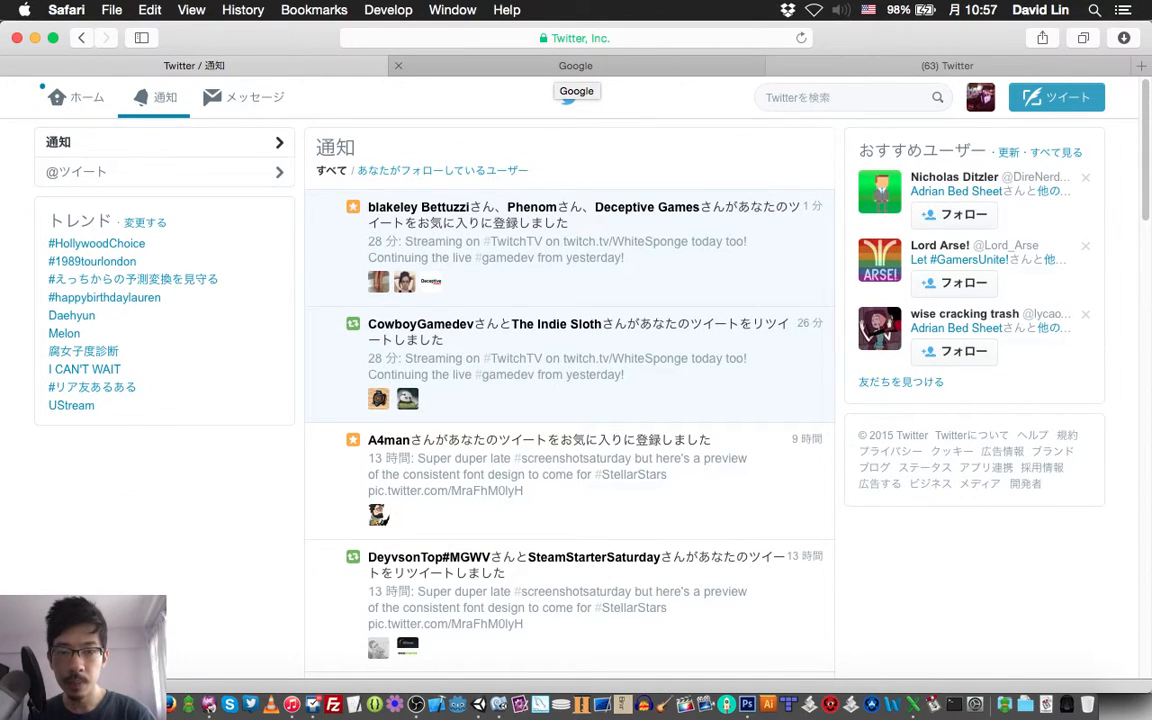
# Load the WhiteSponge channel on twitch.tv in the Google tab to check the stream, and close that tab
pyautogui.click(576, 65)
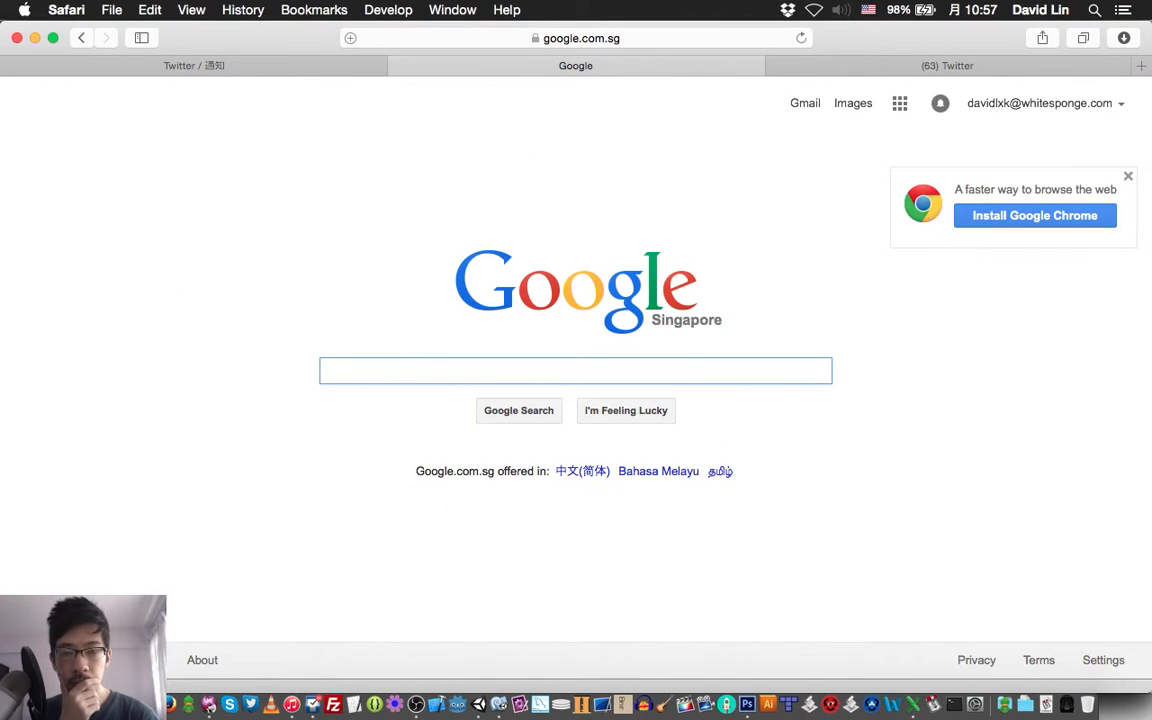
pyautogui.press('super+l')
pyautogui.write('t')
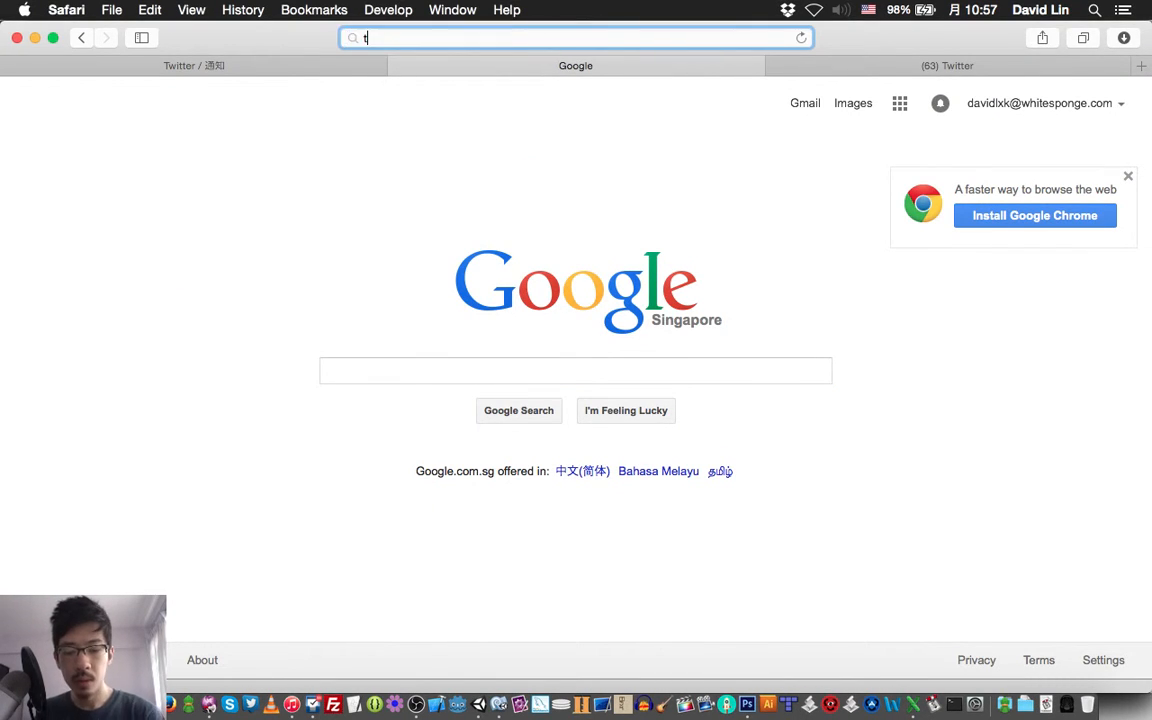
pyautogui.write('witch.')
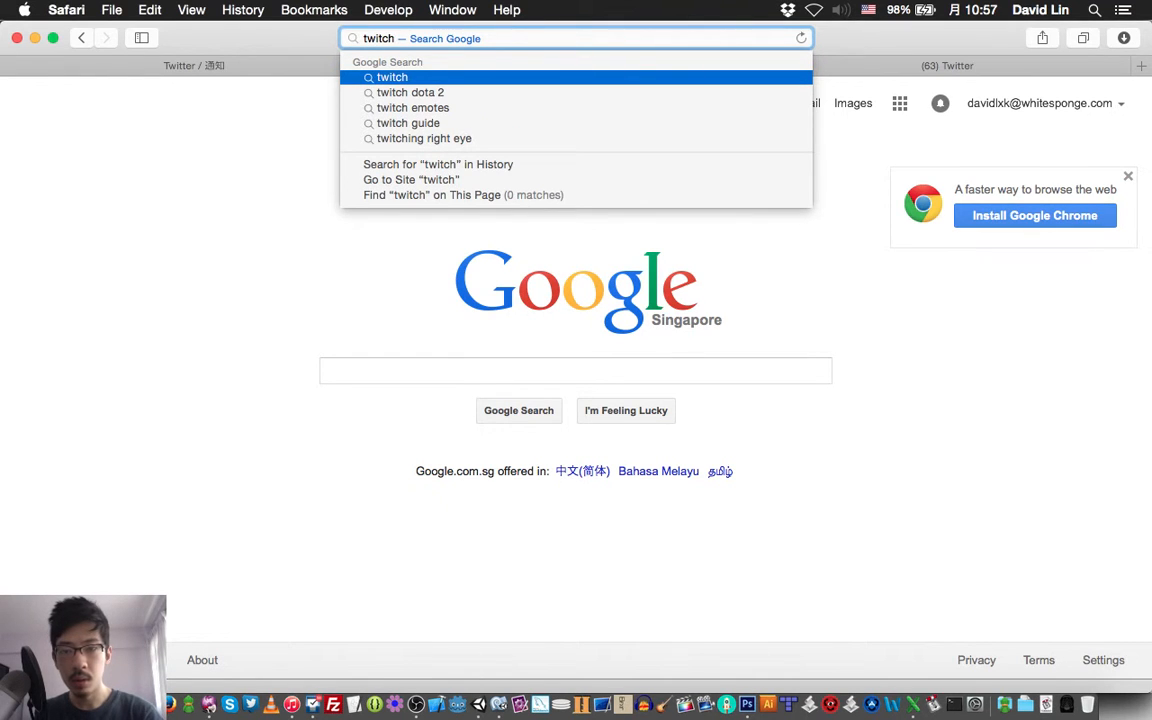
pyautogui.write('tv/w')
pyautogui.press('Return')
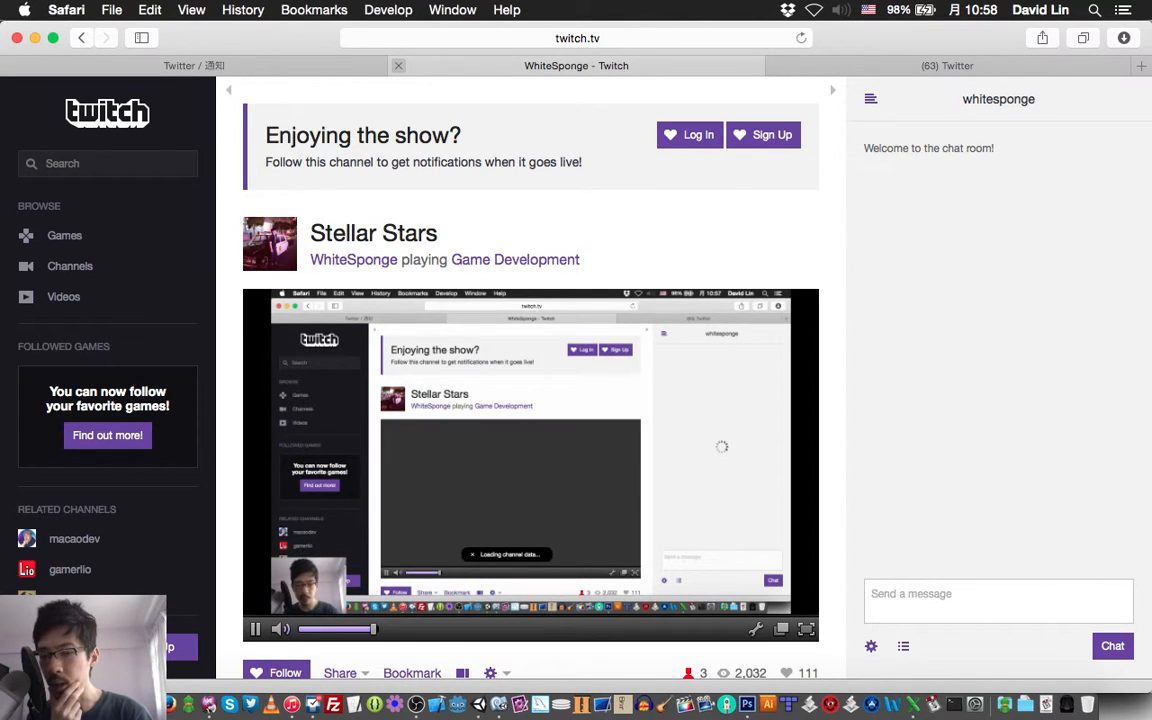
pyautogui.click(398, 65)
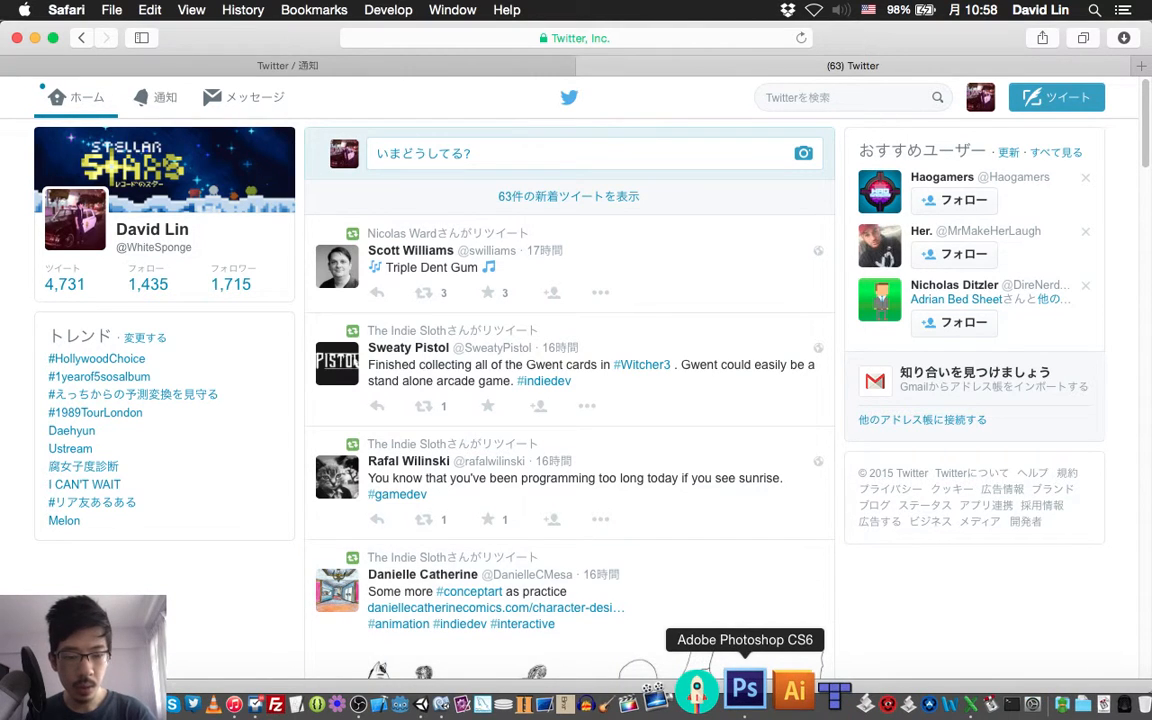
# Switch to Photoshop and open word_optionsESC.png from the Character Select Scene's normal folder
pyautogui.click(744, 690)
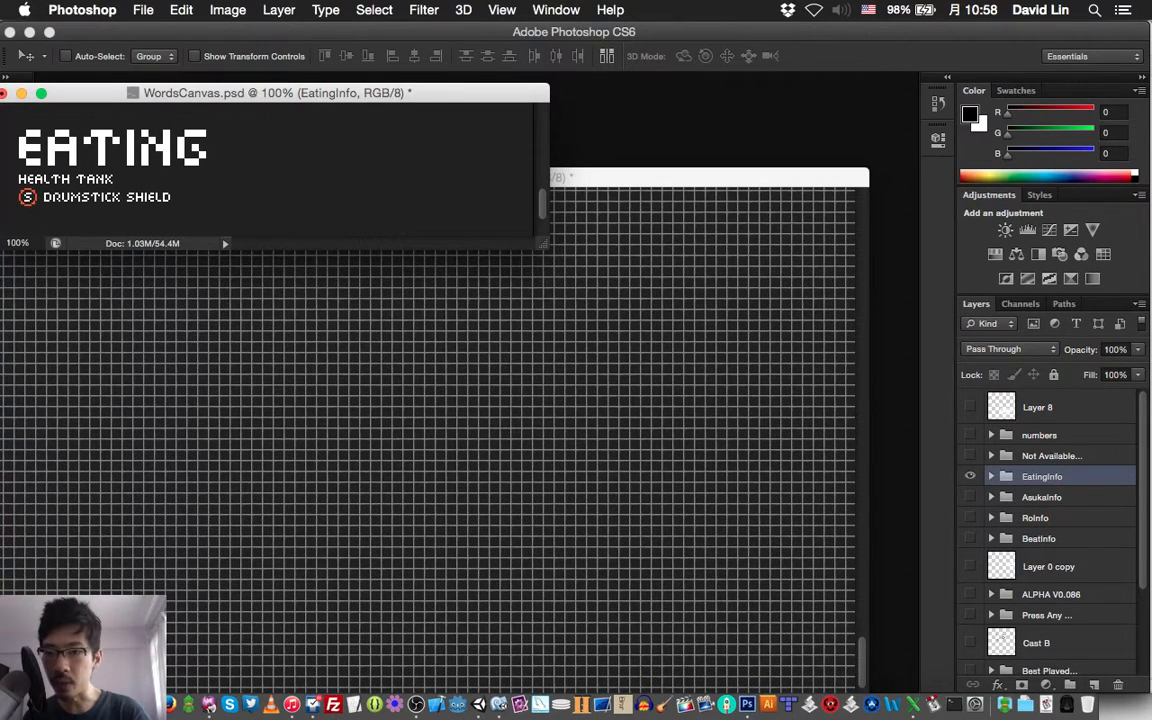
pyautogui.click(143, 10)
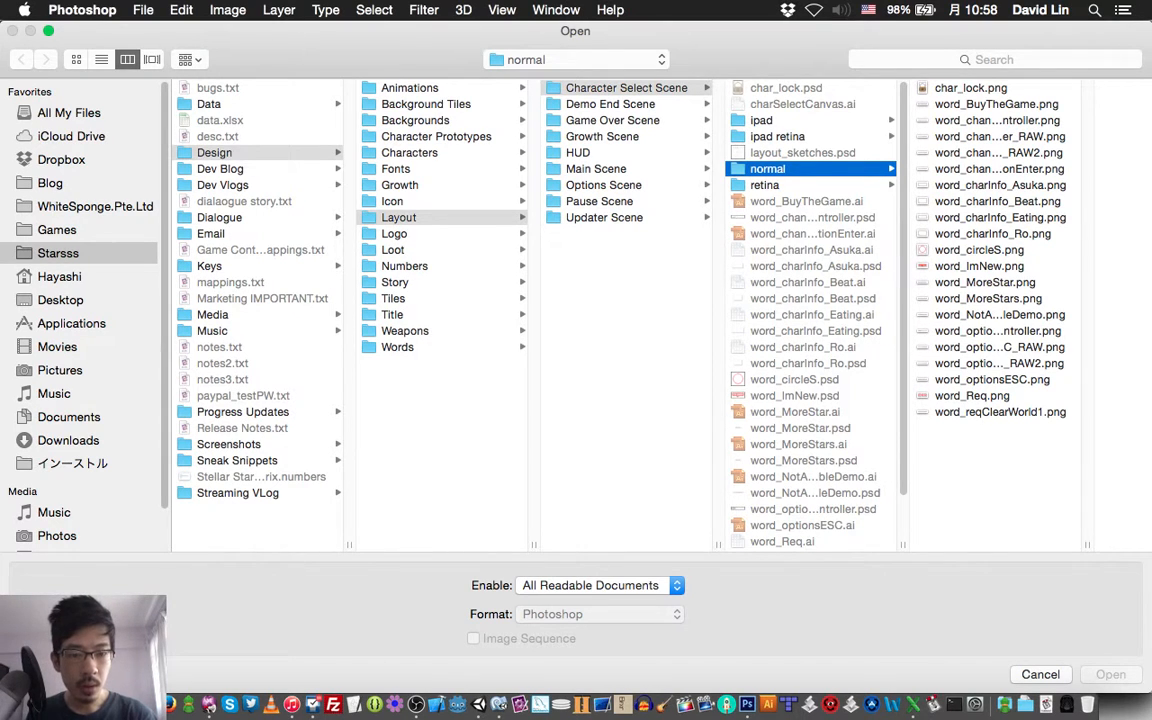
pyautogui.moveTo(903, 545); pyautogui.dragTo(981, 545)
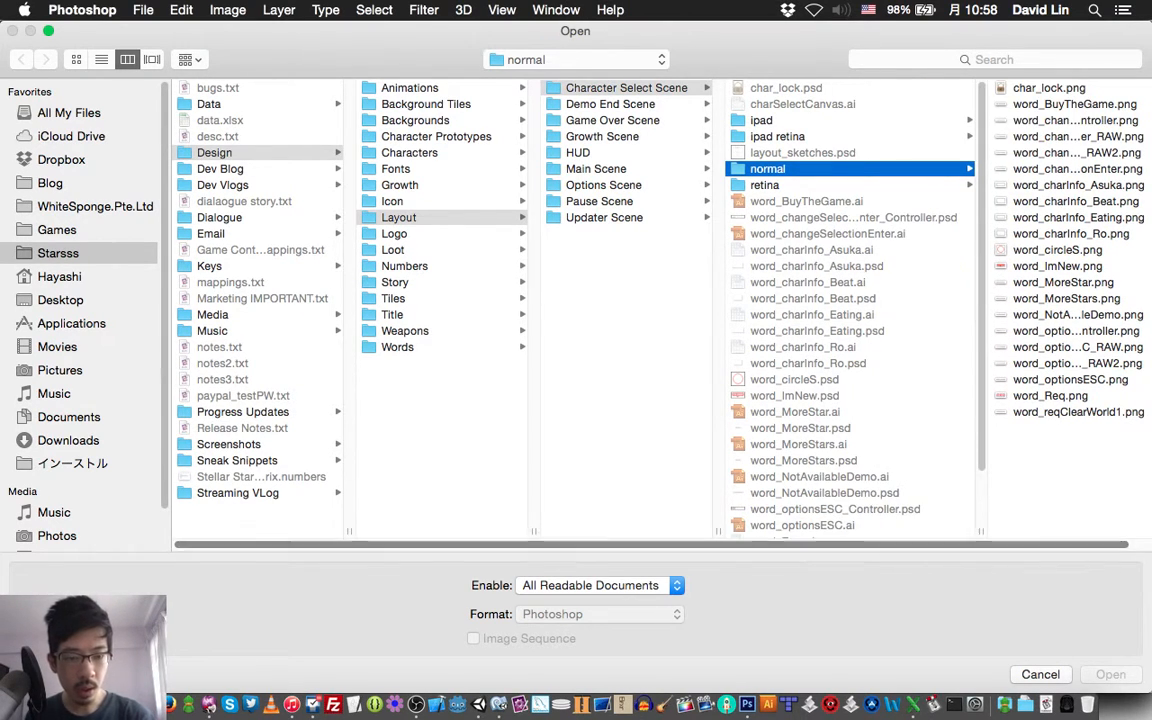
pyautogui.scroll(-2, 853, 310)
pyautogui.scroll(-2, 853, 310)
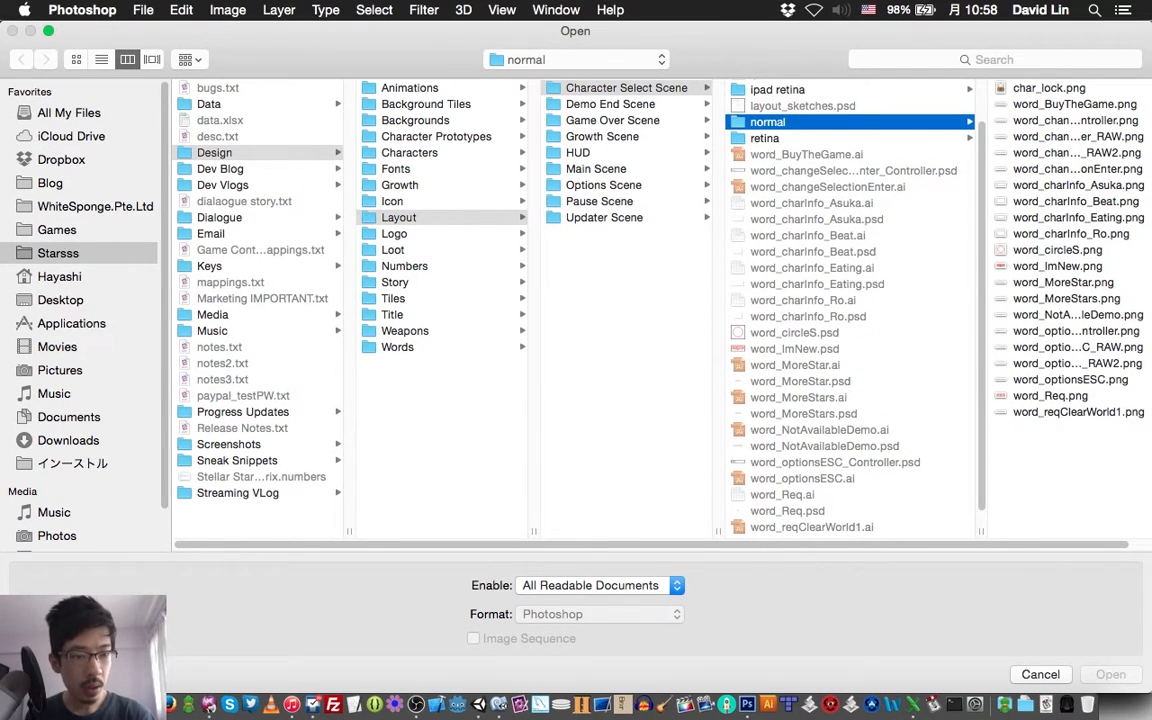
pyautogui.click(1070, 380)
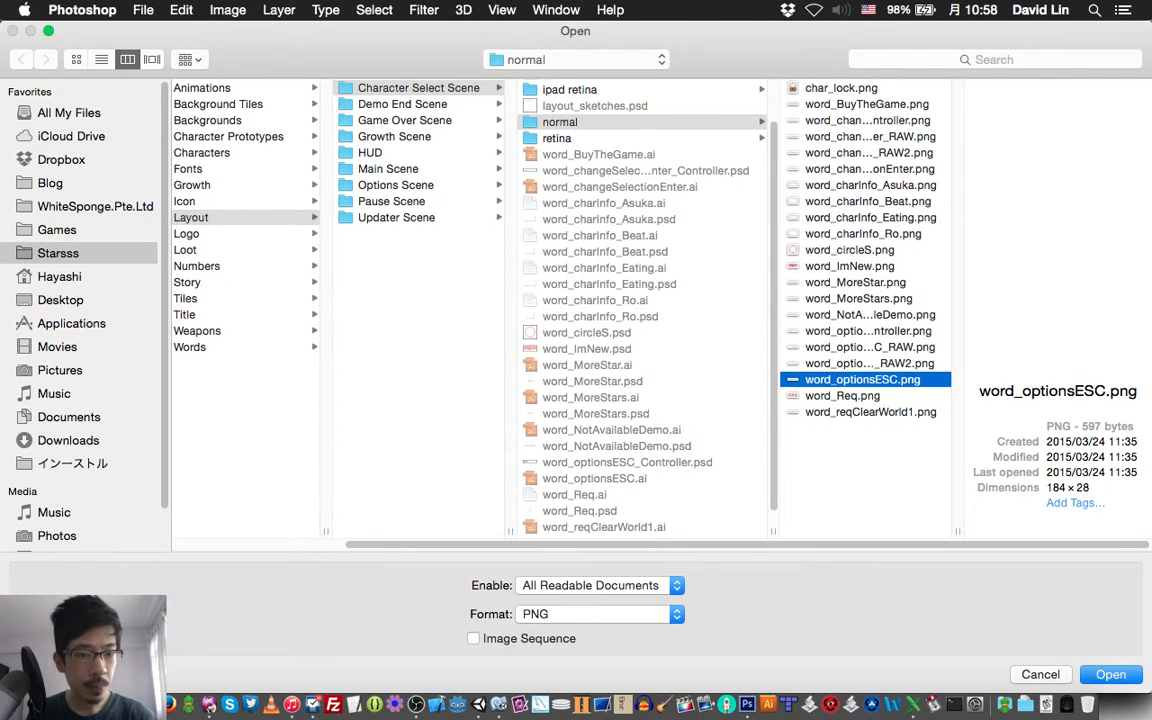
pyautogui.press('Return')
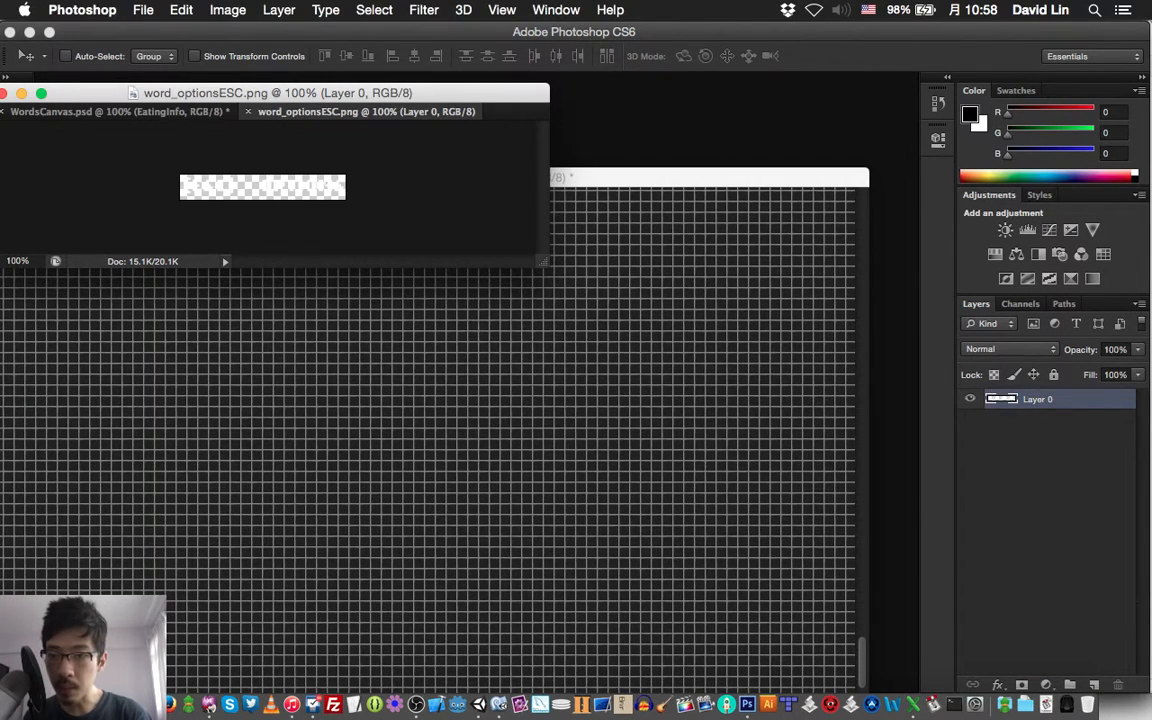
# Examine the previews of the word images in the Character Select Scene's normal folder, from word_circleS.png to word_optionsESC.png
pyautogui.press('super+o')
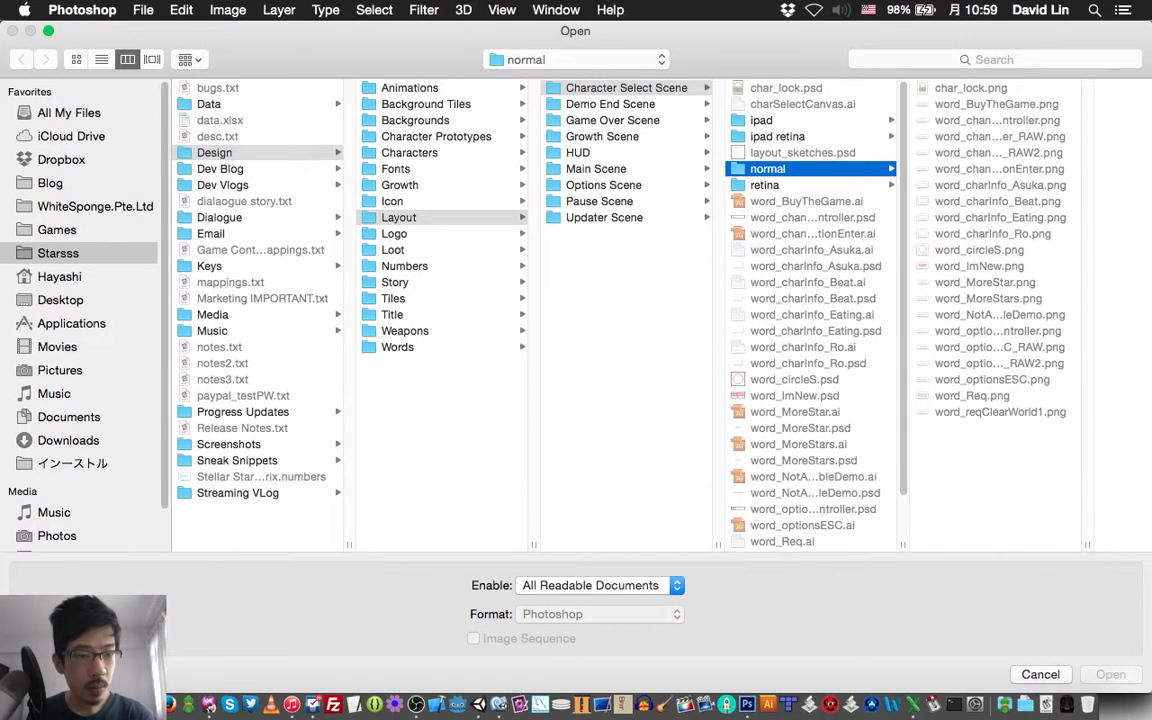
pyautogui.click(999, 363)
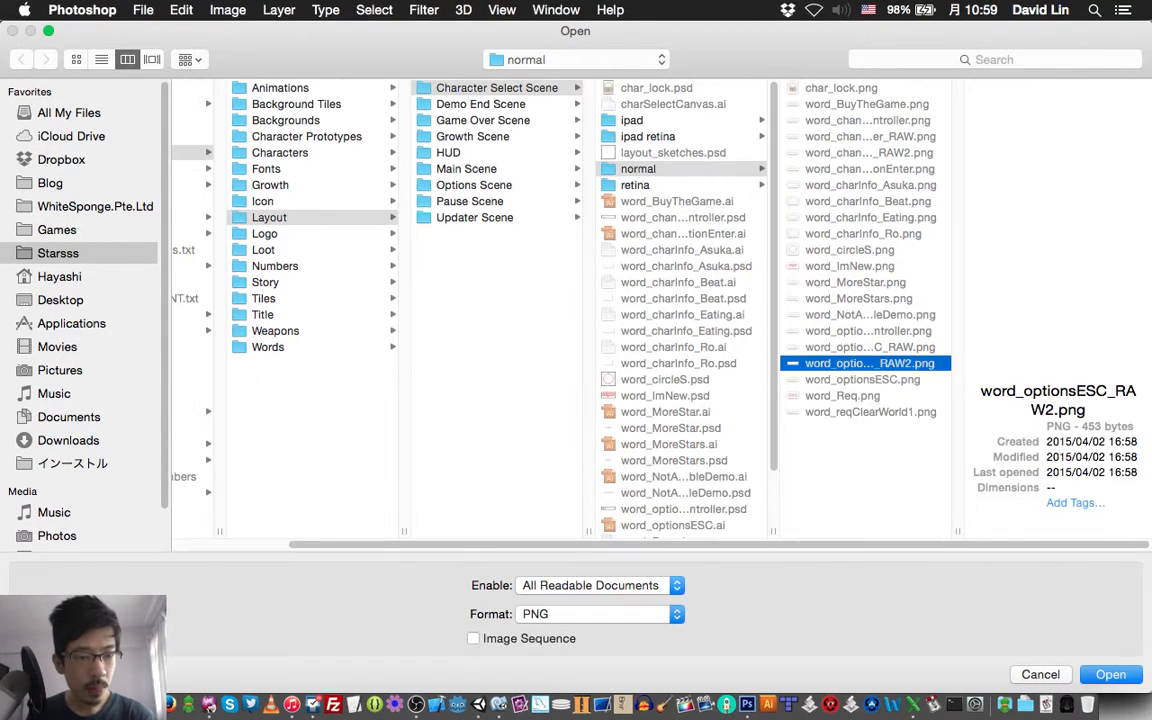
pyautogui.click(869, 347)
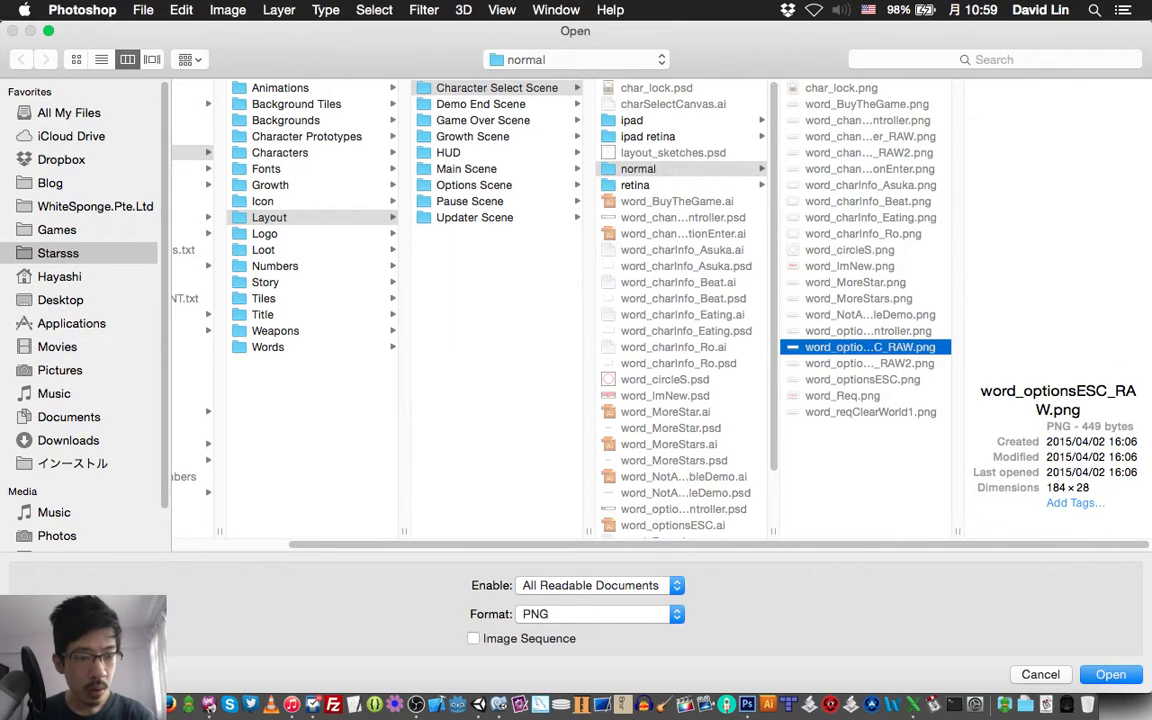
pyautogui.click(869, 363)
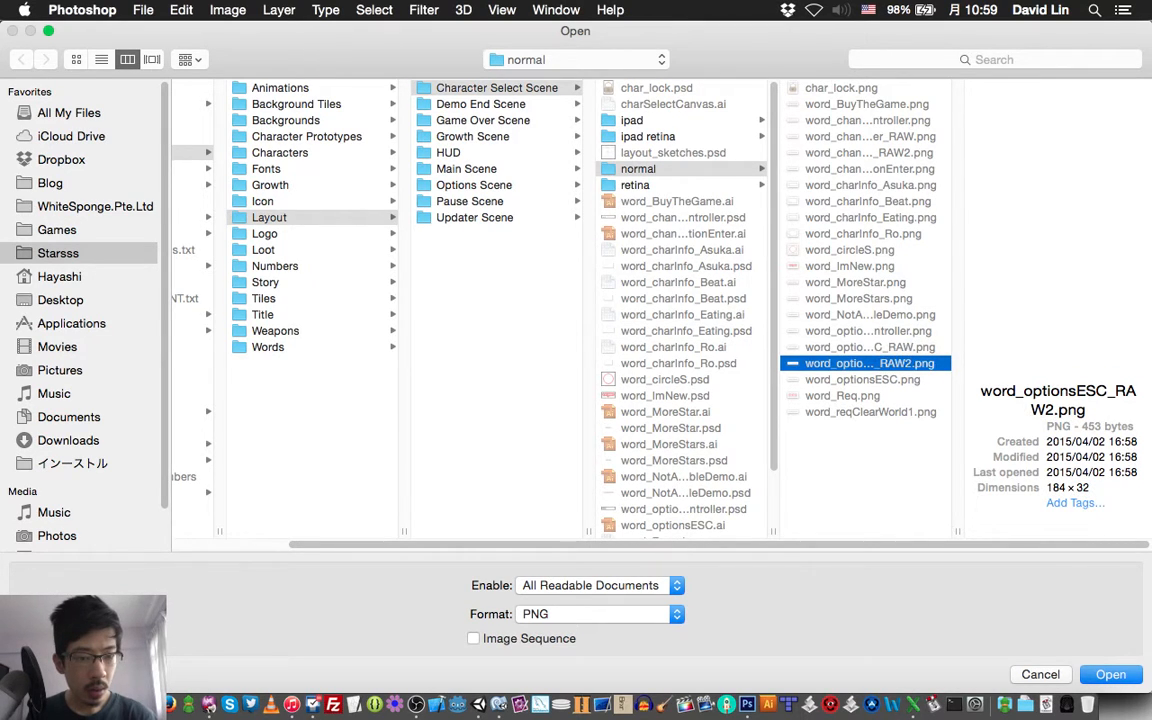
pyautogui.press('Up')
pyautogui.press('Up')
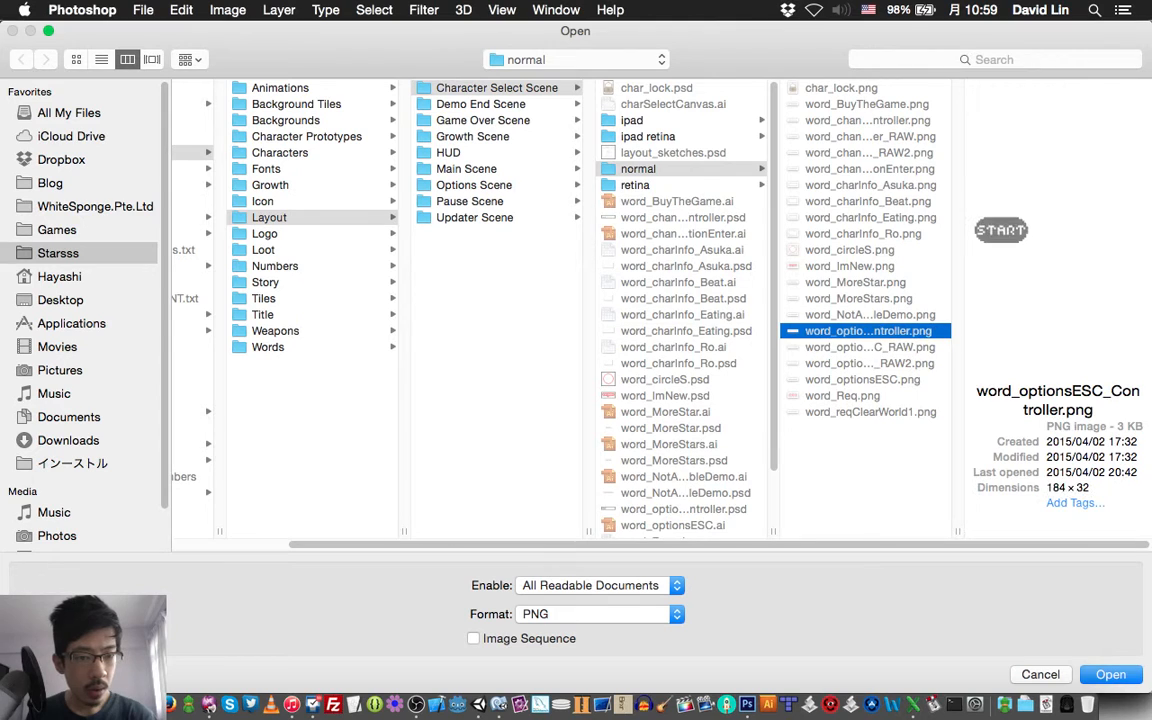
pyautogui.press('Up')
pyautogui.press('Up')
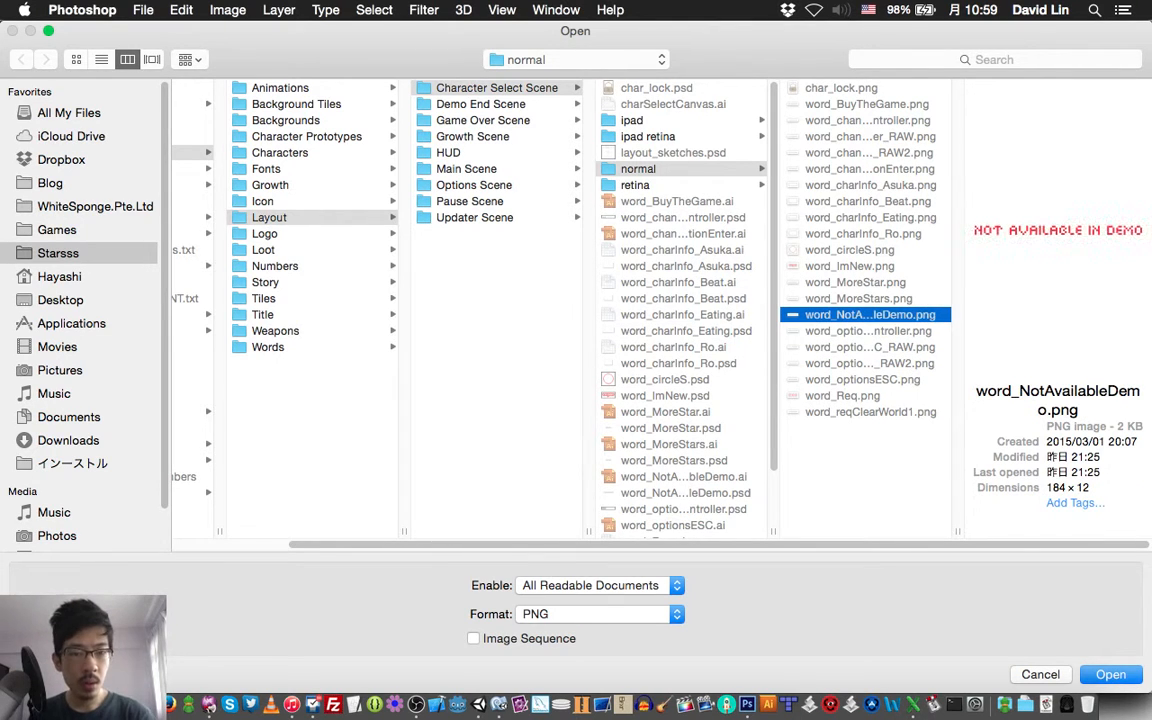
pyautogui.press('Up')
pyautogui.press('Up')
pyautogui.press('Up')
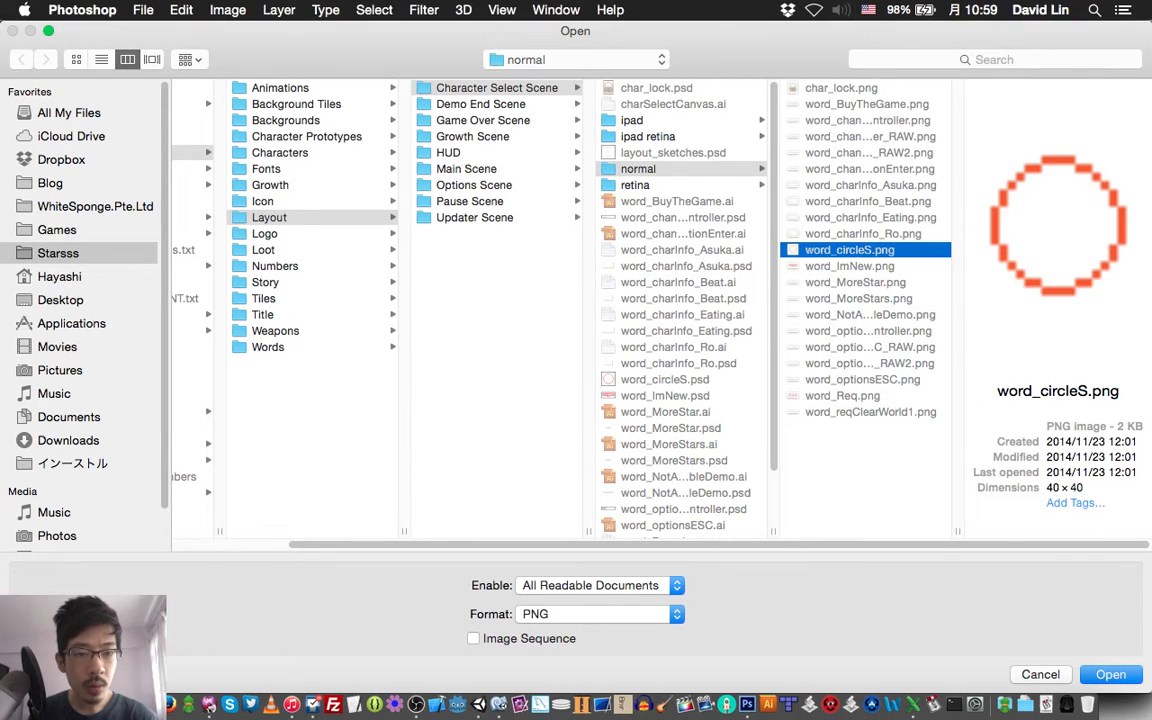
pyautogui.press('Down')
pyautogui.press('Down')
pyautogui.press('Down')
pyautogui.press('Down')
pyautogui.press('Down')
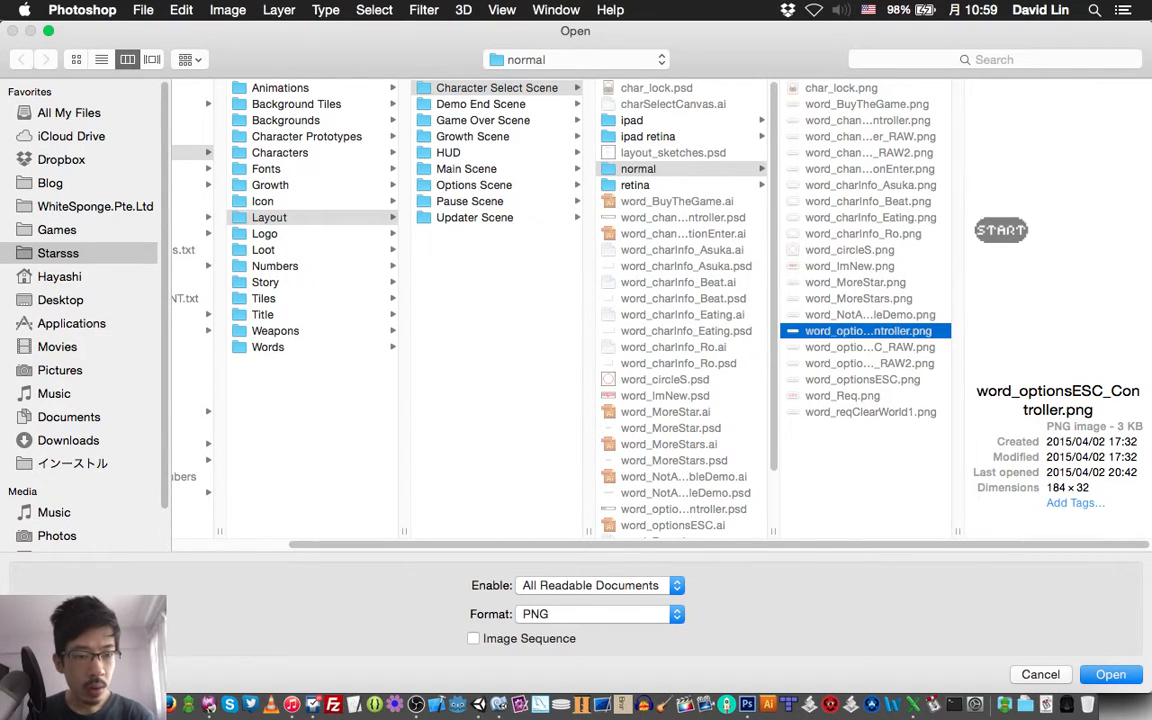
pyautogui.press('Down')
pyautogui.press('Up')
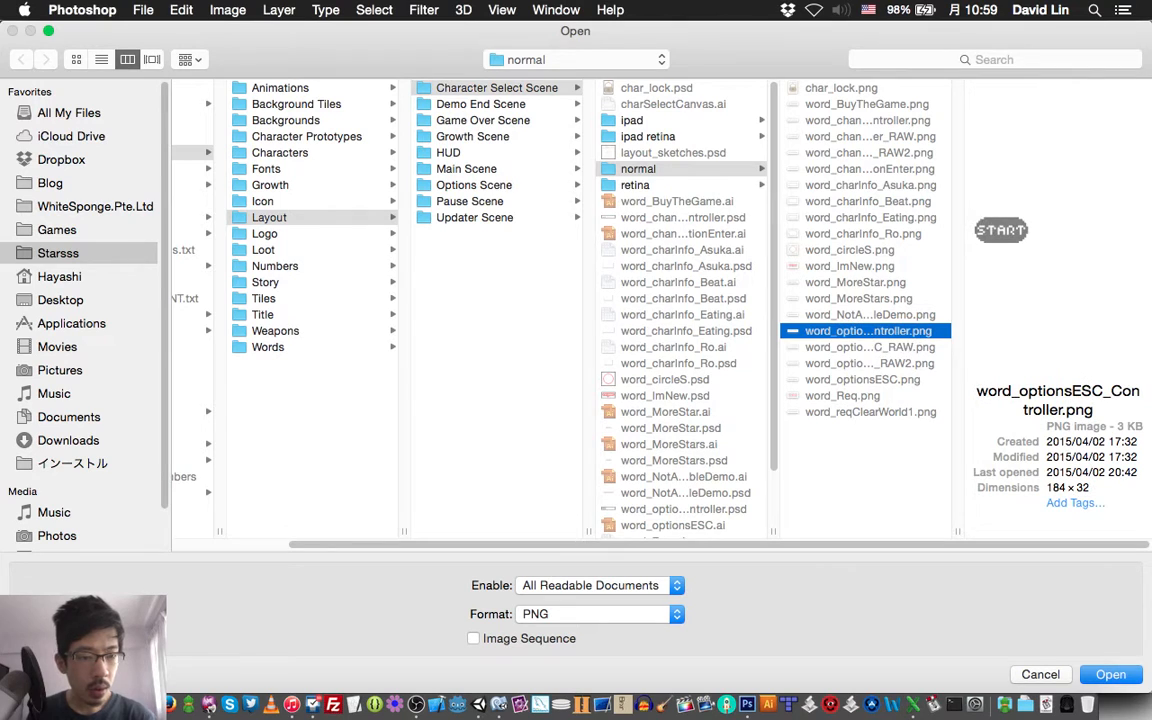
pyautogui.press('Down')
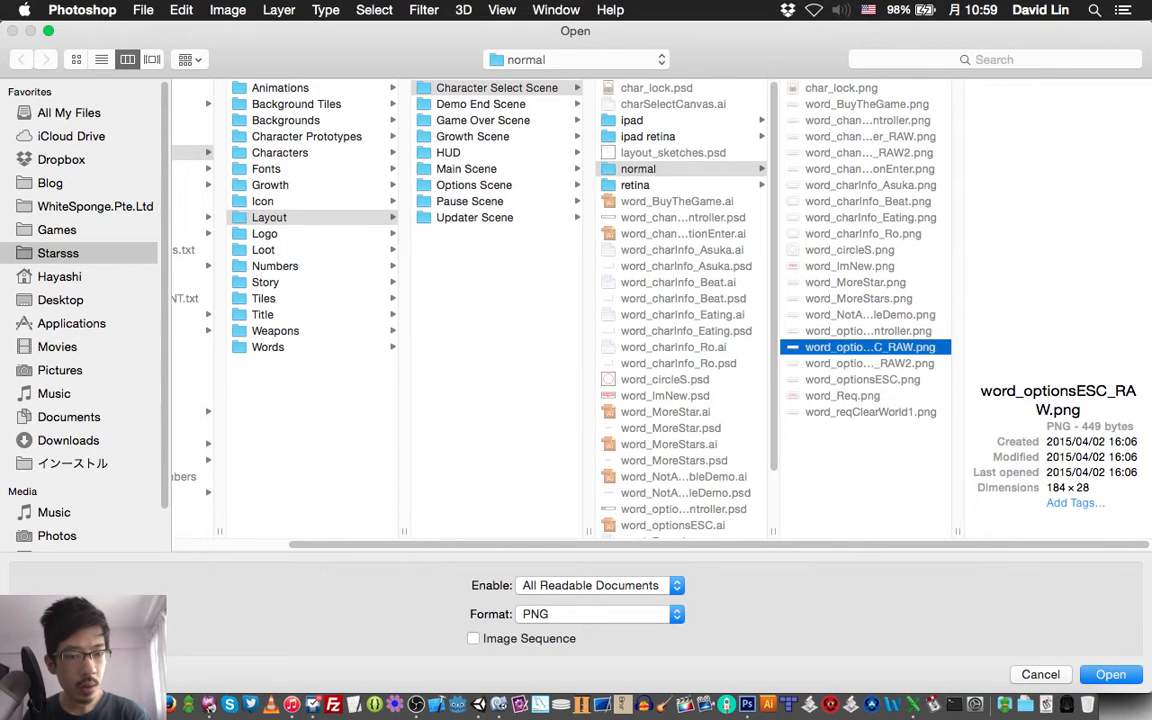
pyautogui.press('Down')
pyautogui.press('Down')
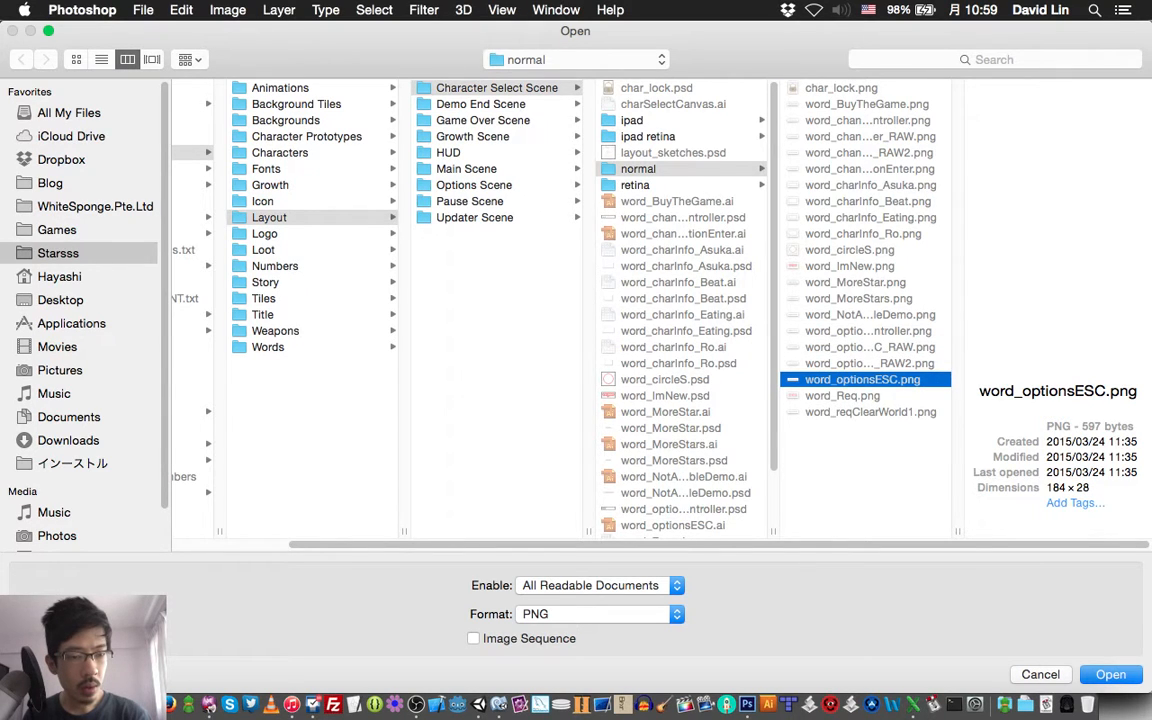
pyautogui.press('Up')
# Open word_optionsESC.png from the Character Select Scene's retina folder to view it, and close it
pyautogui.press('Left')
pyautogui.press('Down')
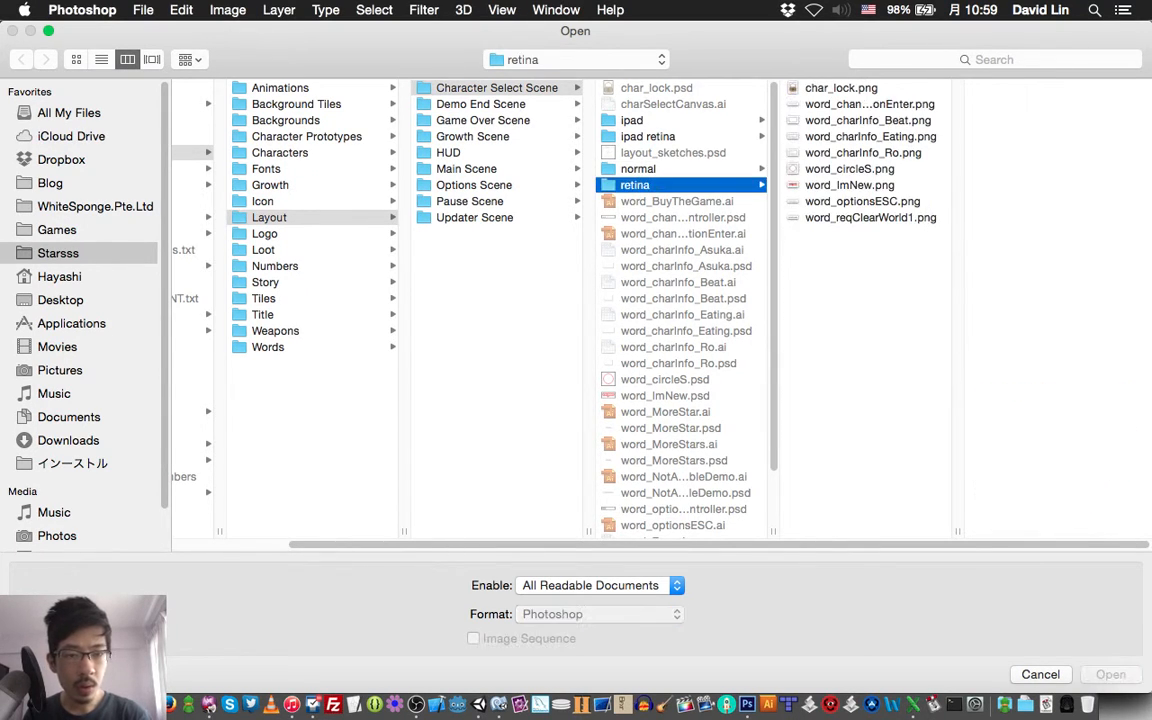
pyautogui.click(862, 201)
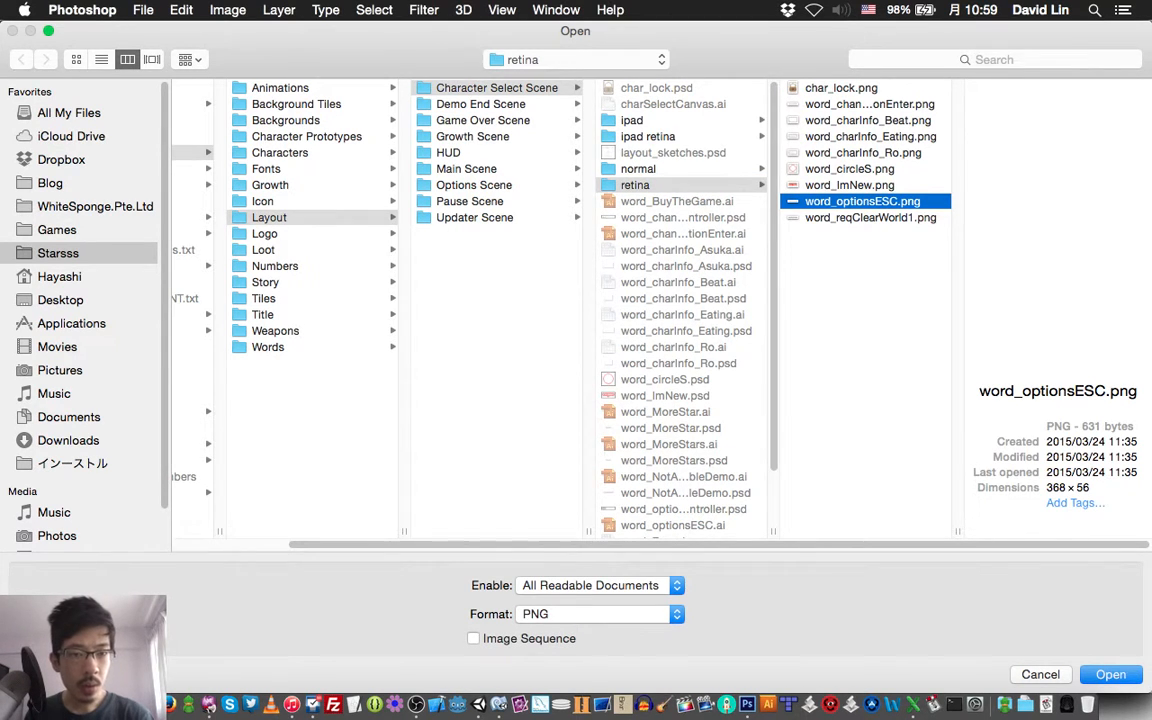
pyautogui.press('Return')
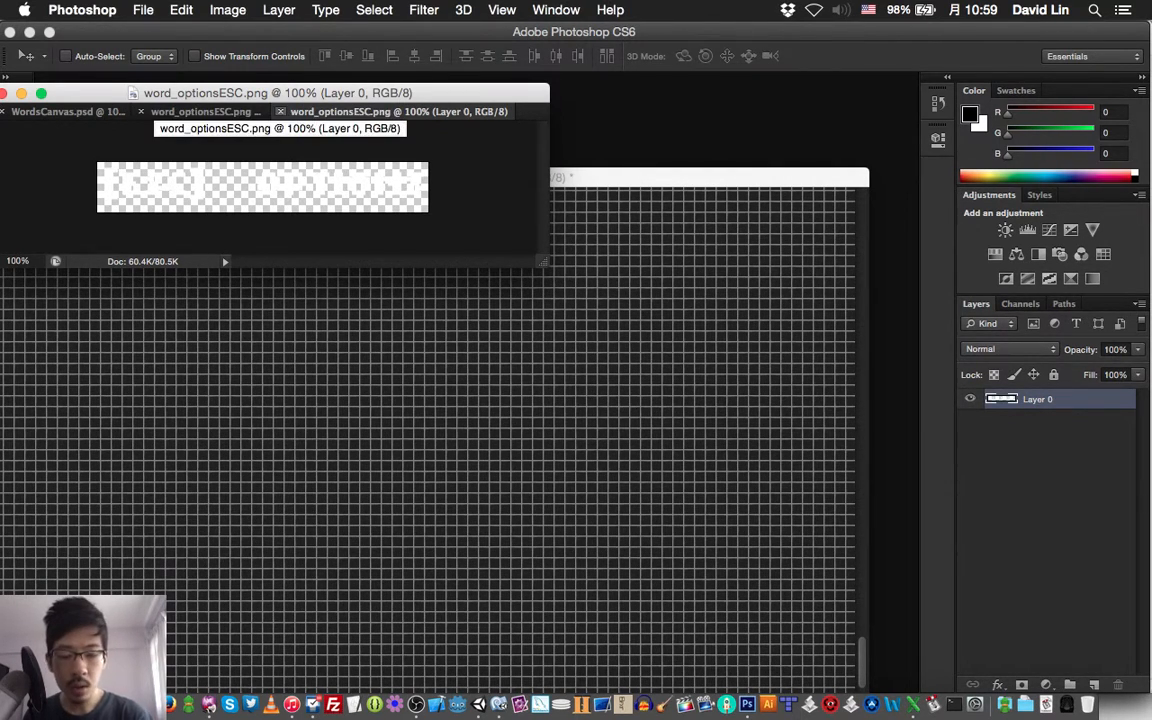
pyautogui.press('super+w')
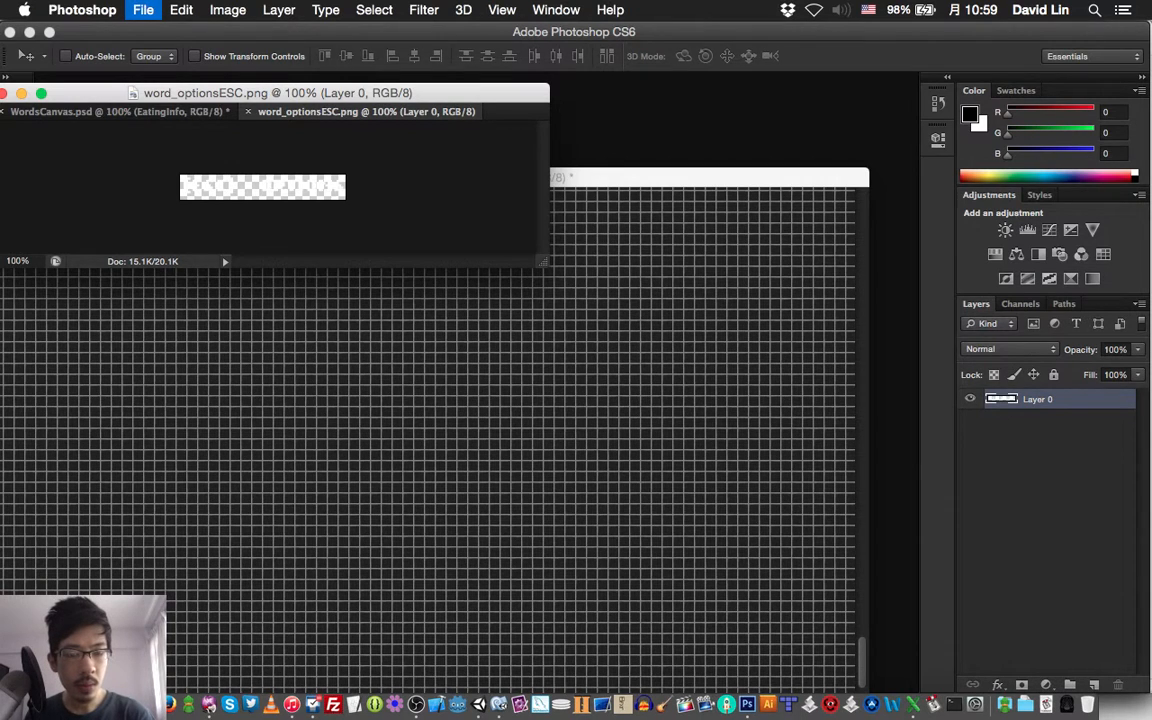
# Examine the word images in the Character Select Scene's ipad retina folder and the files in the Main Scene's folder and its normal subfolder
pyautogui.press('super+o')
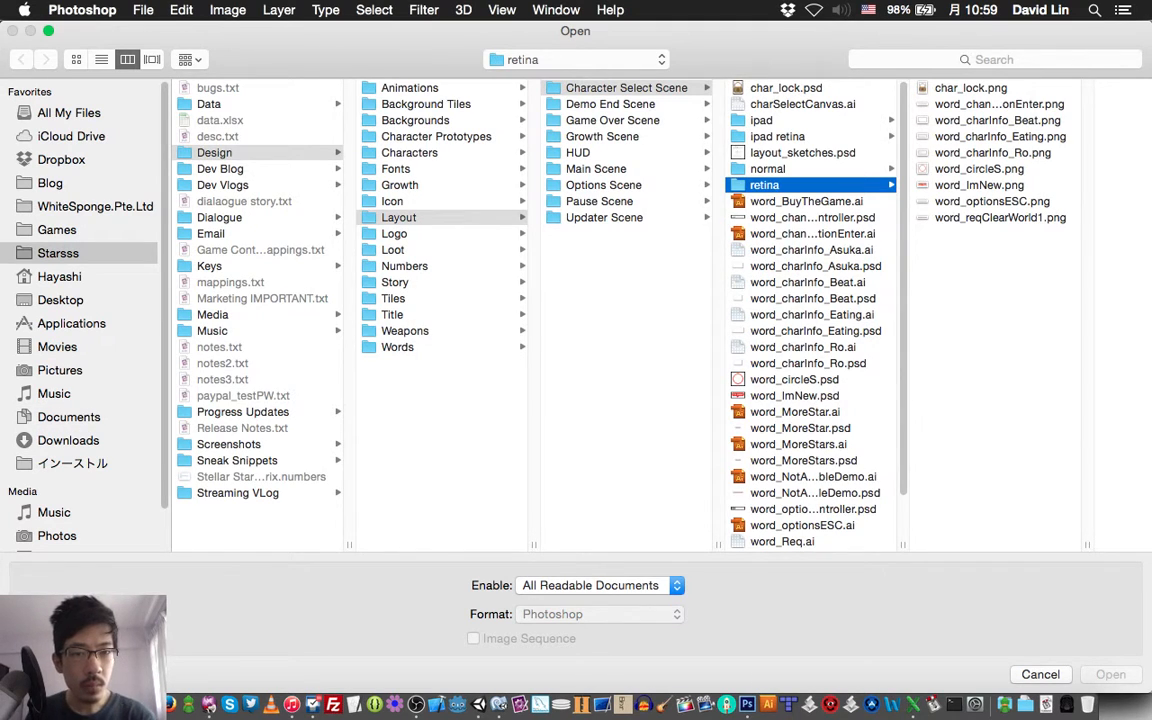
pyautogui.click(777, 137)
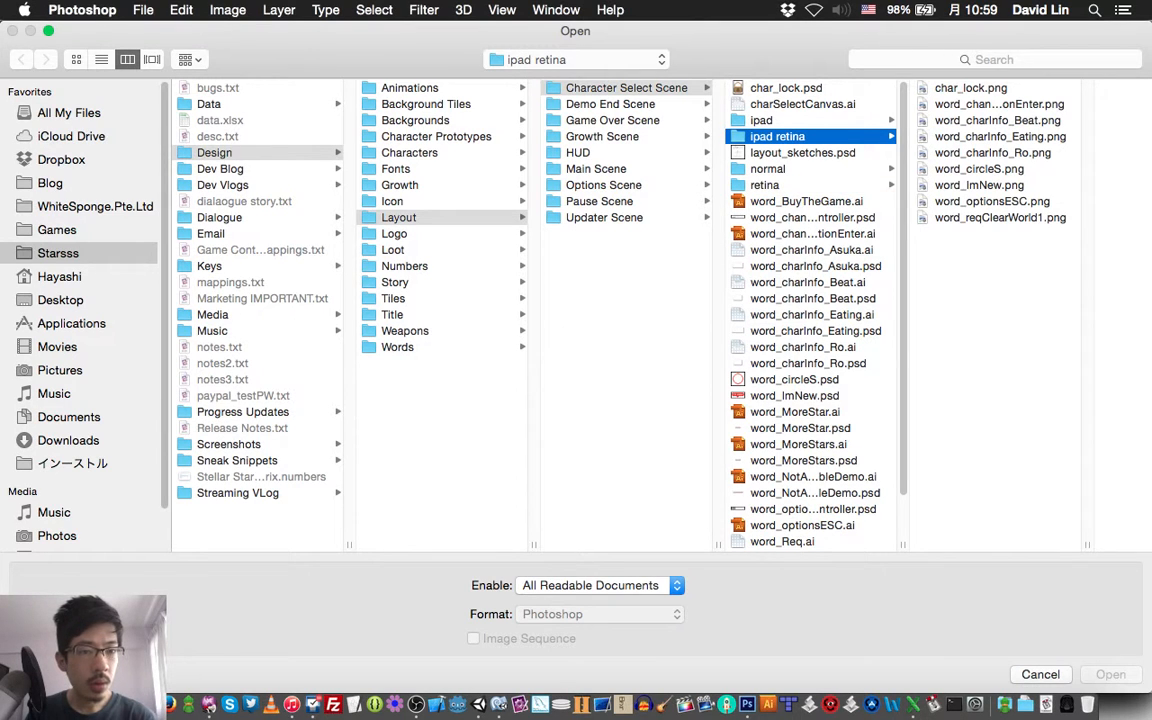
pyautogui.click(992, 202)
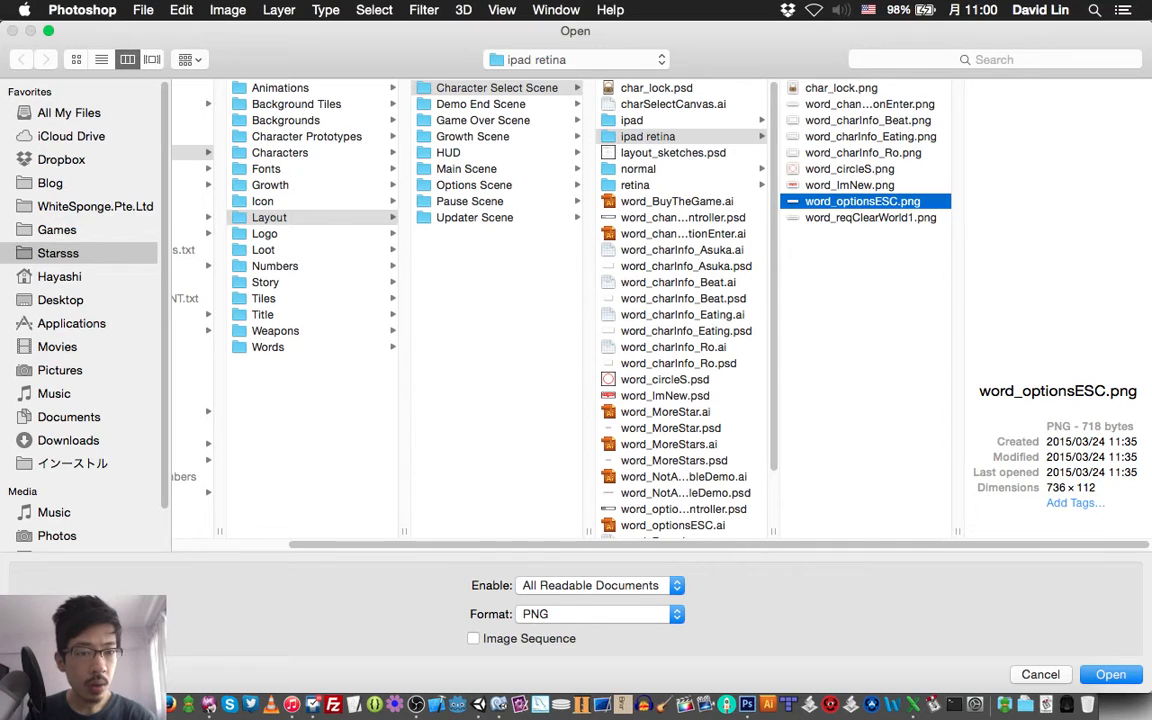
pyautogui.press('Down')
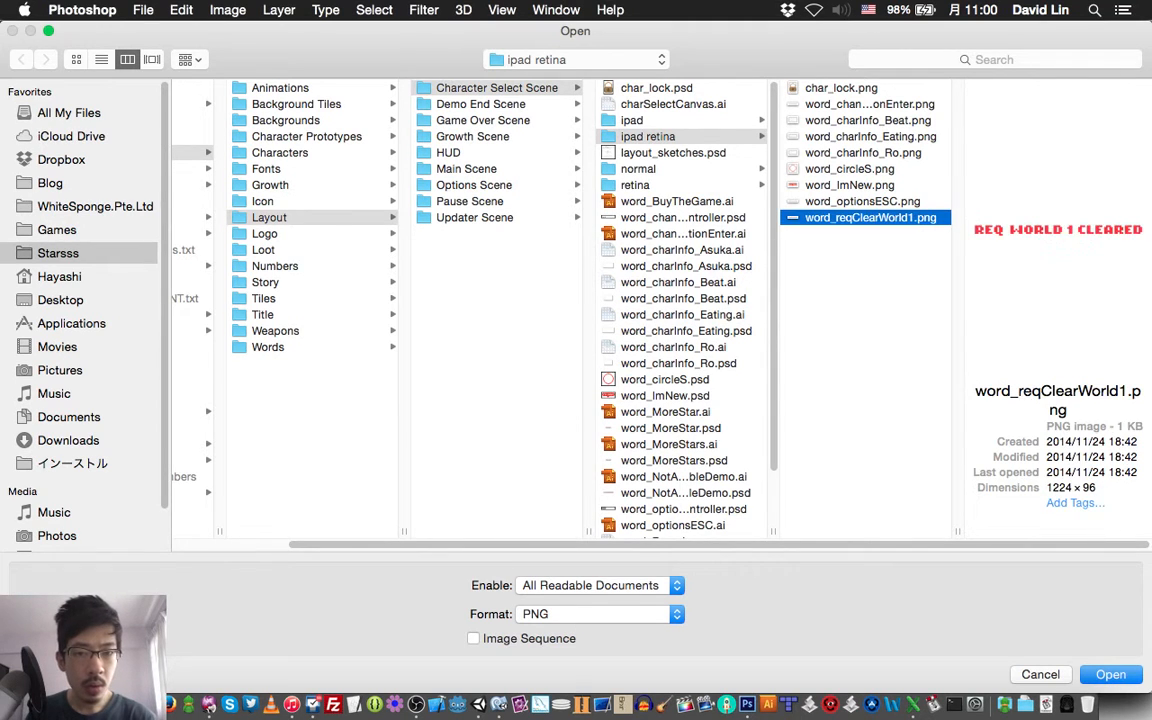
pyautogui.press('Left')
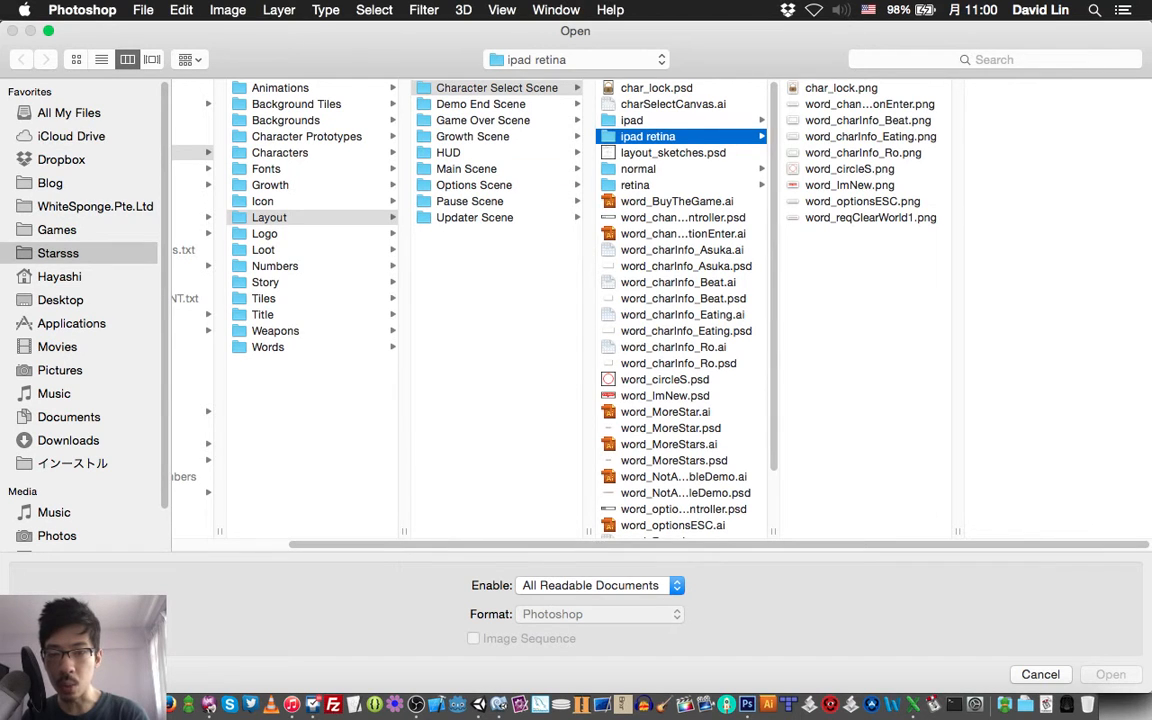
pyautogui.click(467, 169)
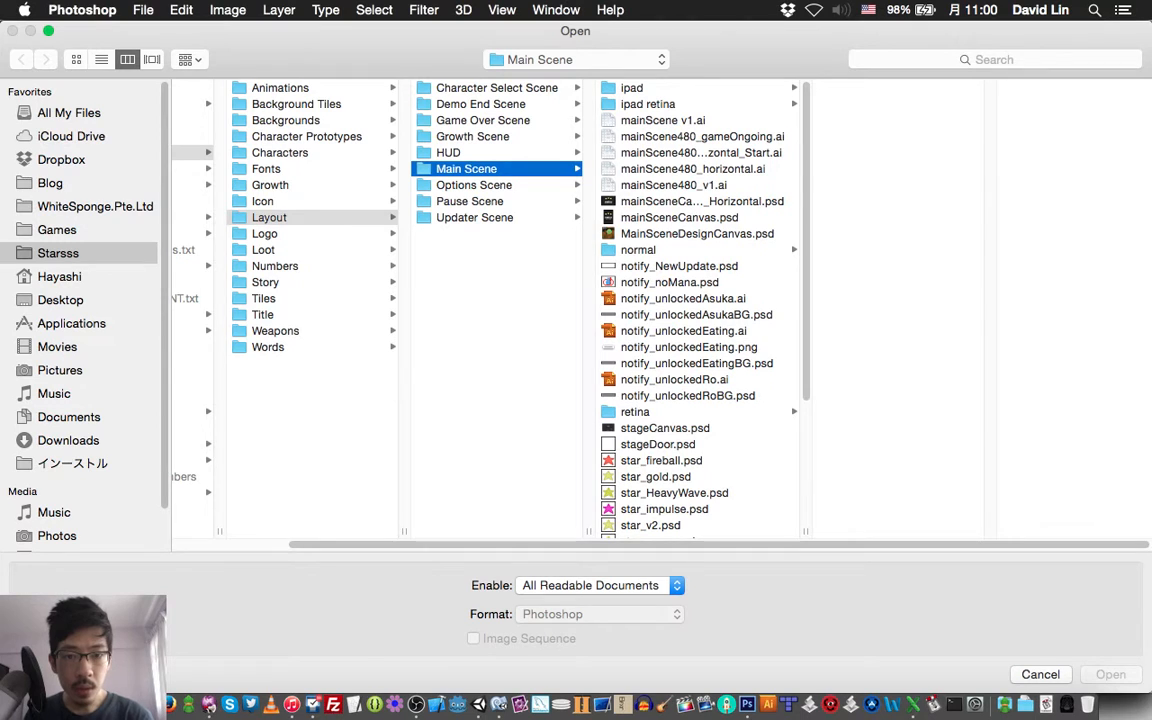
pyautogui.click(638, 250)
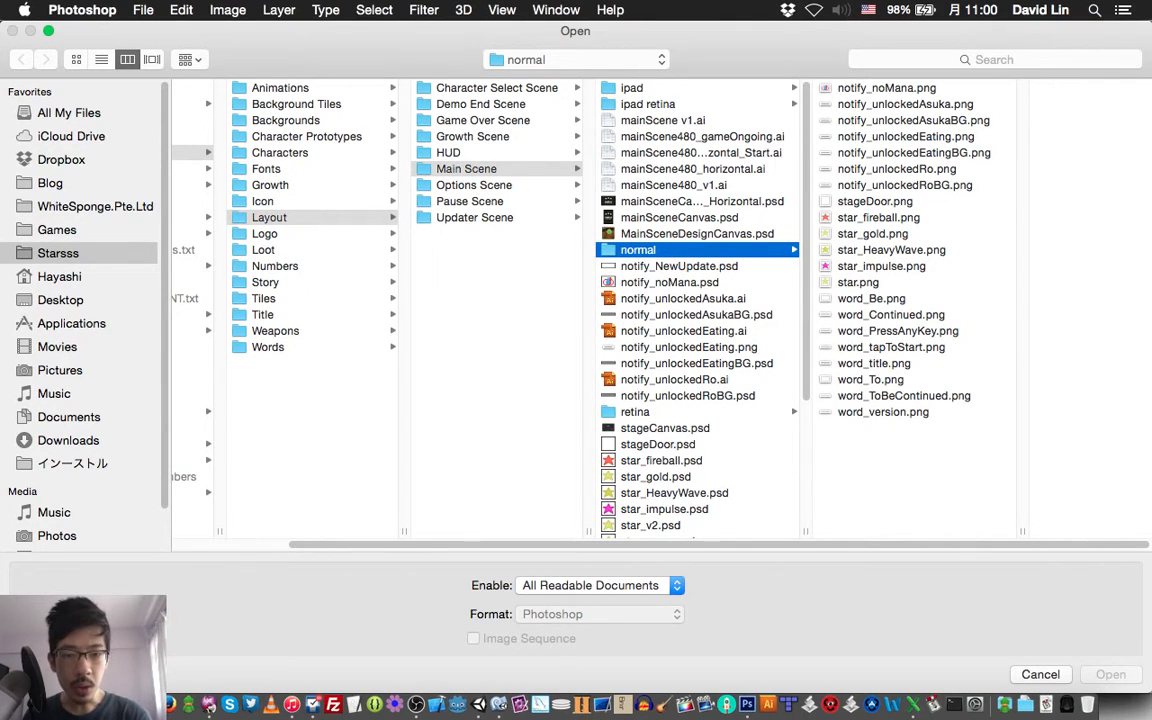
pyautogui.scroll(-5, 700, 310)
pyautogui.scroll(-1, 700, 310)
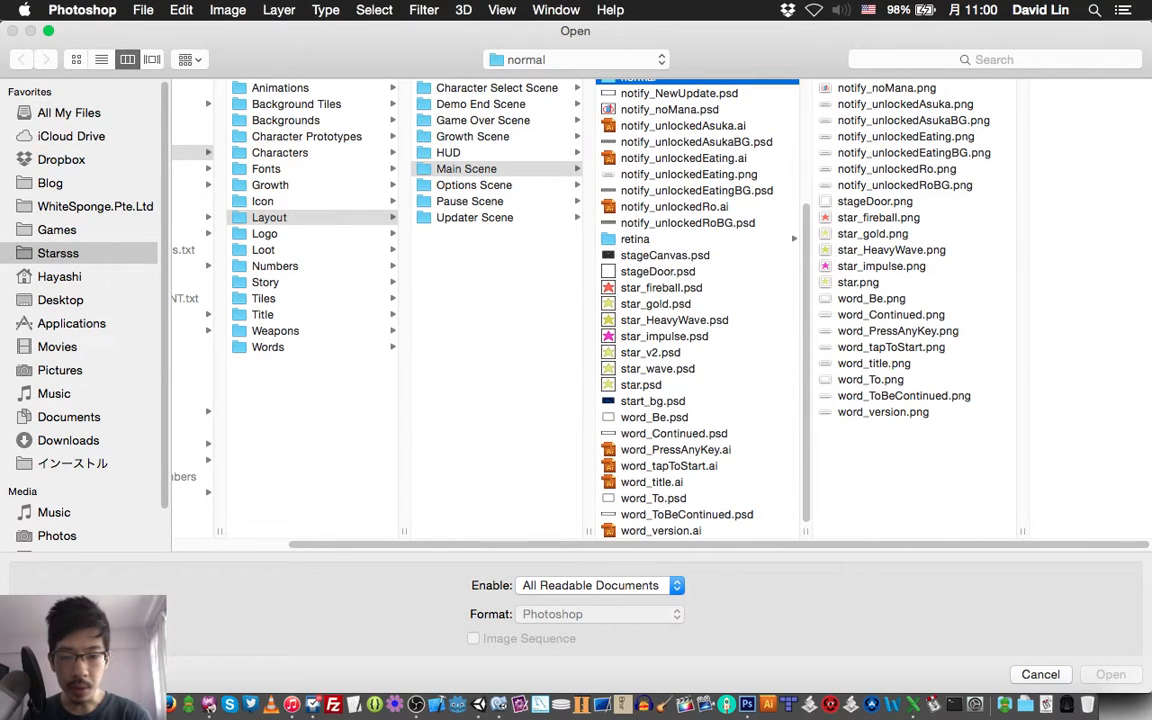
# Switch to Unity, show the scene instead of the game view, and frame the word_title object
pyautogui.click(478, 704)
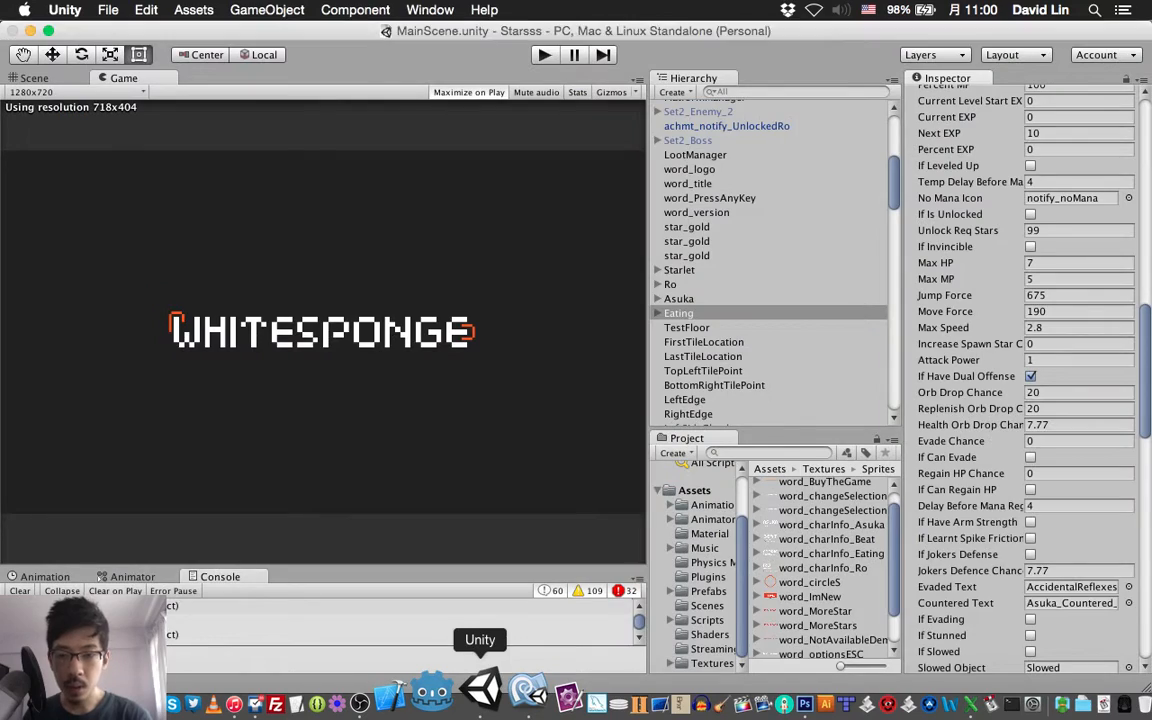
pyautogui.click(34, 78)
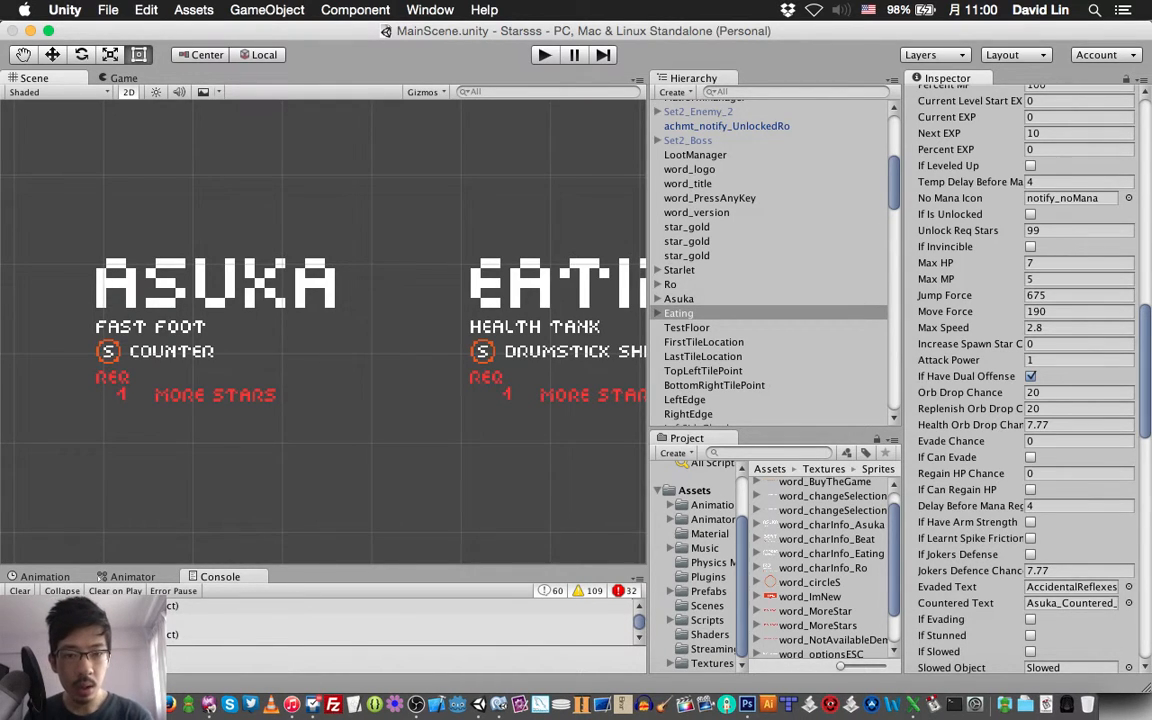
pyautogui.doubleClick(688, 184)
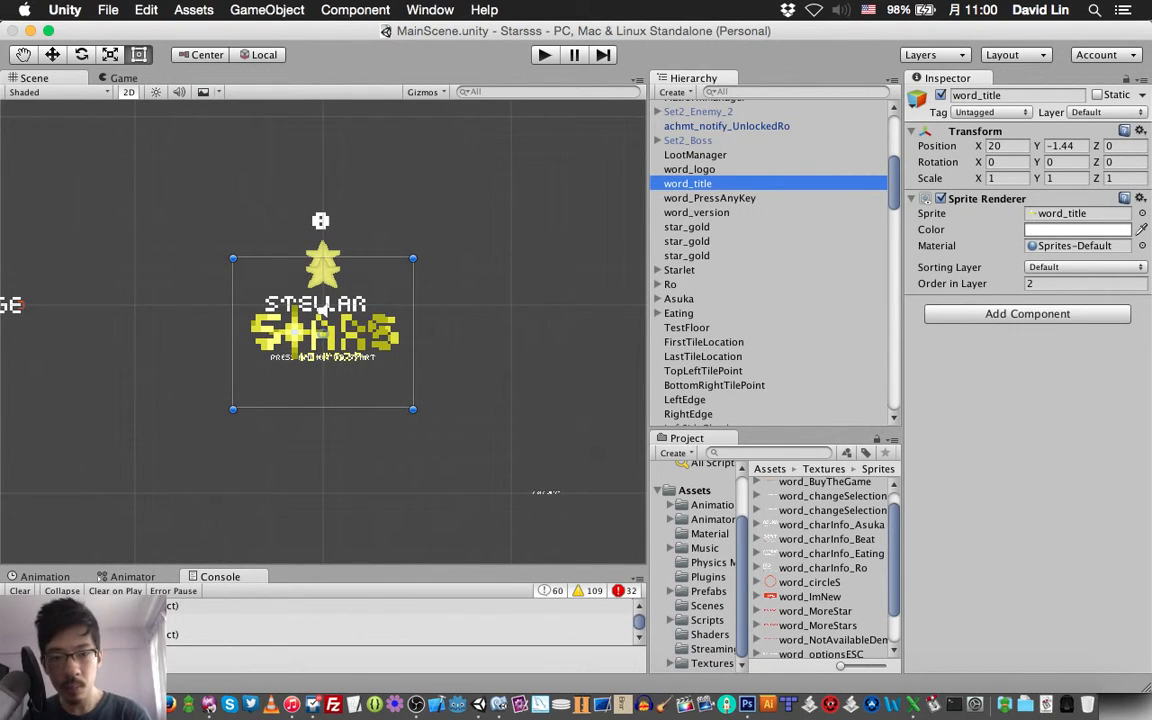
# Search the scene's object list for the options screen elements and frame options_keyboard in the scene
pyautogui.scroll(8, 768, 262)
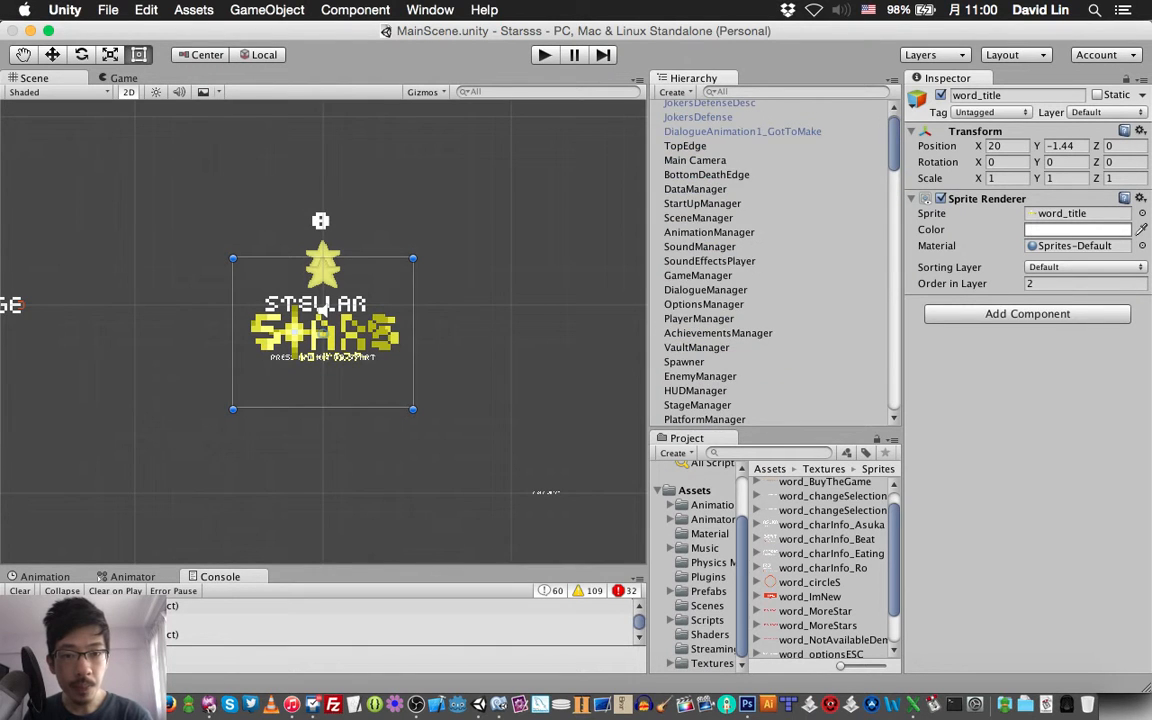
pyautogui.scroll(-10, 768, 262)
pyautogui.scroll(-15, 768, 262)
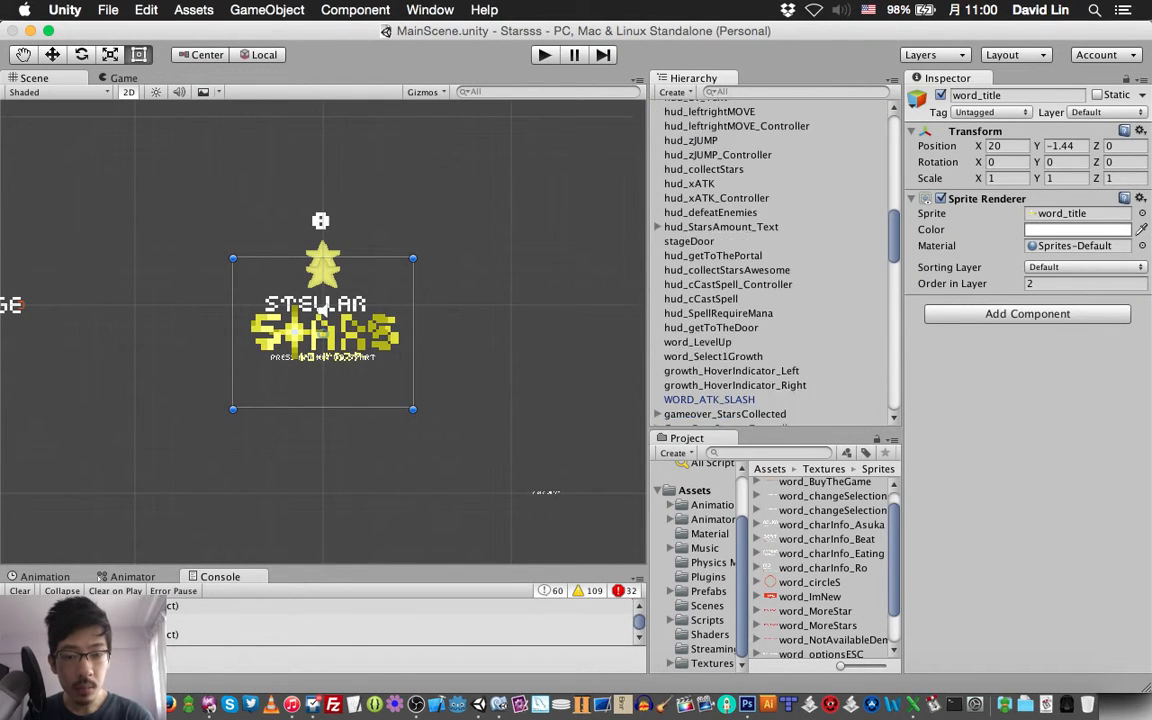
pyautogui.scroll(-3, 768, 262)
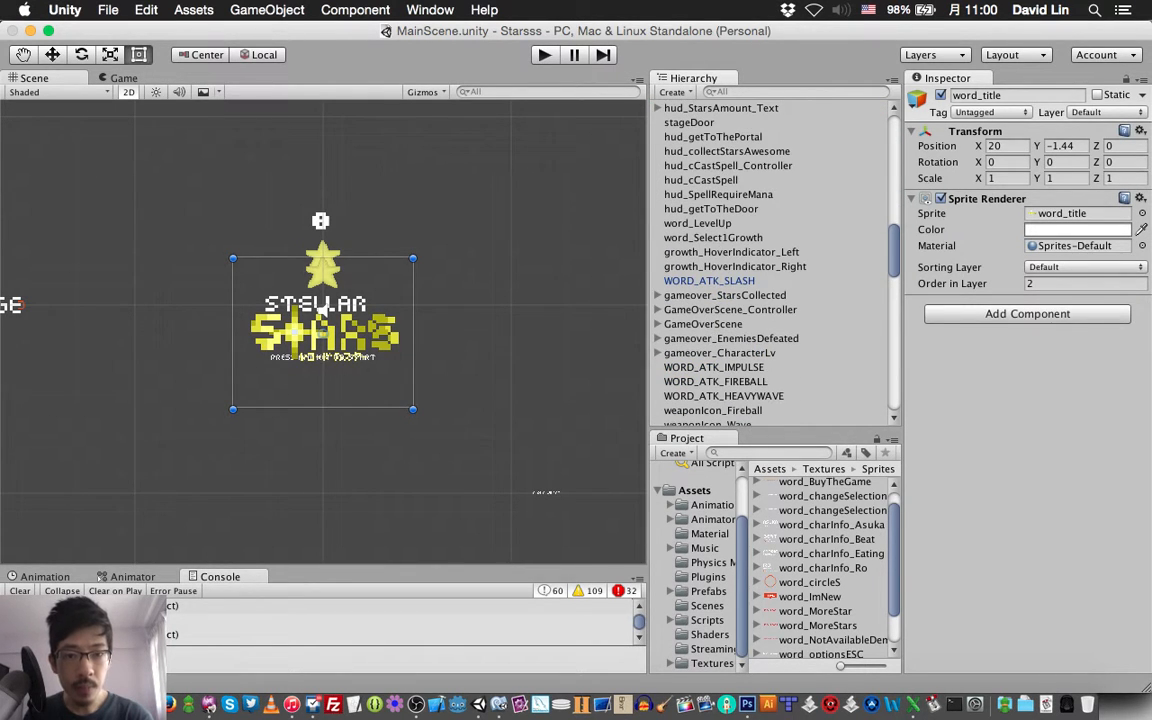
pyautogui.scroll(-8, 768, 262)
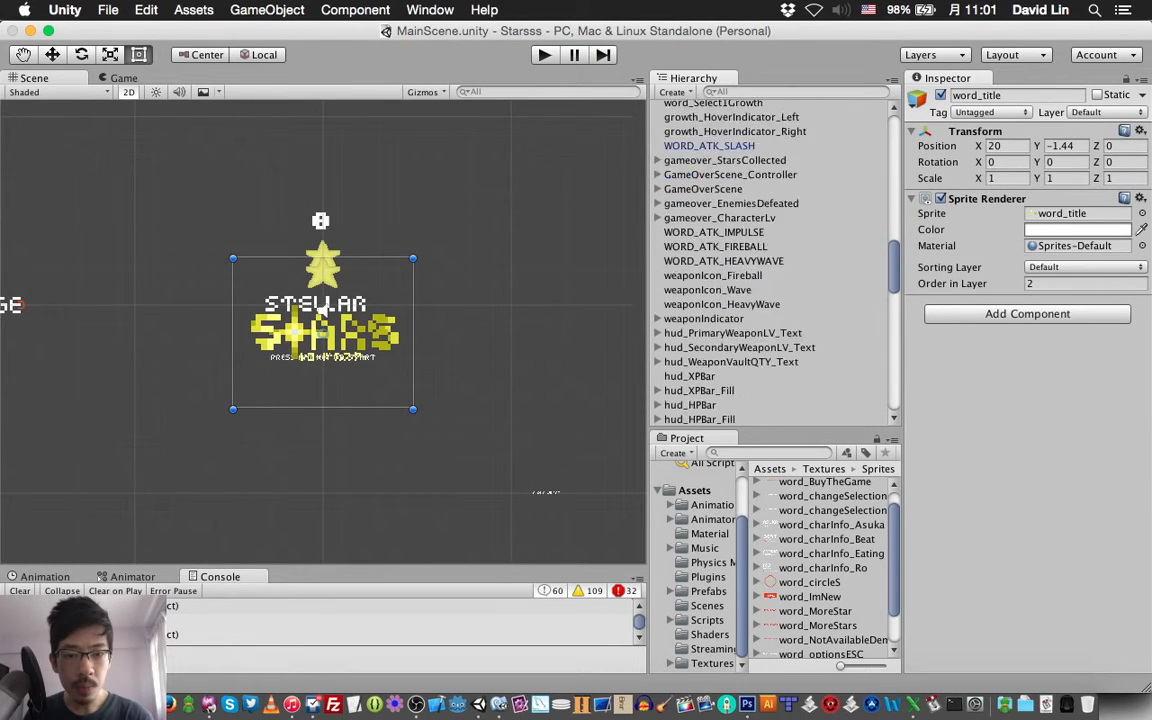
pyautogui.scroll(-8, 768, 262)
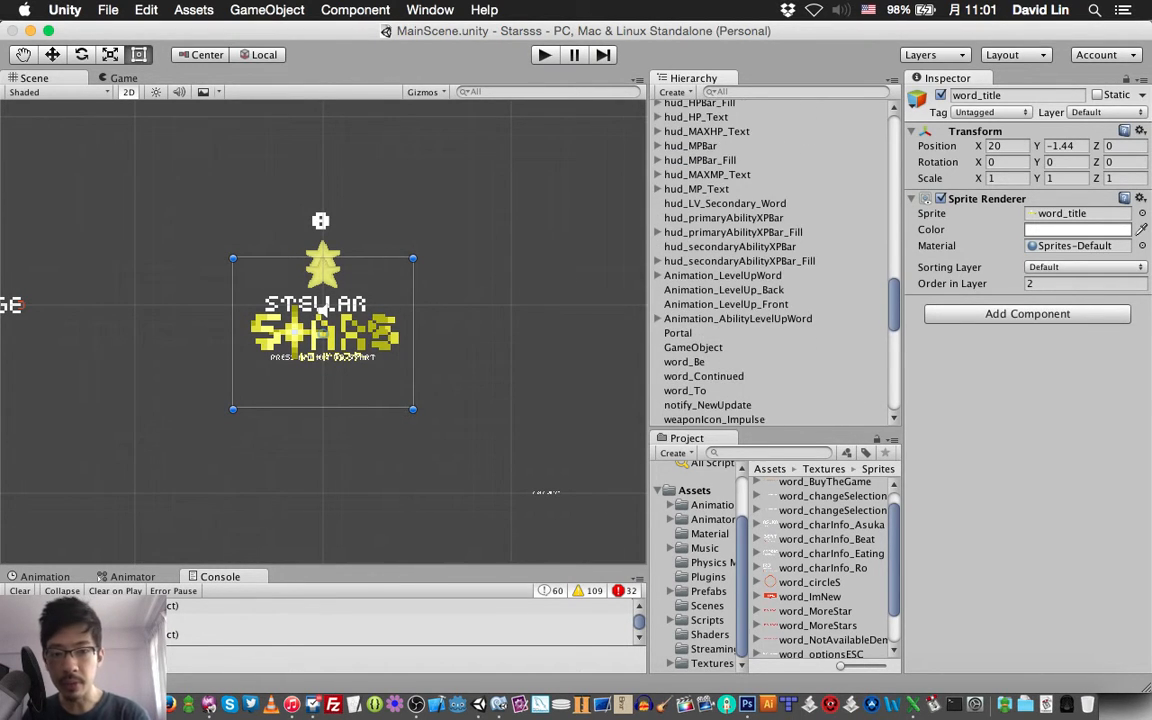
pyautogui.scroll(-5, 768, 262)
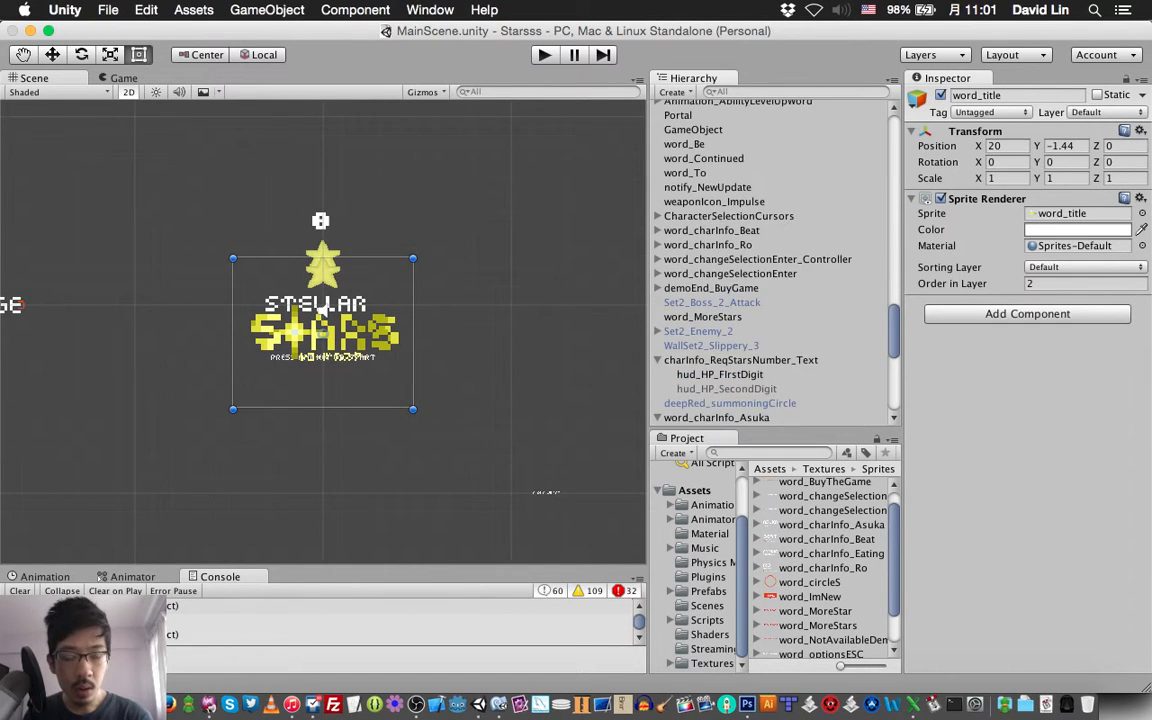
pyautogui.scroll(-5, 768, 262)
pyautogui.scroll(-5, 768, 262)
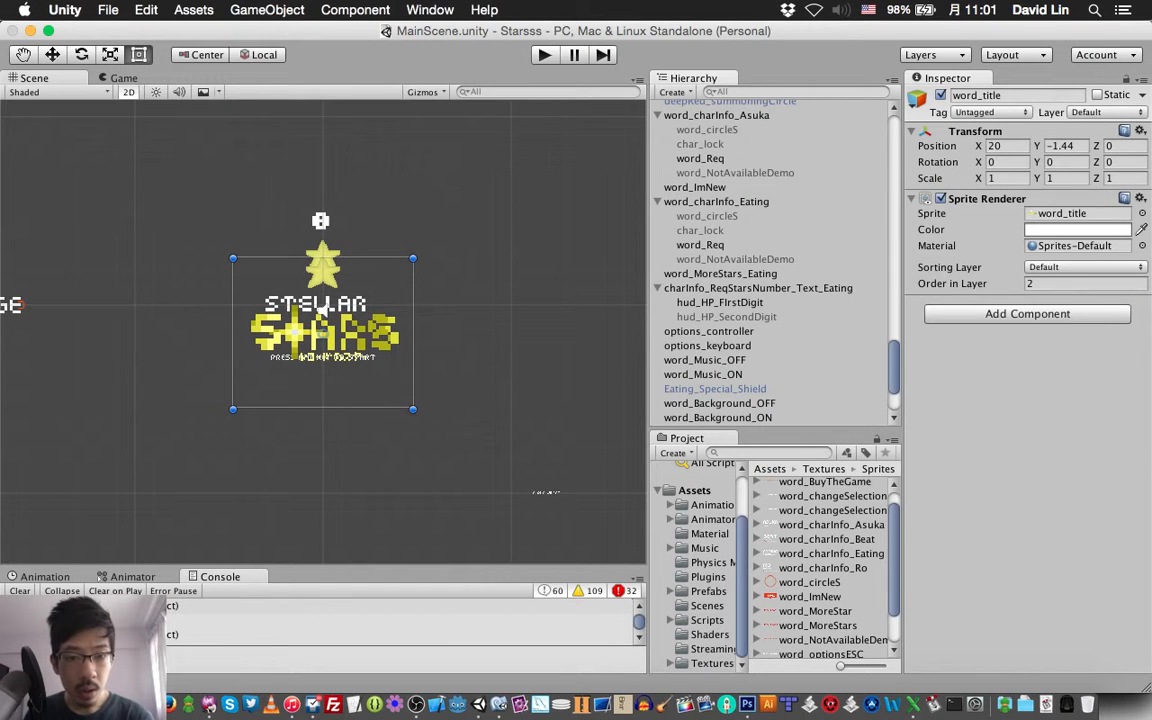
pyautogui.doubleClick(707, 346)
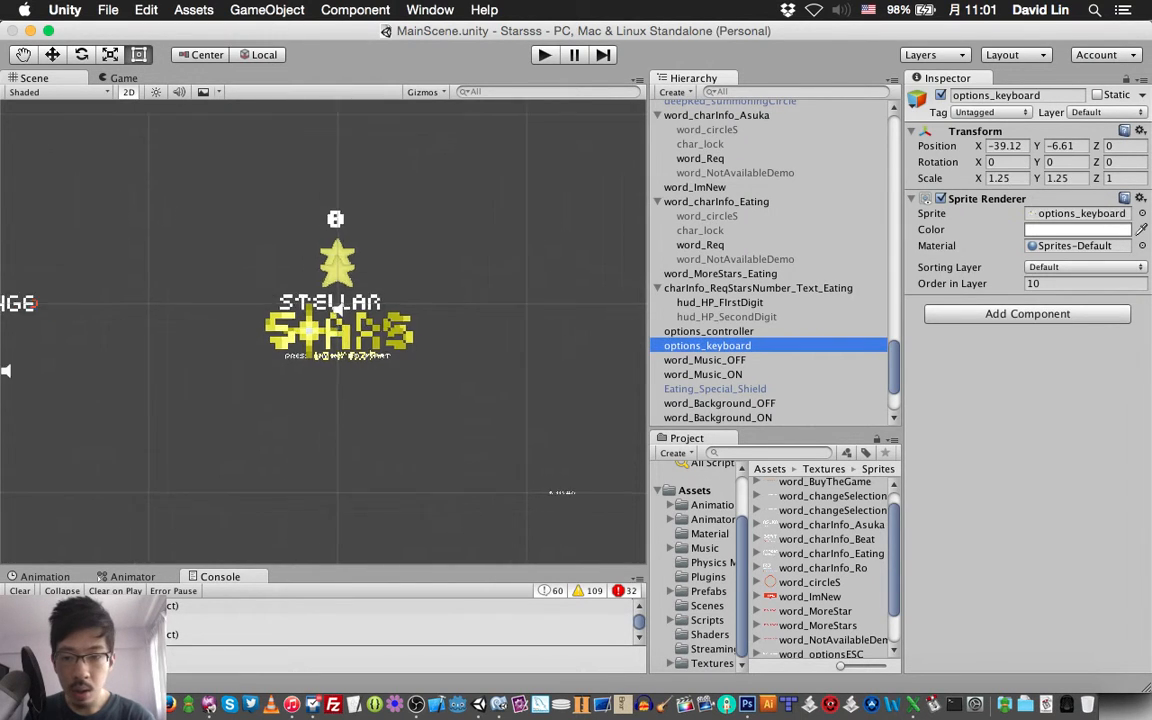
# Frame the word_Options object to inspect the options screen layout, and select options_selectionBox beneath the title
pyautogui.scroll(-3, 768, 262)
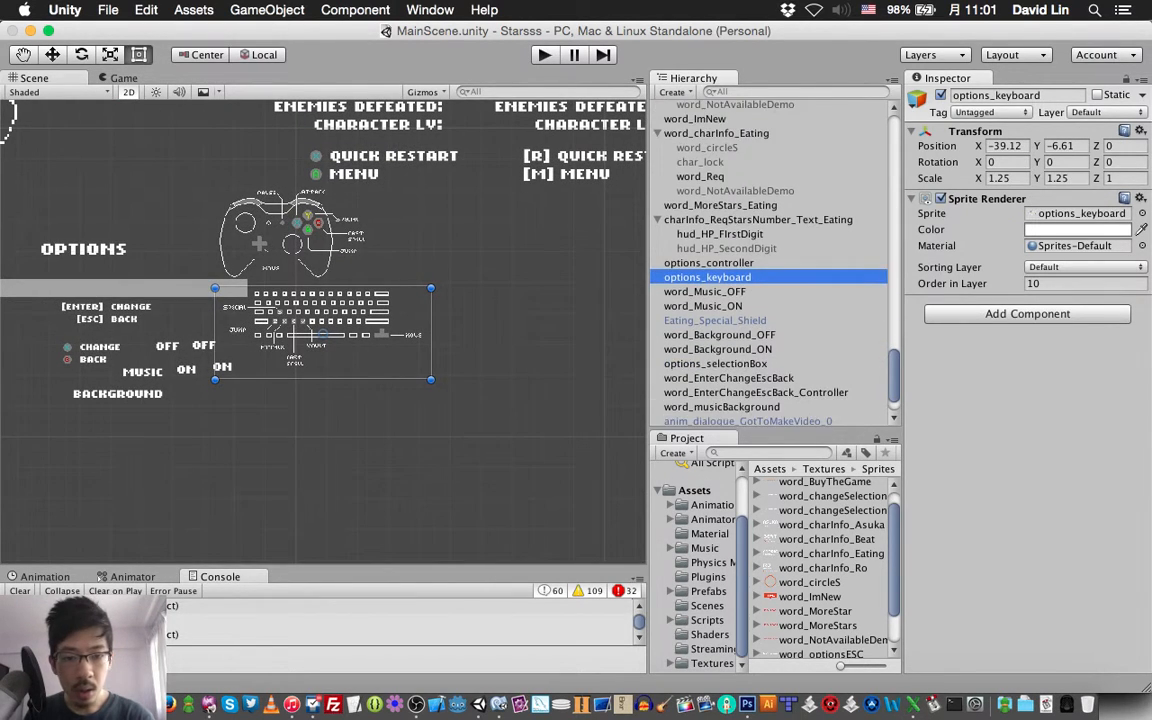
pyautogui.scroll(-2, 768, 262)
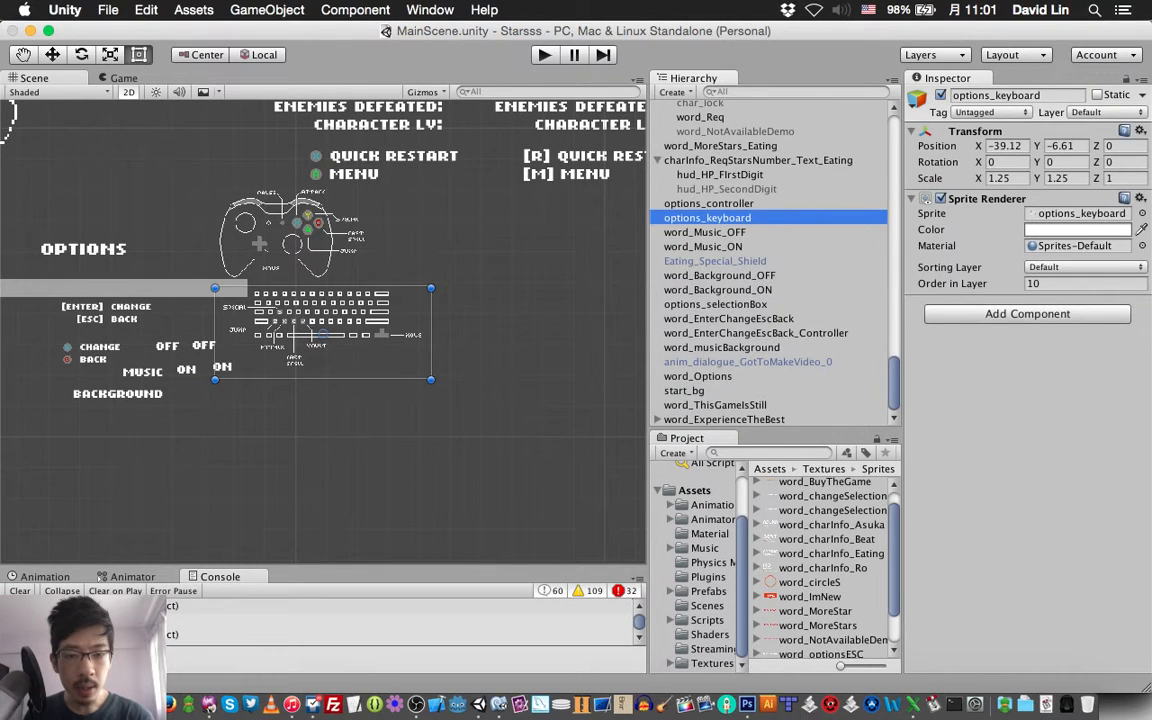
pyautogui.doubleClick(698, 376)
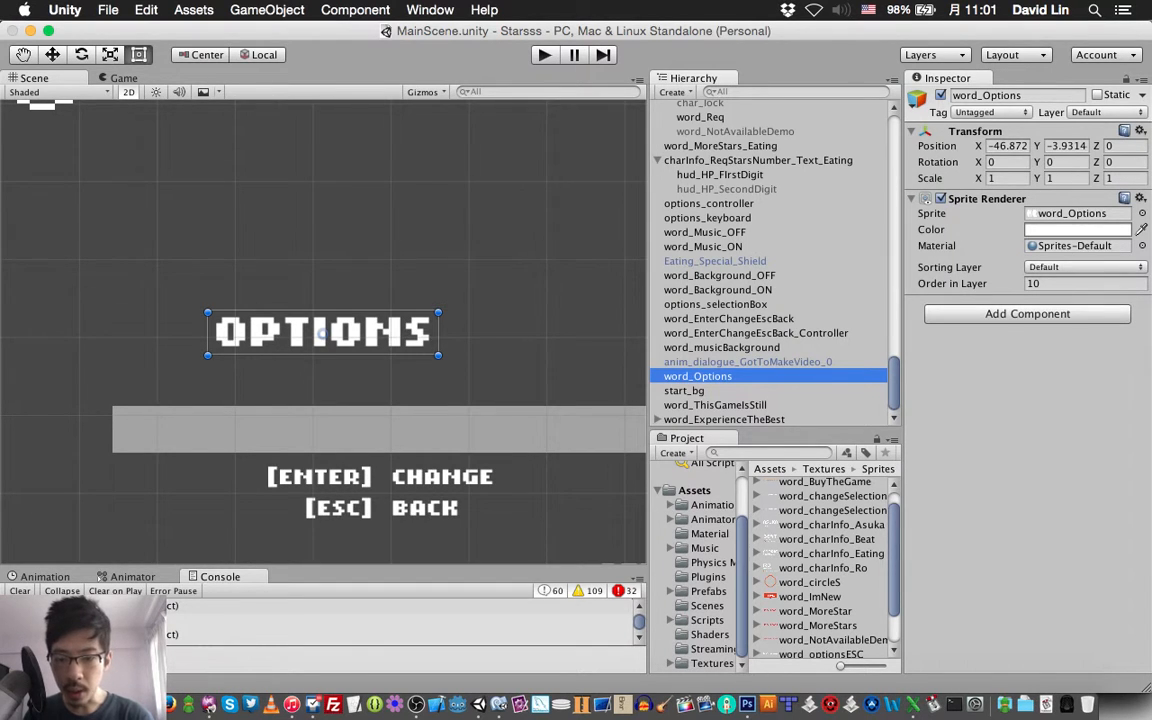
pyautogui.scroll(-6, 323, 332)
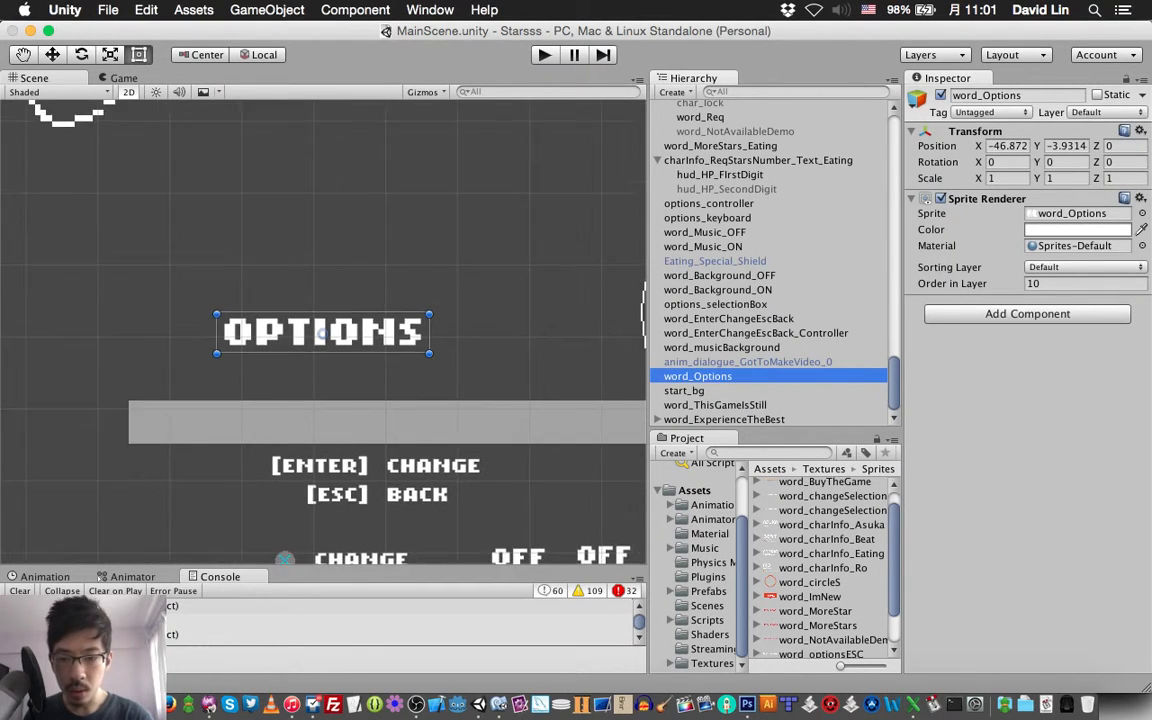
pyautogui.scroll(-3, 322, 332)
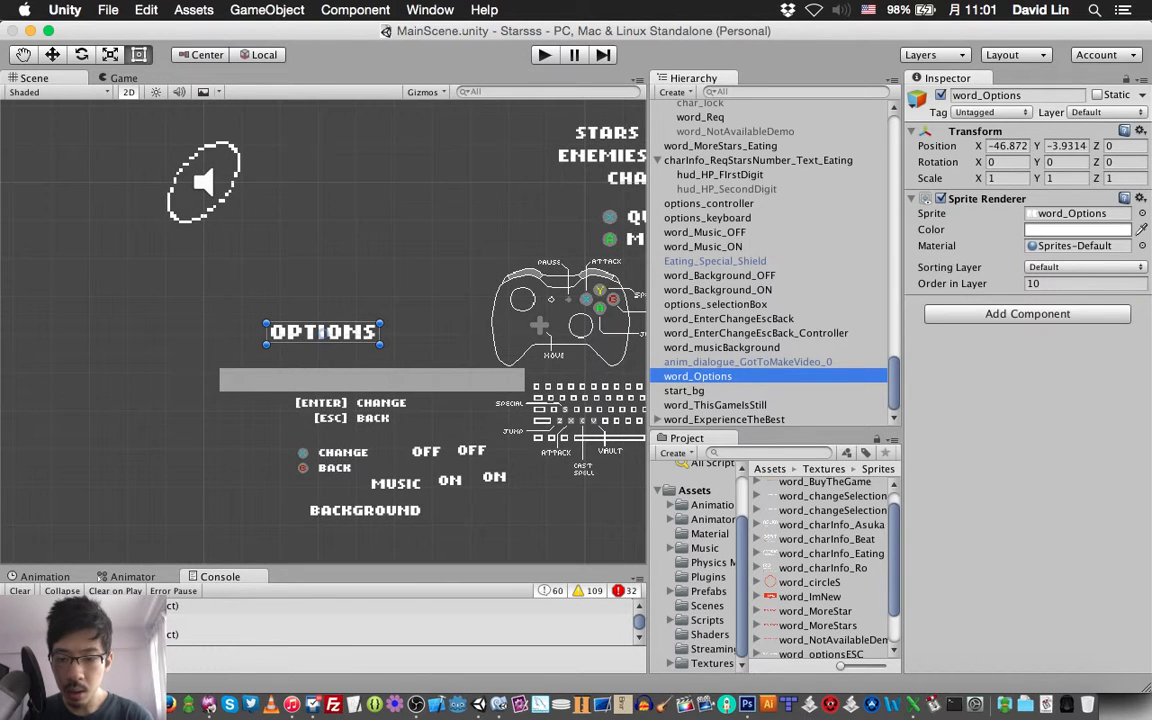
pyautogui.scroll(2, 322, 332)
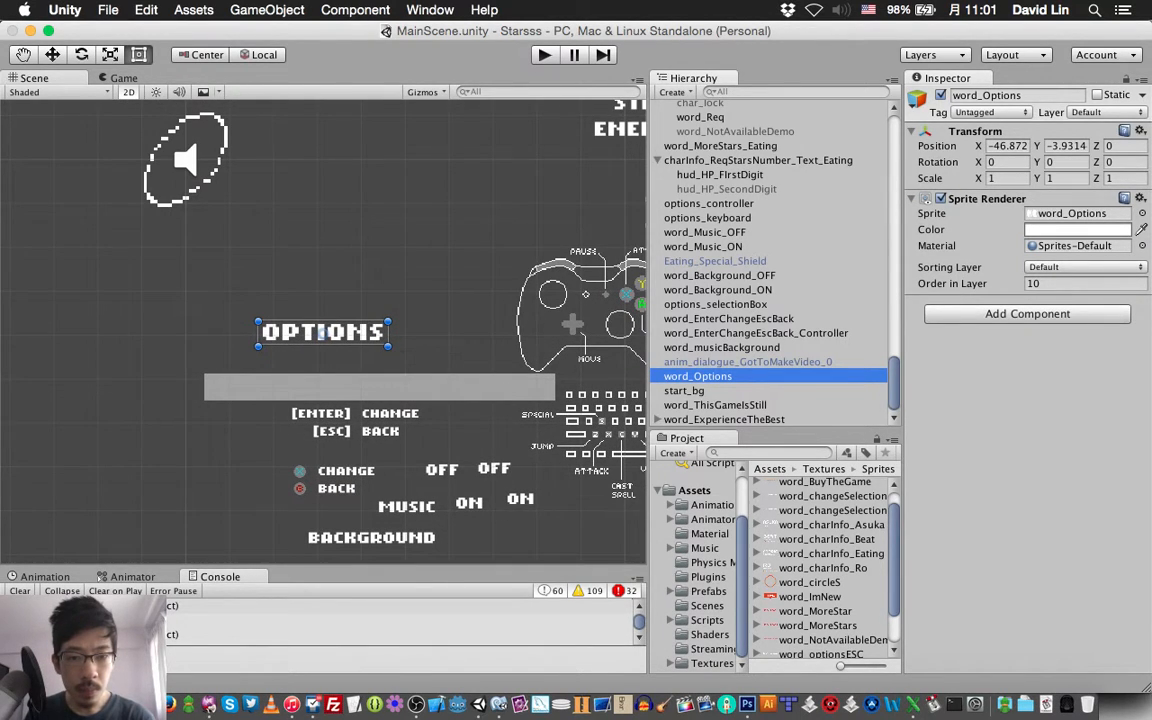
pyautogui.click(379, 388)
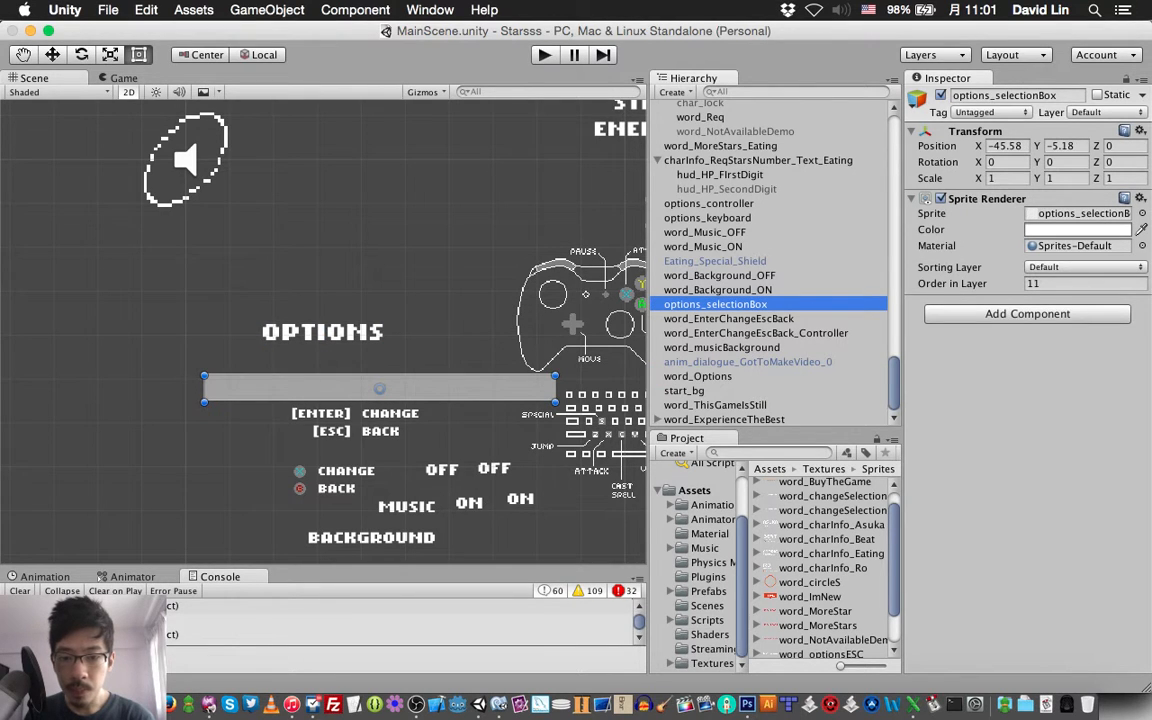
# Examine the word_optionsESC and word_optionsESC_Controller sprites in the CharacterSelection sprites folder
pyautogui.scroll(3, 770, 260)
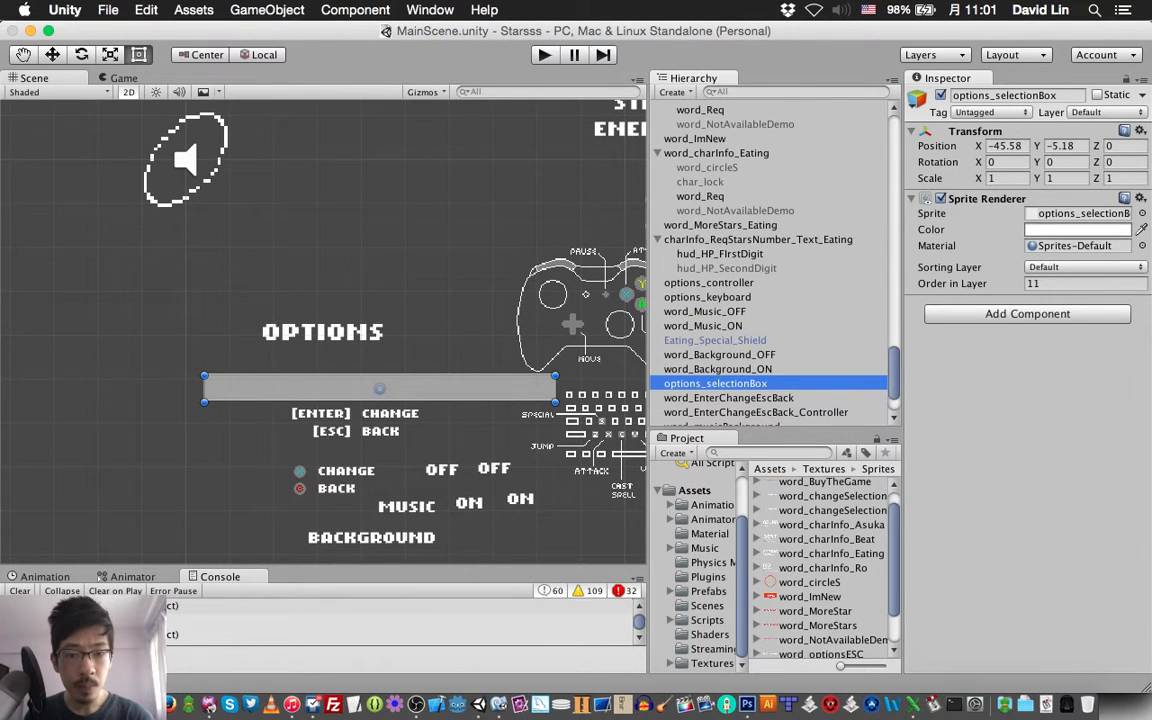
pyautogui.scroll(8, 770, 260)
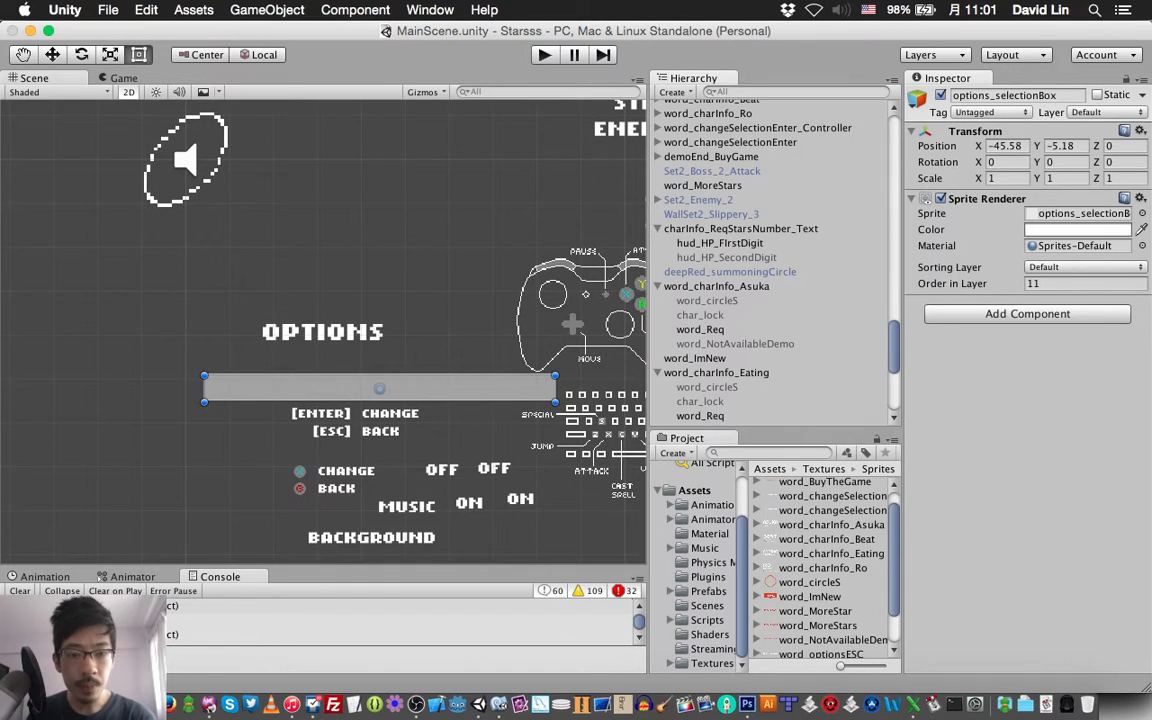
pyautogui.scroll(-3, 825, 565)
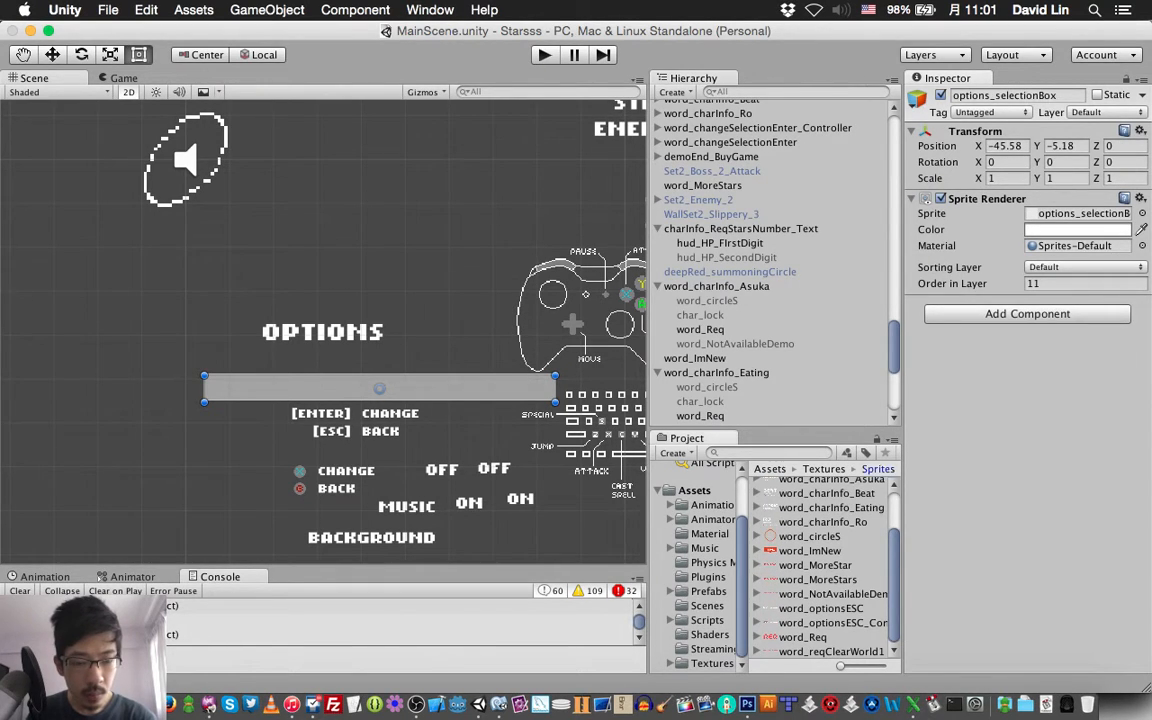
pyautogui.click(878, 469)
pyautogui.doubleClick(823, 493)
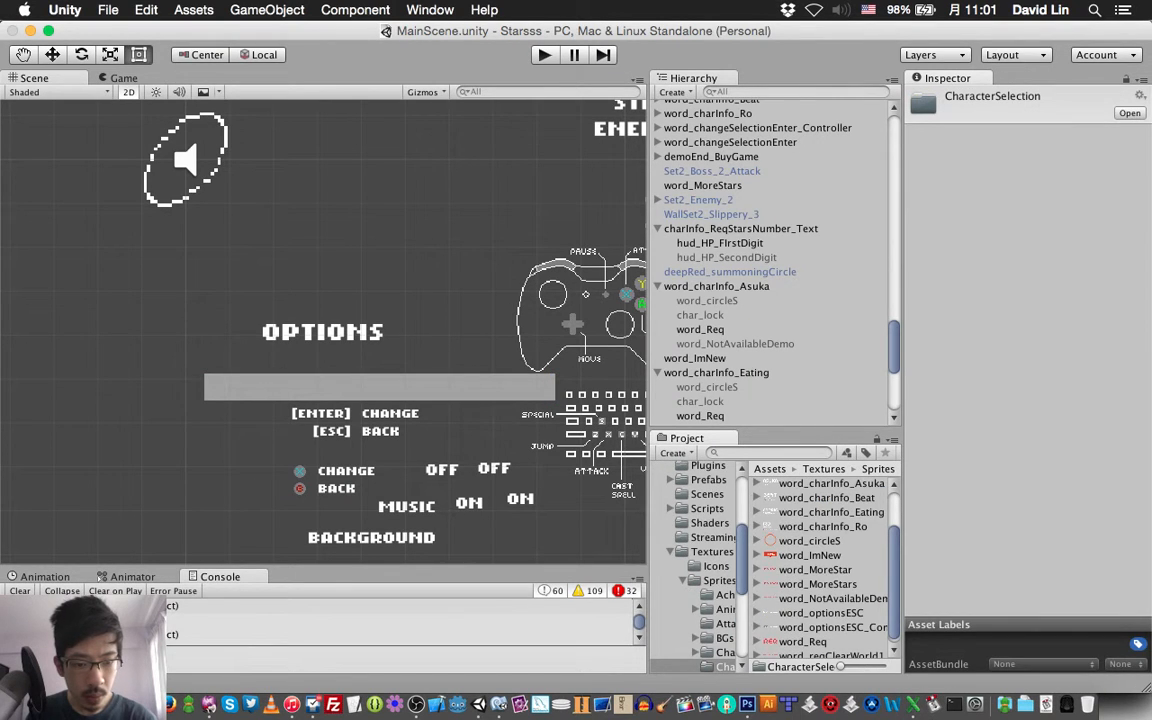
pyautogui.scroll(-1, 825, 565)
pyautogui.click(821, 609)
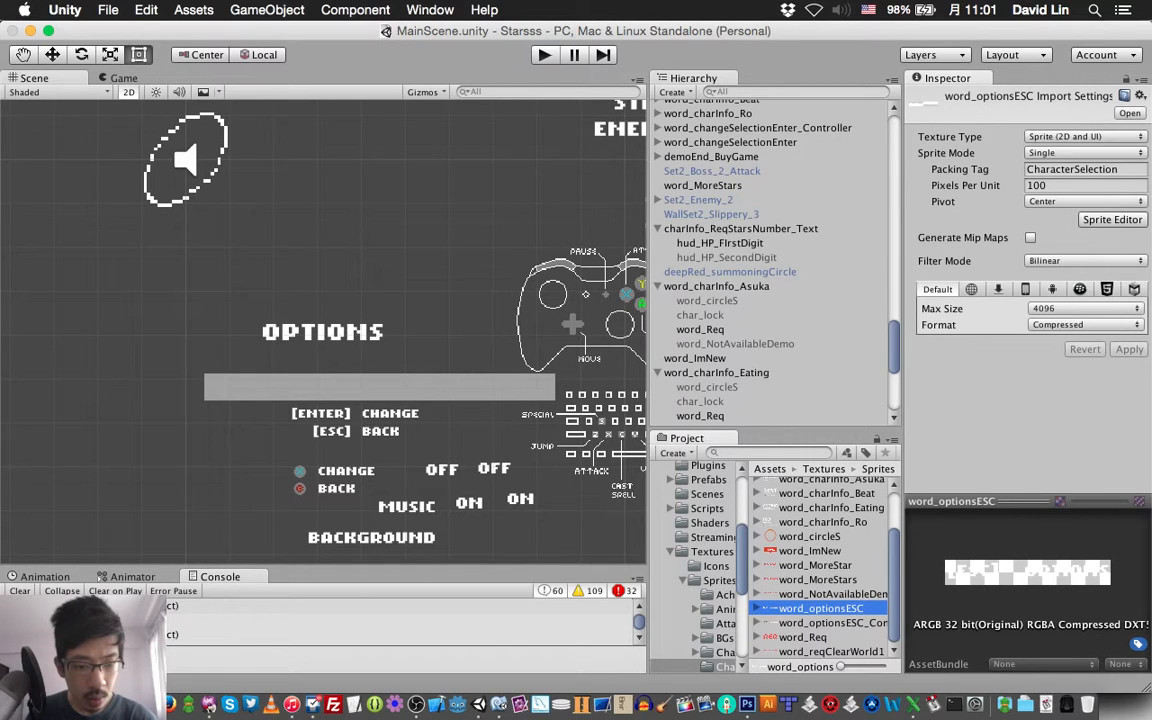
pyautogui.click(831, 623)
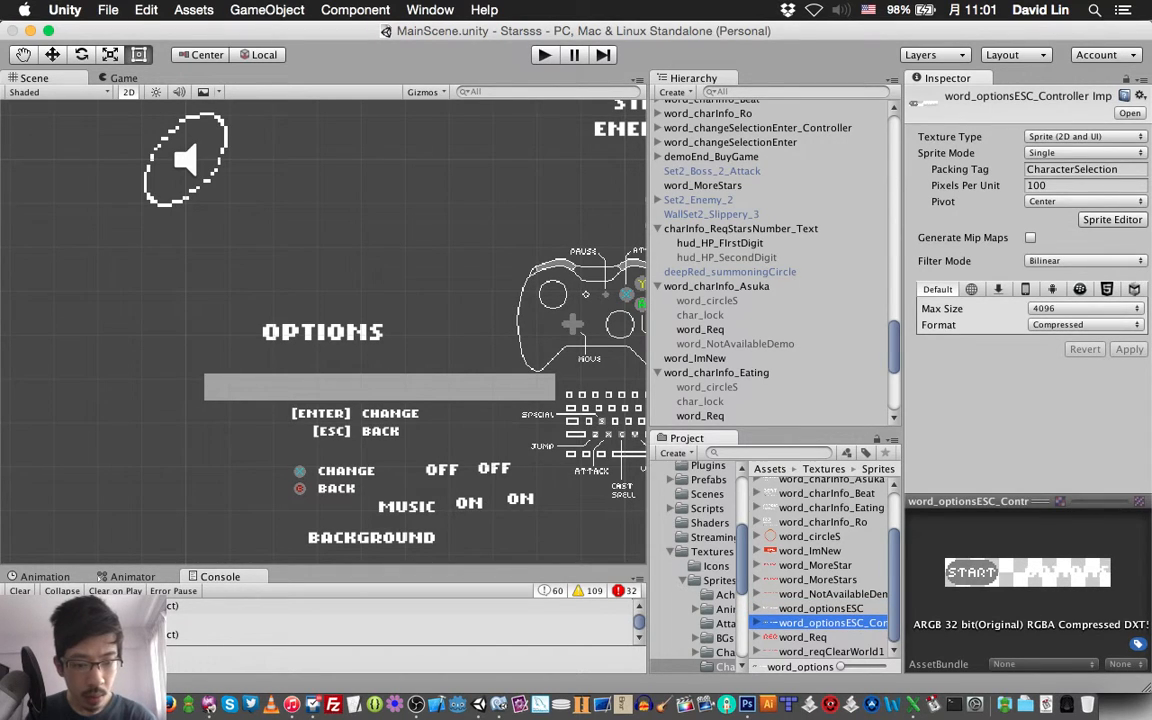
# Widen the project's asset browser and its folder column so the folder and sprite names are more readable
pyautogui.scroll(3, 825, 565)
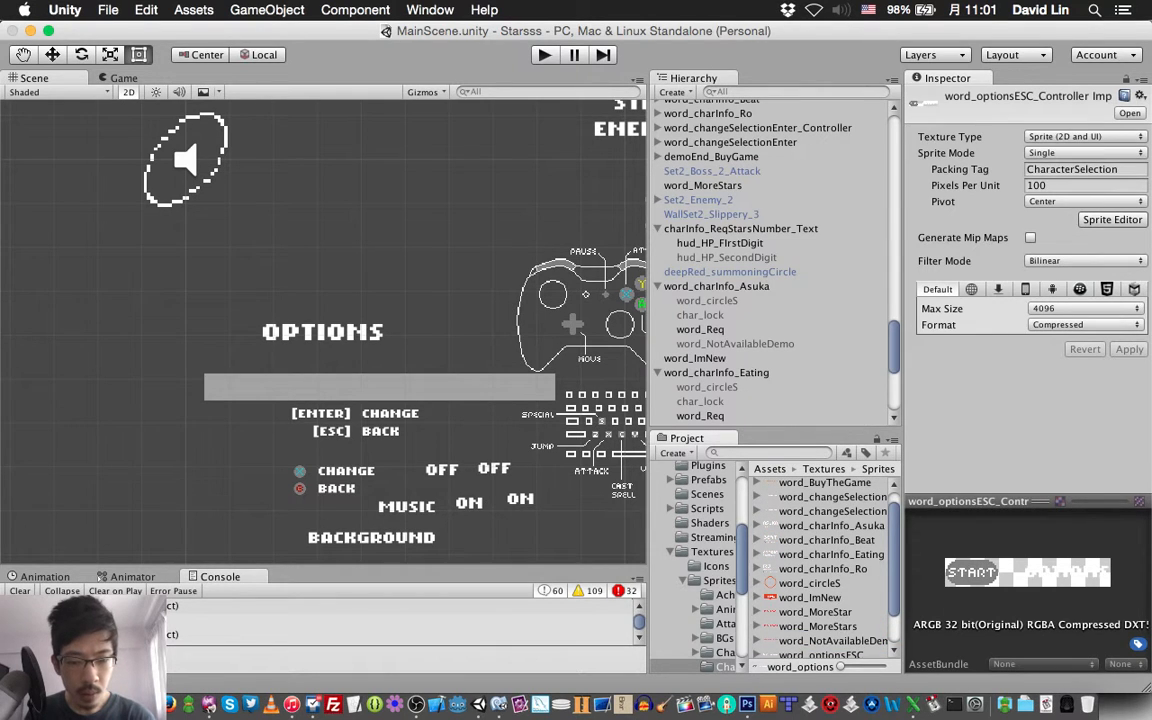
pyautogui.scroll(-4, 710, 565)
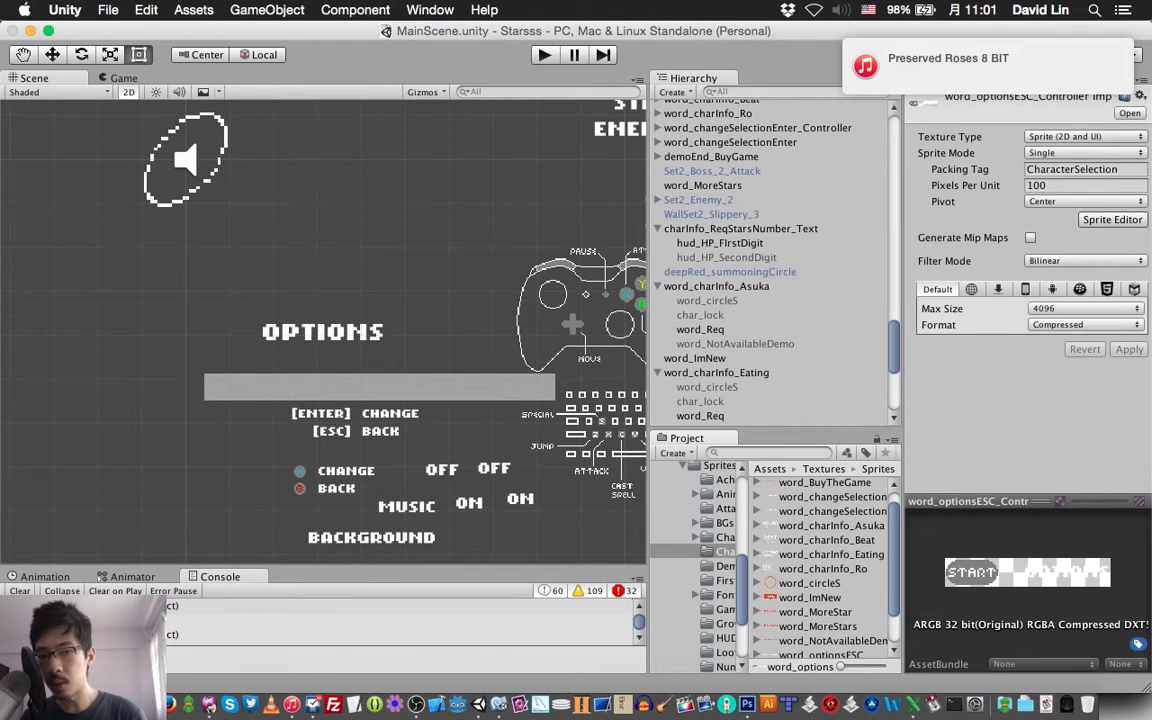
pyautogui.moveTo(648, 520); pyautogui.dragTo(584, 520)
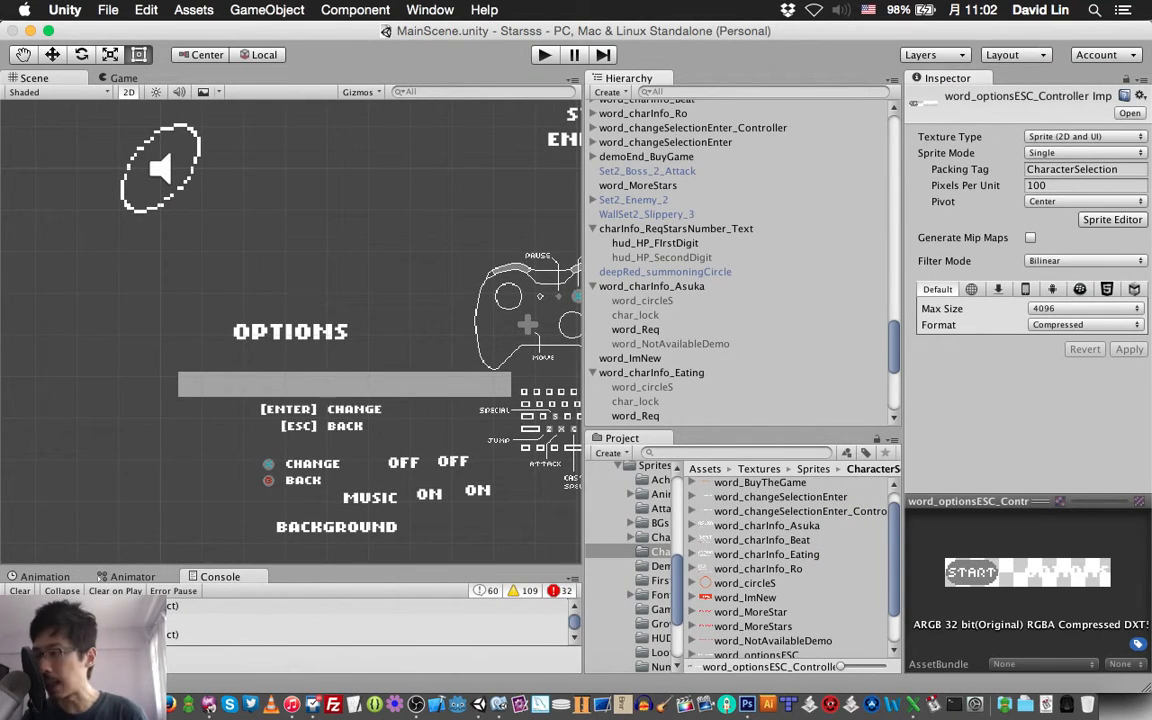
pyautogui.moveTo(677, 590); pyautogui.dragTo(702, 589)
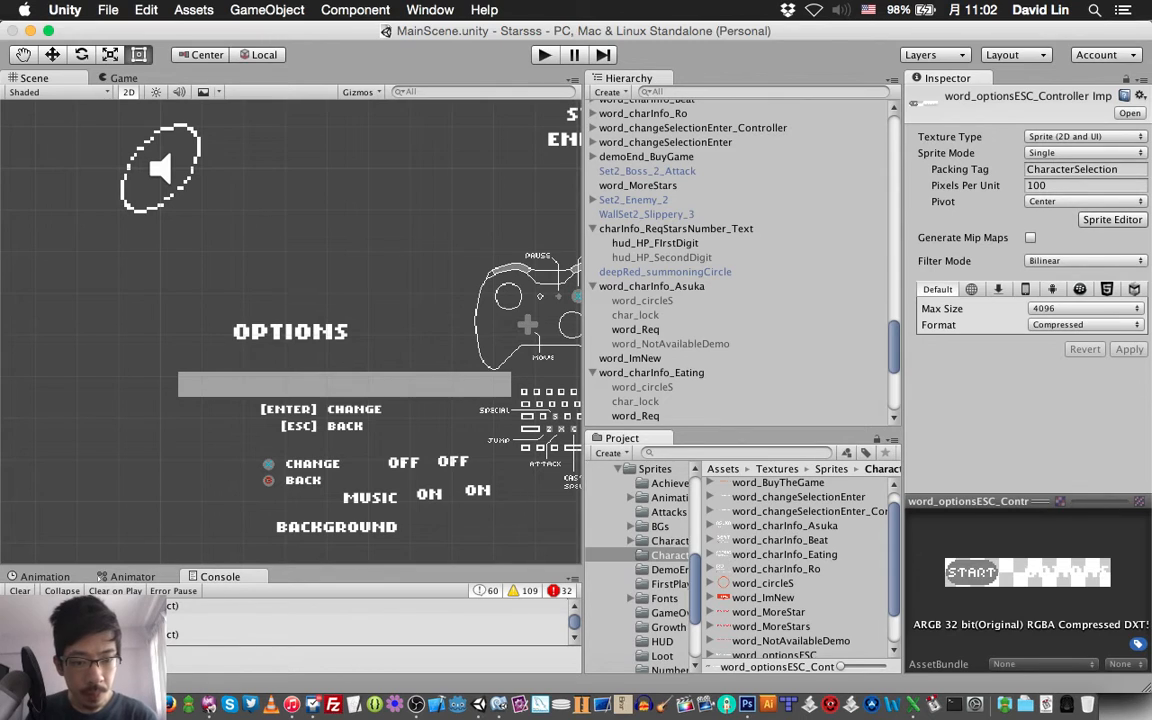
# Compare the previews of the word_changeSelectionEnter sprite and its controller version
pyautogui.click(798, 497)
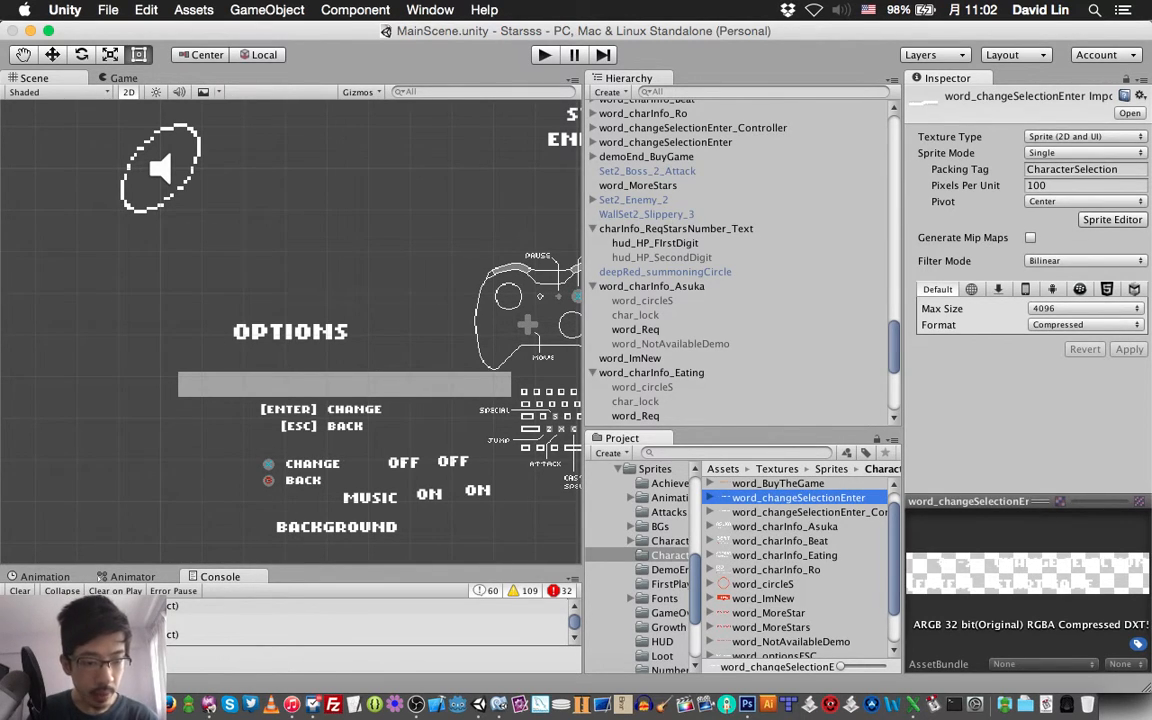
pyautogui.click(798, 512)
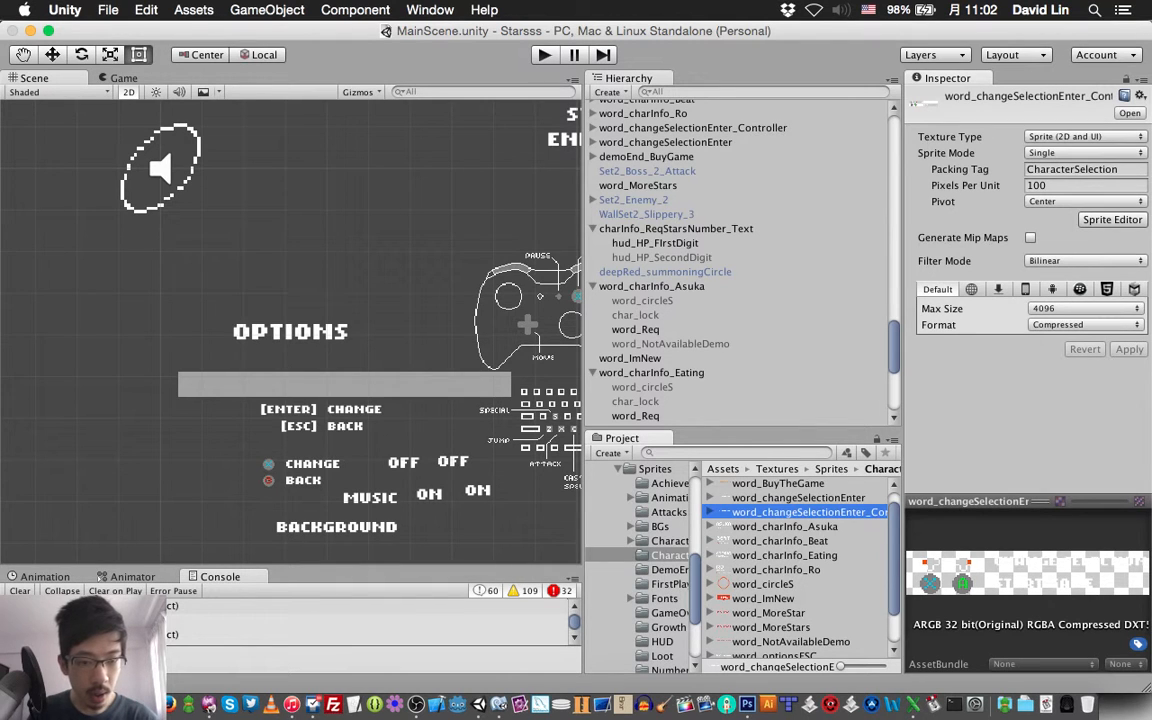
pyautogui.click(798, 497)
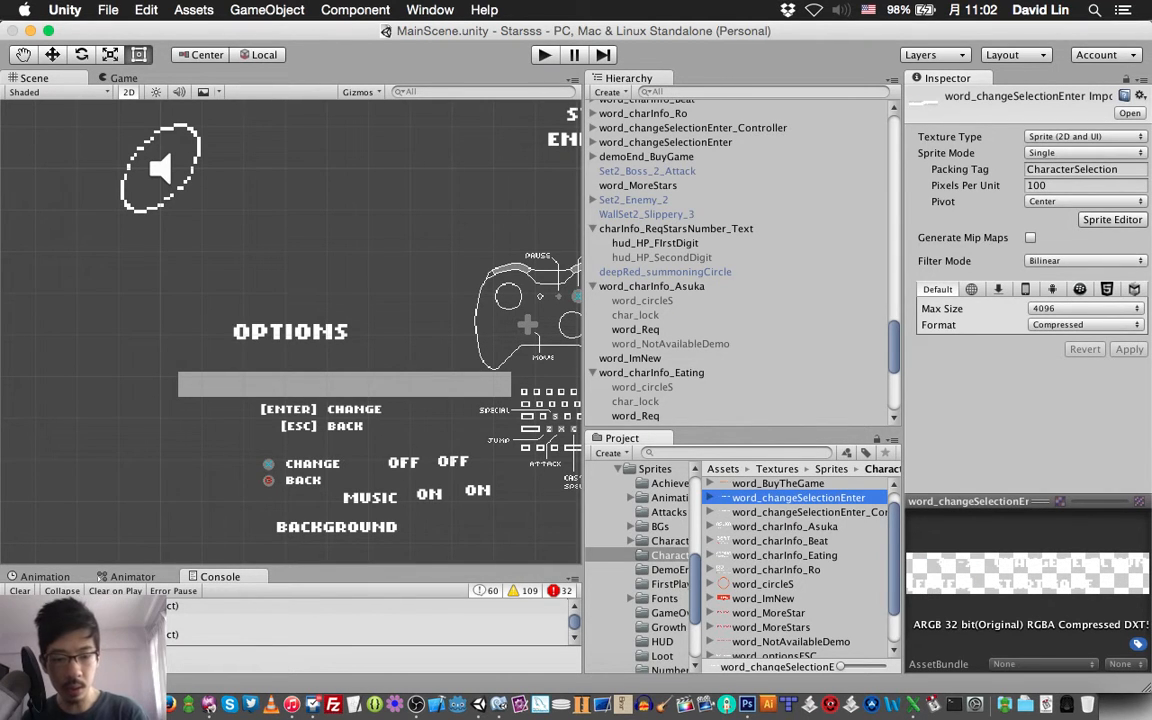
# Switch to Photoshop and browse to the Character Select Scene folder for a file to open
pyautogui.click(755, 690)
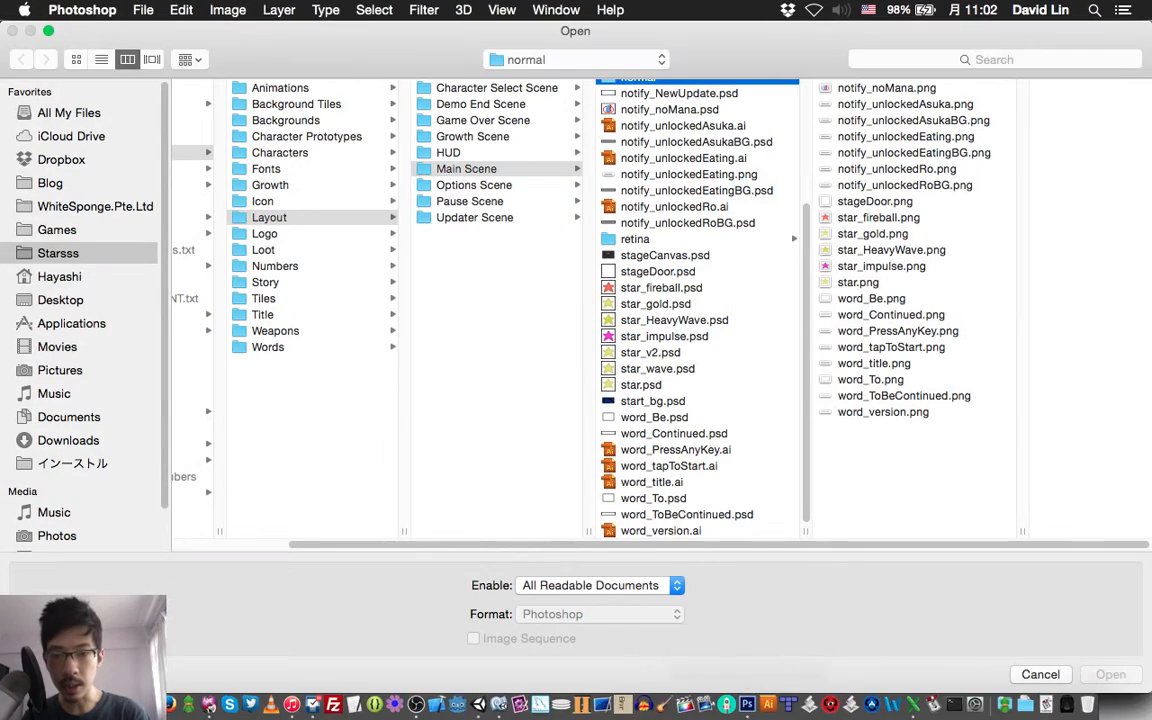
pyautogui.scroll(-1, 697, 310)
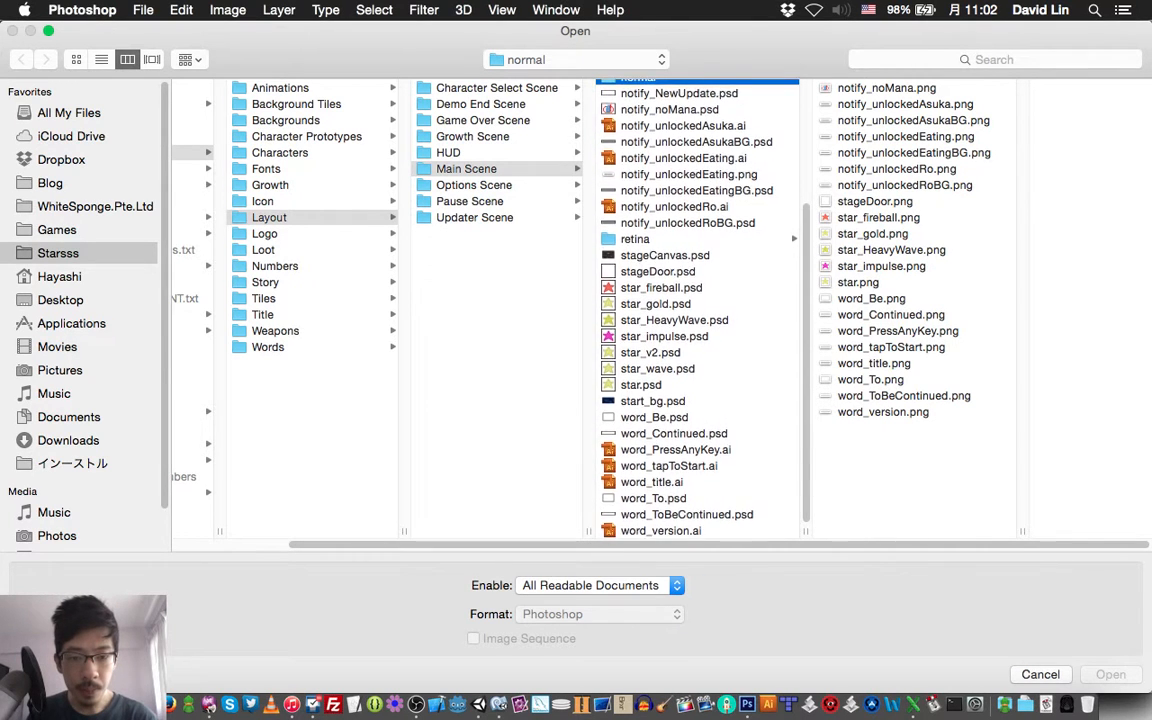
pyautogui.scroll(5, 697, 310)
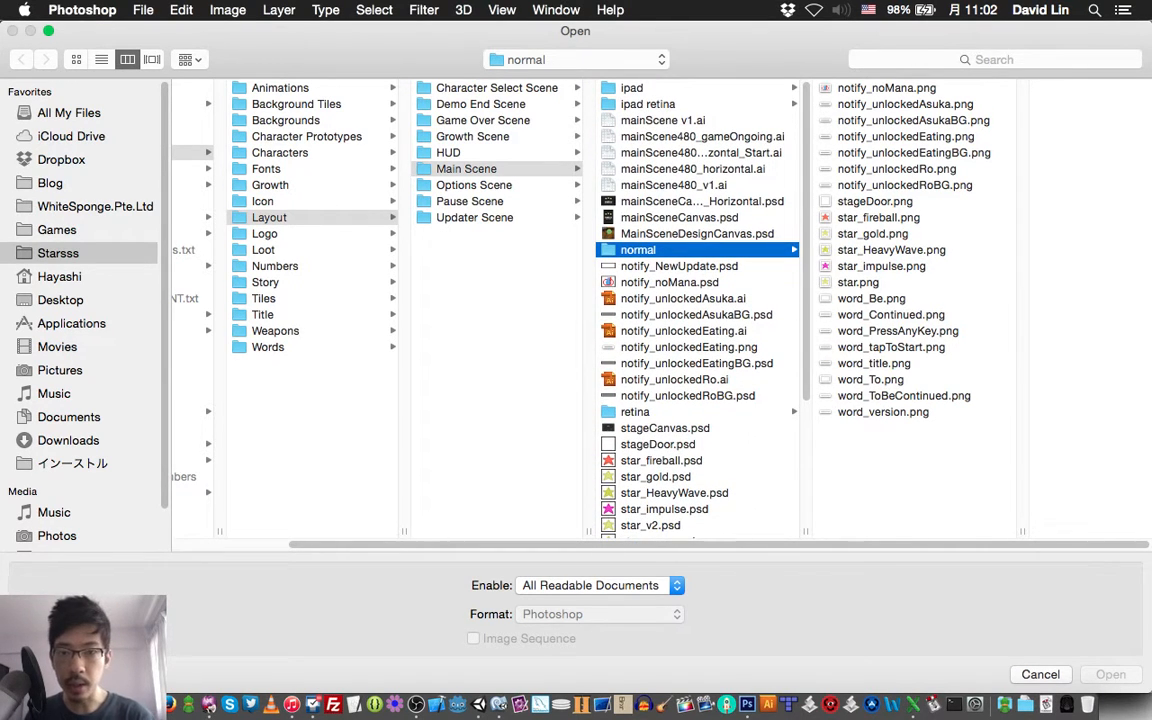
pyautogui.click(497, 88)
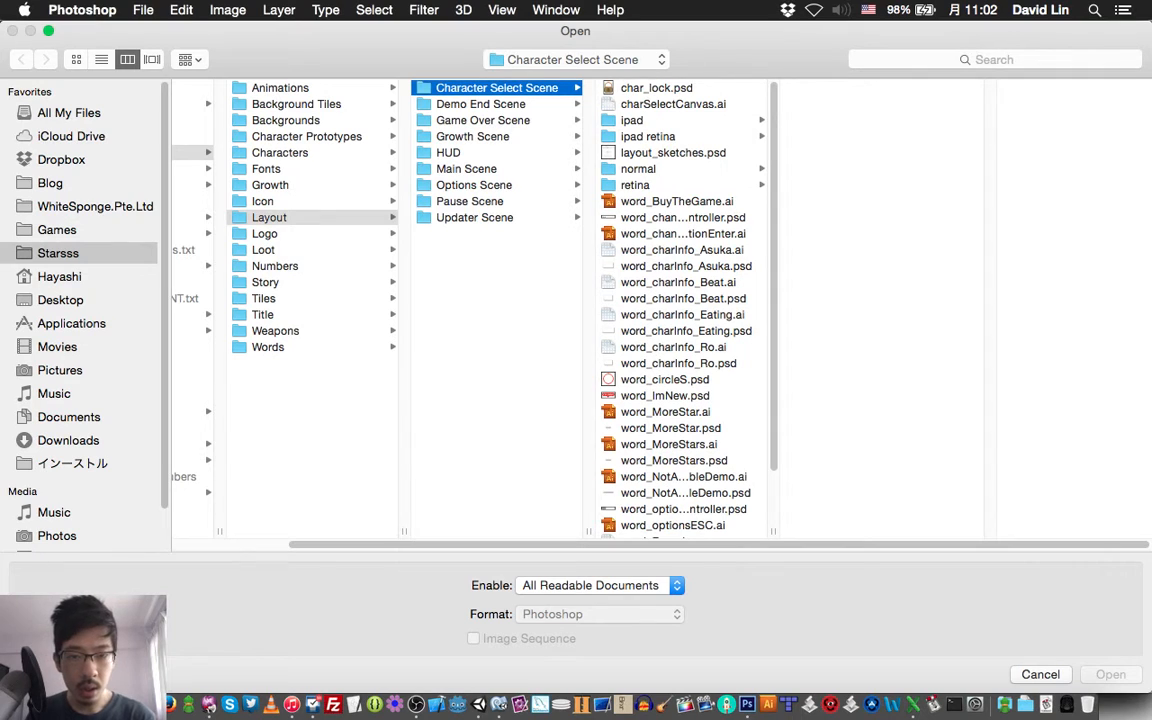
# Open word_changeSelectionEnter.png and word_optionsESC.png together from the normal subfolder of Character Select Scene
pyautogui.click(638, 169)
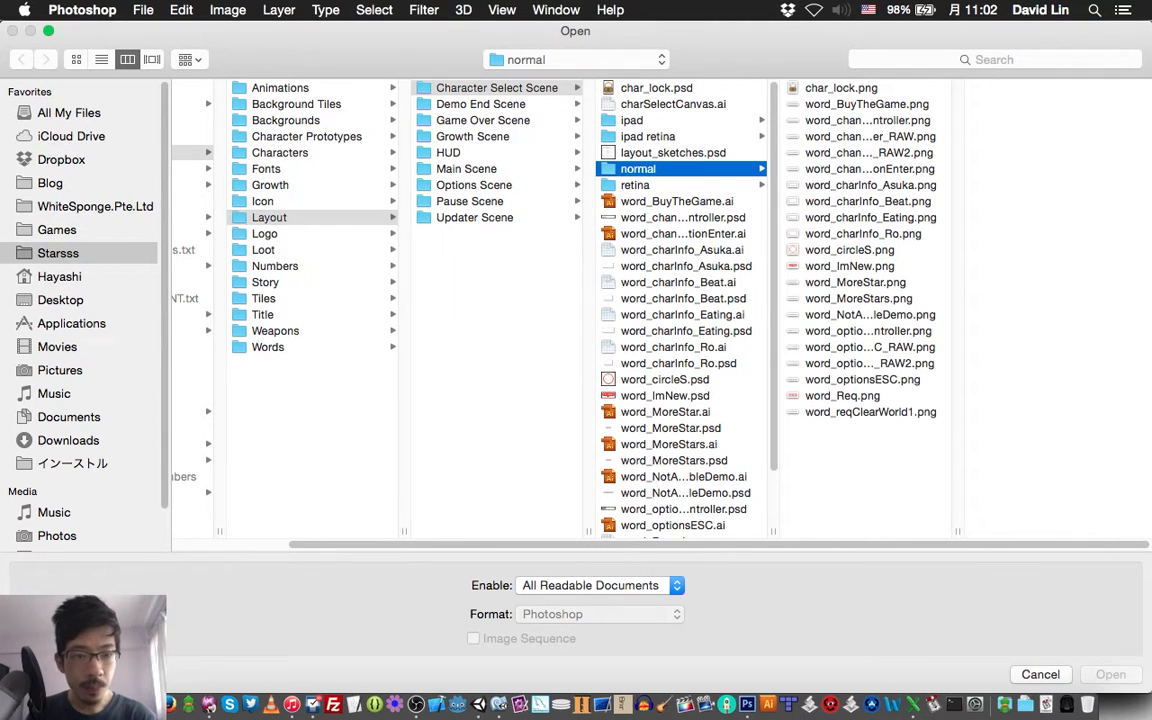
pyautogui.moveTo(958, 532); pyautogui.dragTo(1037, 532)
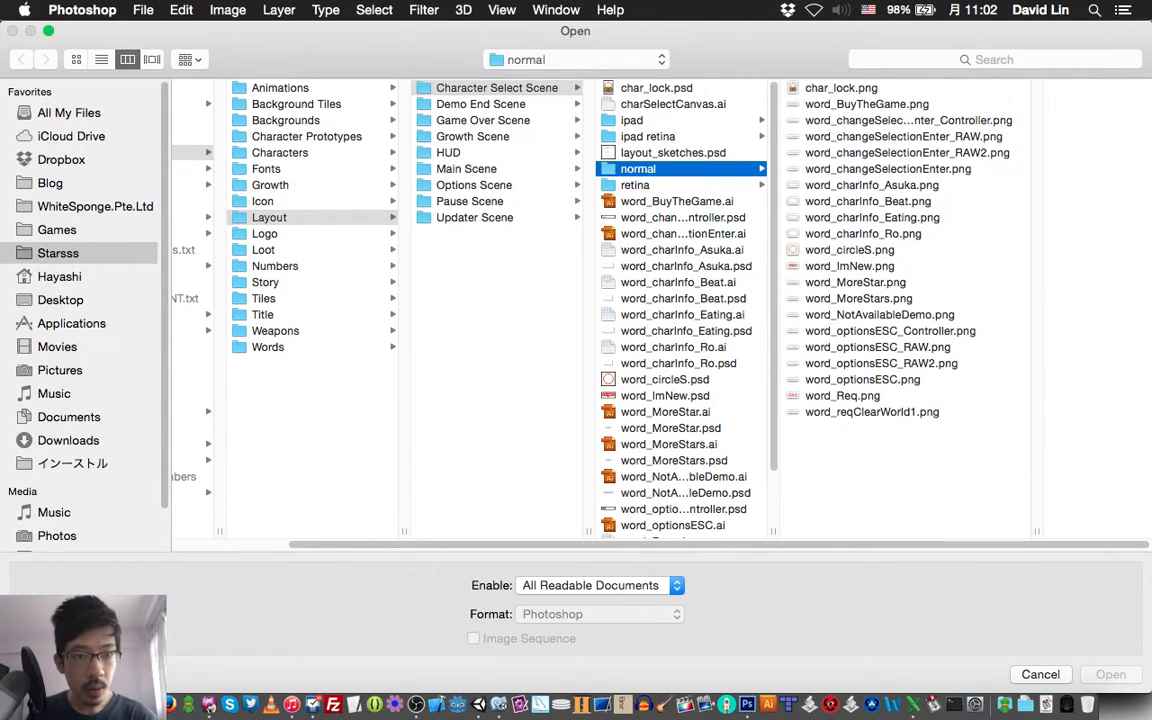
pyautogui.click(888, 169)
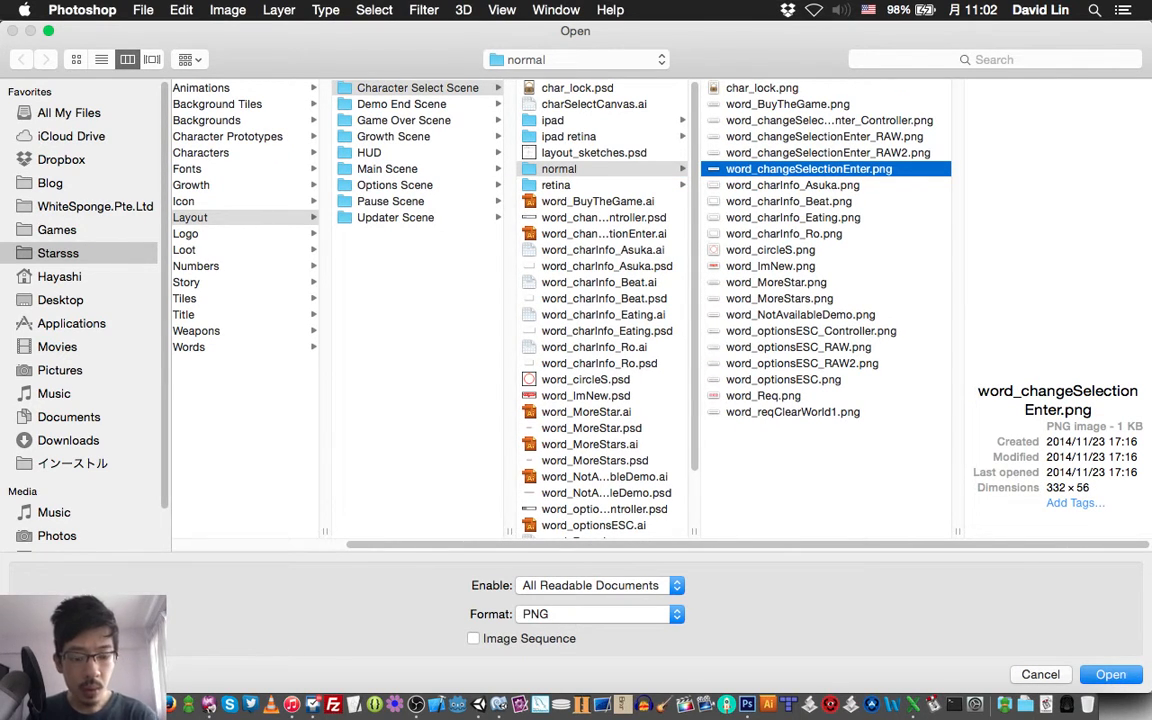
pyautogui.keyDown('super'); pyautogui.click(784, 380); pyautogui.keyUp('super')
pyautogui.press('Return')
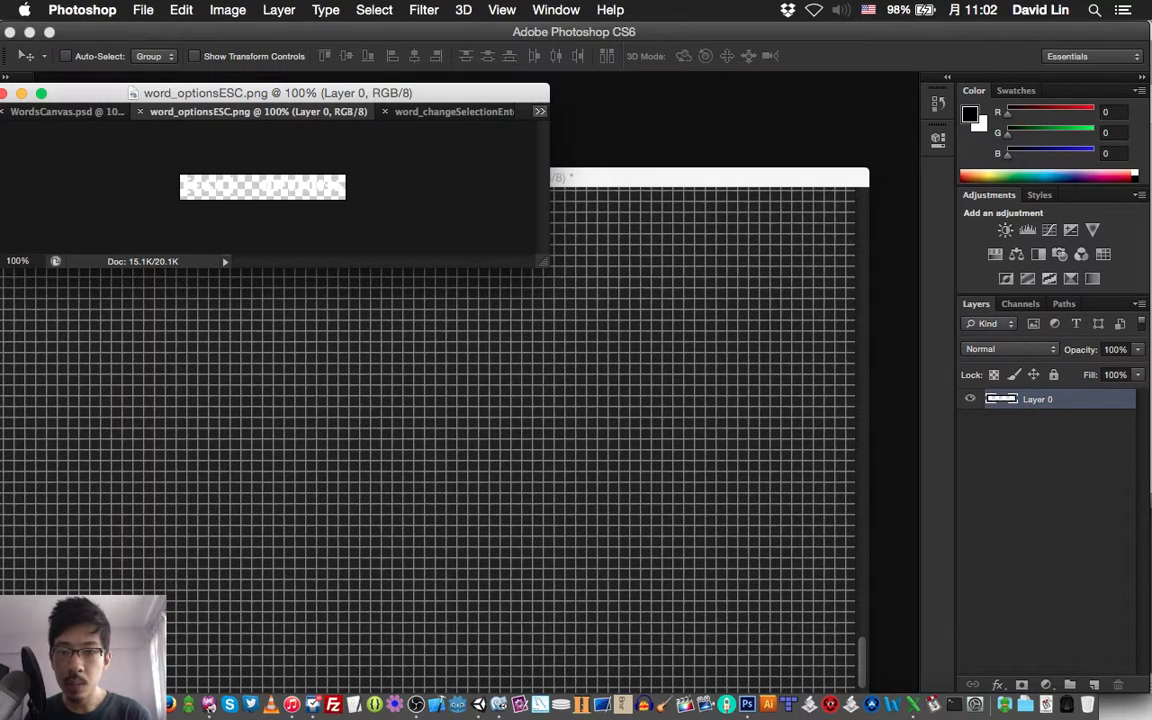
# Copy the artwork of word_optionsESC.png and word_changeSelectionEnter.png into WordsCanvas.psd beside the Eating info text
pyautogui.click(539, 111)
pyautogui.click(539, 111)
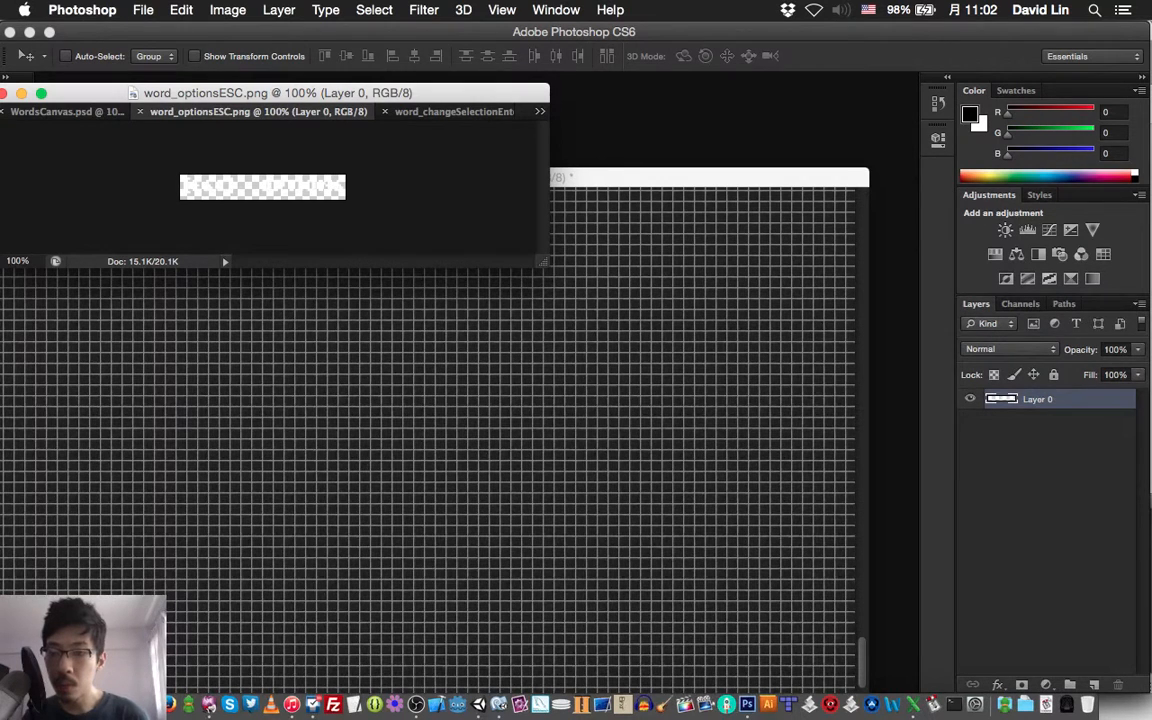
pyautogui.moveTo(193, 181); pyautogui.dragTo(279, 183)
pyautogui.click(450, 112)
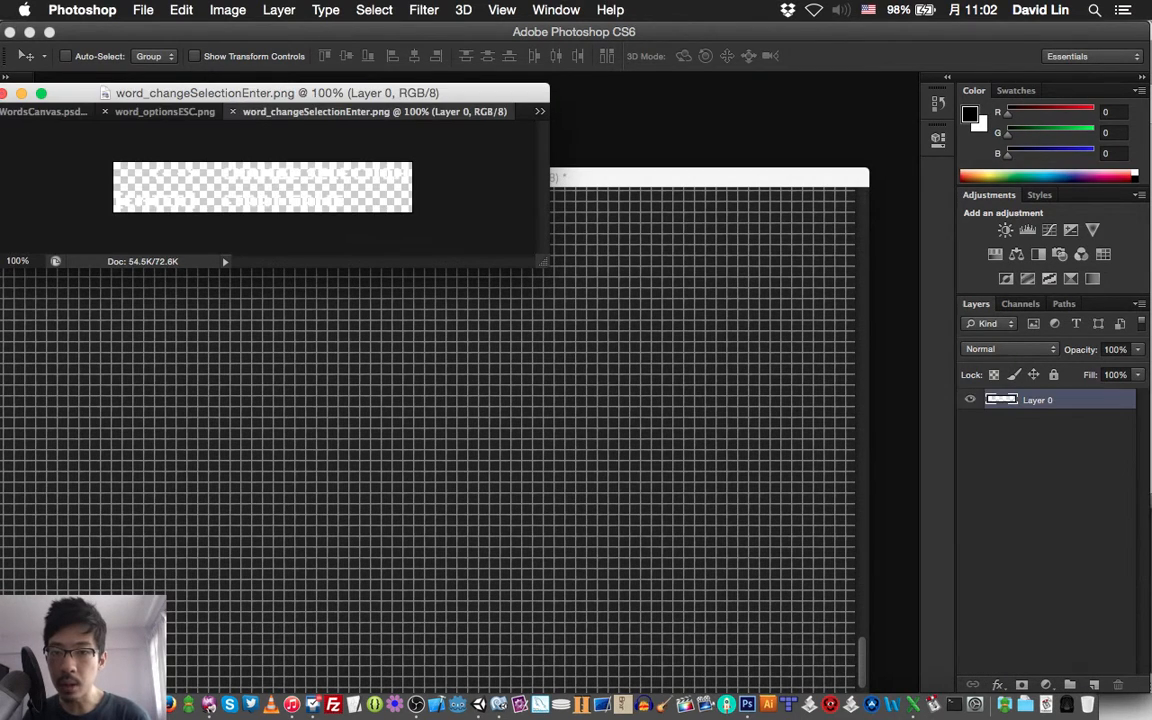
pyautogui.moveTo(216, 172); pyautogui.dragTo(347, 137)
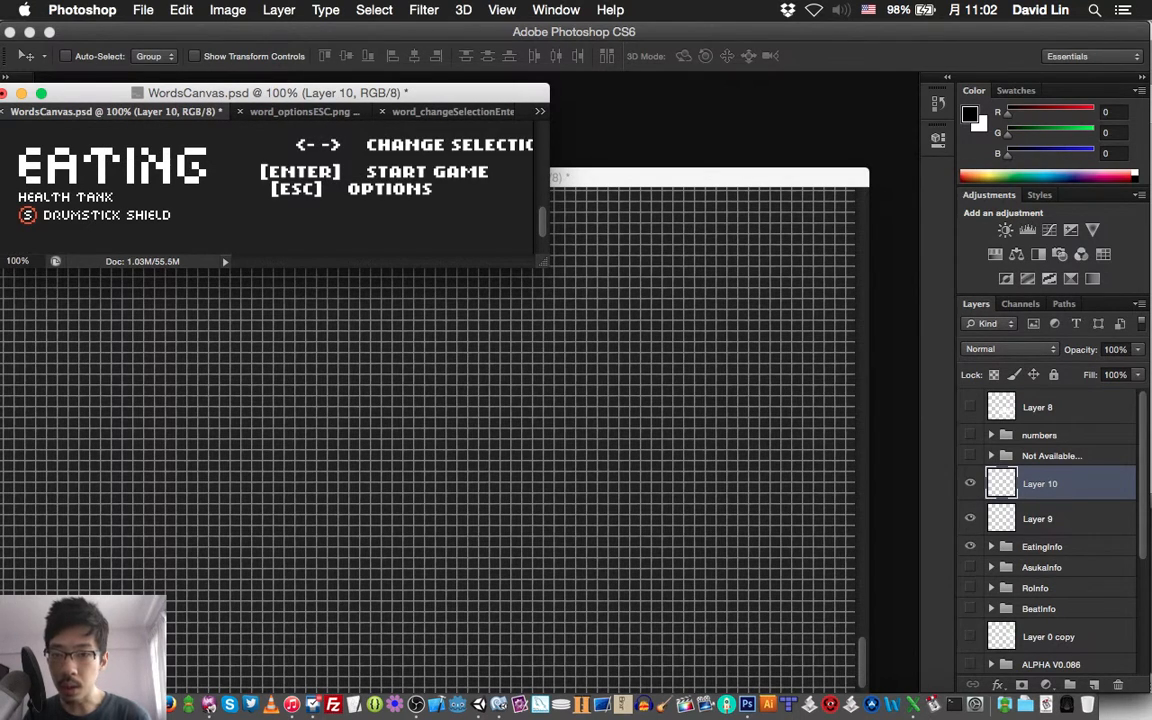
# Nudge the Change Selection / Start Game text left and up to align its columns and line spacing with the [ESC] Options line
pyautogui.press('Left')
pyautogui.press('Left')
pyautogui.press('Left')
pyautogui.press('Left')
pyautogui.press('Left')
pyautogui.press('Left')
pyautogui.press('Left')
pyautogui.press('Left')
pyautogui.press('Left')
pyautogui.press('Left')
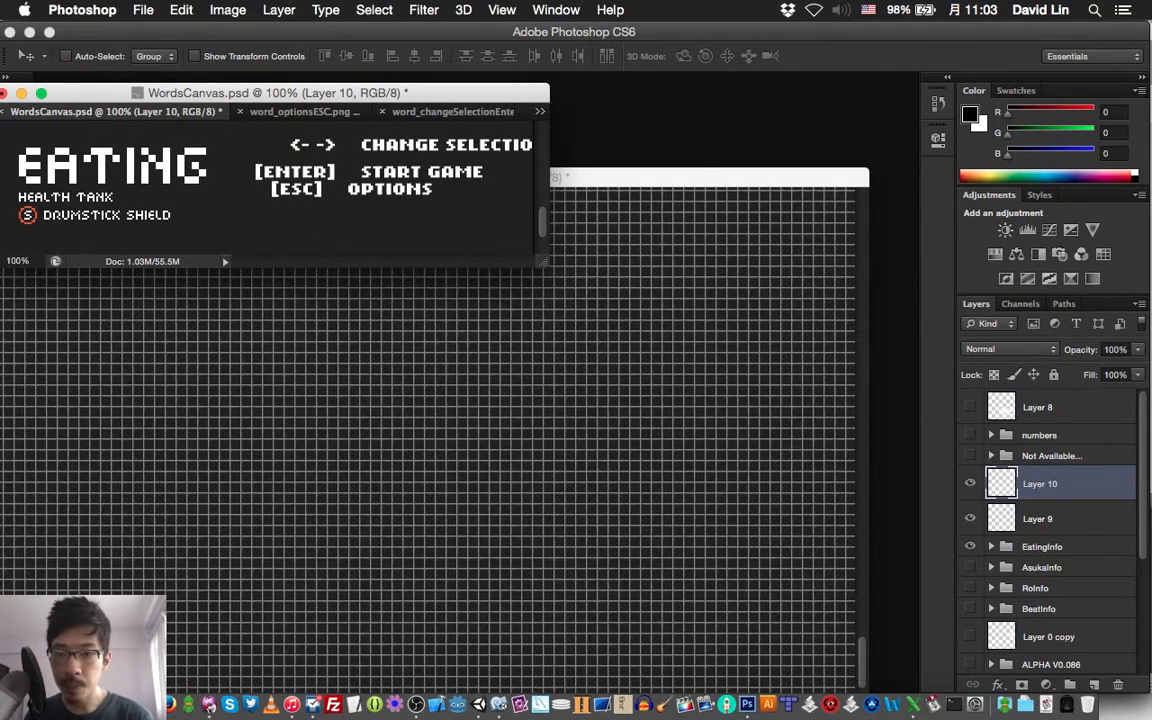
pyautogui.press('Left')
pyautogui.press('Left')
pyautogui.press('Left')
pyautogui.press('Left')
pyautogui.press('Left')
pyautogui.press('Left')
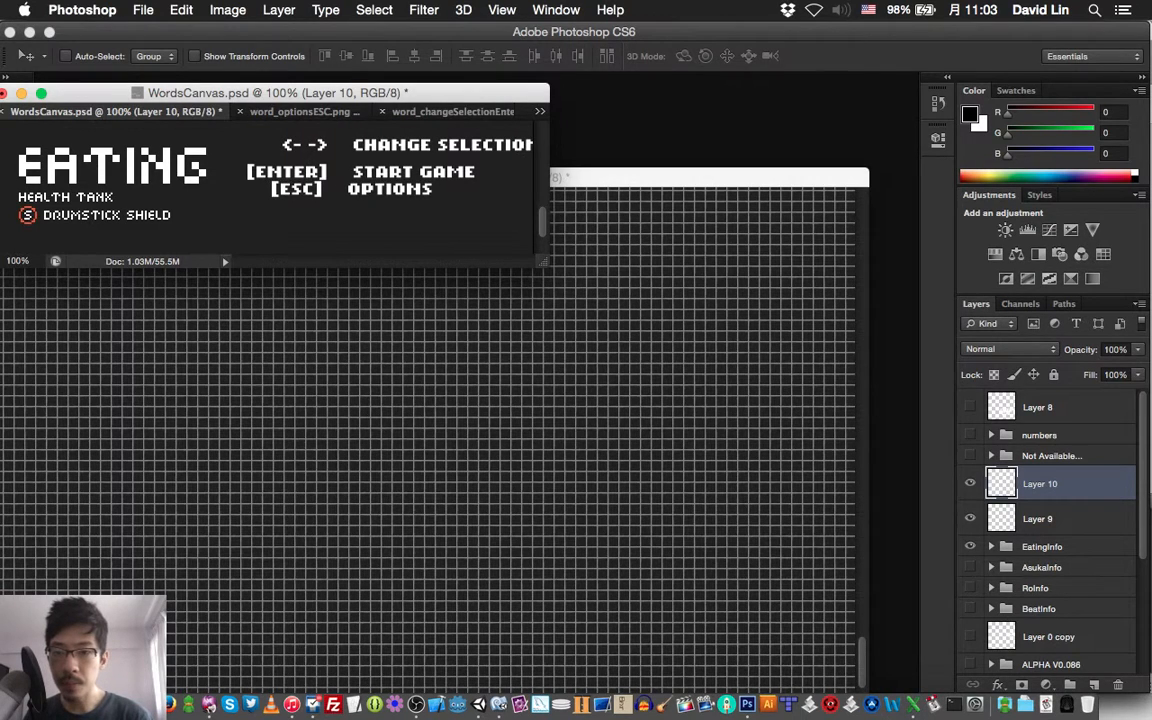
pyautogui.press('Left')
pyautogui.press('Left')
pyautogui.press('Left')
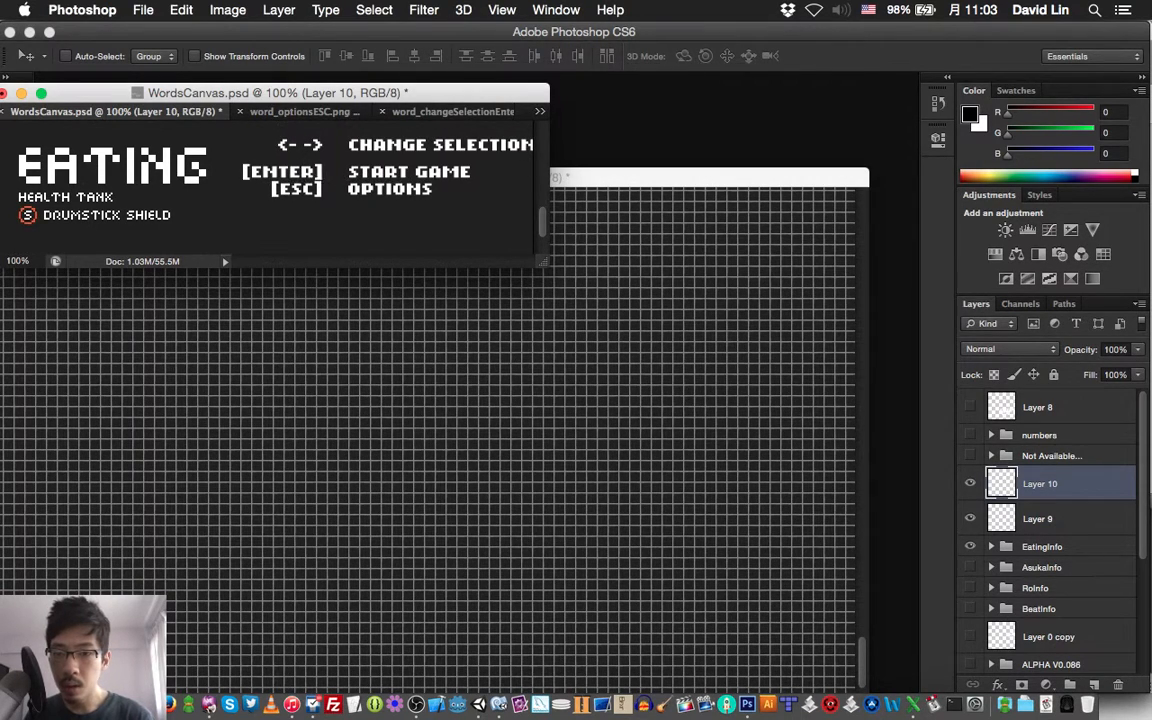
pyautogui.press('Up')
pyautogui.press('Up')
pyautogui.press('Up')
pyautogui.press('Up')
pyautogui.press('Up')
pyautogui.press('Up')
pyautogui.press('Up')
pyautogui.press('Up')
pyautogui.press('Up')
pyautogui.press('Up')
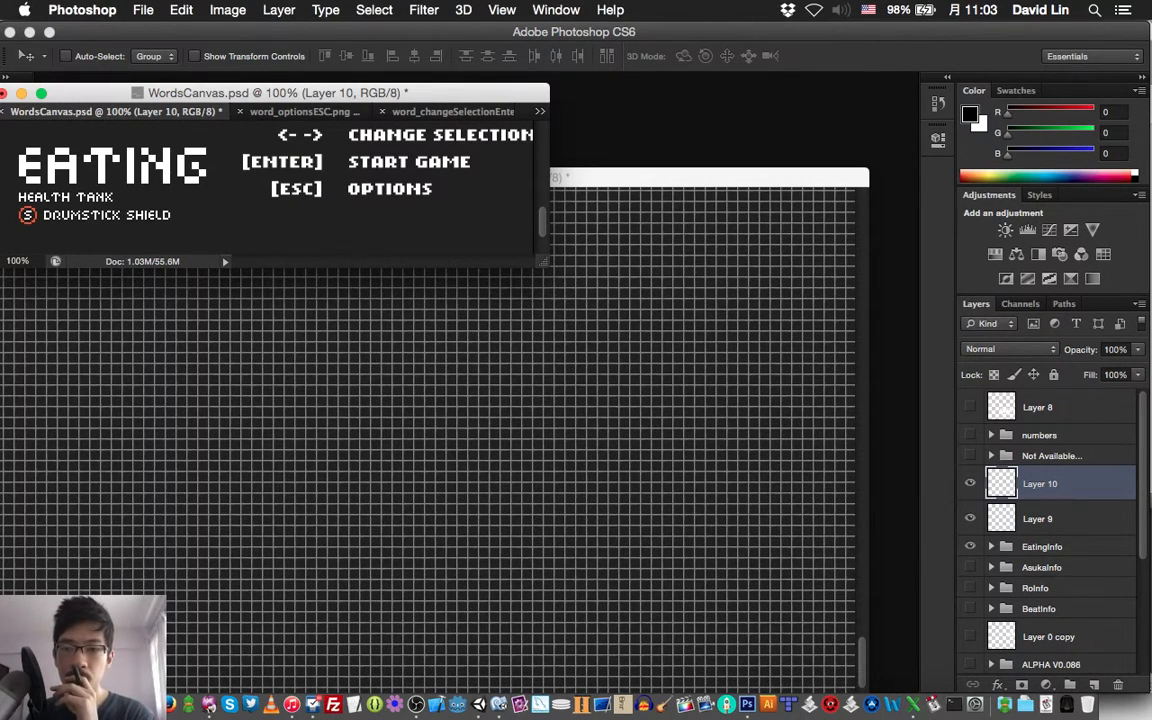
# Save WordsCanvas.psd and close the word_optionsESC.png and word_changeSelectionEnter.png documents
pyautogui.press('super+s')
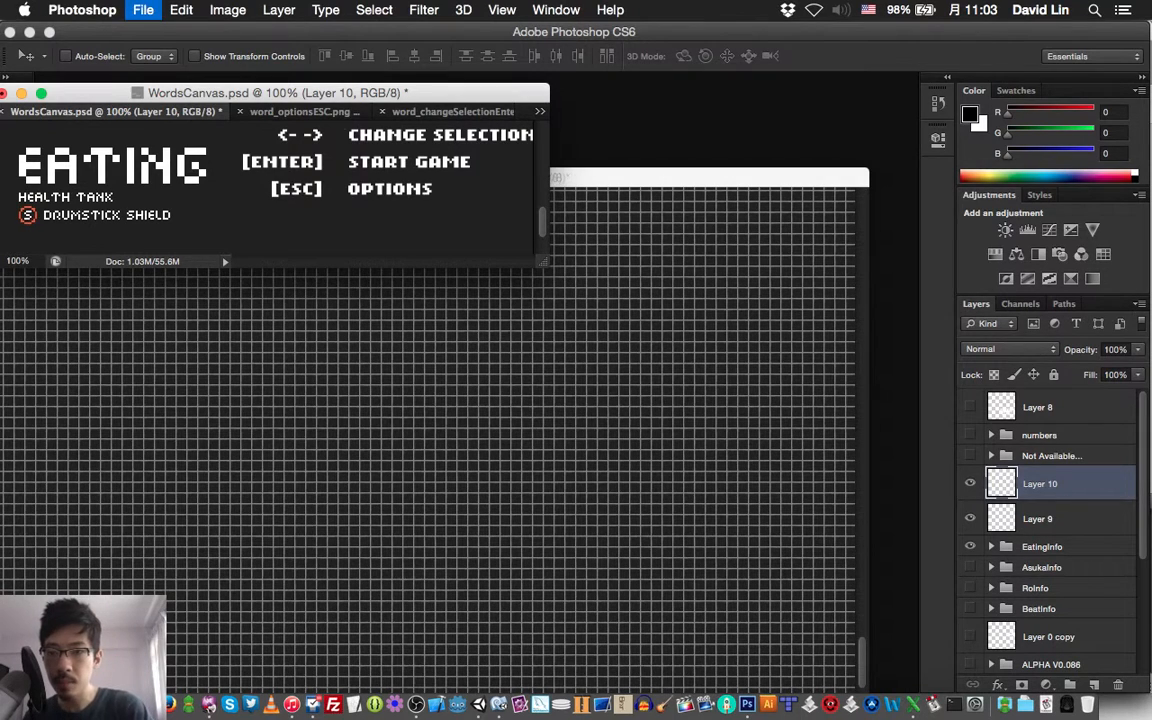
pyautogui.click(233, 112)
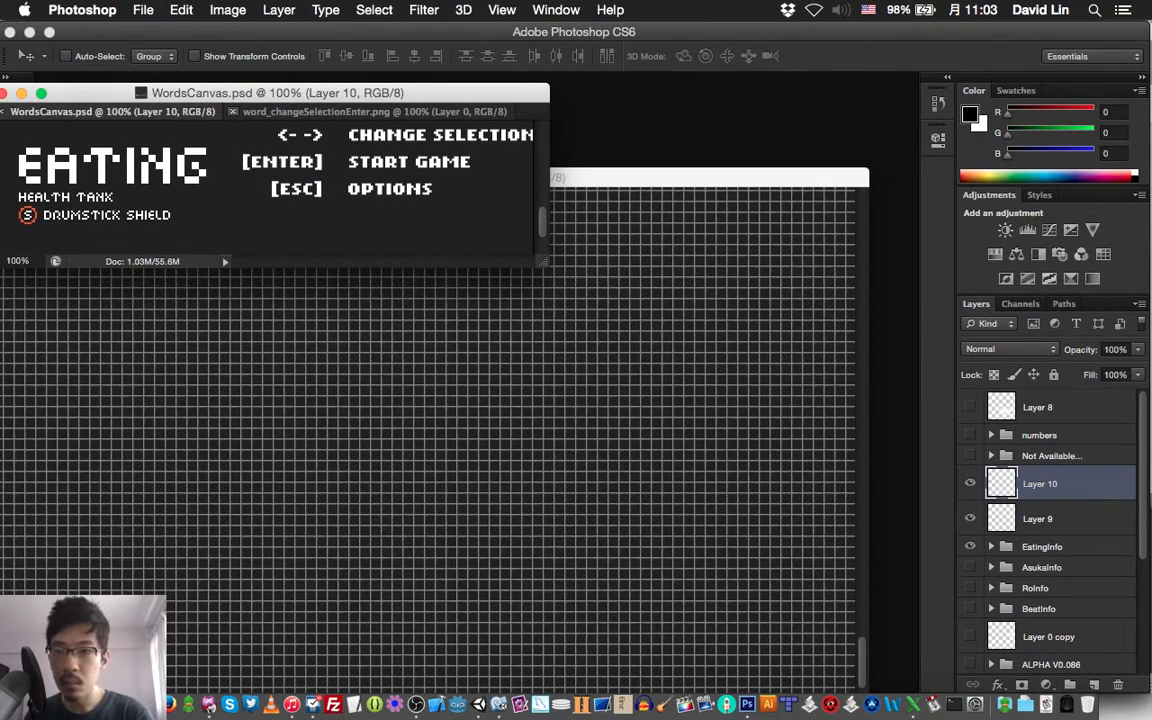
pyautogui.click(233, 112)
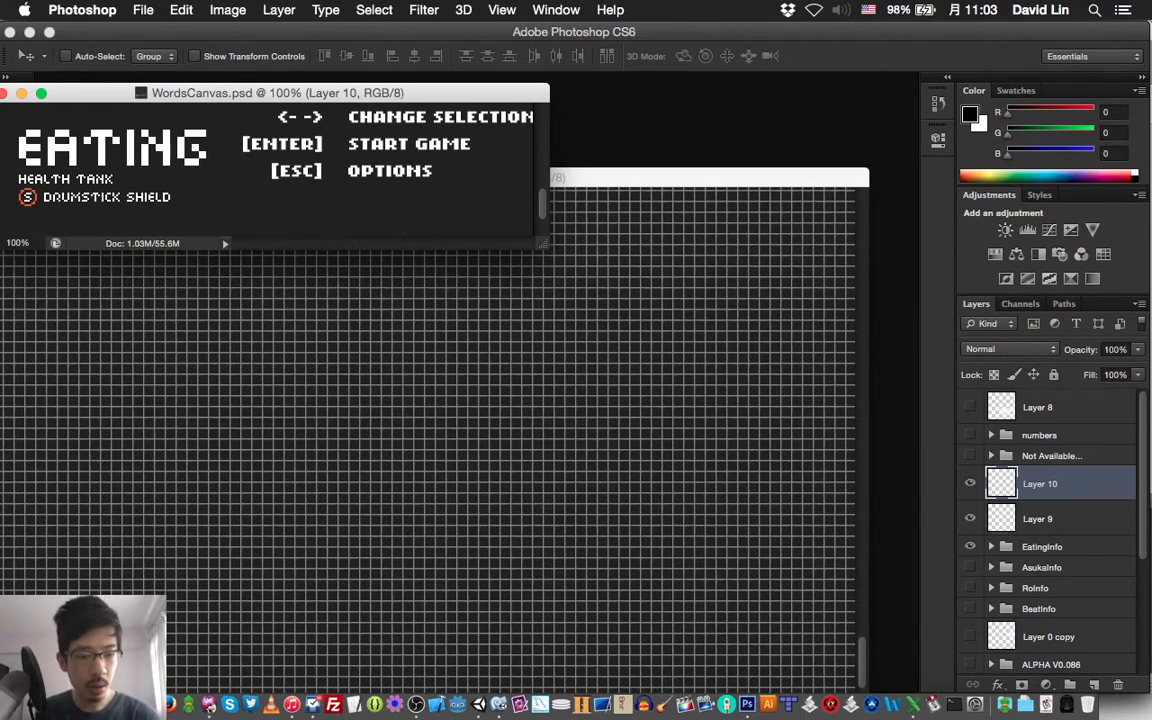
# Bring Layer 10 and Layer 9 to the top of the layer stack and save the document
pyautogui.keyDown('shift'); pyautogui.click(1040, 519); pyautogui.keyUp('shift')
pyautogui.press('super+shift+bracketright')
pyautogui.press('super+s')
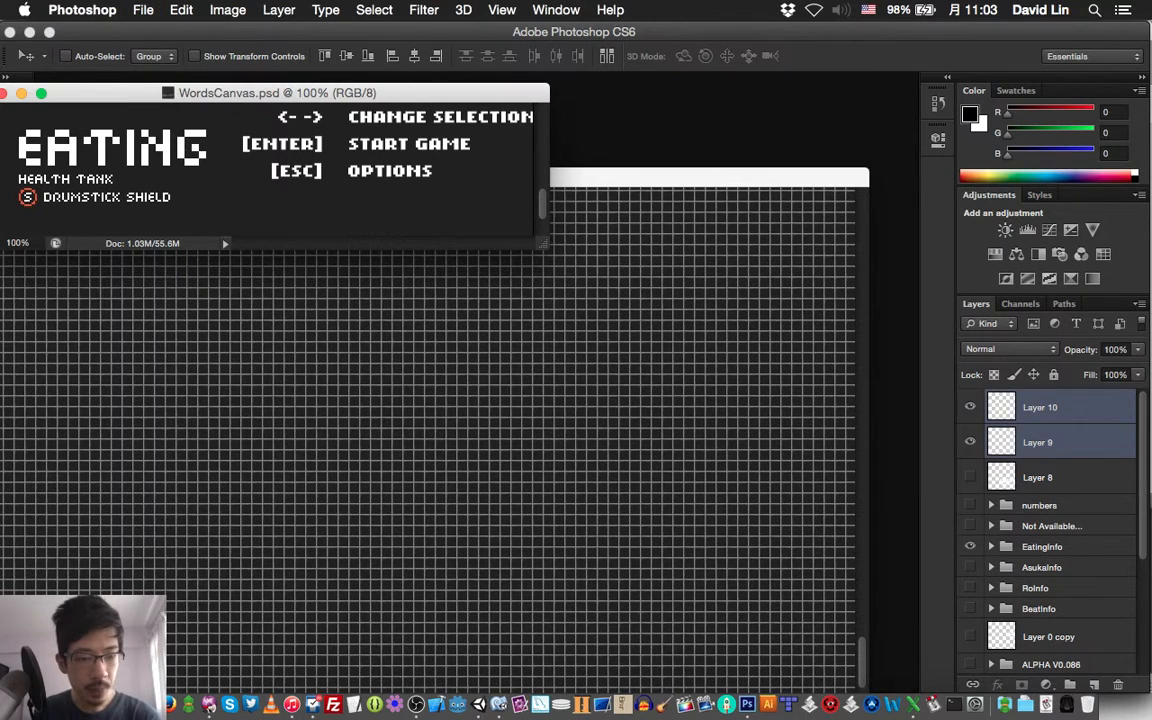
# Select the numbers group and arrange the 100% and 1200% WordsCanvas.psd windows so the reference text stays visible above the zoomed view
pyautogui.click(1040, 506)
pyautogui.scroll(-5, 1050, 530)
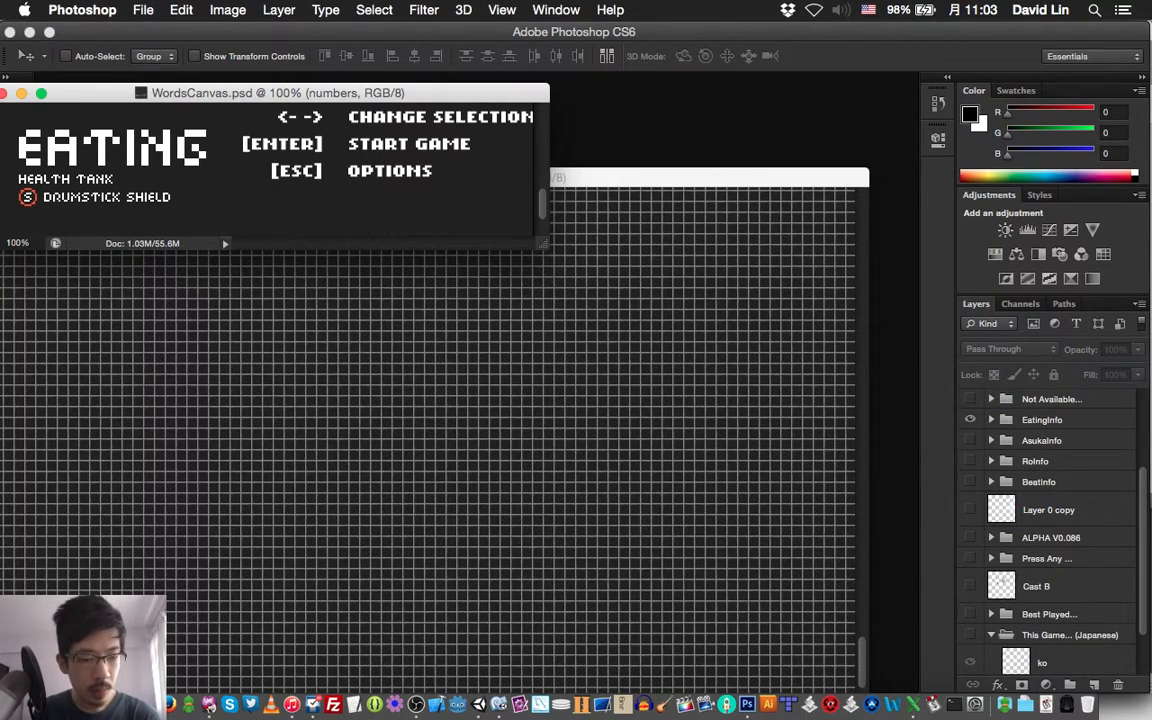
pyautogui.scroll(5, 1050, 530)
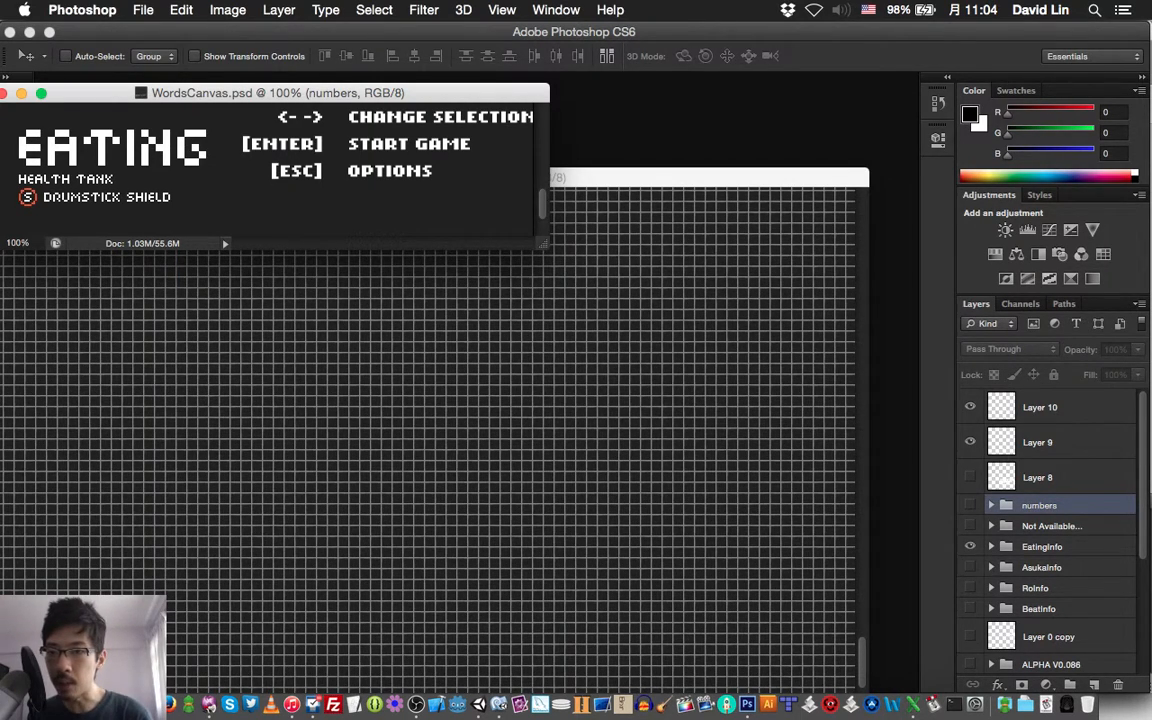
pyautogui.moveTo(330, 93); pyautogui.dragTo(331, 31)
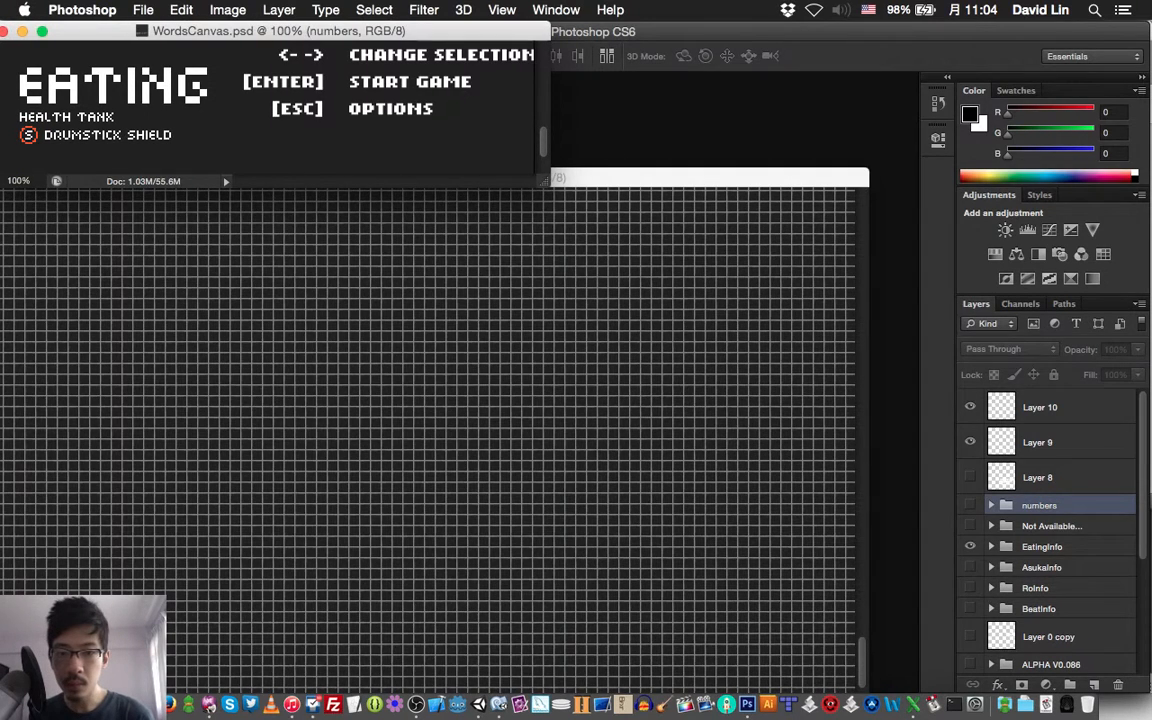
pyautogui.moveTo(612, 177); pyautogui.dragTo(617, 183)
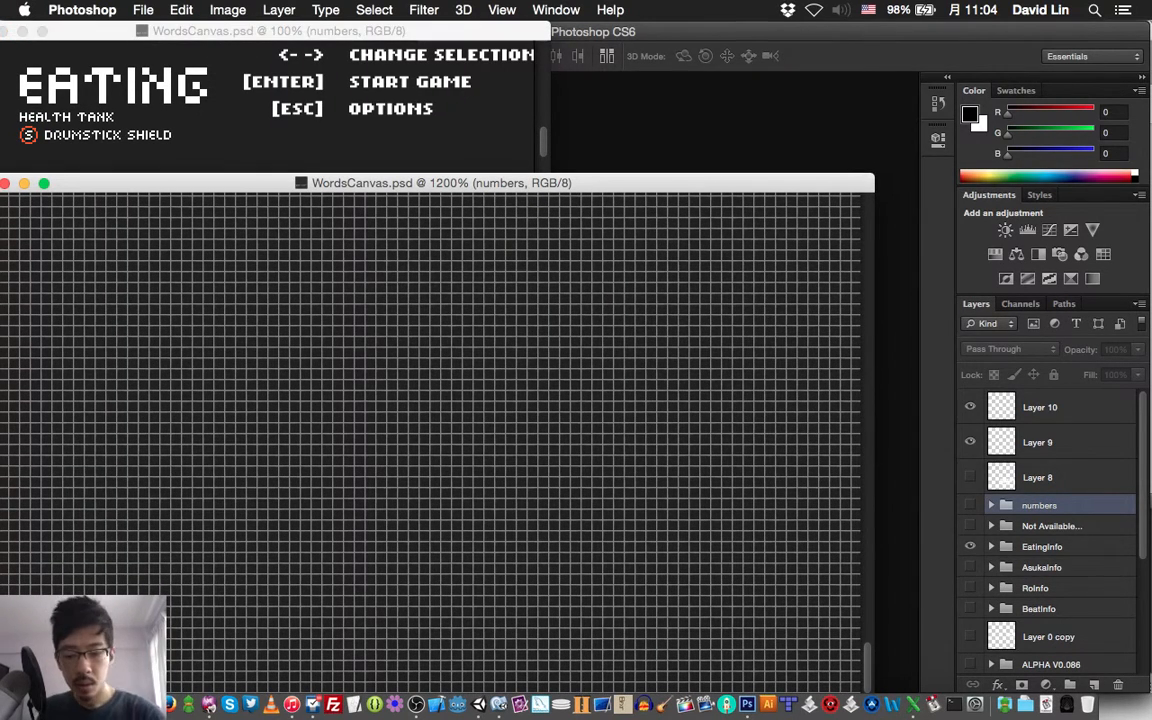
# Create a layer group named CharSelect above the numbers group
pyautogui.press('super+g')
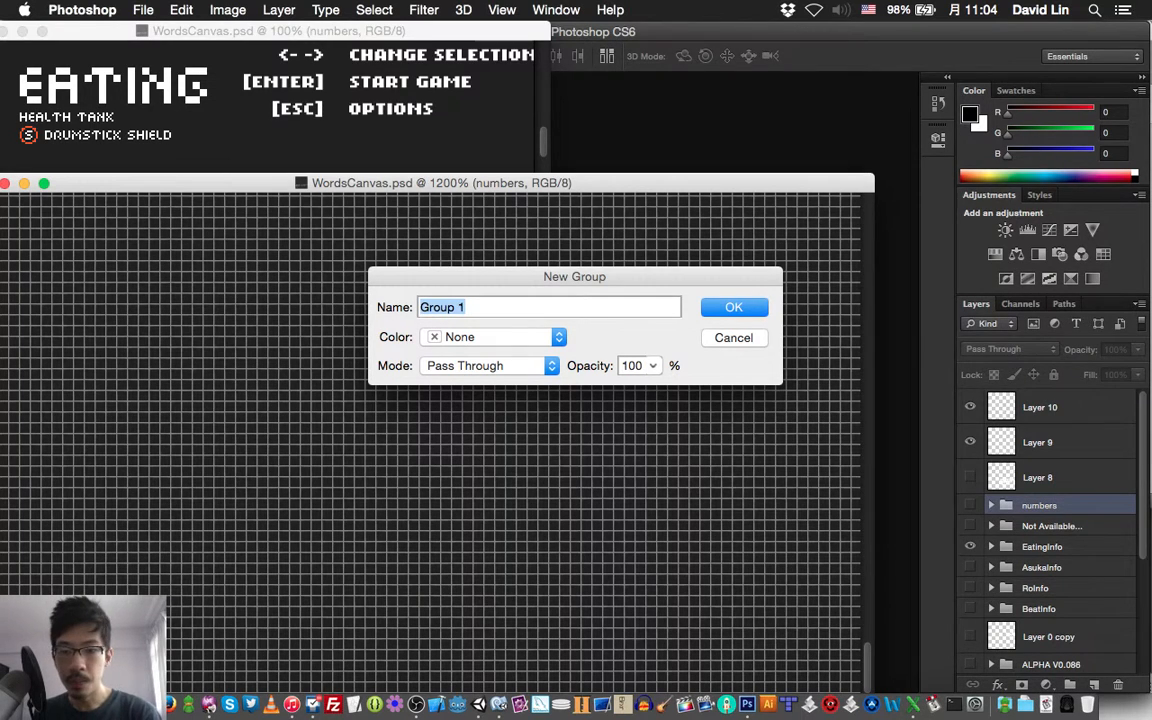
pyautogui.write('Chara')
pyautogui.press('BackSpace')
pyautogui.press('BackSpace')
pyautogui.write('rSelect')
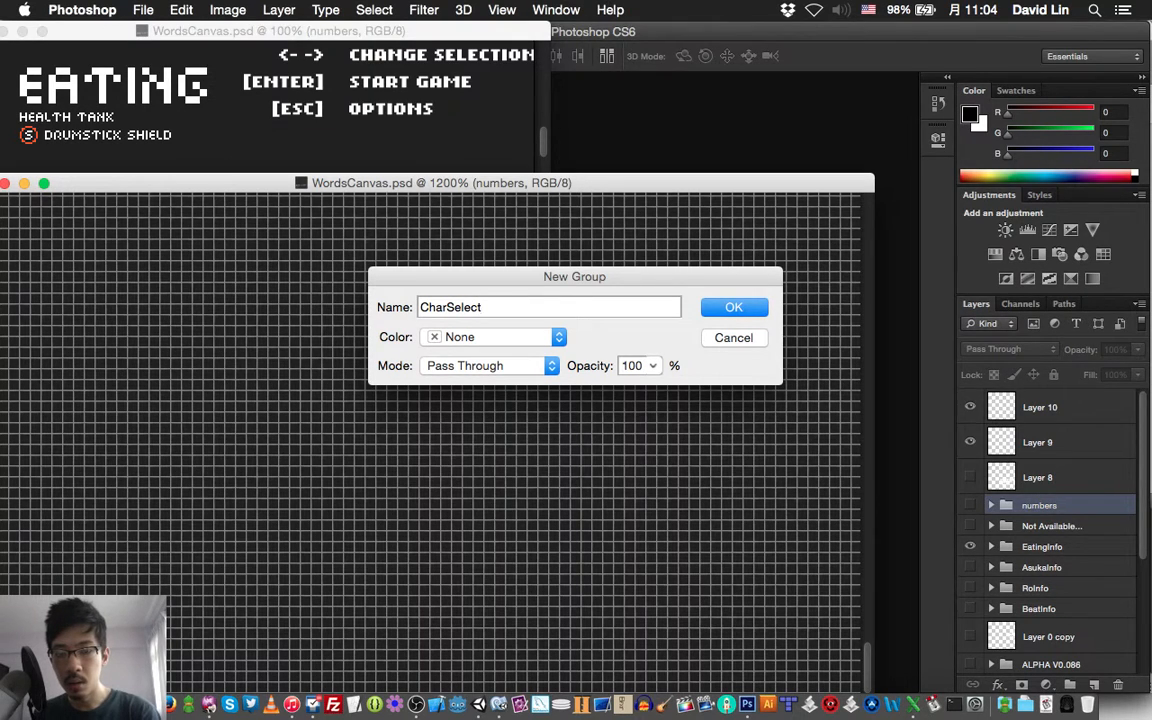
pyautogui.write('Scr')
pyautogui.press('BackSpace')
pyautogui.press('BackSpace')
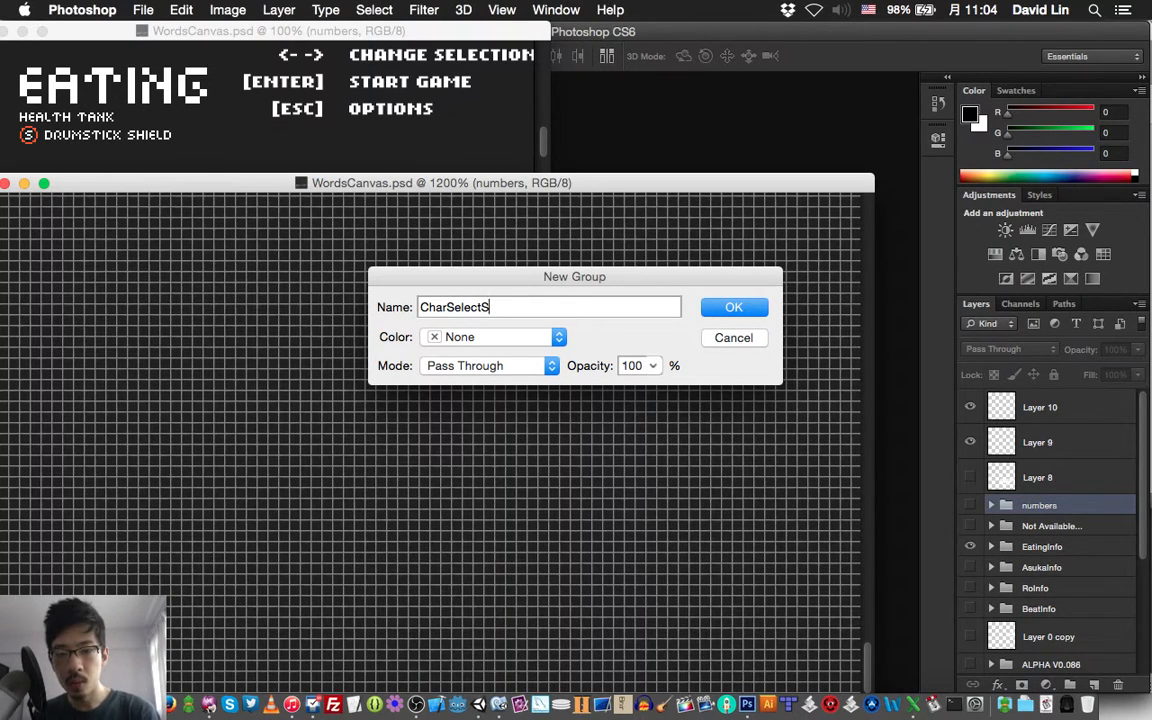
pyautogui.press('BackSpace')
pyautogui.press('Return')
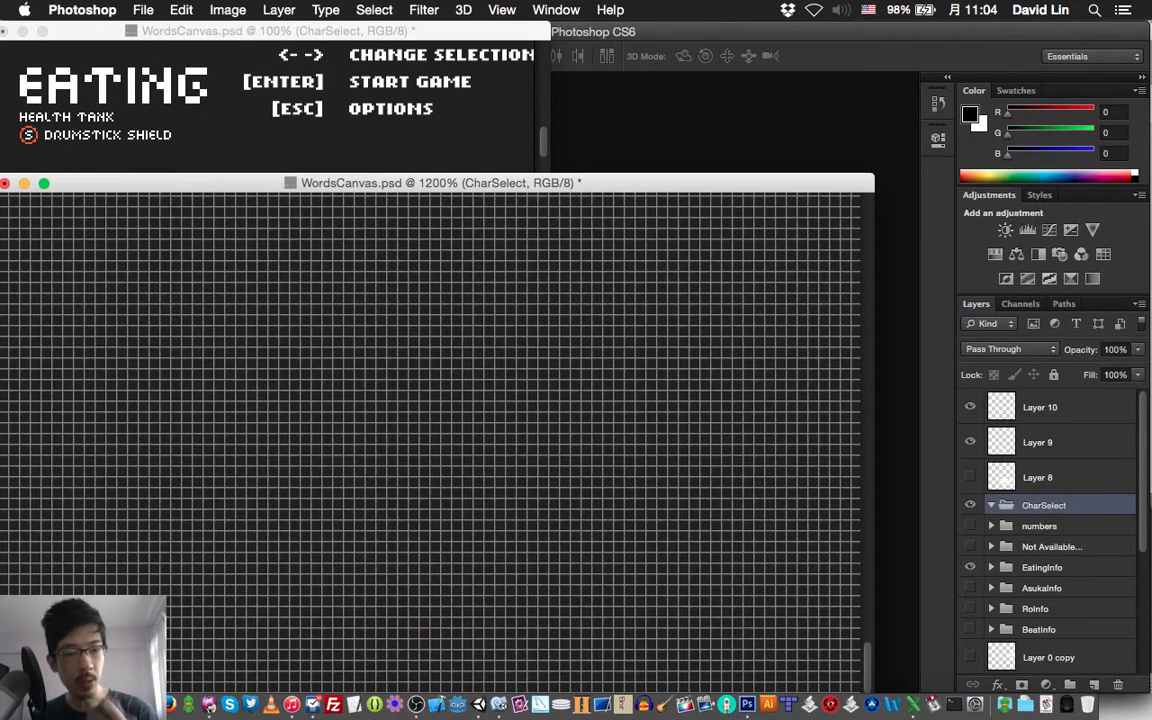
pyautogui.press('super+shift+n')
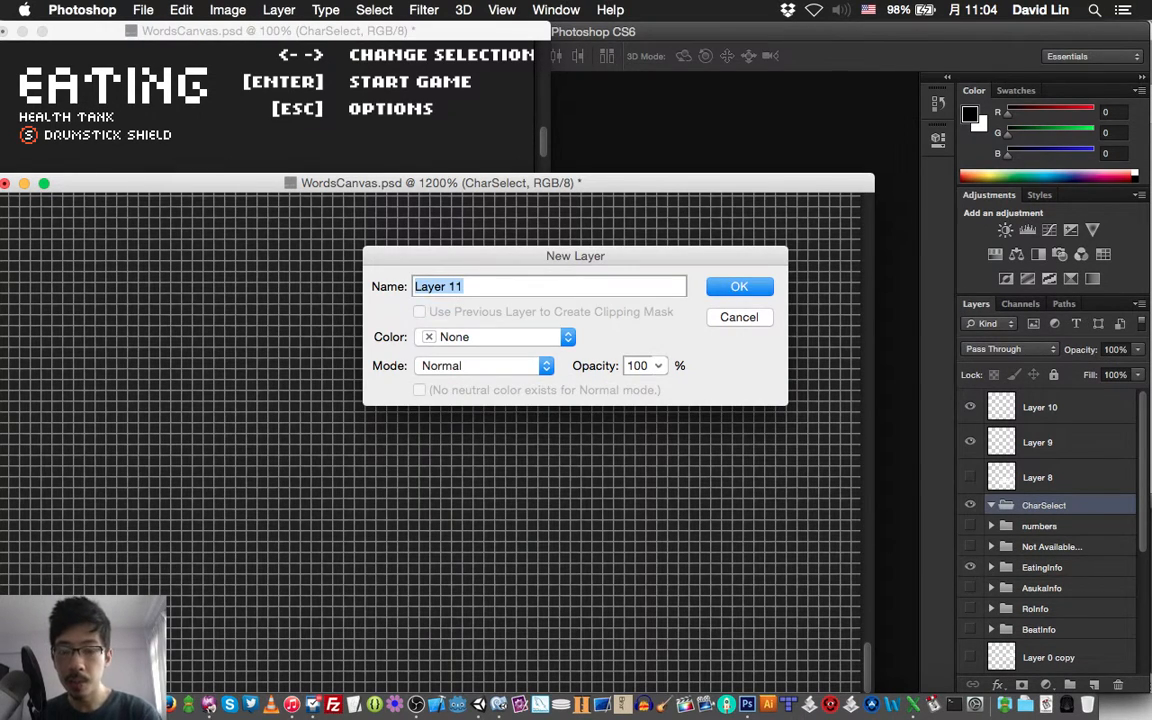
pyautogui.write('<')
pyautogui.press('BackSpace')
pyautogui.write('<-')
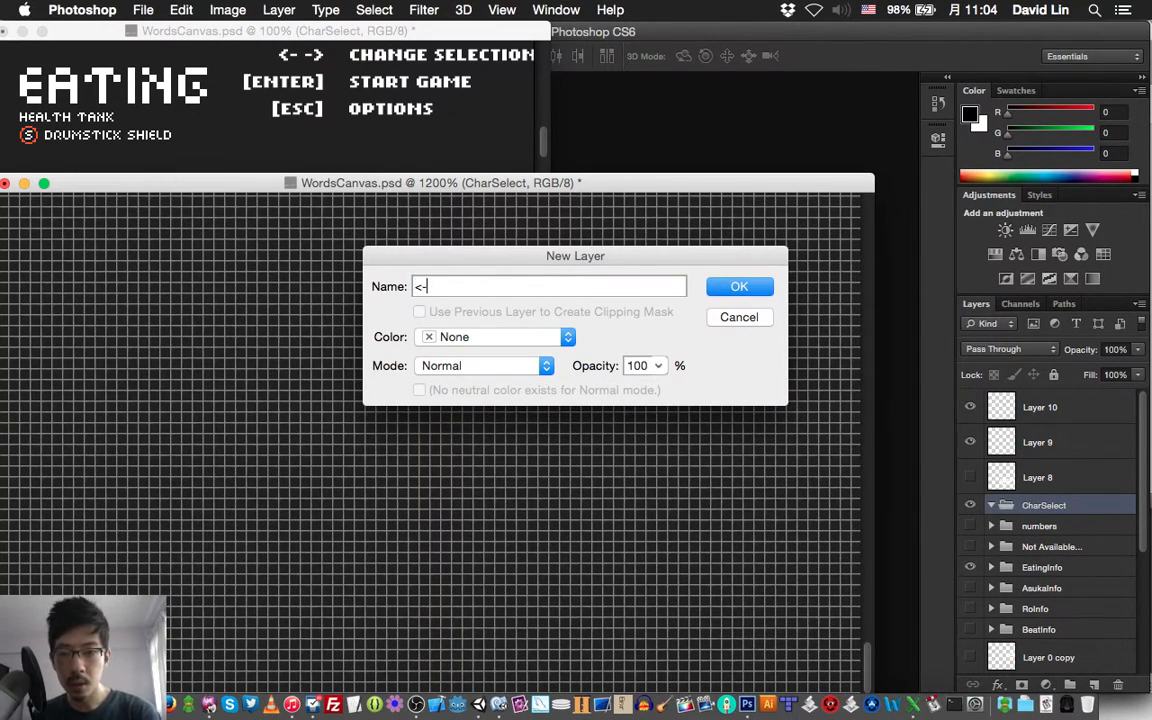
pyautogui.write('->')
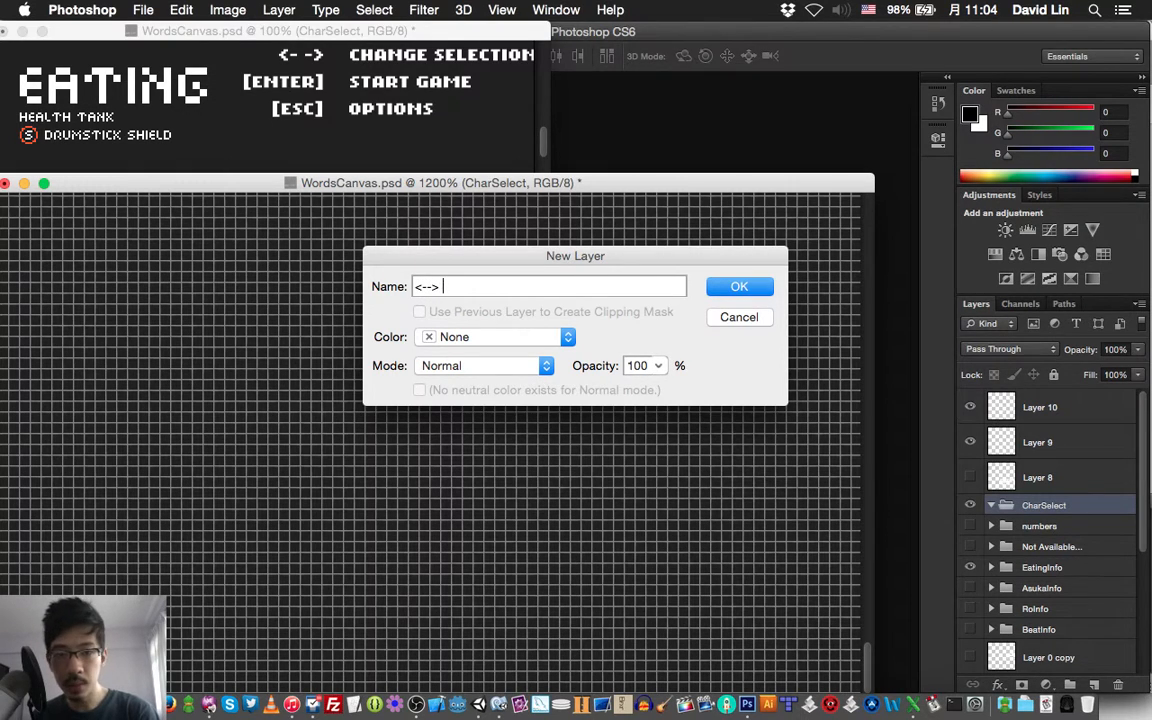
pyautogui.press('Escape')
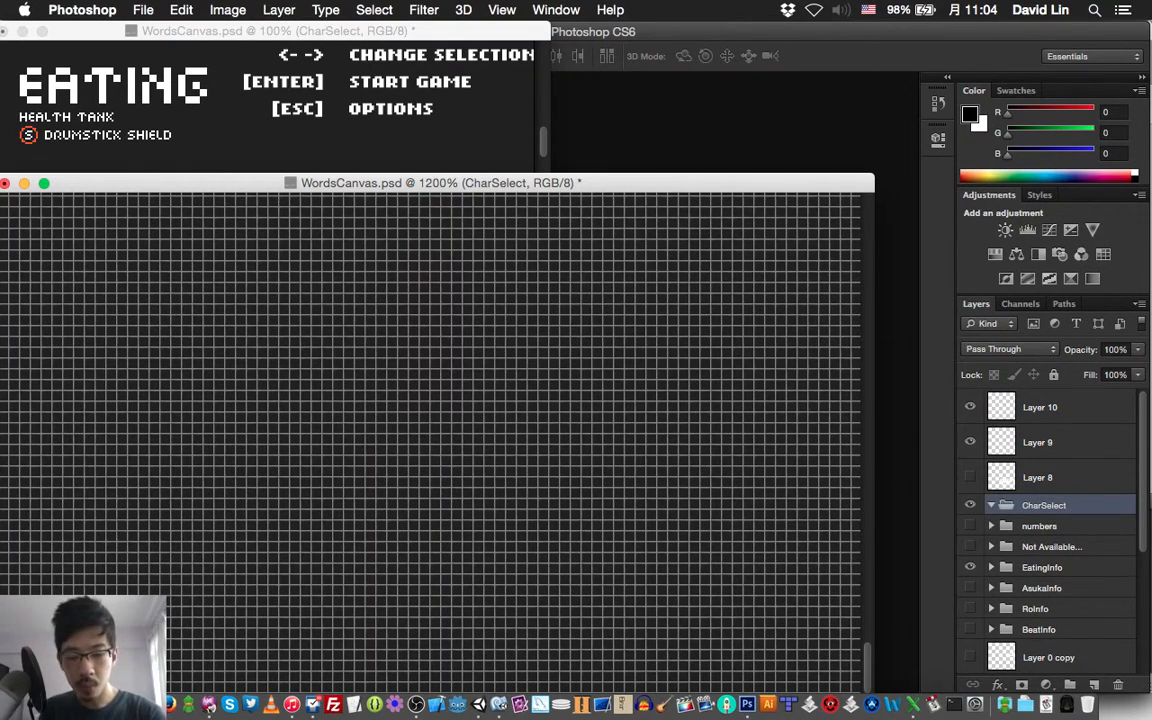
# Create a group named "<- -> Change Selection" nested inside the CharSelect group
pyautogui.press('super+g')
pyautogui.write('<- ')
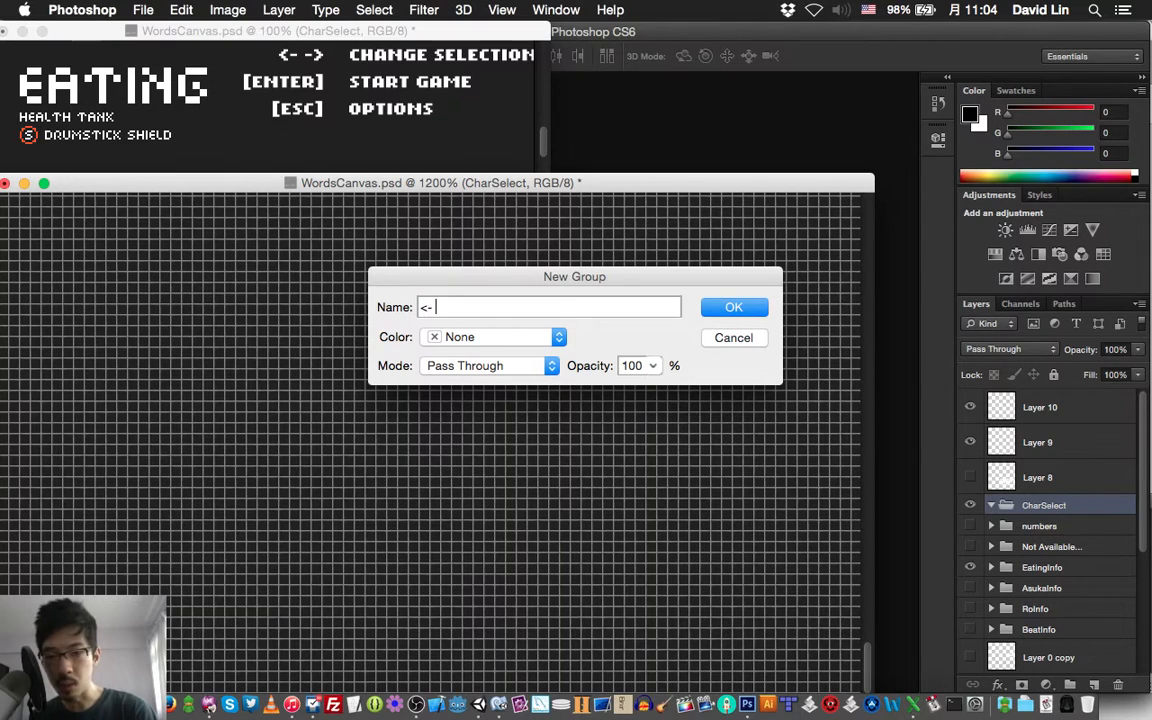
pyautogui.write('-> Chan')
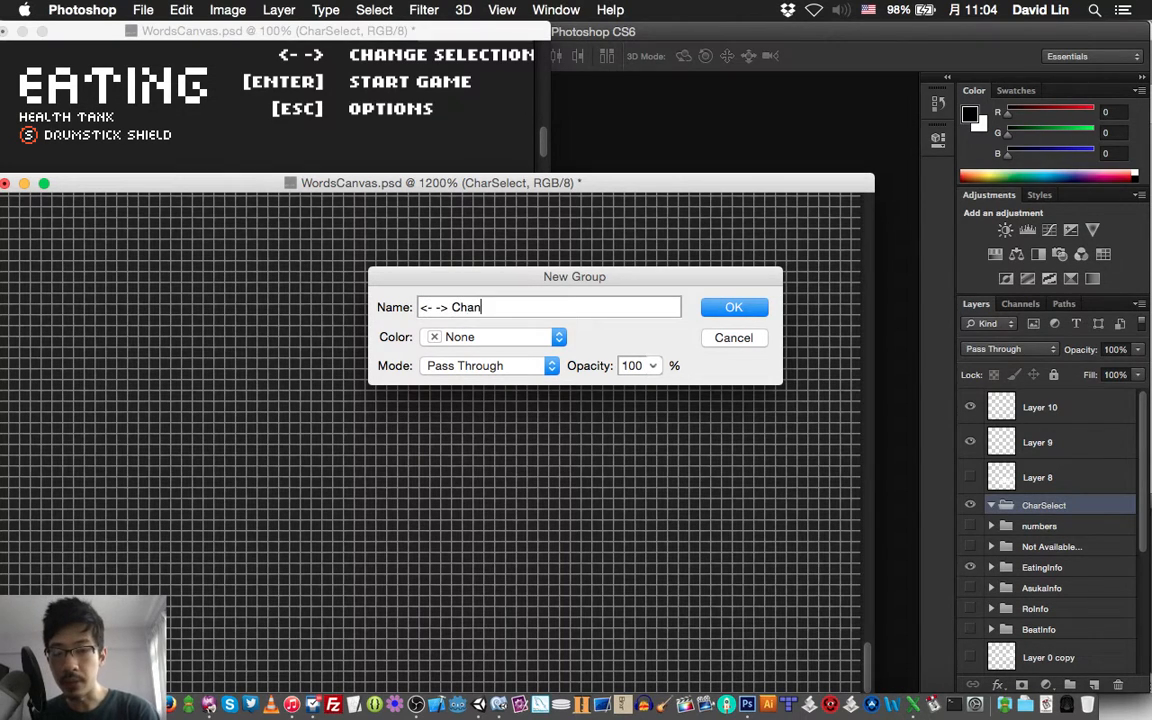
pyautogui.write('ge Selec')
pyautogui.press('BackSpace')
pyautogui.press('BackSpace')
pyautogui.press('BackSpace')
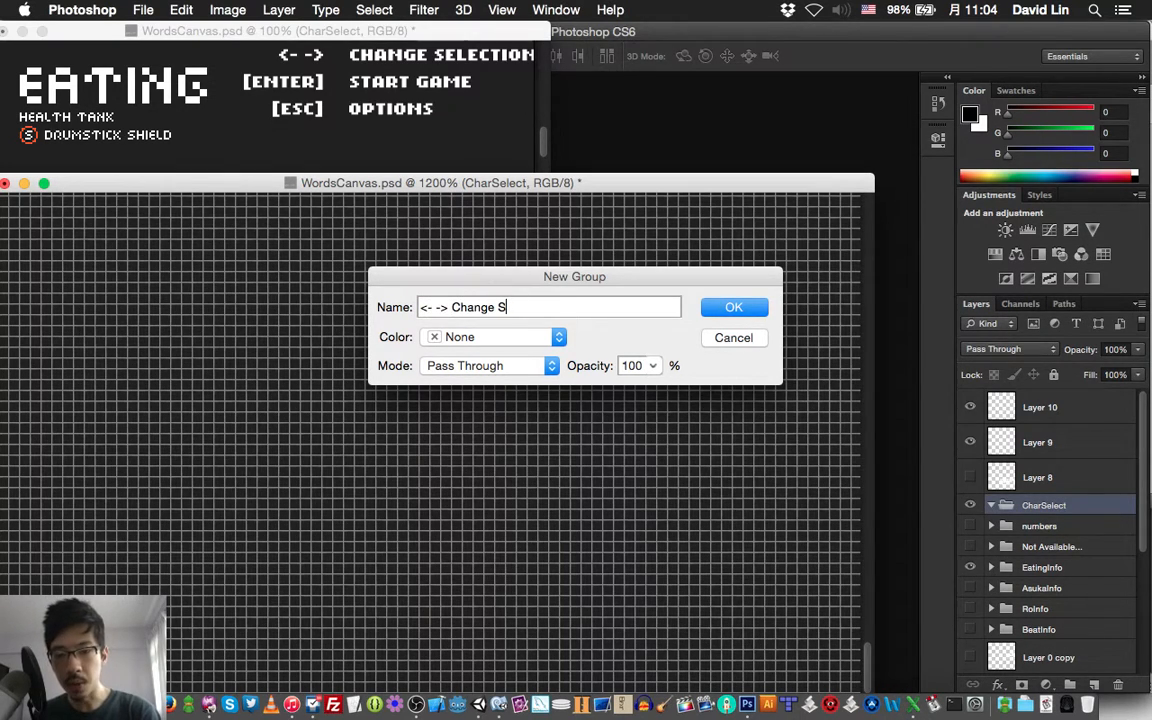
pyautogui.write('election')
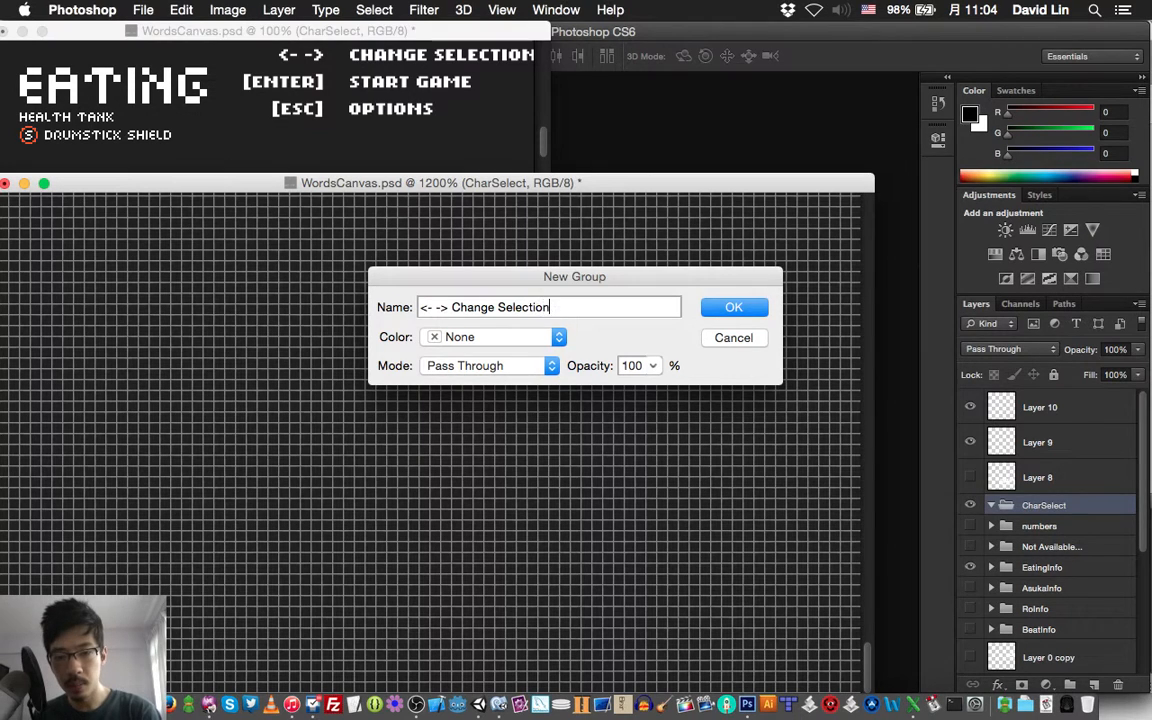
pyautogui.press('Return')
pyautogui.press('super+bracketleft')
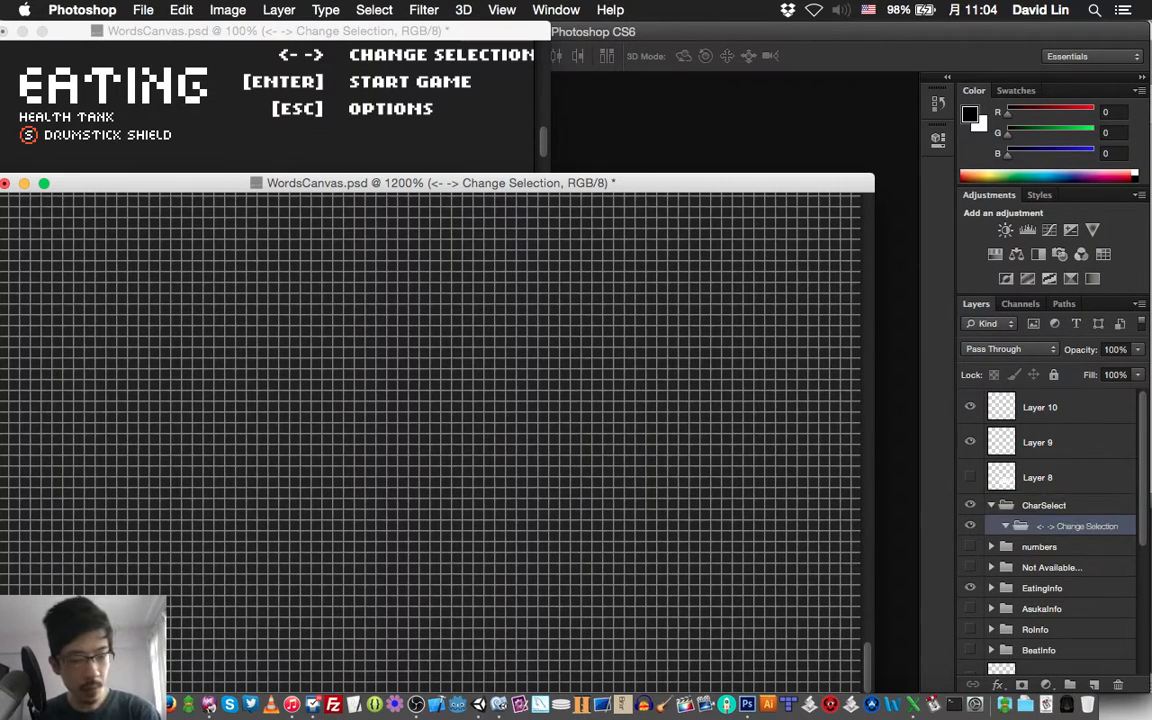
# Add a layer named "<" inside the "<- -> Change Selection" group and activate the Brush tool
pyautogui.press('super+shift+n')
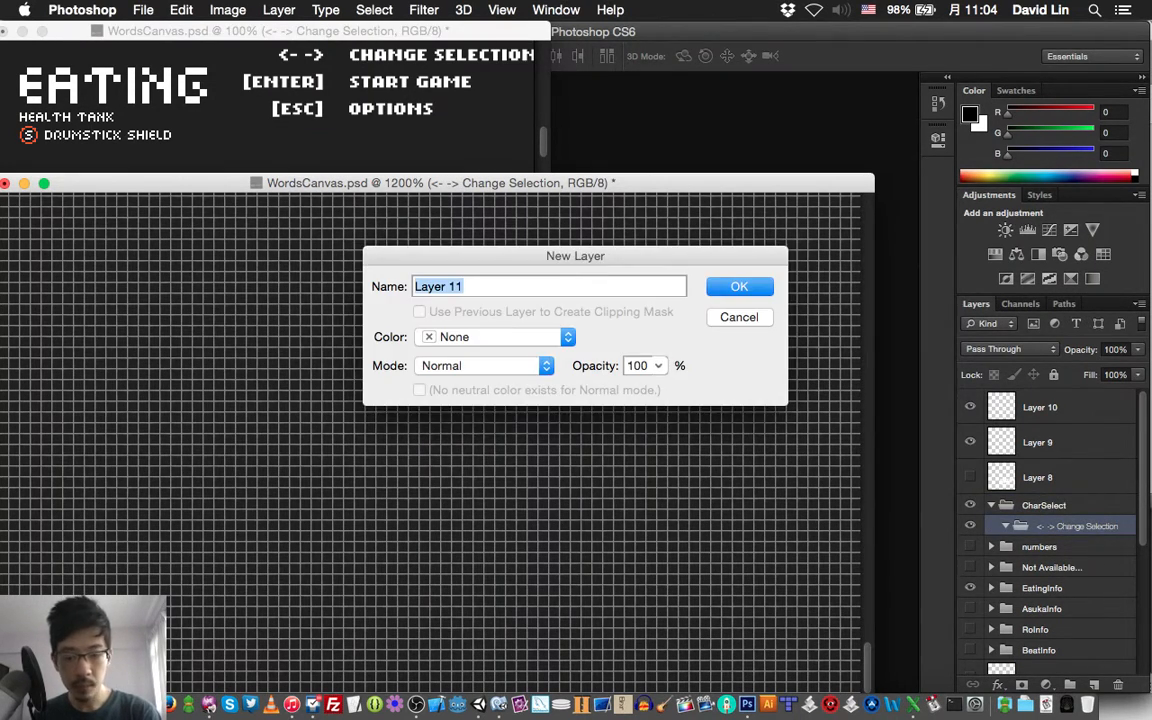
pyautogui.write('<')
pyautogui.press('Return')
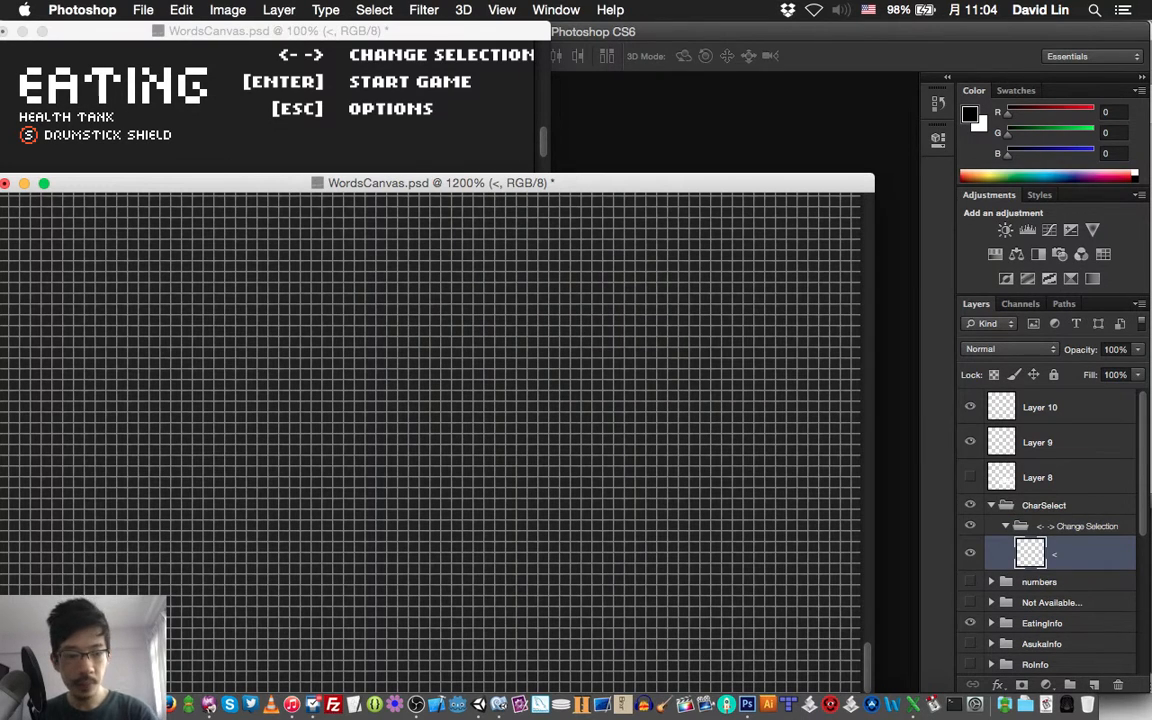
pyautogui.press('b')
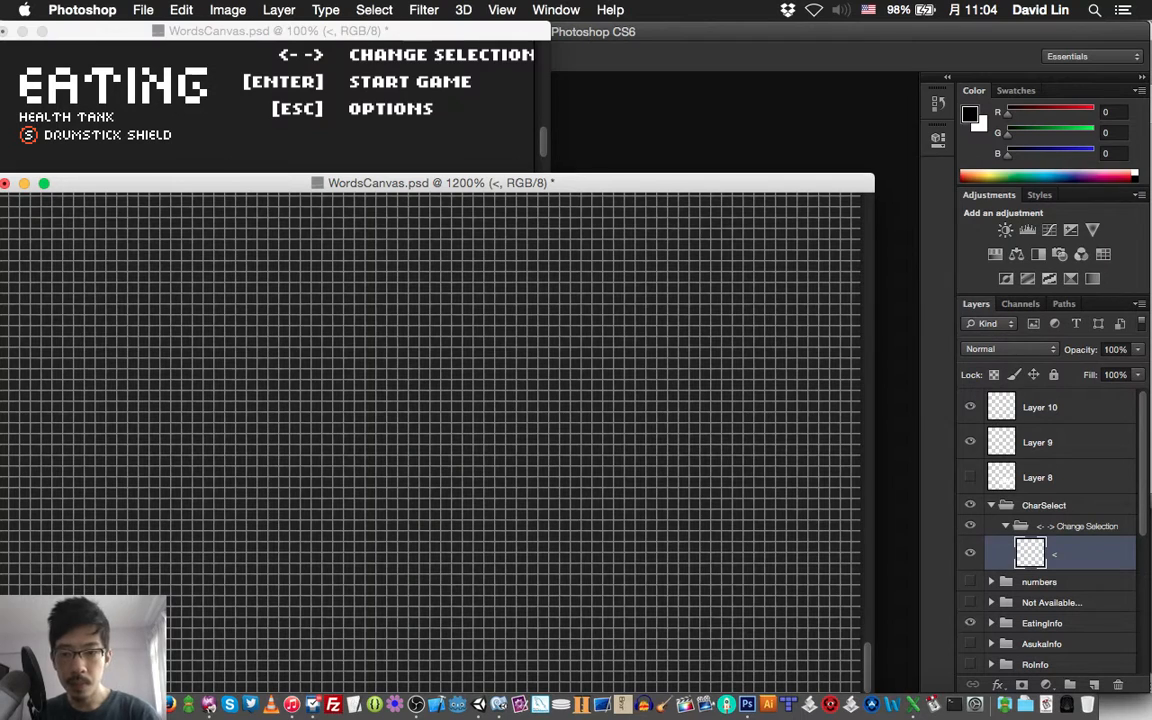
# Switch the brush colour to white, trying it with diagonal strokes on the "<" layer and undoing those strokes
pyautogui.moveTo(328, 375); pyautogui.dragTo(411, 458)
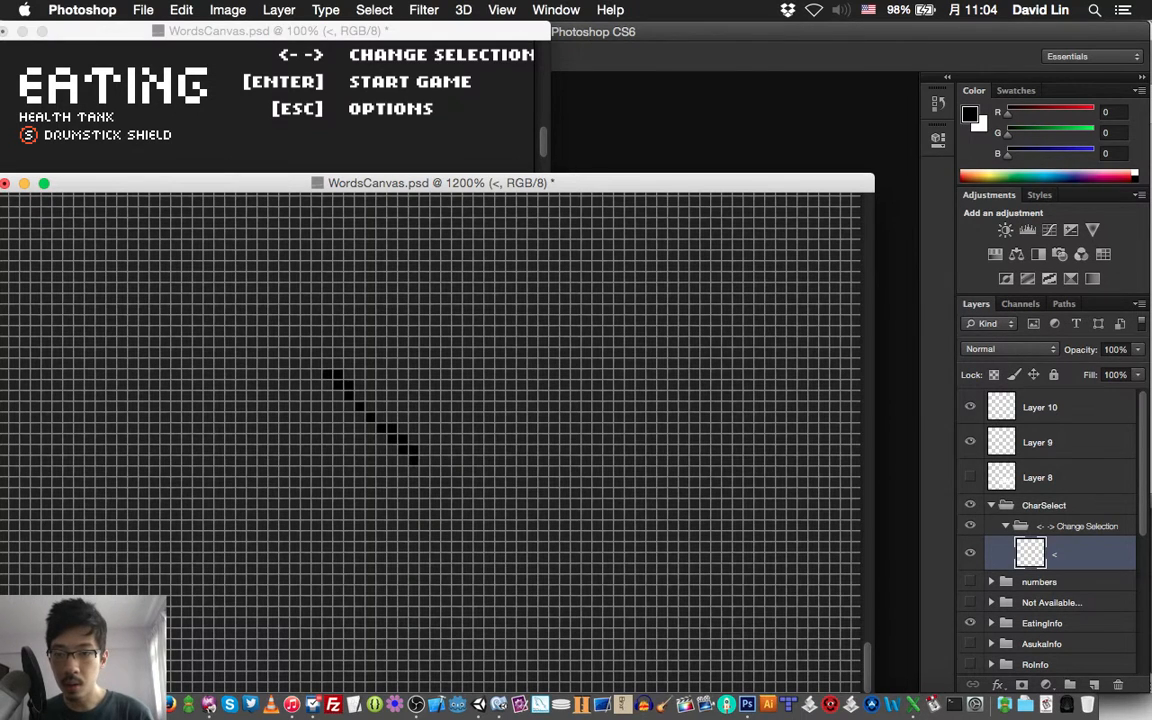
pyautogui.press('super+z')
pyautogui.press('x')
pyautogui.moveTo(352, 343); pyautogui.dragTo(452, 470)
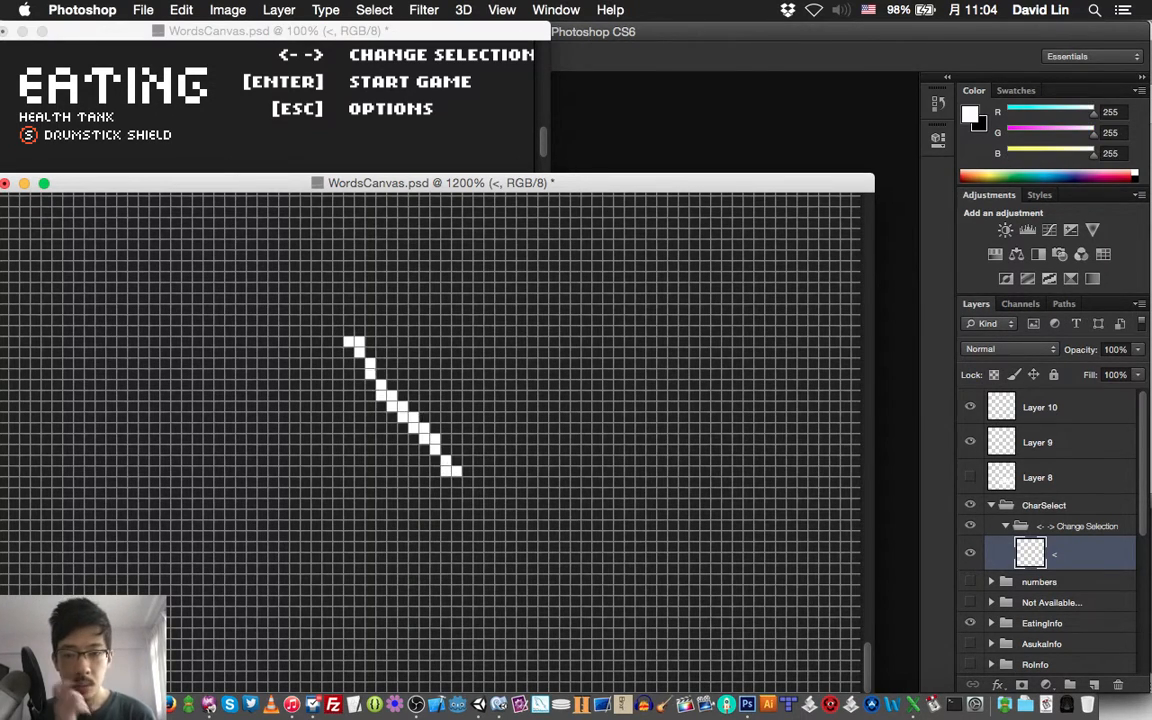
pyautogui.press('super+z')
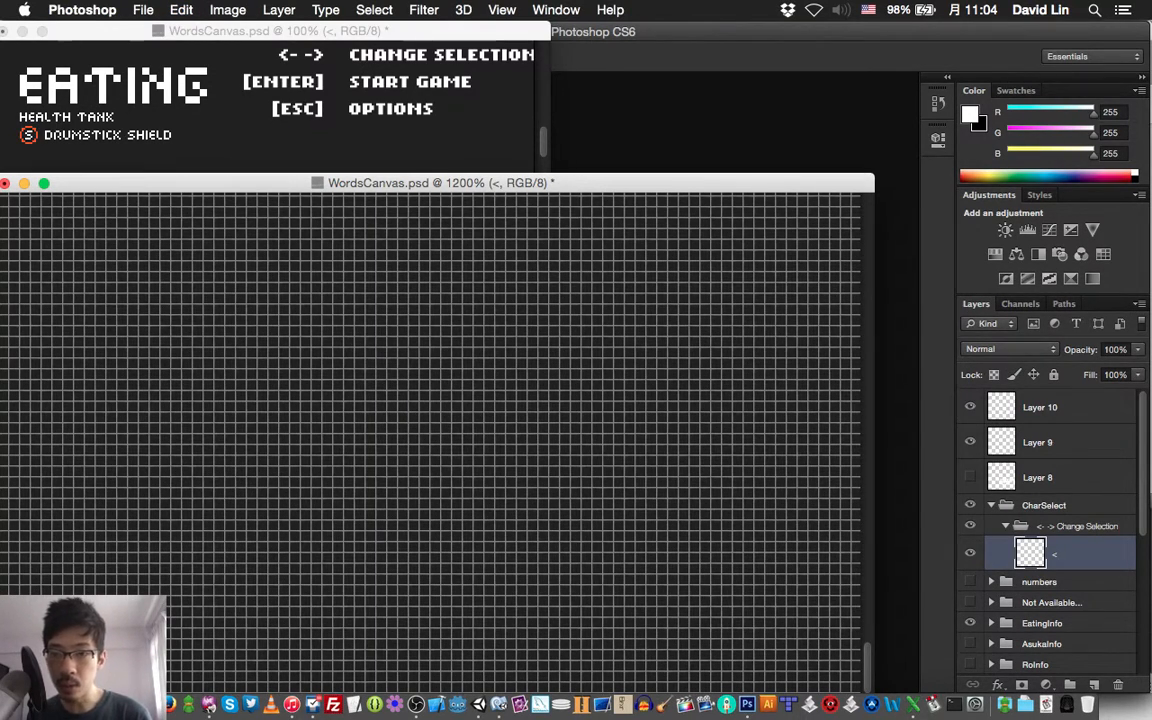
# Paint a white left-pointing arrow from 2-by-2-pixel blocks: a five-block chevron and a detached three-block shaft
pyautogui.moveTo(446, 352)
pyautogui.mouseDown()
pyautogui.moveTo(435, 363)
pyautogui.moveTo(446, 363)
pyautogui.mouseUp()
pyautogui.moveTo(468, 352); pyautogui.dragTo(468, 363)
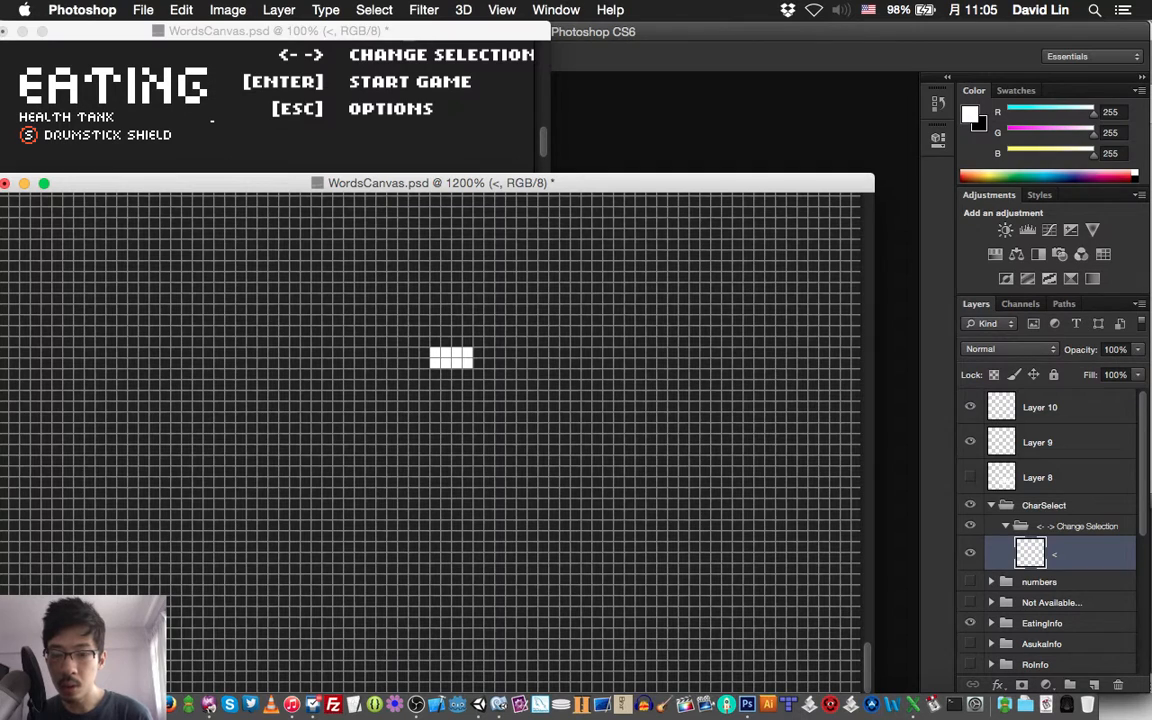
pyautogui.press('super+z')
pyautogui.moveTo(424, 374)
pyautogui.mouseDown()
pyautogui.moveTo(393, 406)
pyautogui.moveTo(424, 428)
pyautogui.mouseUp()
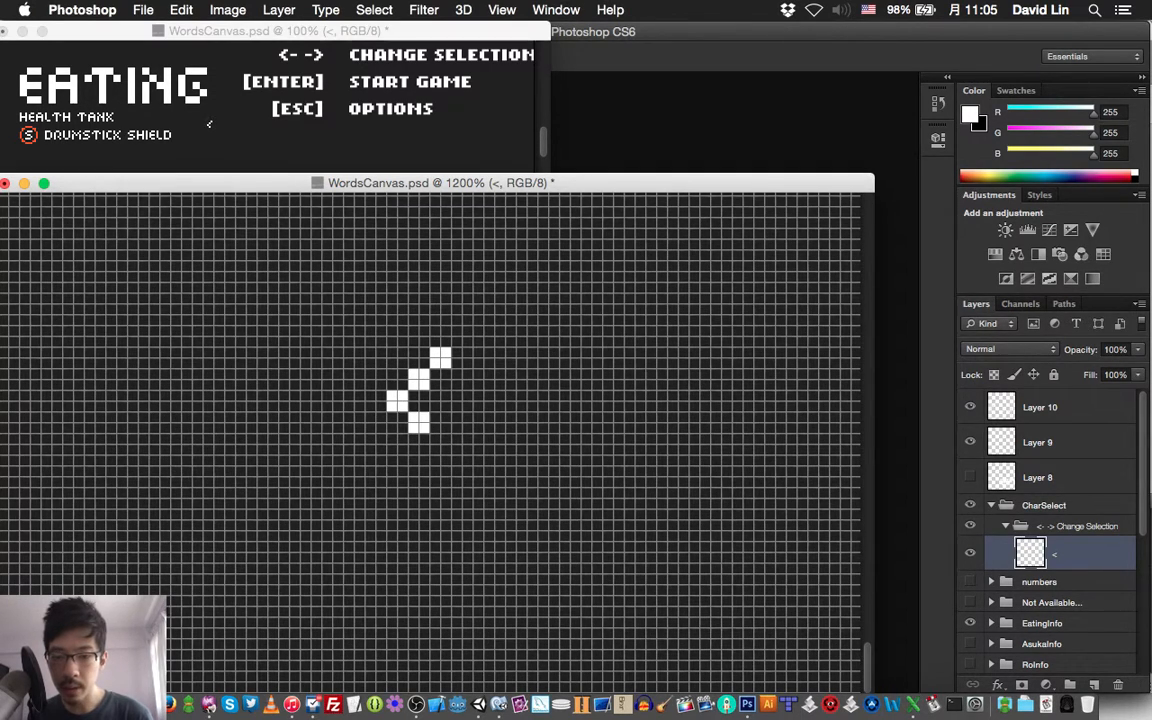
pyautogui.click(440, 443)
pyautogui.click(461, 401)
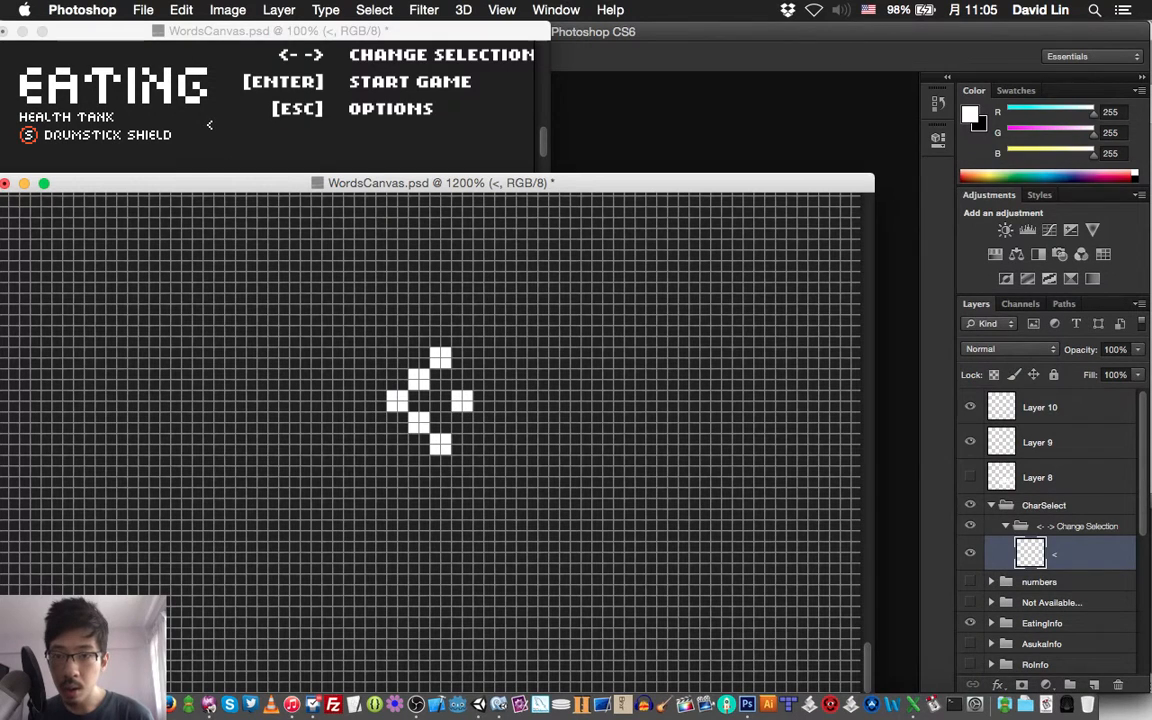
pyautogui.click(483, 401)
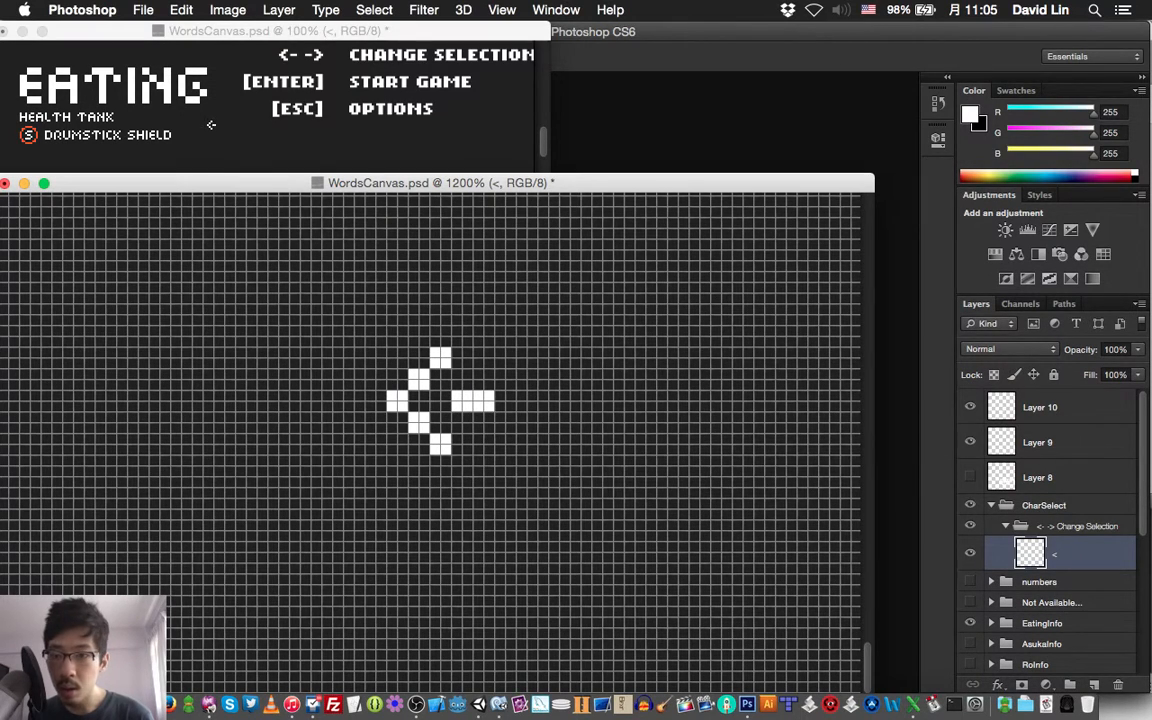
pyautogui.click(505, 401)
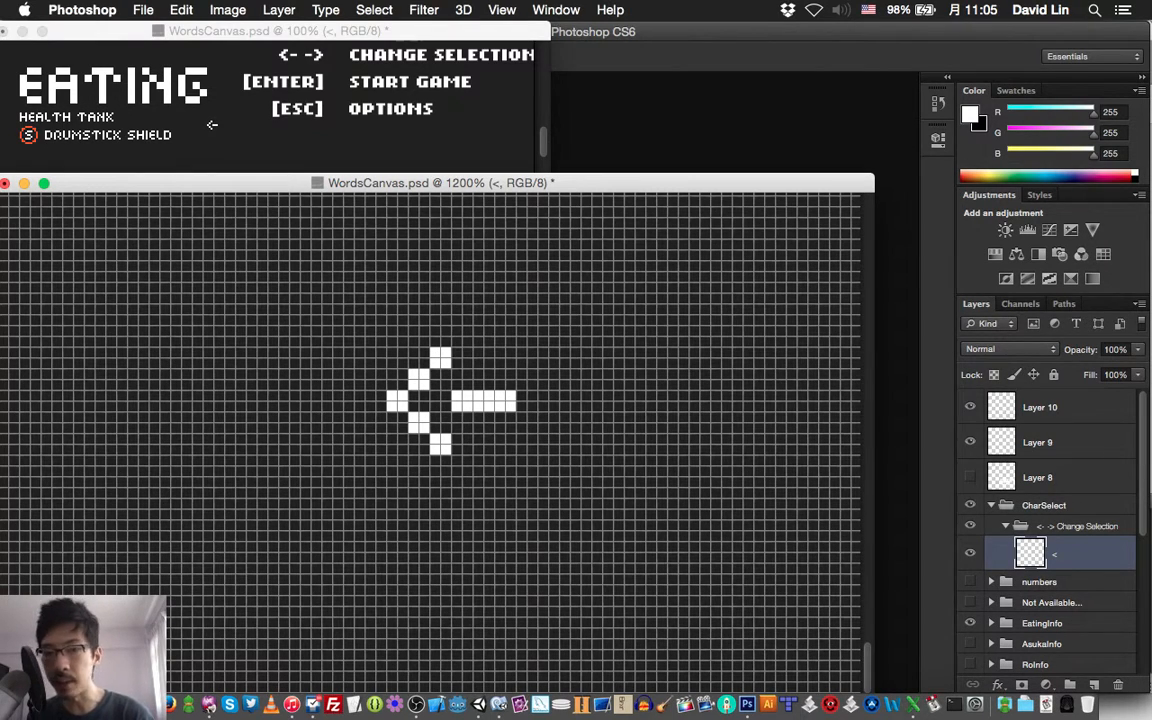
# Duplicate the "<" arrow layer and flip the copy horizontally
pyautogui.press('super+j')
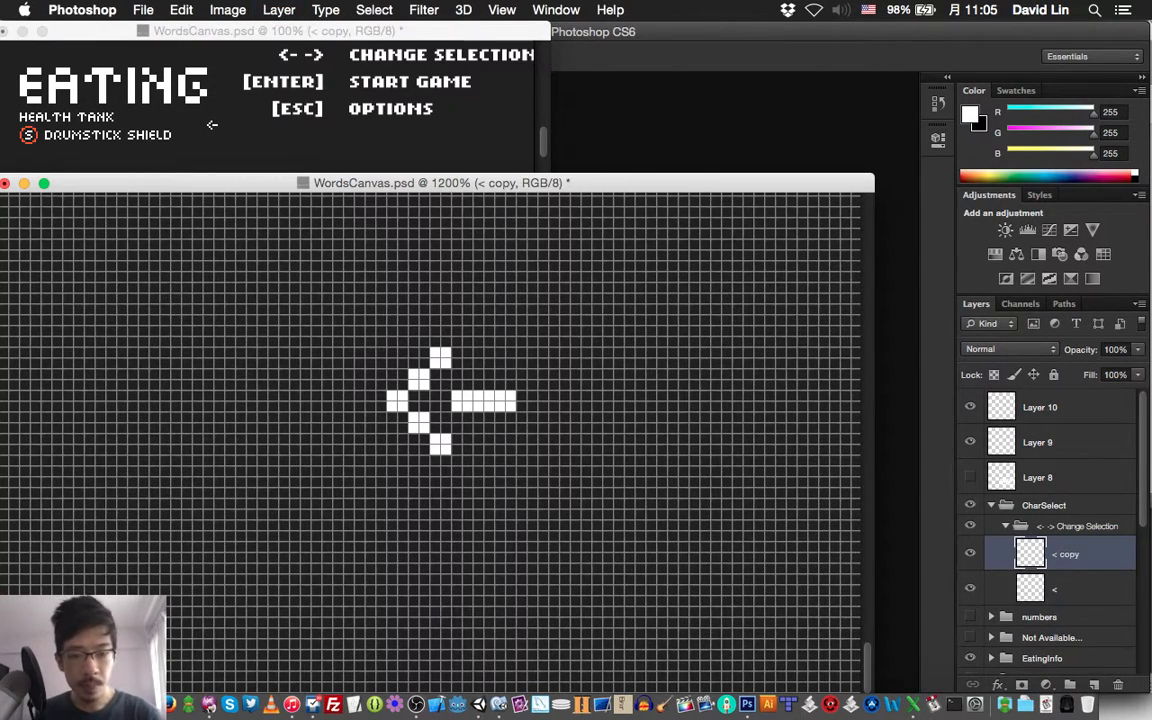
pyautogui.press('super+t')
pyautogui.rightClick(443, 388)
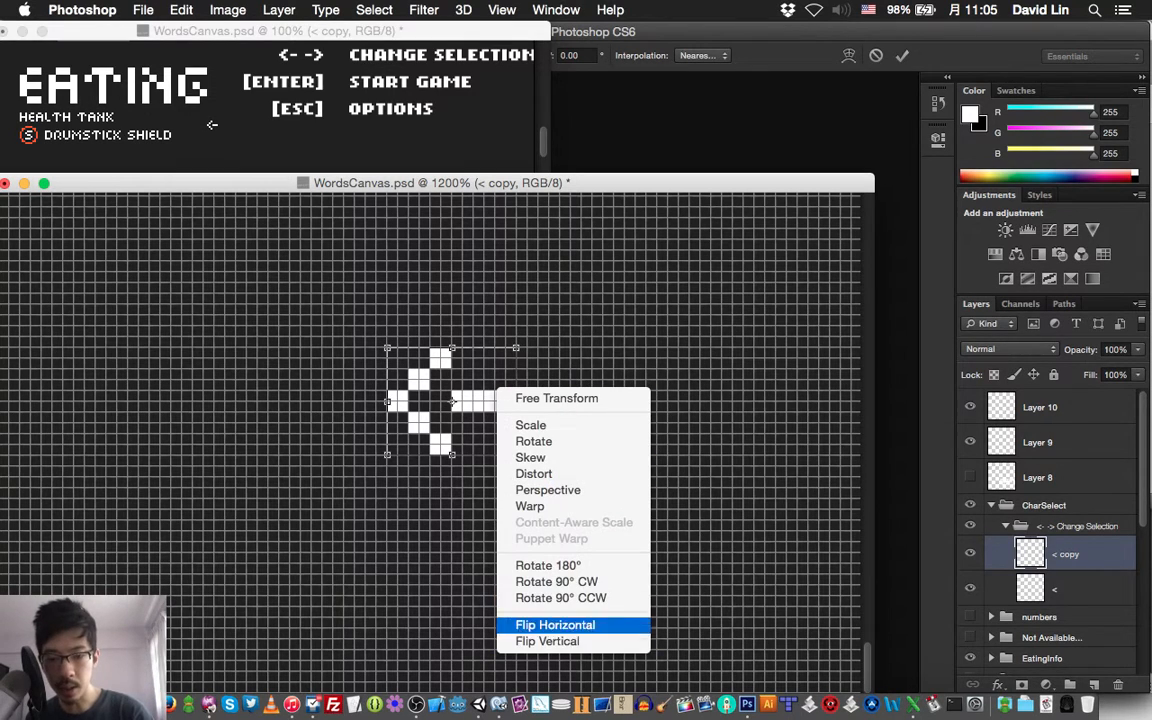
pyautogui.click(555, 624)
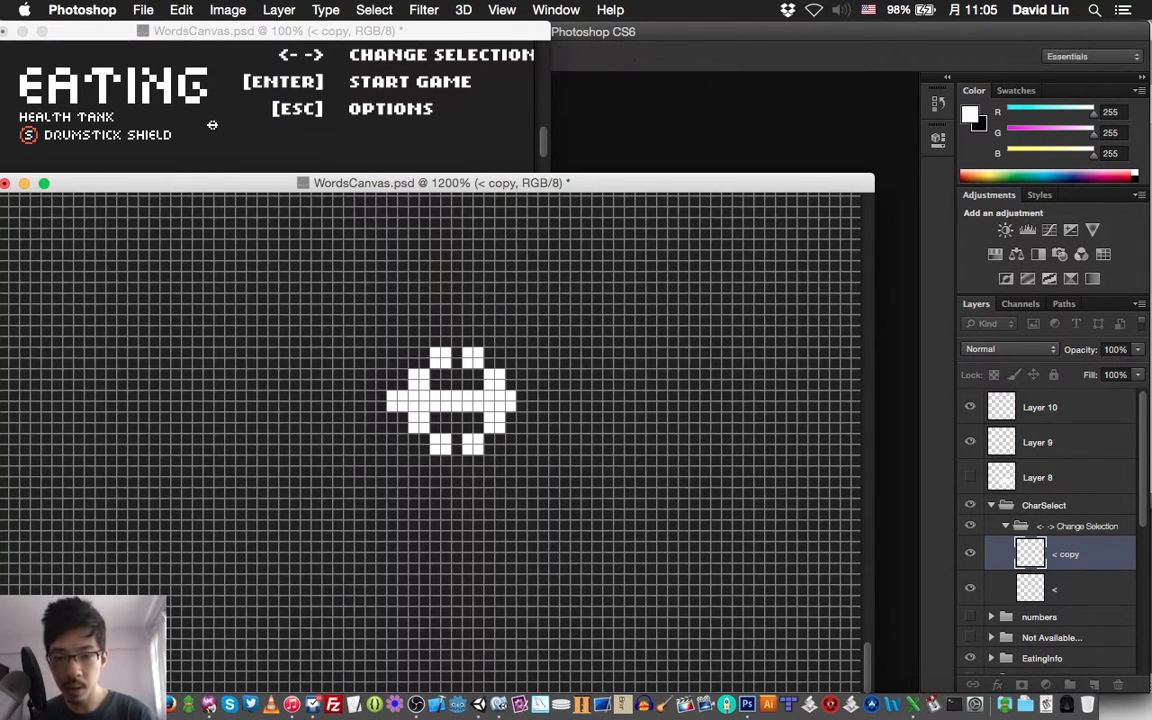
pyautogui.press('Return')
# Move the flipped arrow copy about 20 pixels to the right, leaving an 8-pixel gap between the two shafts
pyautogui.hotkey('shift', 'Right')
pyautogui.press('Right')
pyautogui.press('Right')
pyautogui.press('Right')
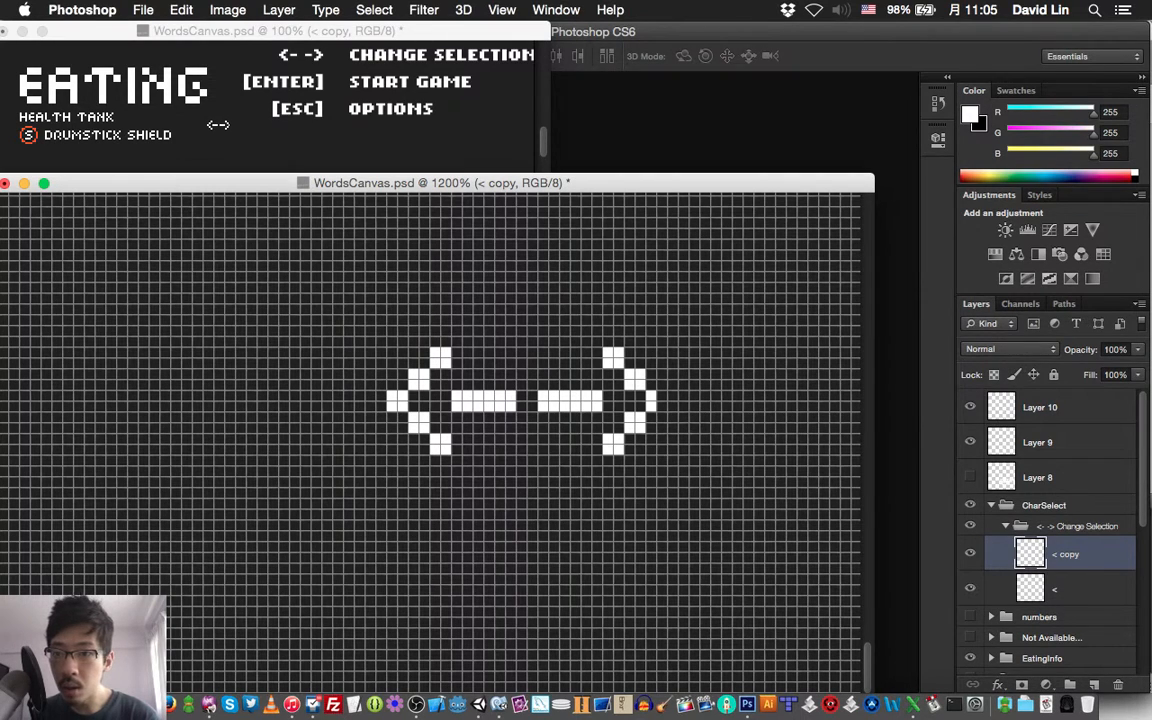
pyautogui.press('Right')
pyautogui.press('Right')
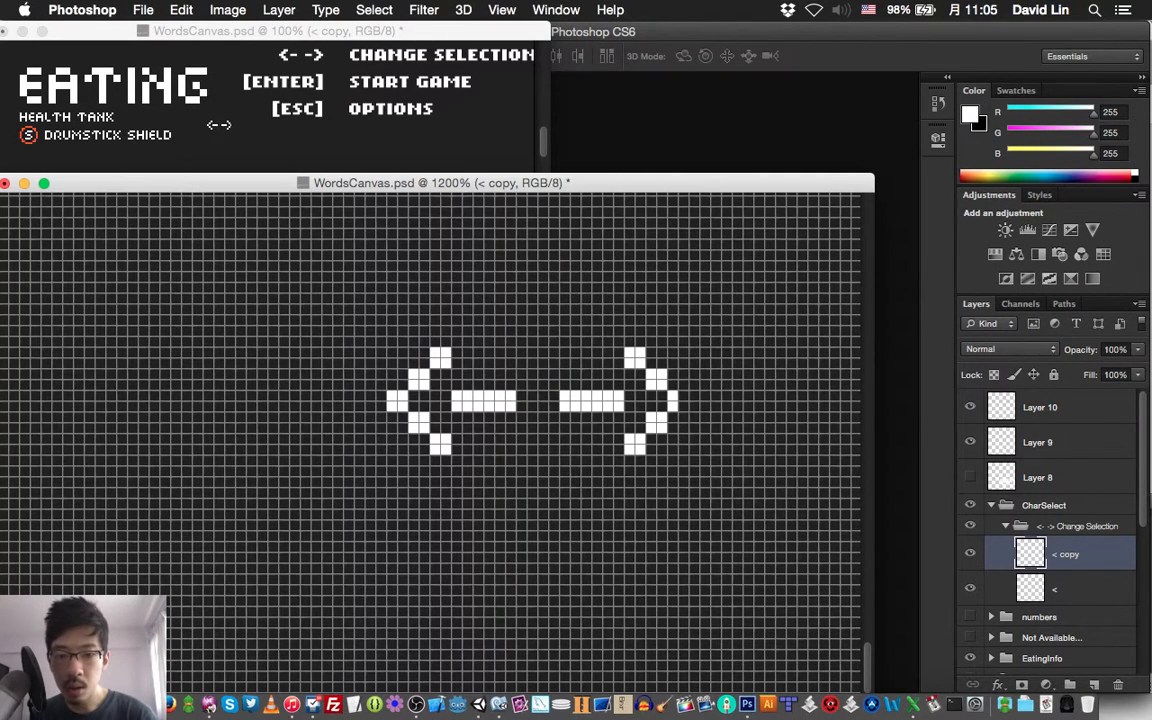
pyautogui.press('Right')
pyautogui.press('Right')
pyautogui.press('Right')
pyautogui.press('Right')
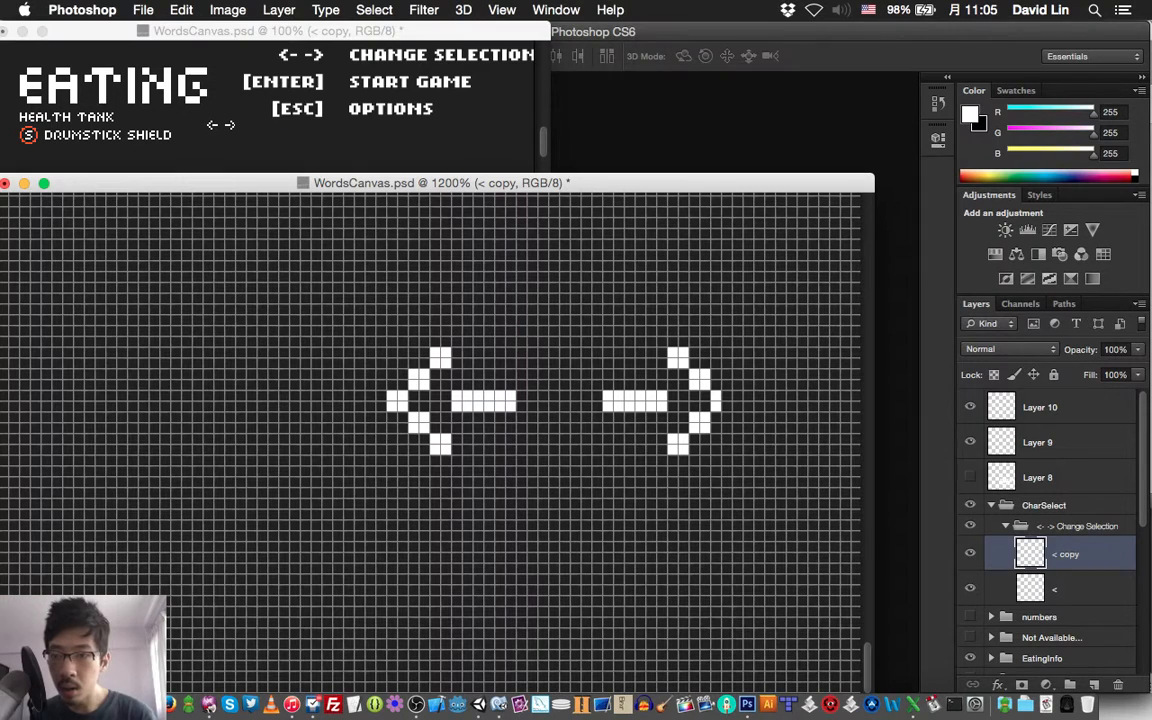
# Paint in the missing pixels at the tip of the right-pointing arrow and save the document
pyautogui.press('b')
pyautogui.click(722, 401)
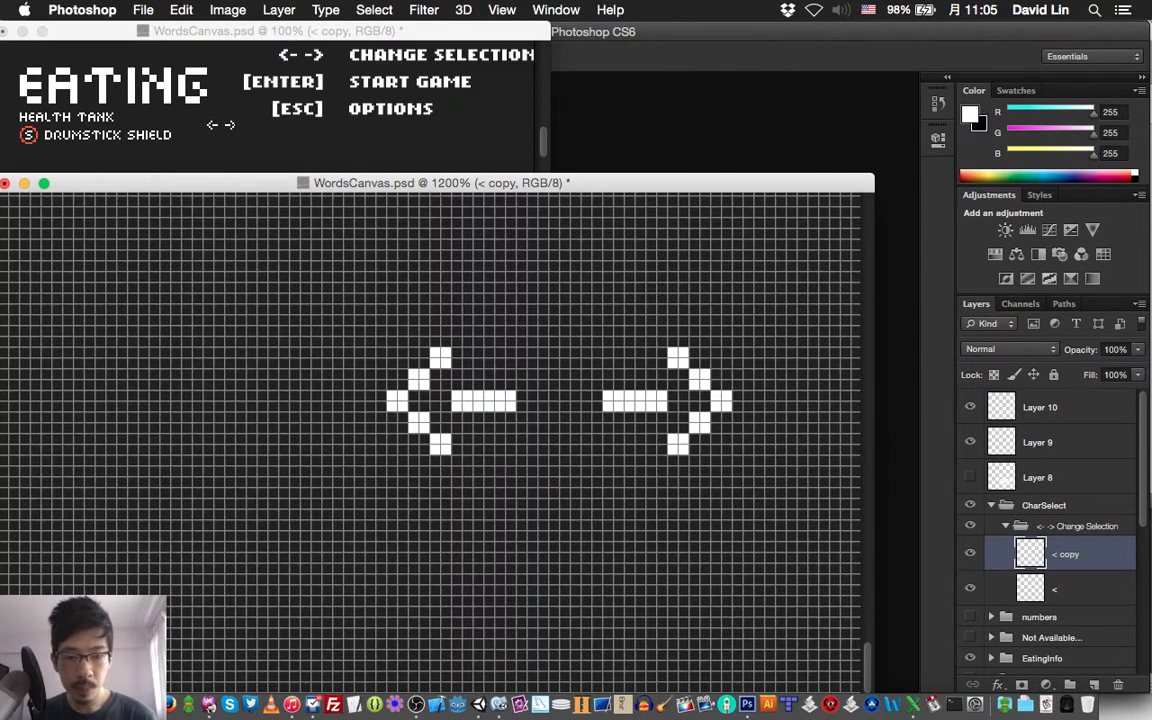
pyautogui.press('super+s')
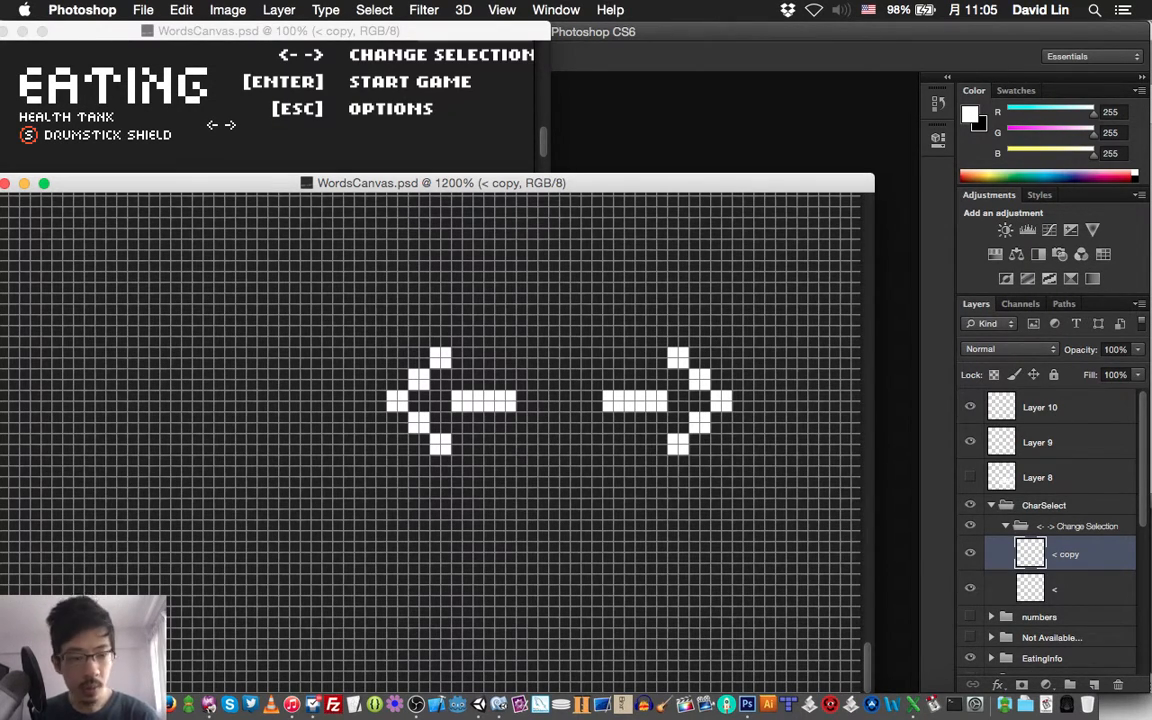
# Move the whole "<- -> Change Selection" group about 35 pixels to the left and save the document
pyautogui.click(1078, 526)
pyautogui.press('v')
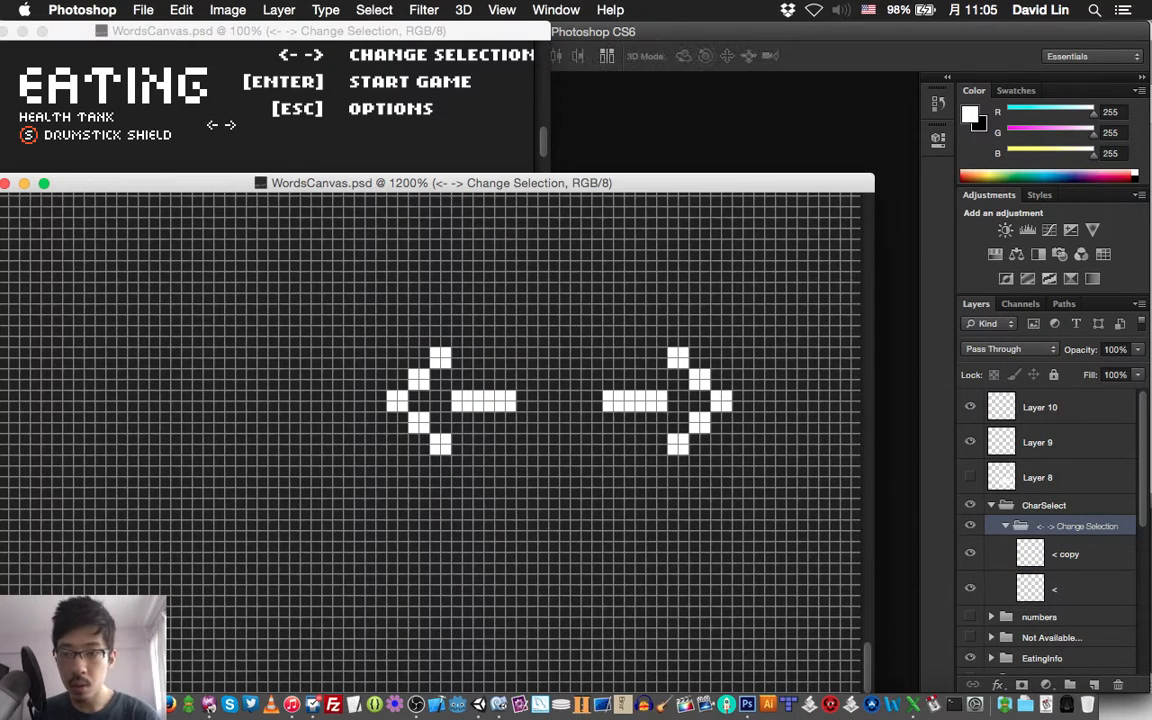
pyautogui.hotkey('shift', 'Left')
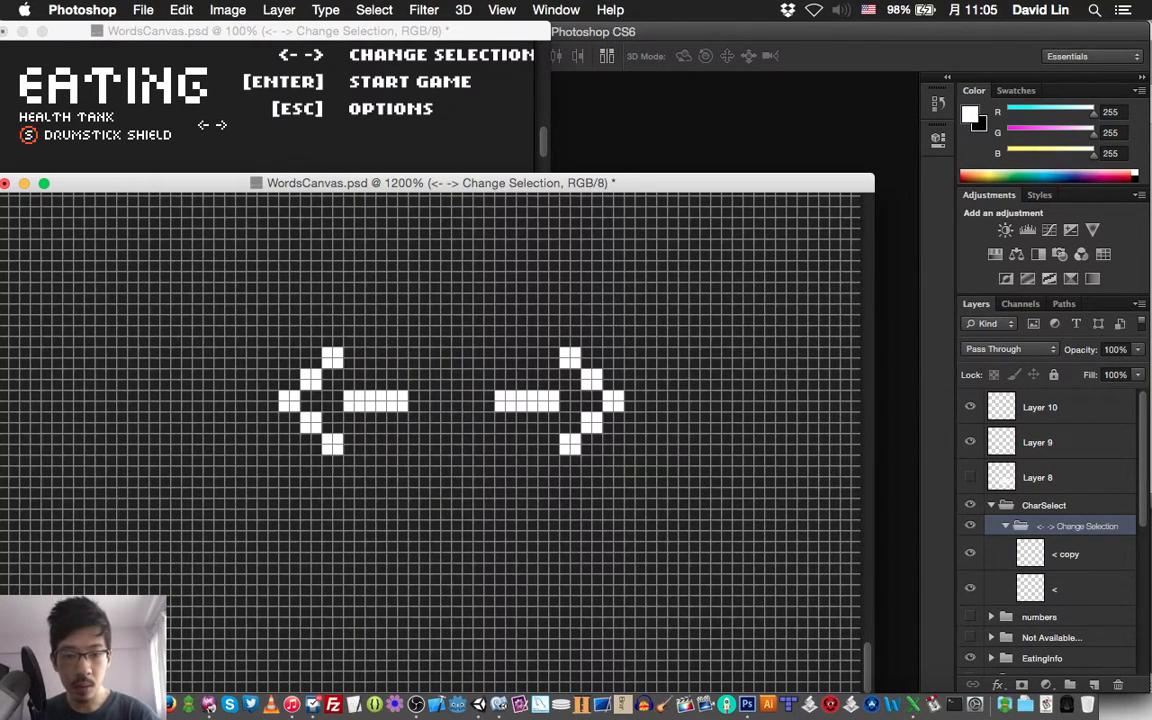
pyautogui.hotkey('shift', 'Left')
pyautogui.hotkey('shift', 'Left')
pyautogui.hotkey('shift', 'Left')
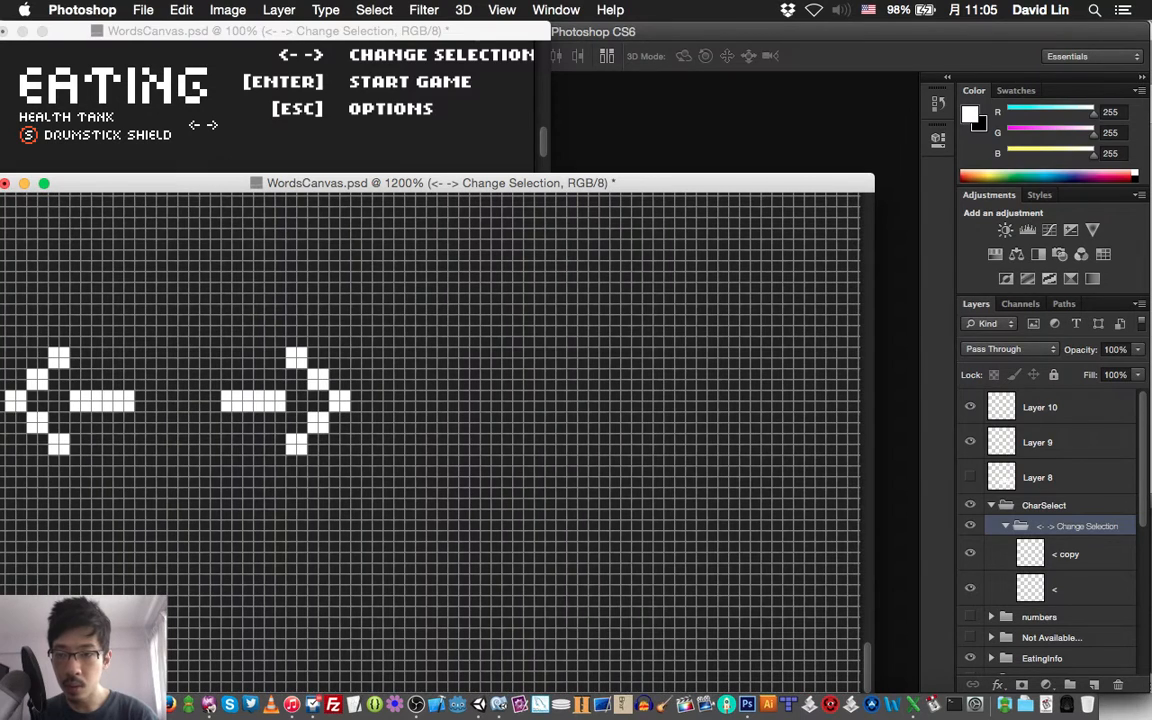
pyautogui.press('super+s')
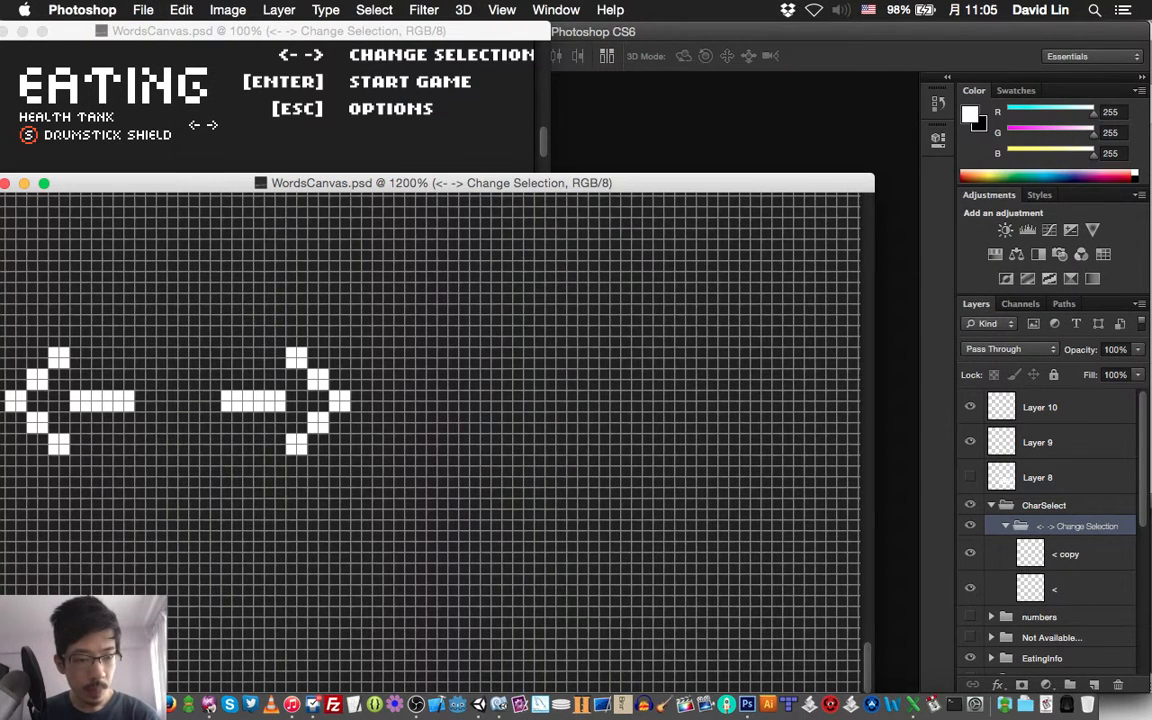
# Create a group named "<-->" inside "<- -> Change Selection", put both arrow layers in it and collapse it
pyautogui.click(1066, 554)
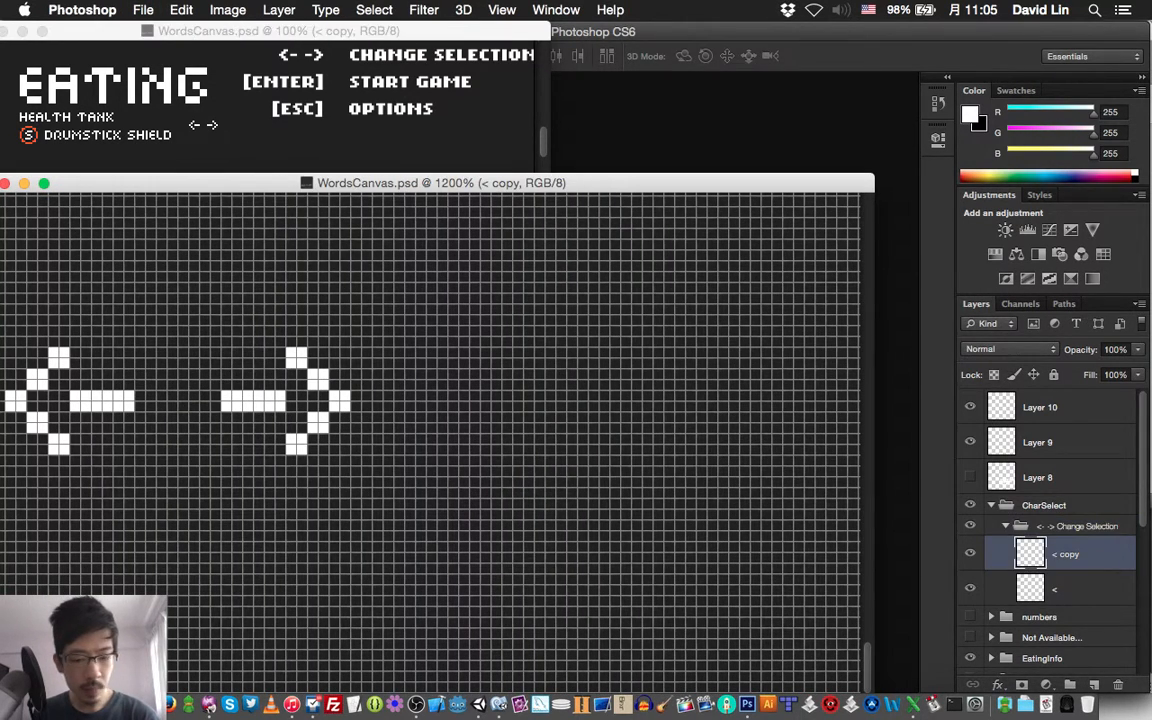
pyautogui.press('super+g')
pyautogui.write('<-')
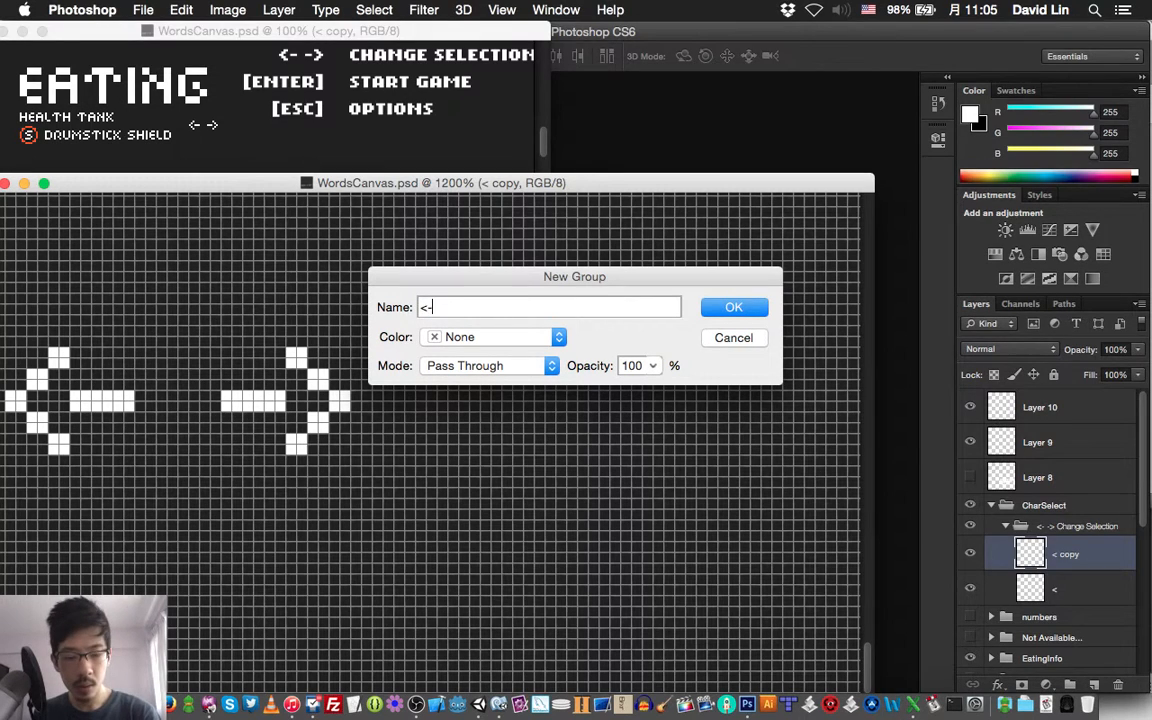
pyautogui.write('->')
pyautogui.press('Return')
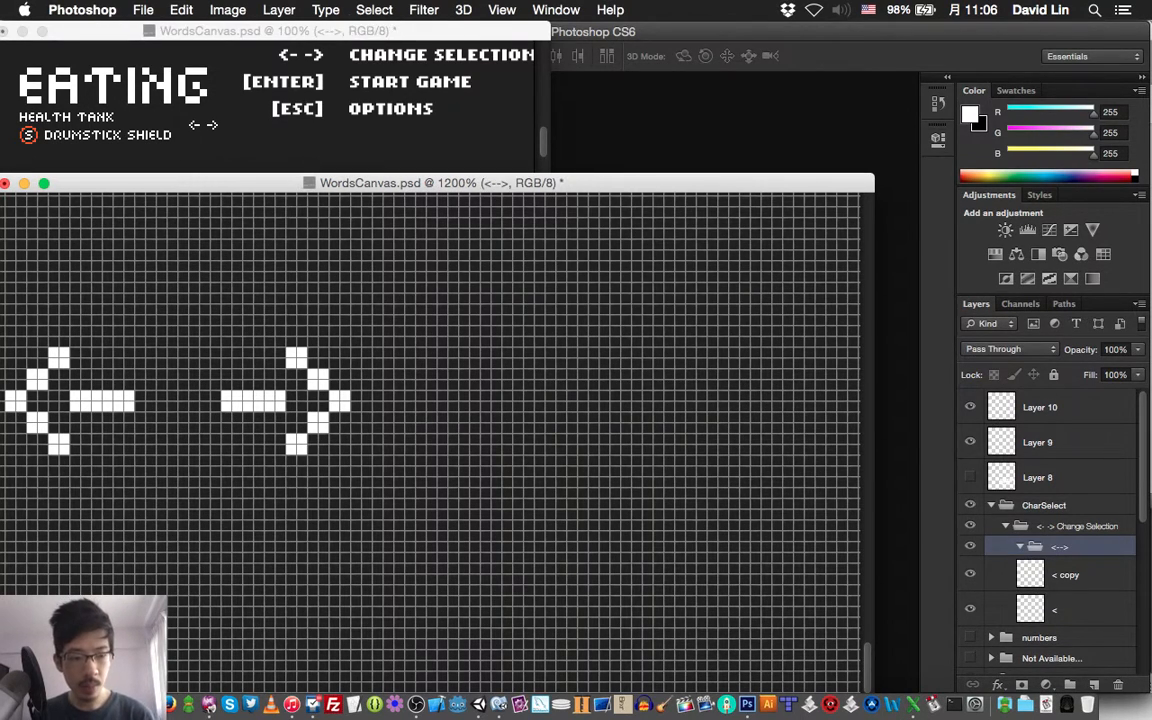
pyautogui.click(1066, 575)
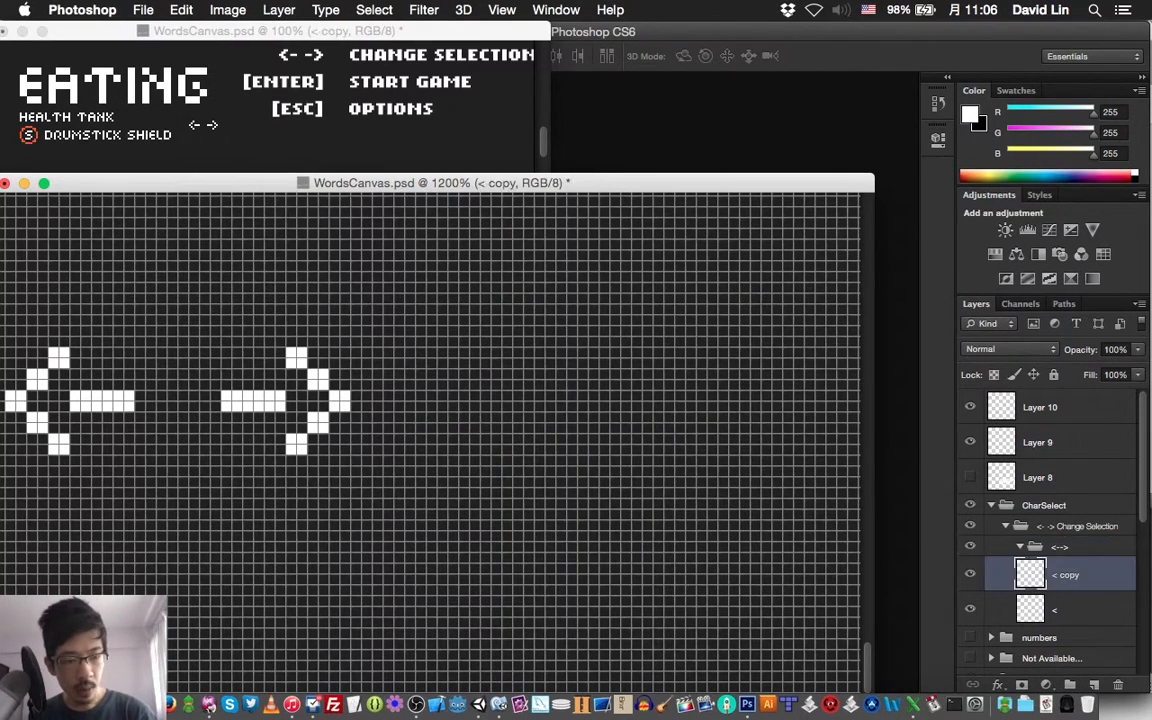
pyautogui.keyDown('shift'); pyautogui.click(1066, 609); pyautogui.keyUp('shift')
pyautogui.press('super+]')
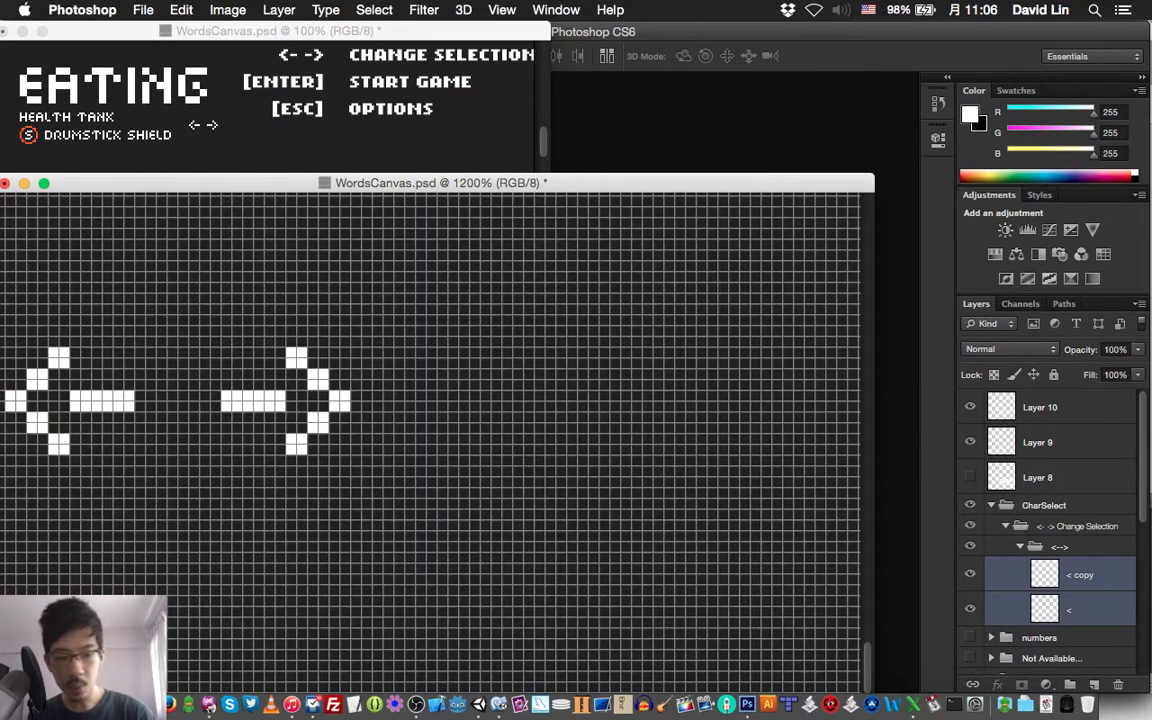
pyautogui.click(1019, 546)
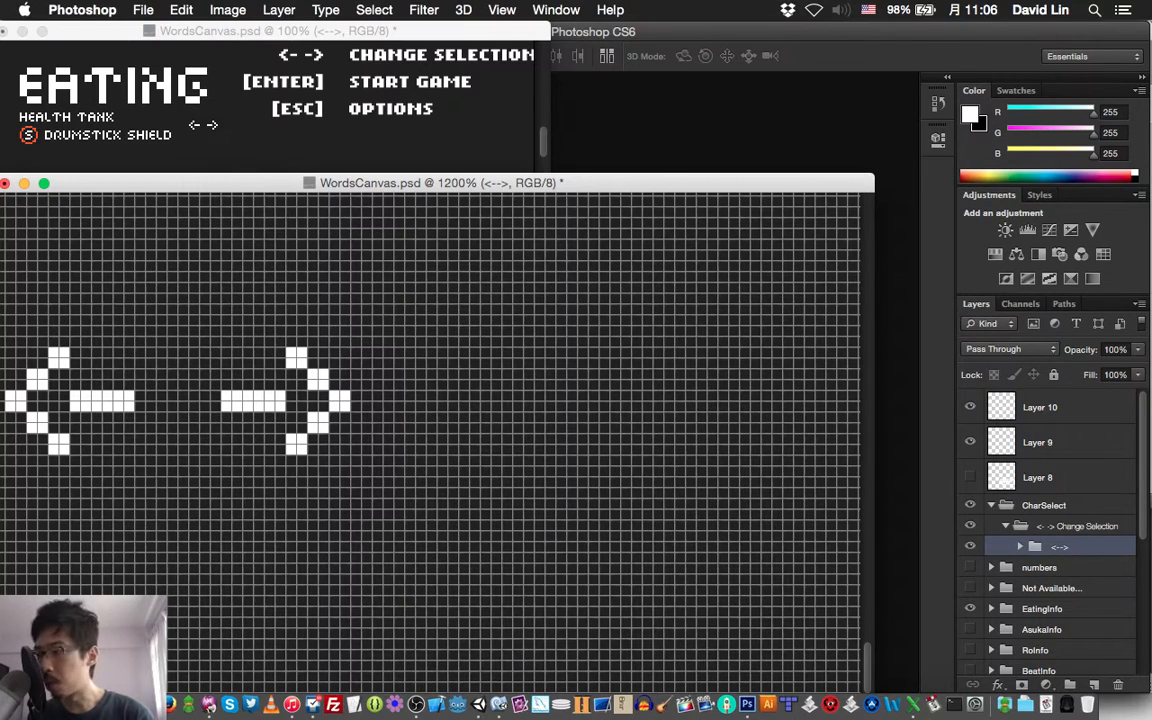
# Create a group named "Change" above the "<-->" group, inside "<- -> Change Selection"
pyautogui.press('super+g')
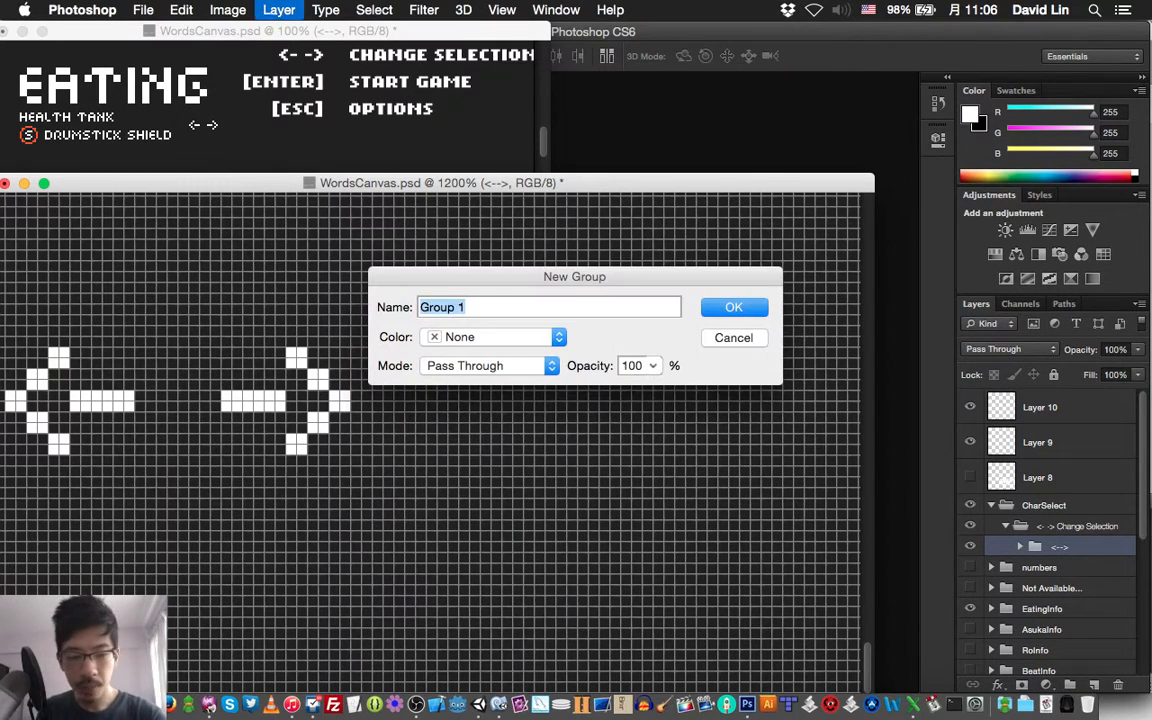
pyautogui.write('Change')
pyautogui.press('Return')
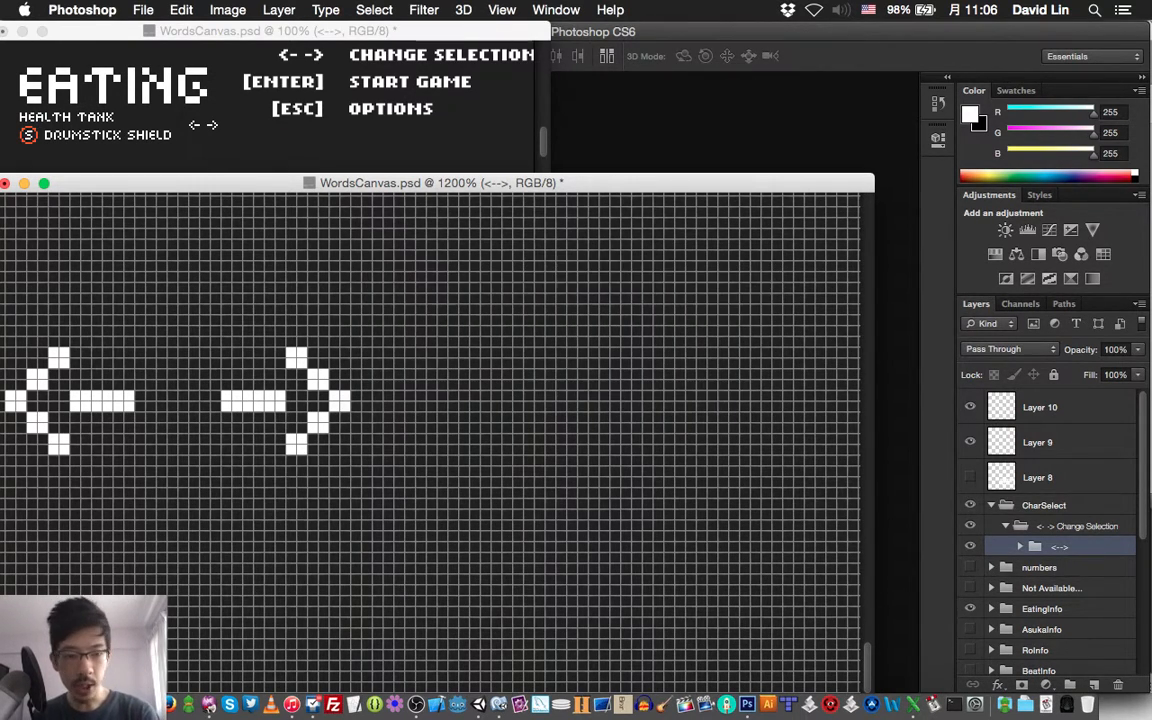
# Add a layer named "C" in the Change group and paint a white letter C, 6 by 10 pixels, beside the right arrow
pyautogui.press('shift+super+n')
pyautogui.write('C')
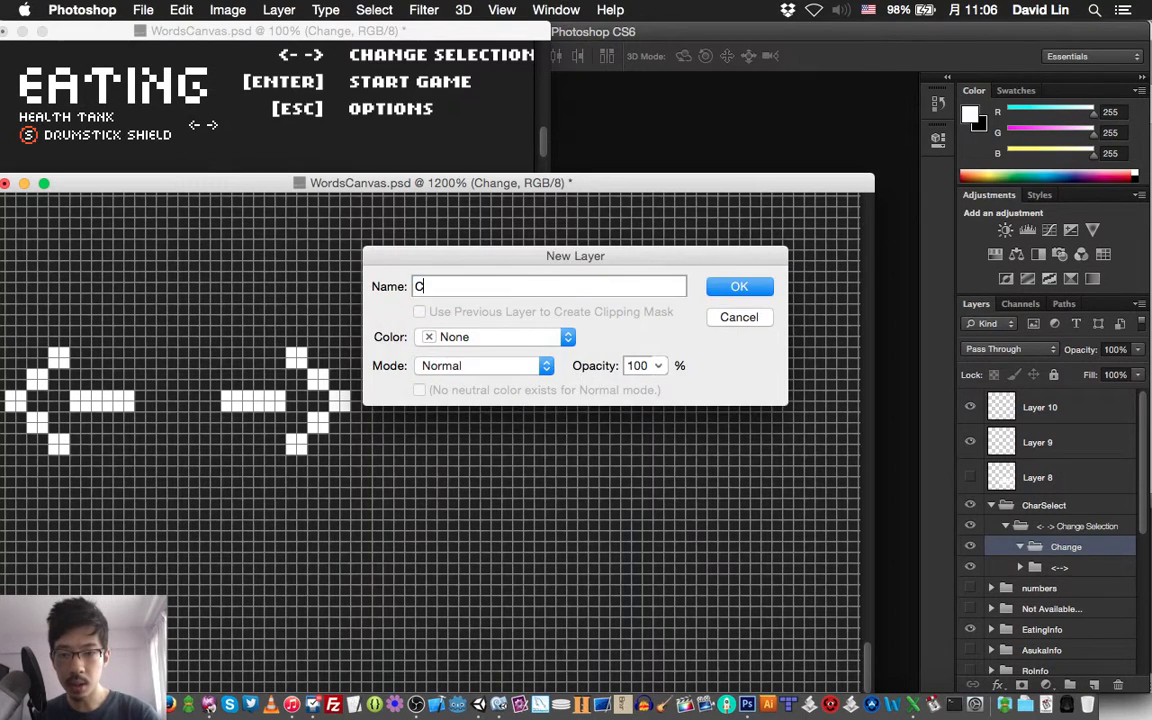
pyautogui.press('Return')
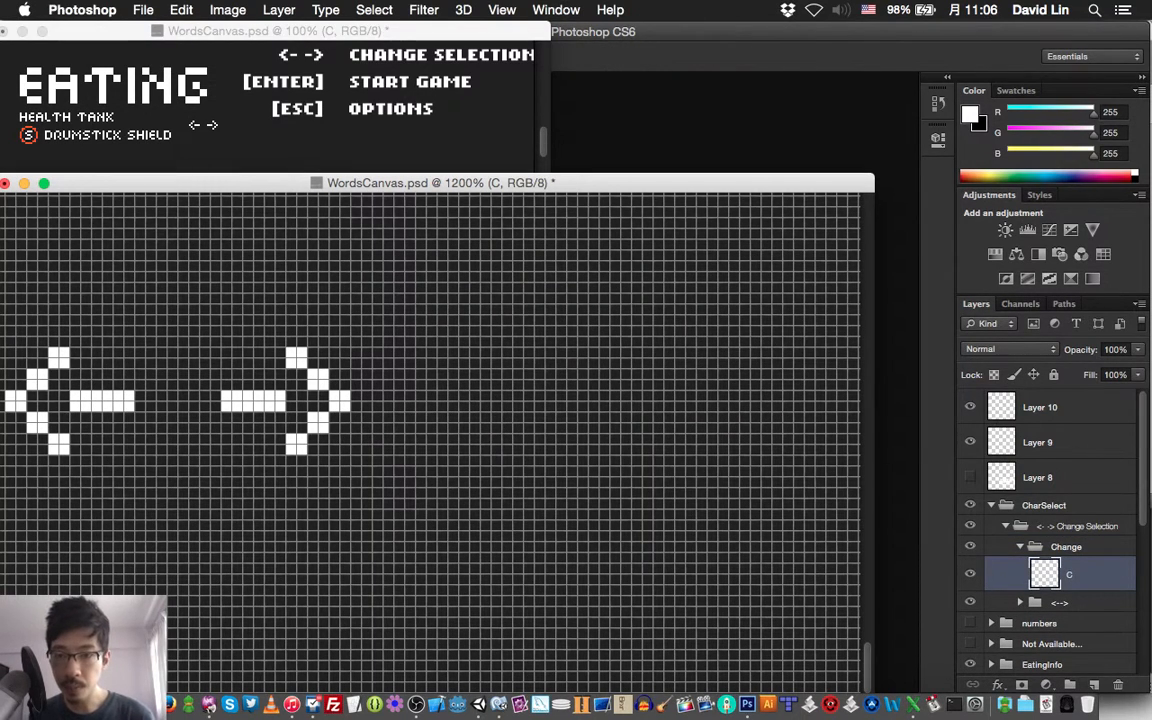
pyautogui.moveTo(431, 385)
pyautogui.mouseDown()
pyautogui.moveTo(431, 374)
pyautogui.moveTo(420, 385)
pyautogui.moveTo(431, 428)
pyautogui.moveTo(453, 450)
pyautogui.moveTo(464, 439)
pyautogui.moveTo(475, 450)
pyautogui.mouseUp()
pyautogui.click(453, 439)
pyautogui.moveTo(442, 352)
pyautogui.mouseDown()
pyautogui.moveTo(464, 363)
pyautogui.moveTo(464, 352)
pyautogui.mouseUp()
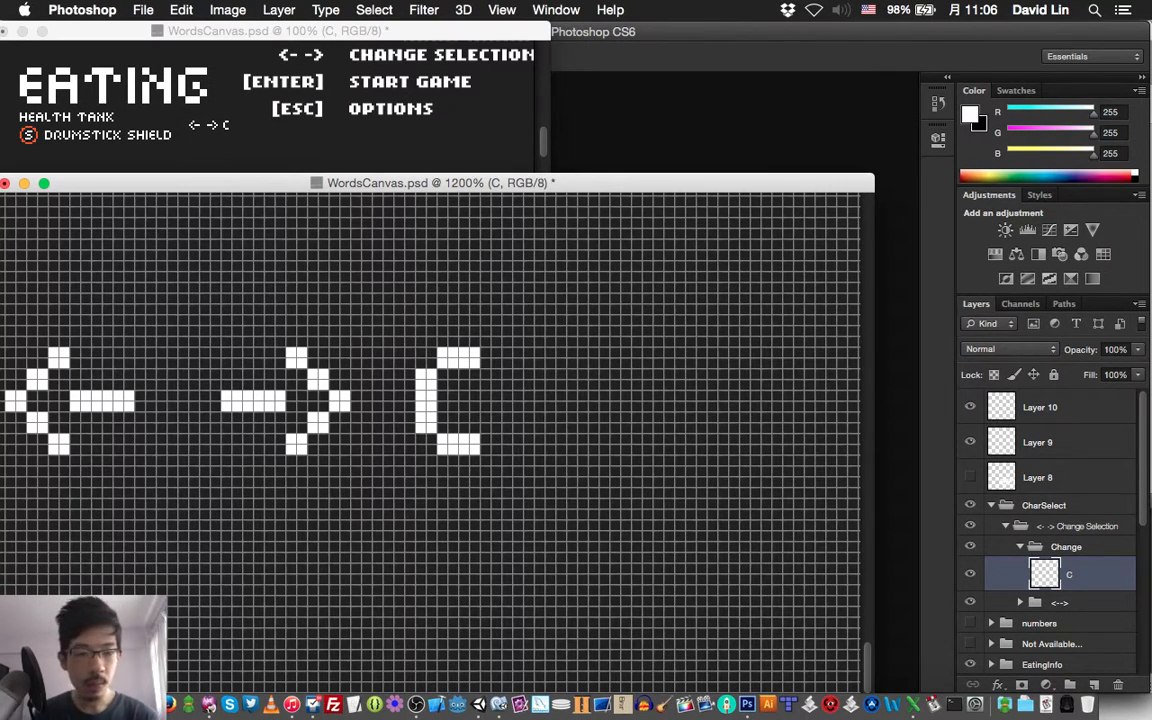
# Add a layer named "H" above the C layer and paint a white letter H, 8 by 10 pixels, beside the C
pyautogui.press('super+shift+n')
pyautogui.write('H')
pyautogui.press('Return')
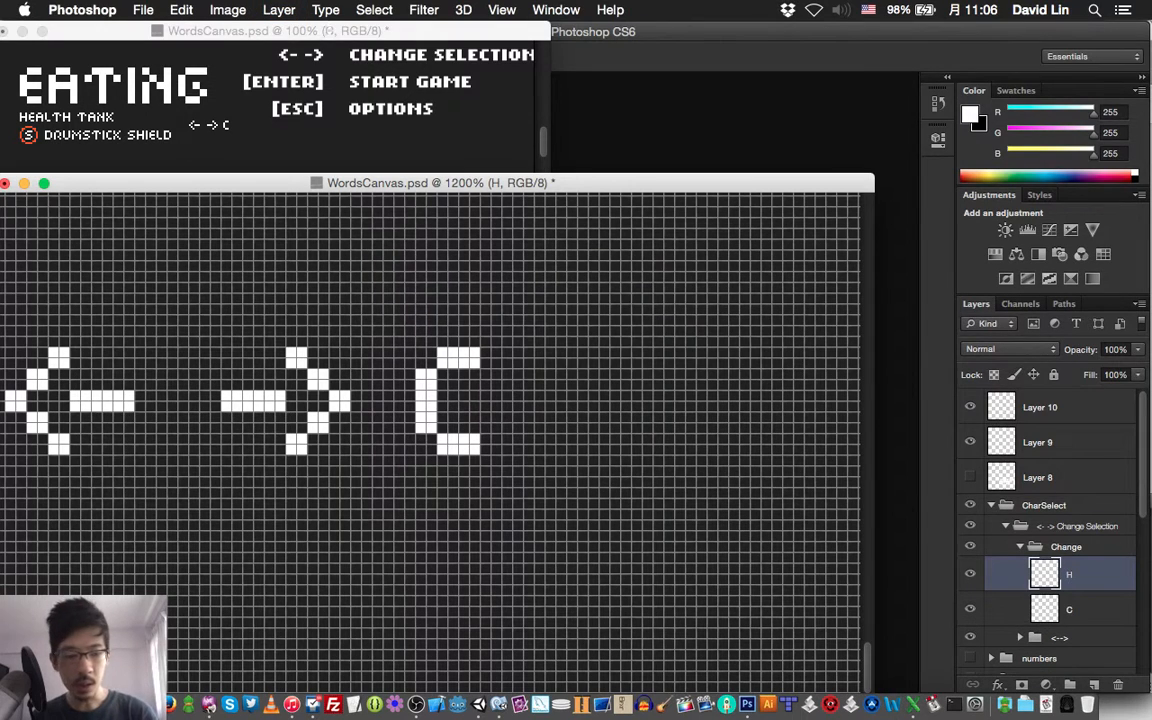
pyautogui.click(512, 357)
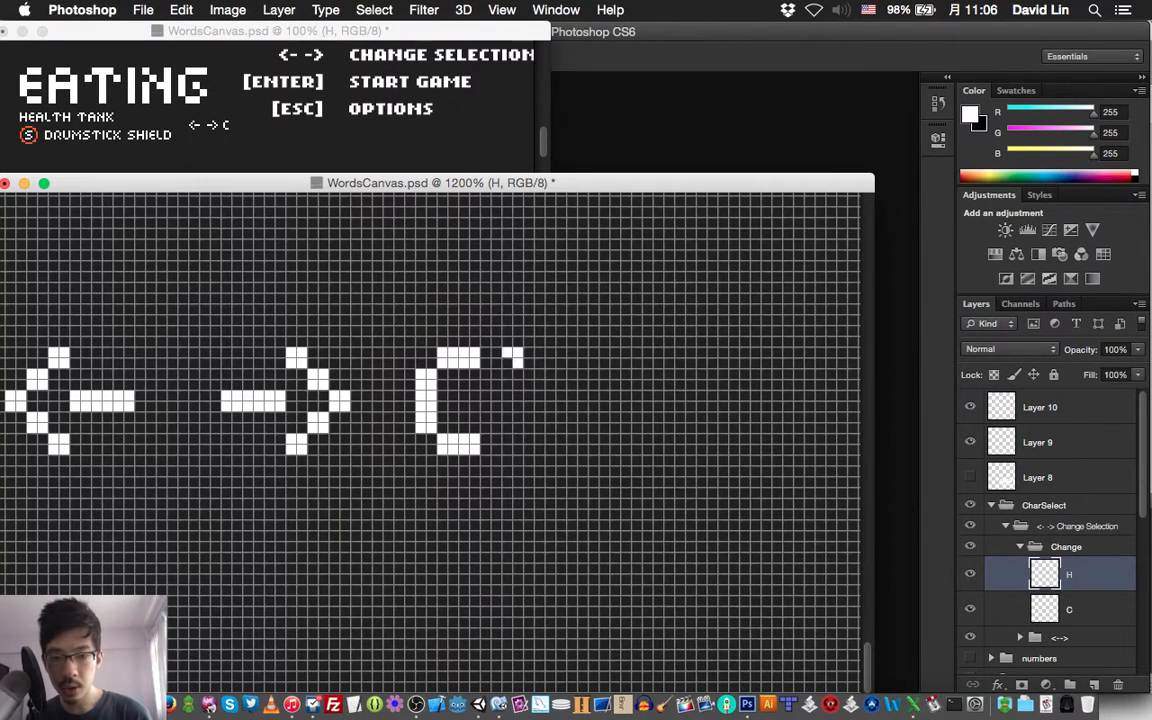
pyautogui.moveTo(507, 363)
pyautogui.mouseDown()
pyautogui.moveTo(508, 448)
pyautogui.moveTo(518, 446)
pyautogui.moveTo(518, 354)
pyautogui.moveTo(565, 399)
pyautogui.mouseUp()
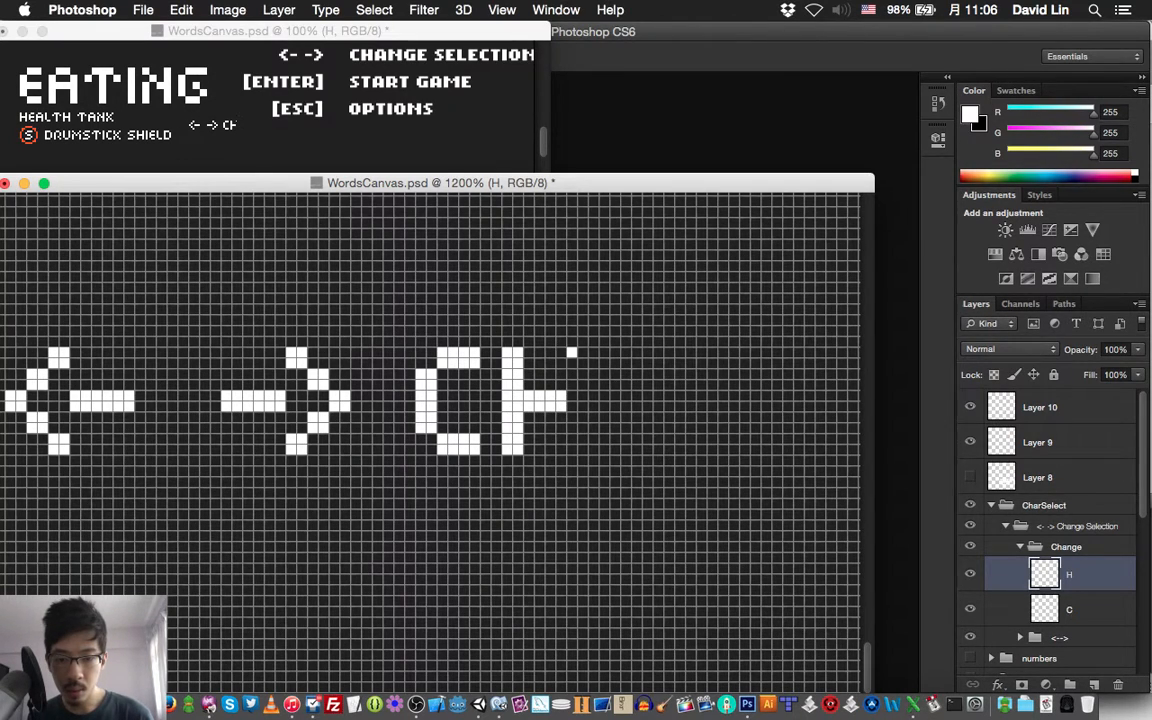
pyautogui.moveTo(580, 450); pyautogui.dragTo(580, 352)
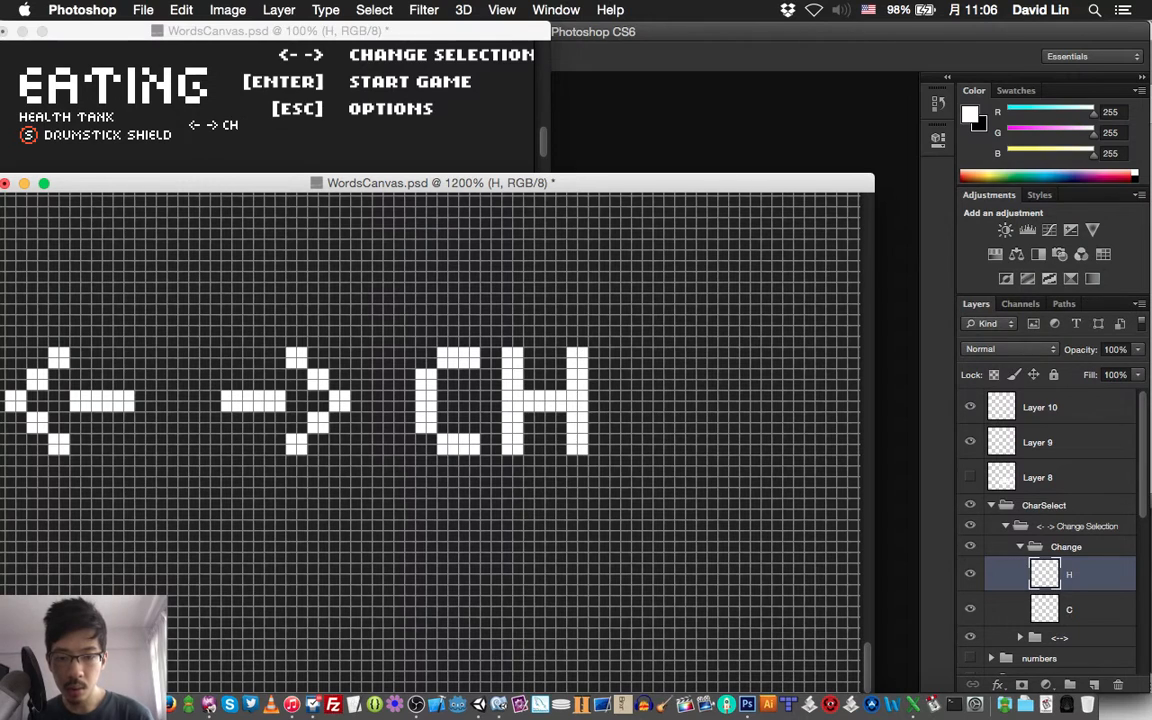
# Add a layer named "A" above the H layer and paint a white letter A, 8 by 10 pixels, beside the H
pyautogui.press('super+shift+n')
pyautogui.write('A')
pyautogui.press('Return')
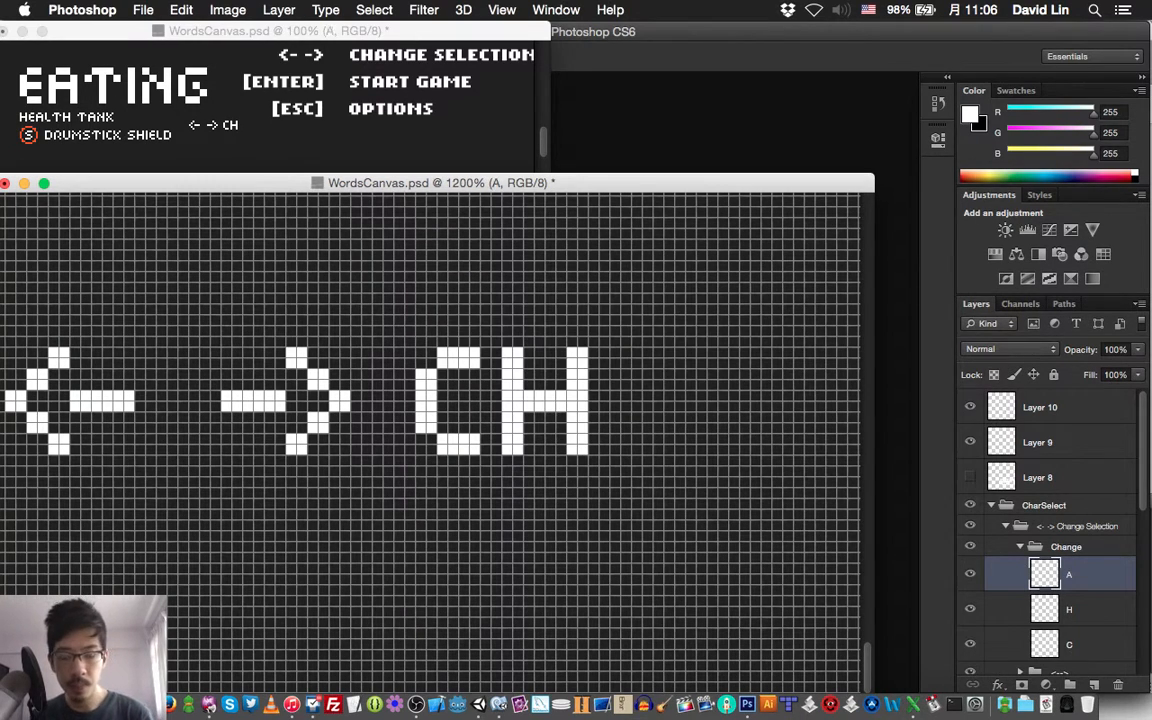
pyautogui.moveTo(626, 385)
pyautogui.mouseDown()
pyautogui.moveTo(615, 374)
pyautogui.moveTo(637, 352)
pyautogui.moveTo(669, 363)
pyautogui.moveTo(658, 352)
pyautogui.moveTo(691, 385)
pyautogui.mouseUp()
pyautogui.moveTo(626, 396); pyautogui.dragTo(626, 428)
pyautogui.click(621, 446)
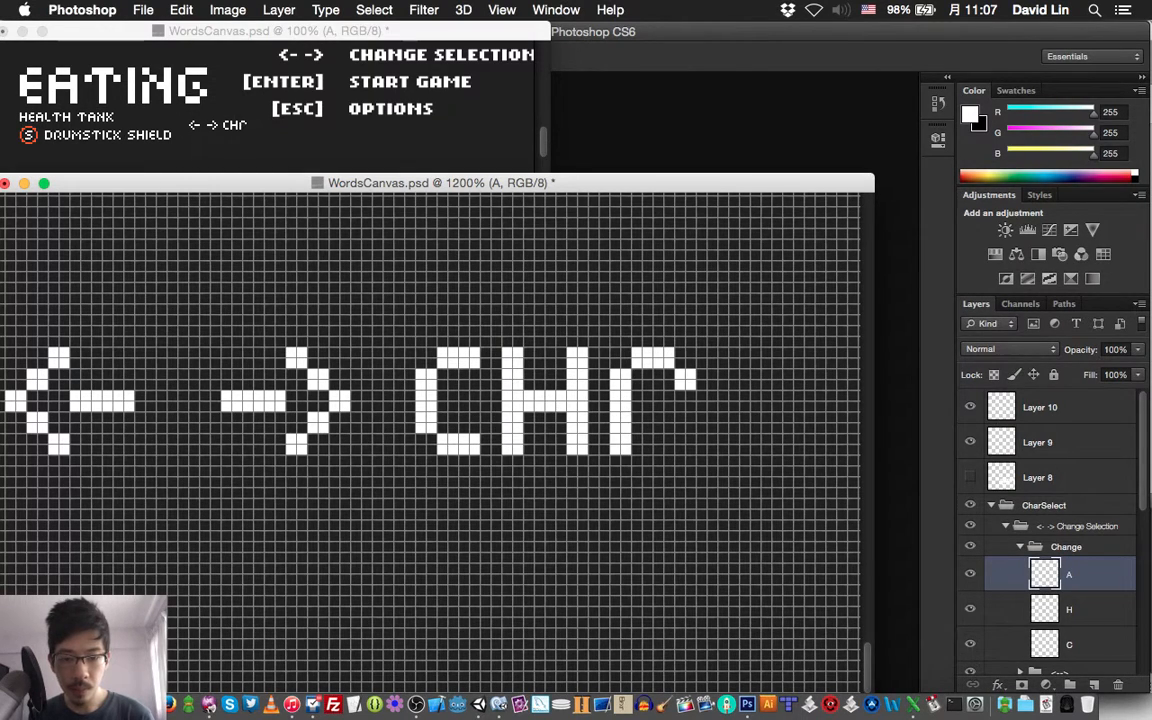
pyautogui.click(686, 391)
pyautogui.moveTo(686, 402)
pyautogui.mouseDown()
pyautogui.moveTo(686, 446)
pyautogui.moveTo(669, 396)
pyautogui.moveTo(637, 396)
pyautogui.moveTo(669, 406)
pyautogui.mouseUp()
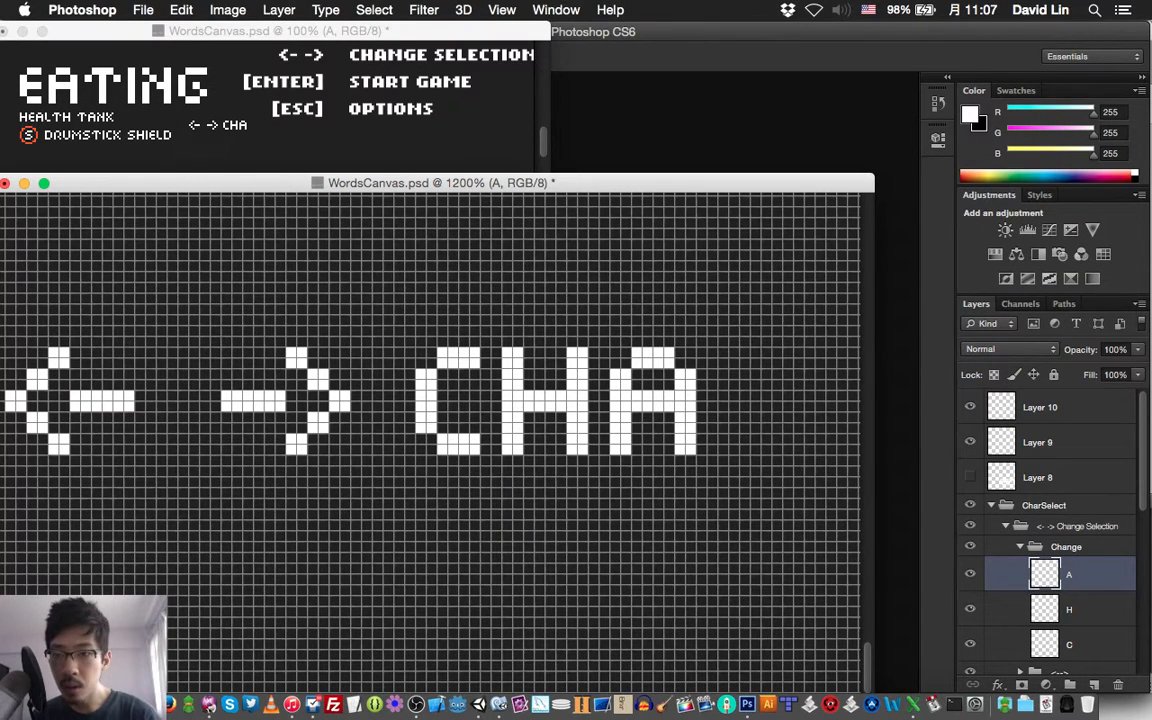
# Add a layer named "N" above the A layer and paint a white letter N, 8 by 10 pixels, beside the A
pyautogui.press('super+shift+n')
pyautogui.write('N')
pyautogui.press('Return')
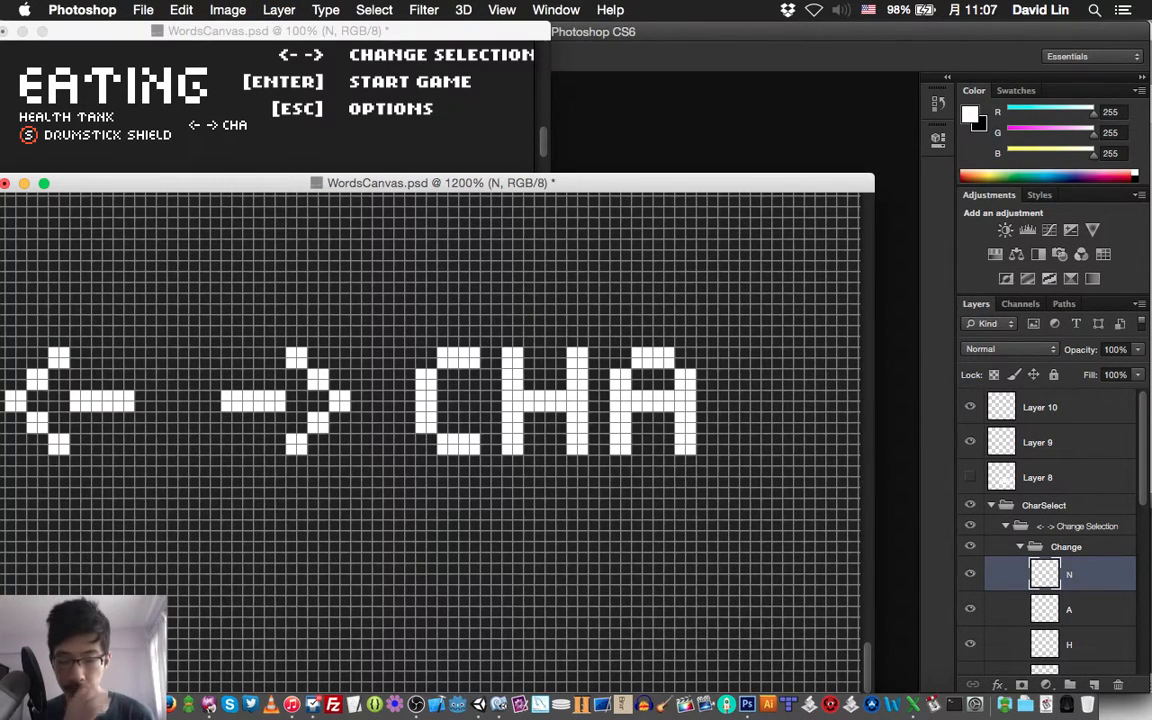
pyautogui.moveTo(734, 352)
pyautogui.mouseDown()
pyautogui.moveTo(734, 363)
pyautogui.moveTo(723, 353)
pyautogui.moveTo(770, 404)
pyautogui.mouseUp()
pyautogui.click(788, 352)
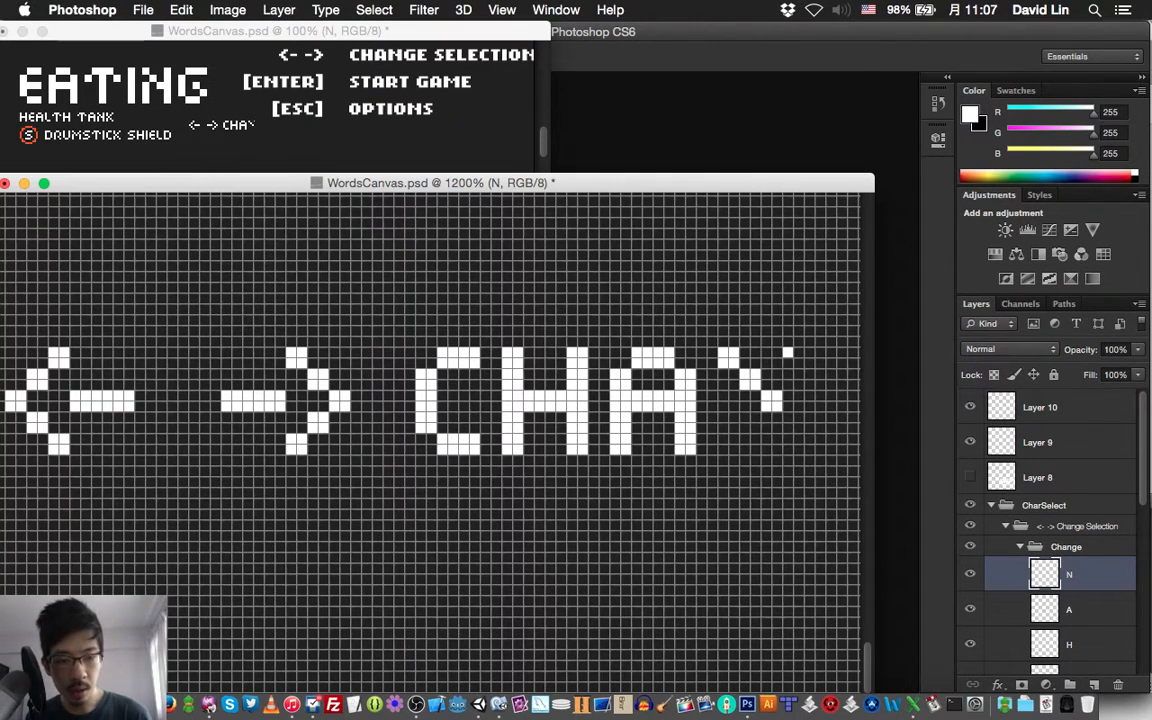
pyautogui.moveTo(788, 352)
pyautogui.mouseDown()
pyautogui.moveTo(799, 449)
pyautogui.moveTo(799, 352)
pyautogui.mouseUp()
pyautogui.moveTo(723, 395)
pyautogui.mouseDown()
pyautogui.moveTo(750, 414)
pyautogui.moveTo(734, 449)
pyautogui.mouseUp()
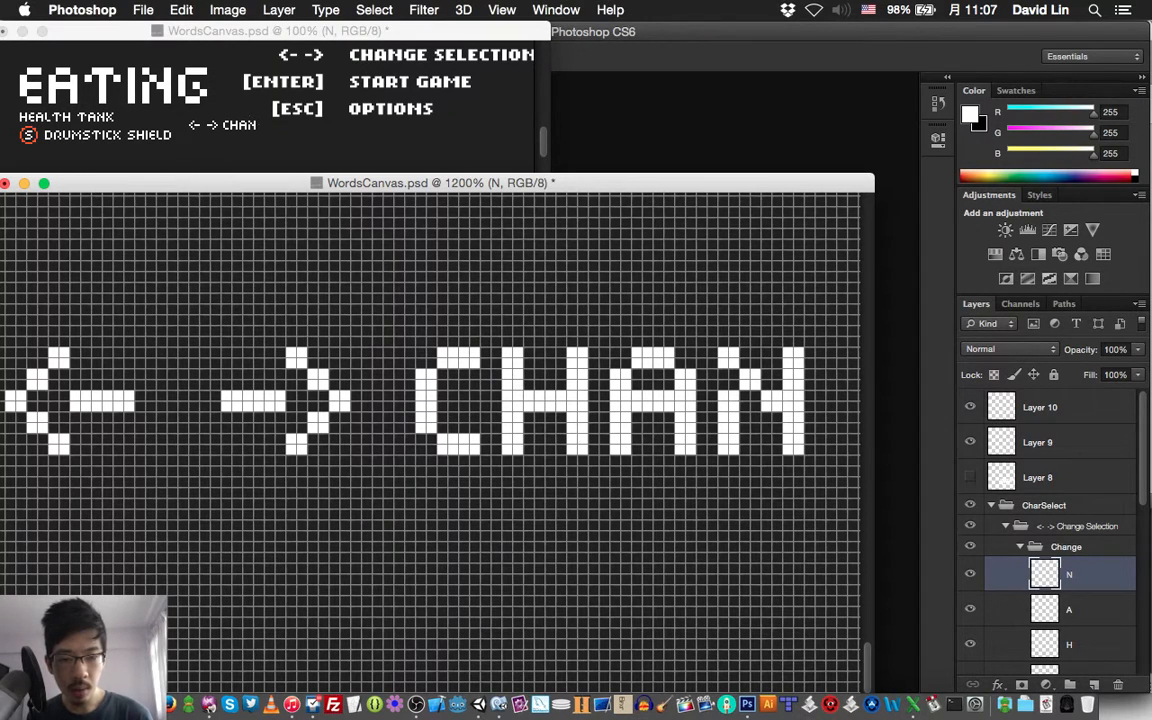
# Add a layer above the N layer in the Change group and name it "G"
pyautogui.press('super+shift+n')
pyautogui.write('E')
pyautogui.press('Return')
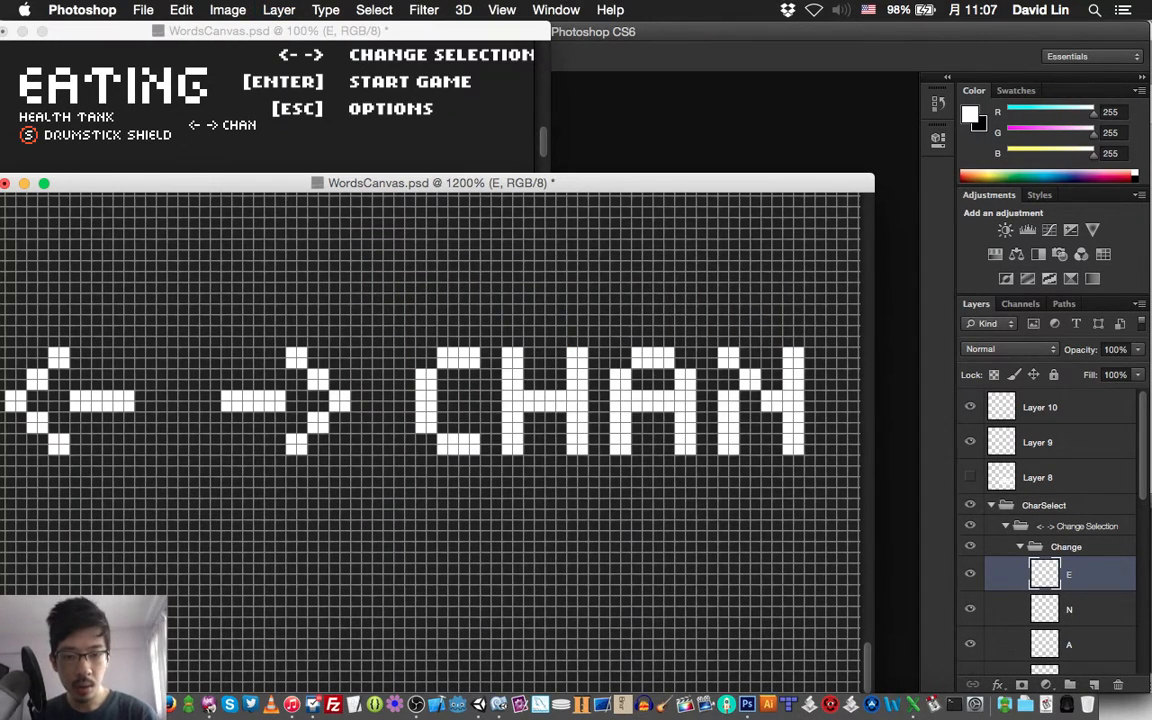
pyautogui.hscroll(5, 430, 440)
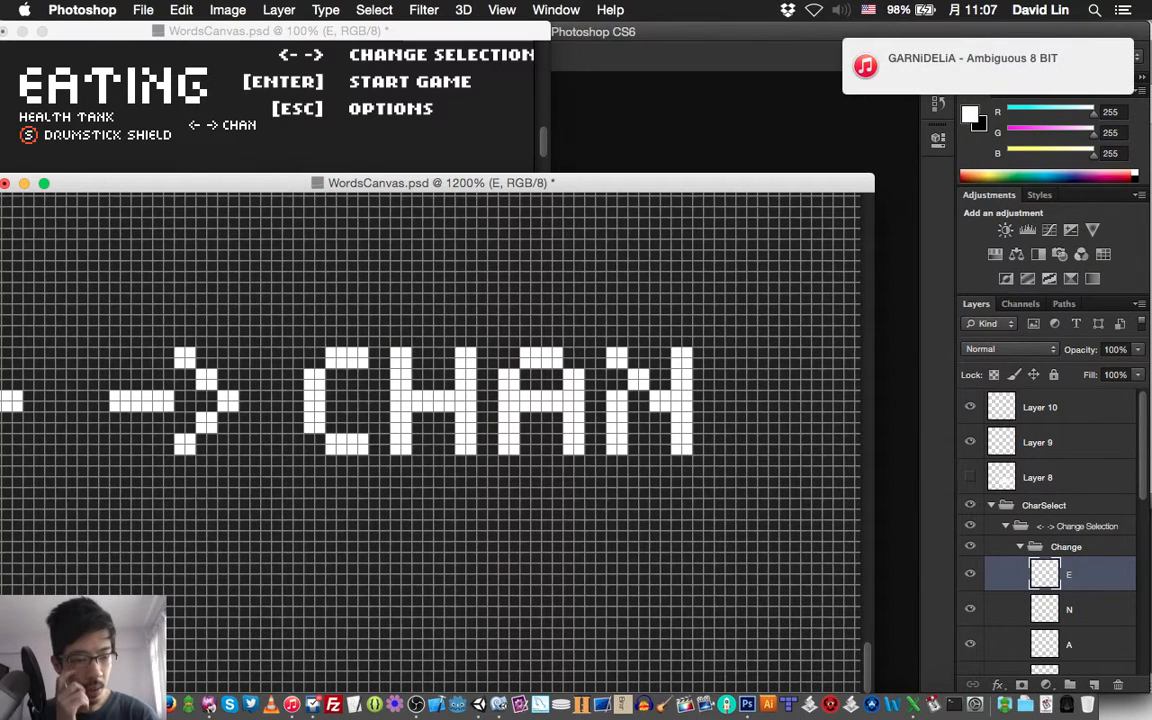
pyautogui.doubleClick(1069, 575)
pyautogui.write('G')
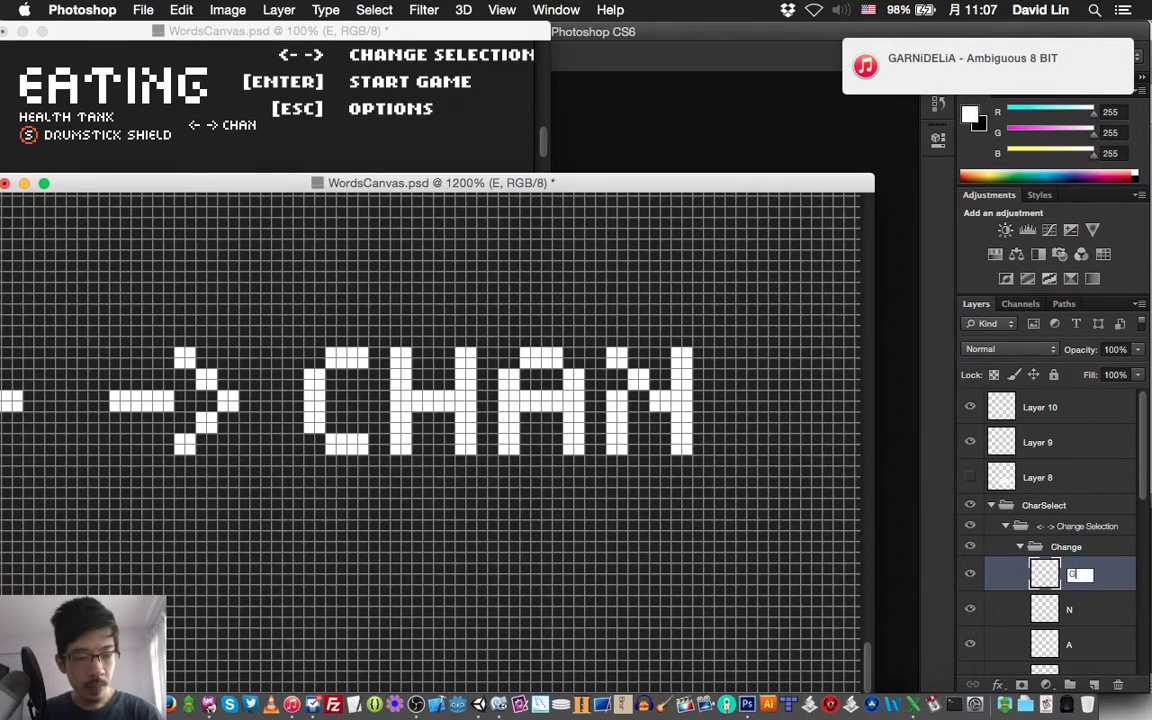
pyautogui.press('Return')
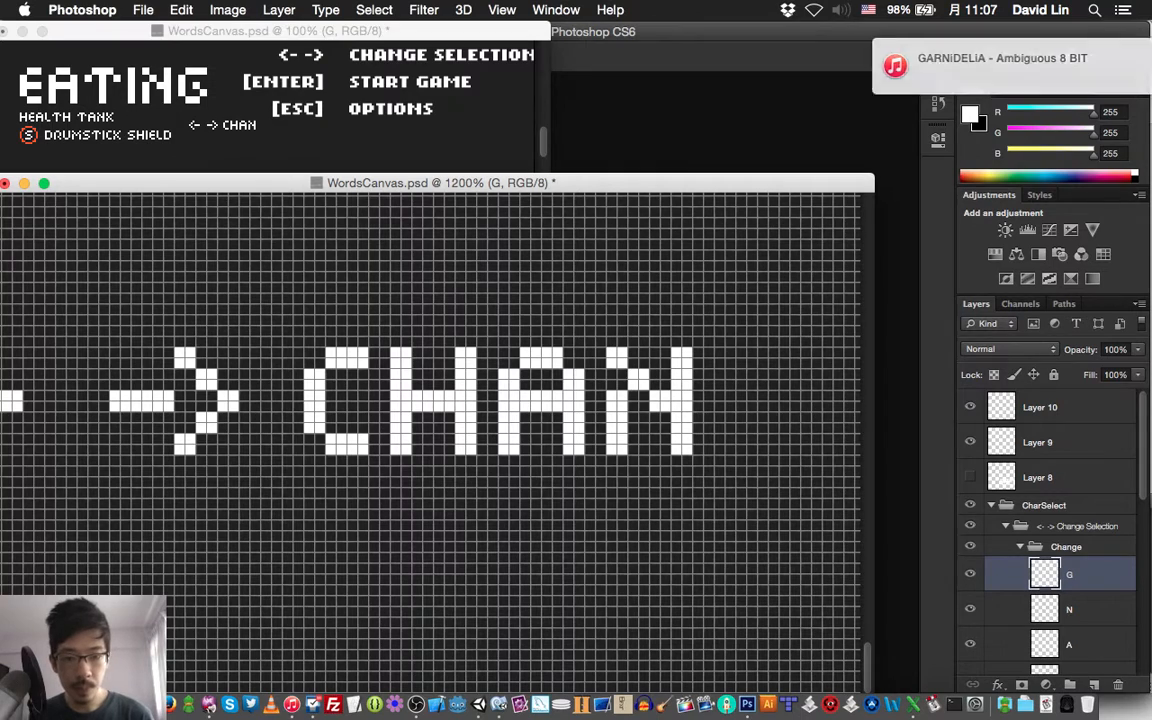
# Paint a white letter G, 8 by 10 pixels, beside the N and save the document
pyautogui.moveTo(730, 373)
pyautogui.mouseDown()
pyautogui.moveTo(730, 385)
pyautogui.moveTo(774, 356)
pyautogui.mouseUp()
pyautogui.moveTo(730, 396)
pyautogui.mouseDown()
pyautogui.moveTo(727, 428)
pyautogui.moveTo(773, 450)
pyautogui.moveTo(784, 418)
pyautogui.moveTo(795, 428)
pyautogui.moveTo(763, 406)
pyautogui.mouseUp()
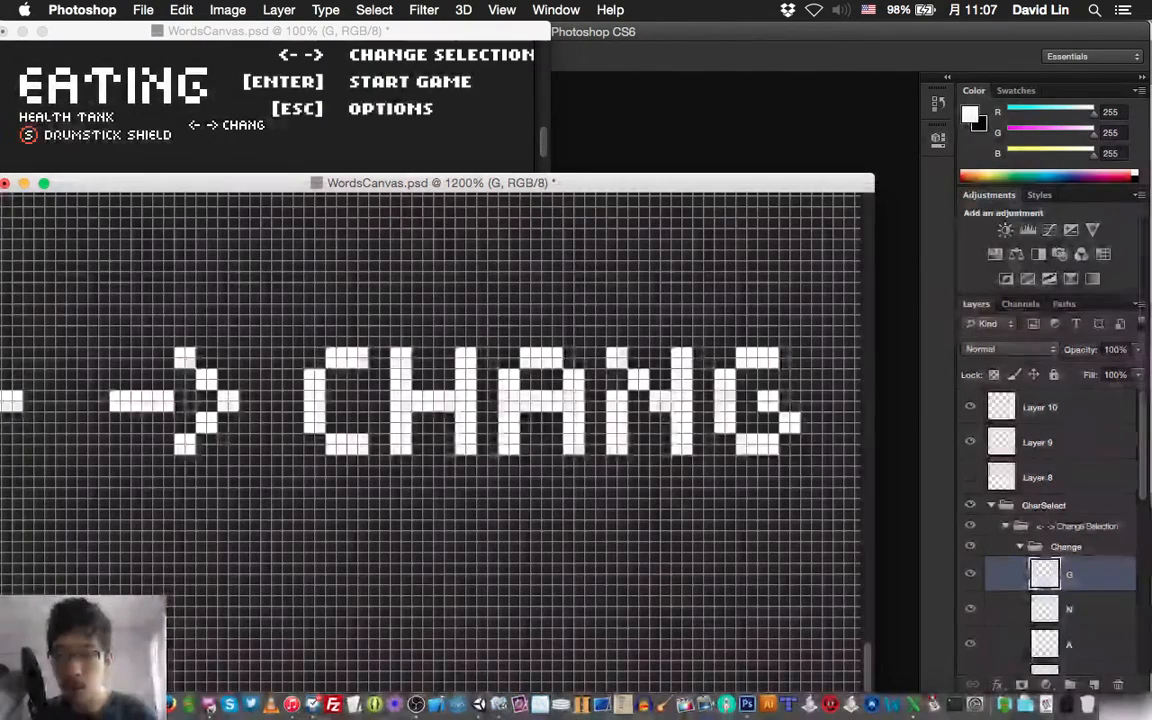
pyautogui.press('super+s')
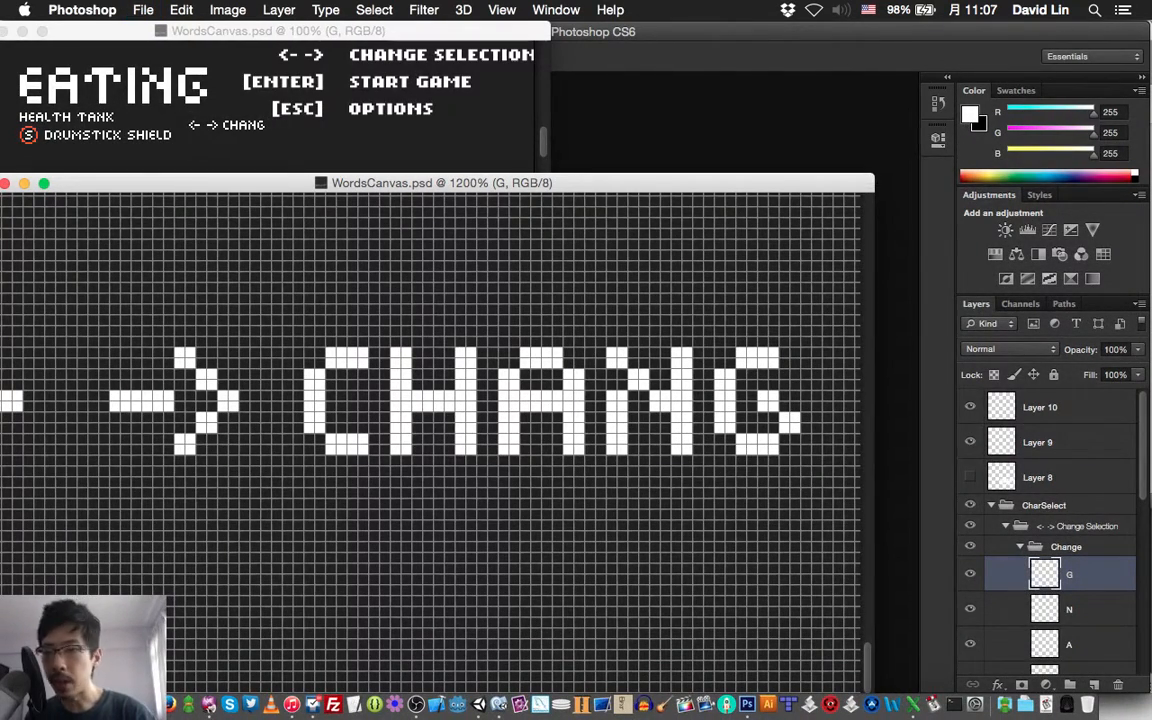
pyautogui.press('super+grave')
pyautogui.press('super+s')
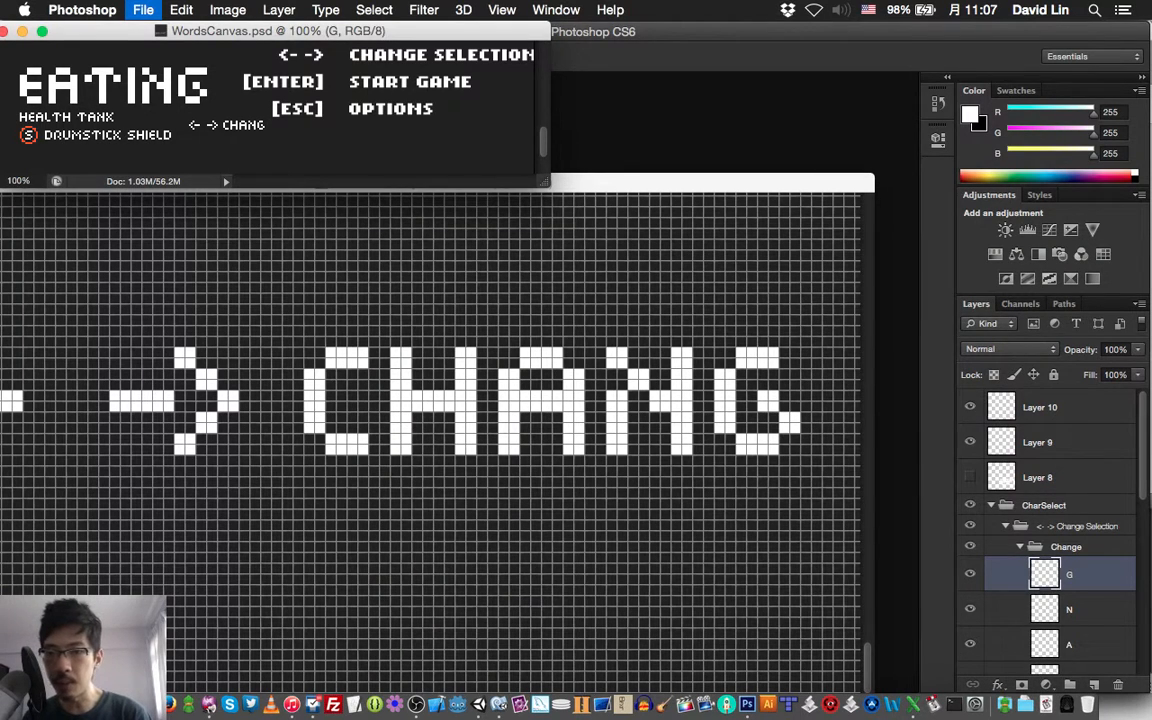
# Open English_G.psd from the Fonts folder, show its Background layer to examine the G's shape, and close it without saving
pyautogui.press('super+o')
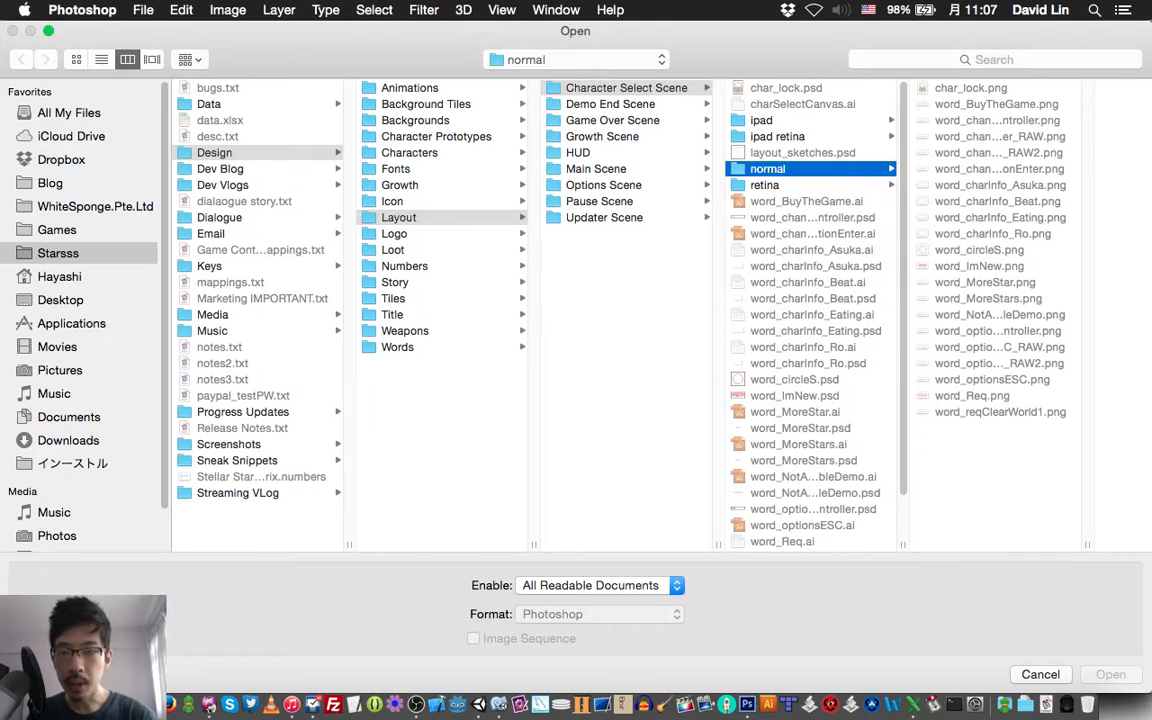
pyautogui.click(396, 169)
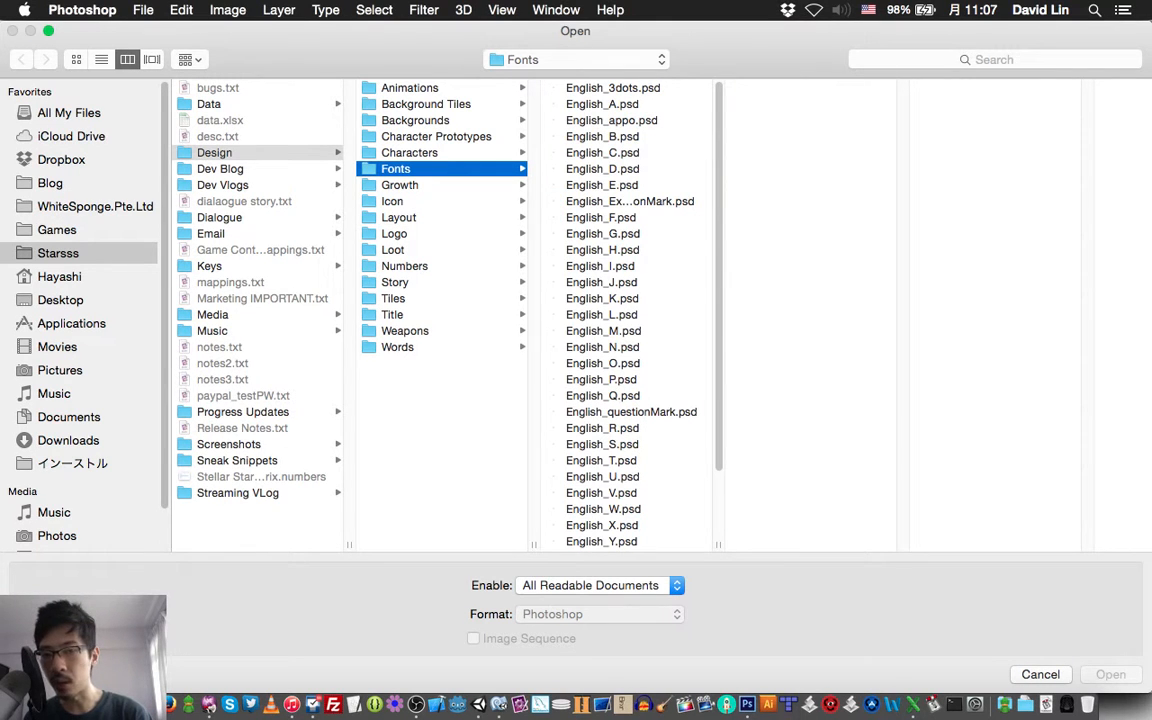
pyautogui.doubleClick(602, 234)
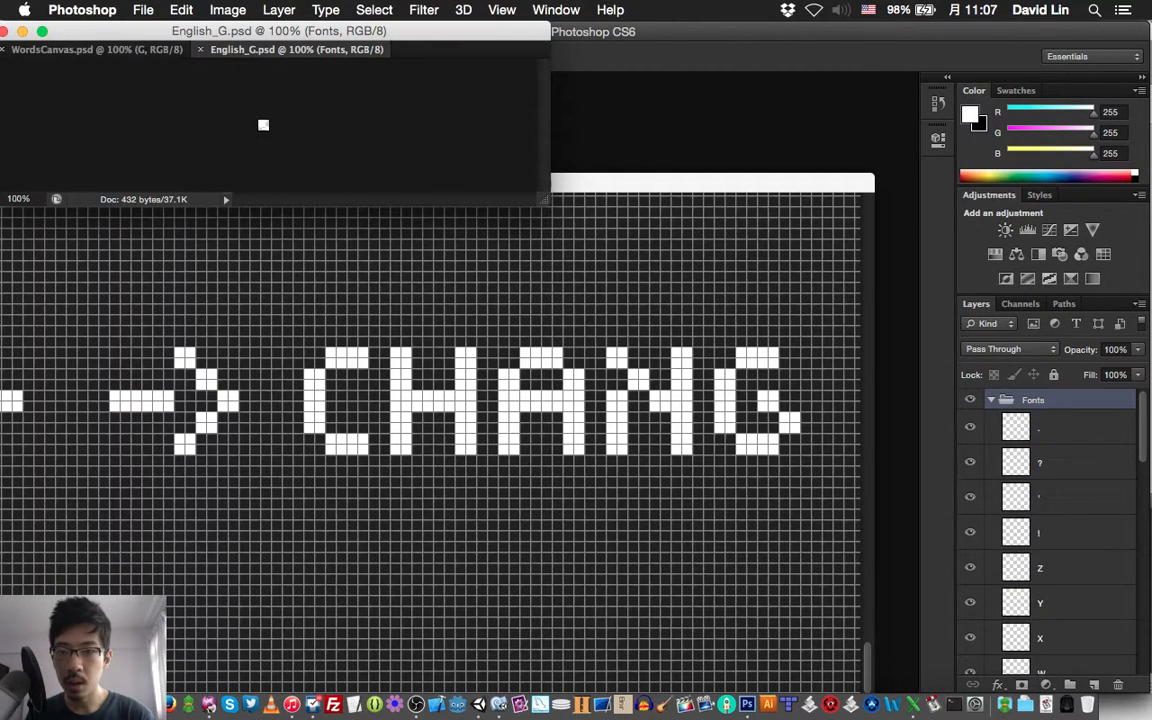
pyautogui.scroll(-15, 1050, 530)
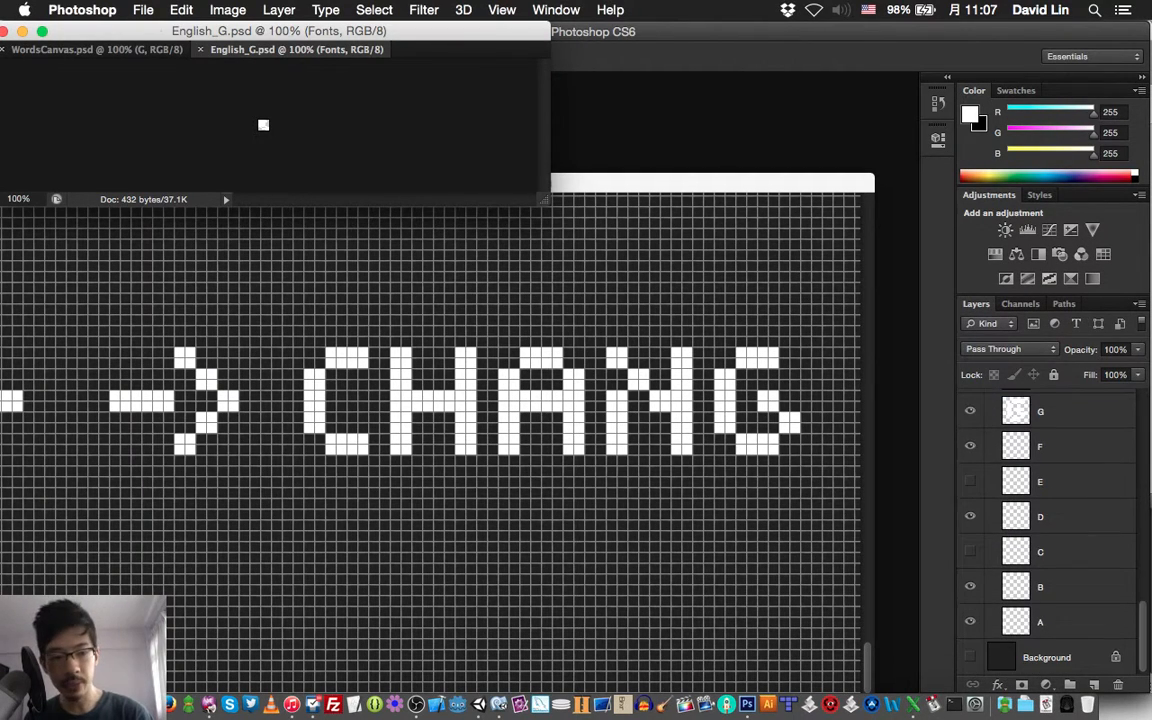
pyautogui.click(970, 657)
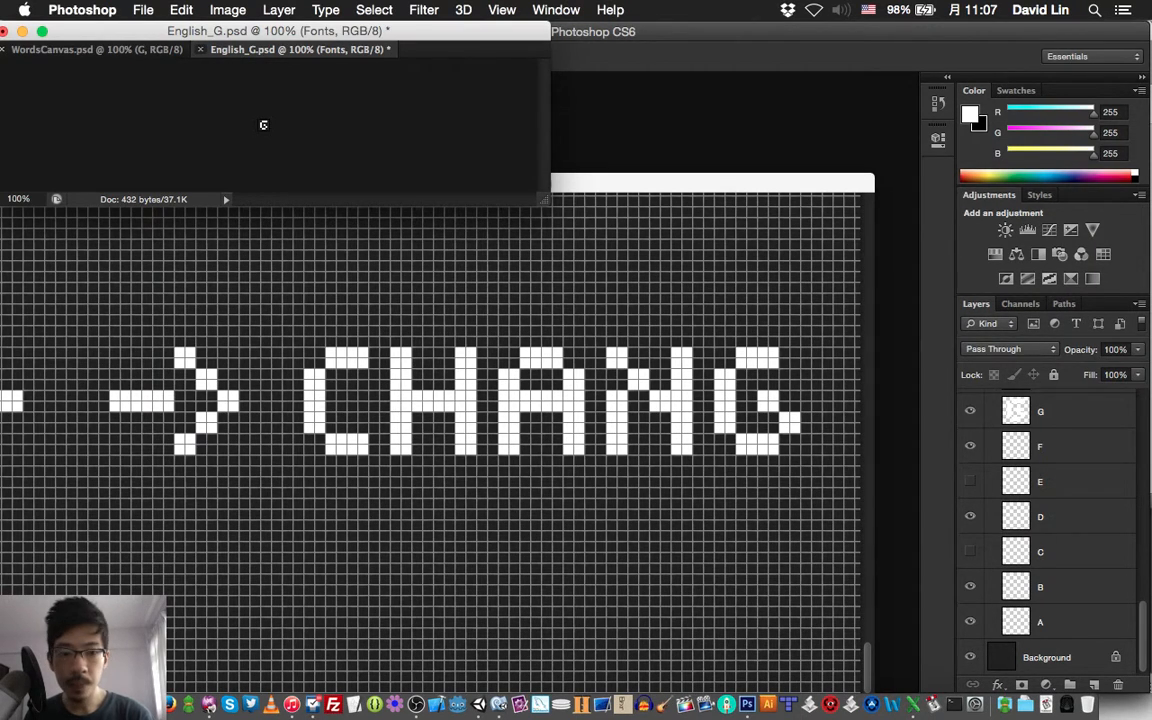
pyautogui.press('super+w')
pyautogui.press('super+d')
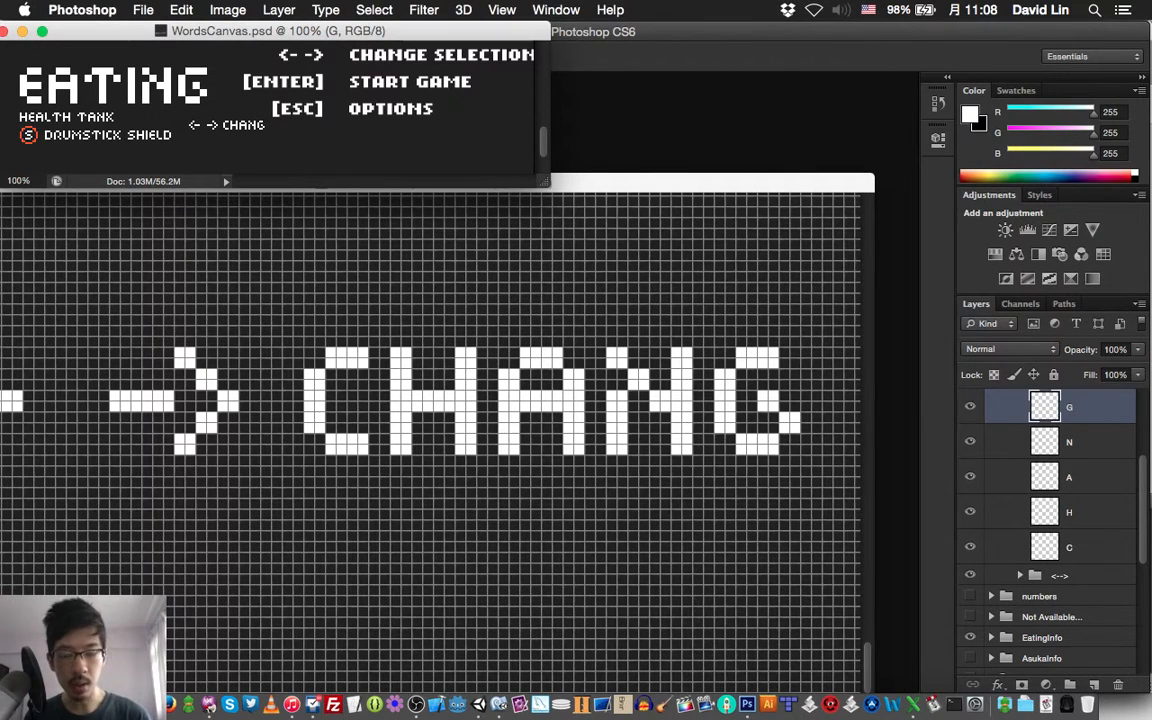
# Extend the top bar of the G in WordsCanvas.psd two pixels to the right and save the document
pyautogui.press('super+grave')
pyautogui.moveTo(795, 353)
pyautogui.mouseDown()
pyautogui.moveTo(795, 363)
pyautogui.moveTo(784, 353)
pyautogui.mouseUp()
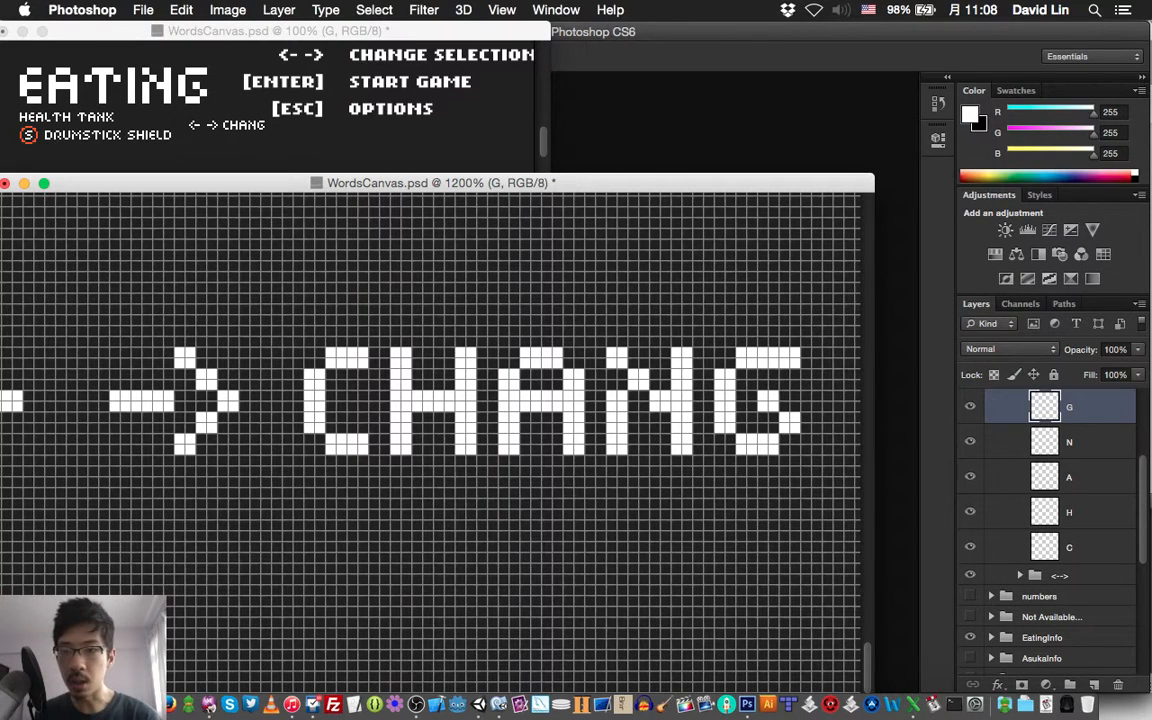
pyautogui.press('super+s')
# Add a layer named "E" above the G layer, paint a white letter E, 6 by 10 pixels, beside the G, and save
pyautogui.press('super+shift+n')
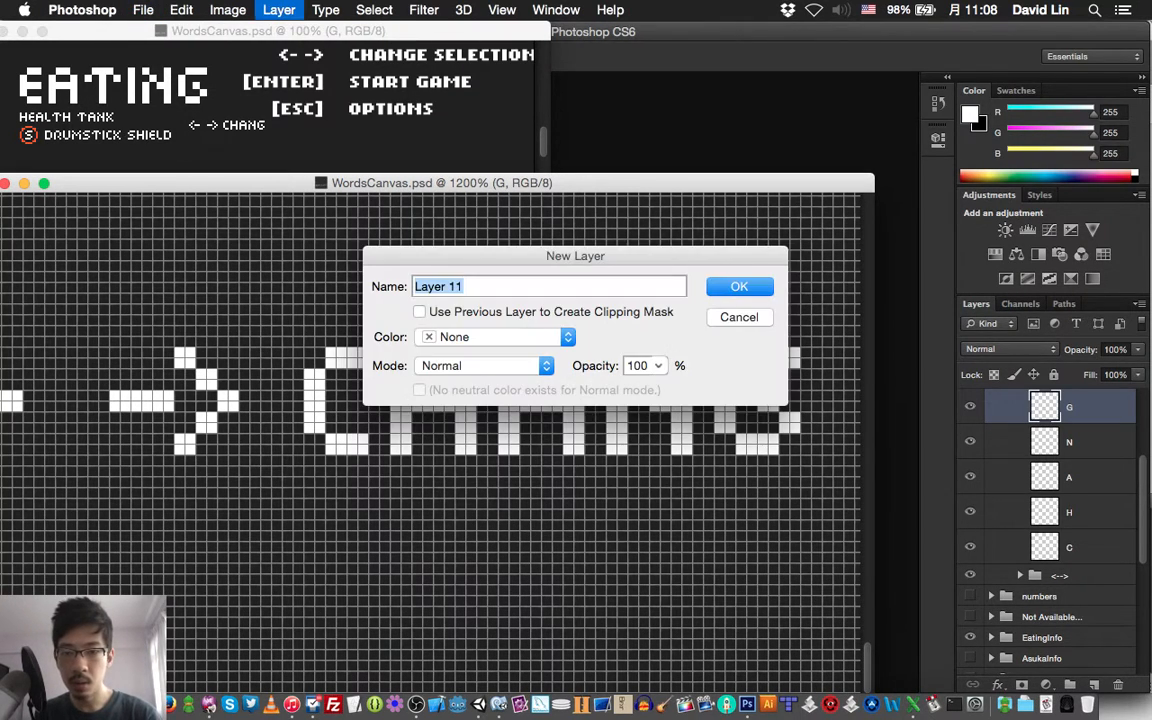
pyautogui.write('E')
pyautogui.press('Return')
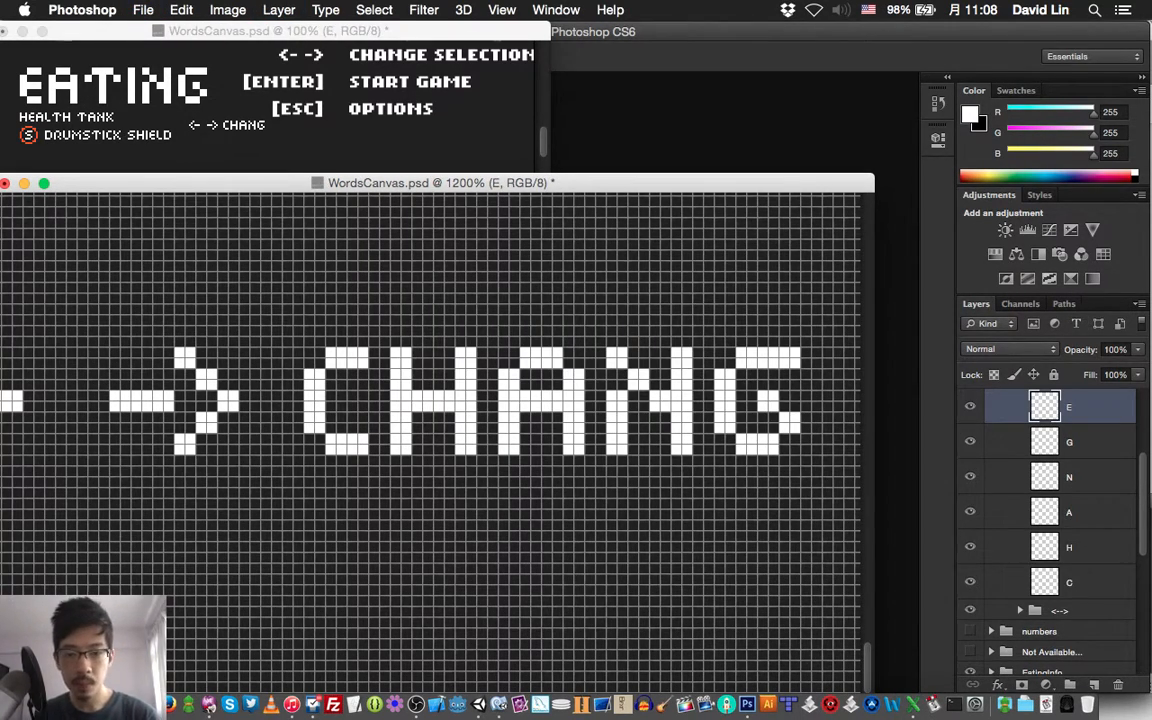
pyautogui.hscroll(5, 430, 430)
pyautogui.scroll(-1, 430, 430)
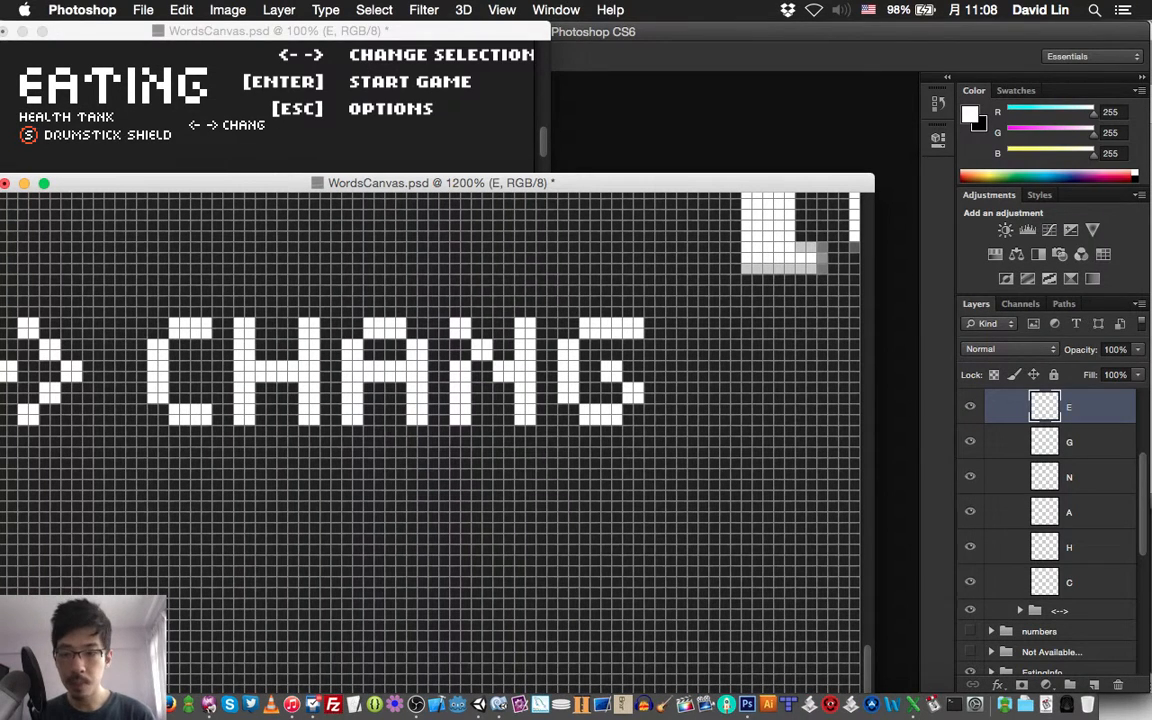
pyautogui.moveTo(682, 344)
pyautogui.mouseDown()
pyautogui.moveTo(671, 344)
pyautogui.moveTo(682, 355)
pyautogui.moveTo(693, 333)
pyautogui.moveTo(724, 323)
pyautogui.moveTo(682, 377)
pyautogui.moveTo(724, 377)
pyautogui.moveTo(703, 420)
pyautogui.mouseUp()
pyautogui.moveTo(724, 409); pyautogui.dragTo(724, 420)
pyautogui.press('super+s')
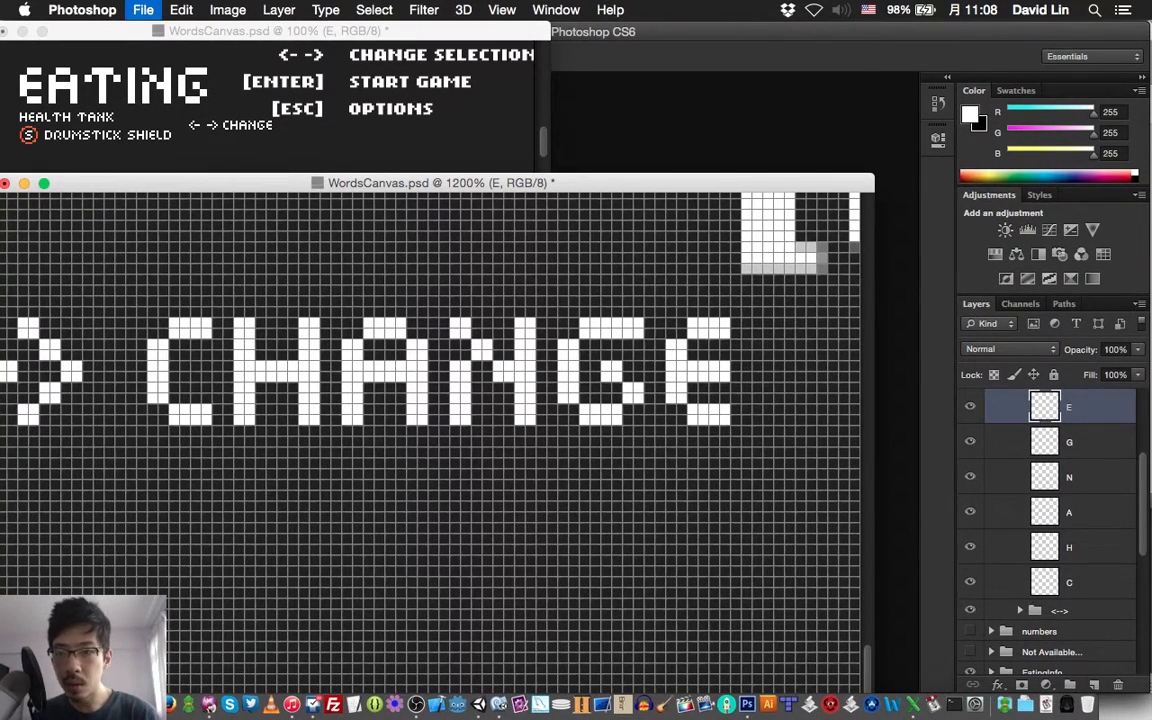
# Collapse the Change group and create a group named "[ENTER]" directly above the "<-->" group
pyautogui.hscroll(-5, 430, 430)
pyautogui.hscroll(-7, 430, 430)
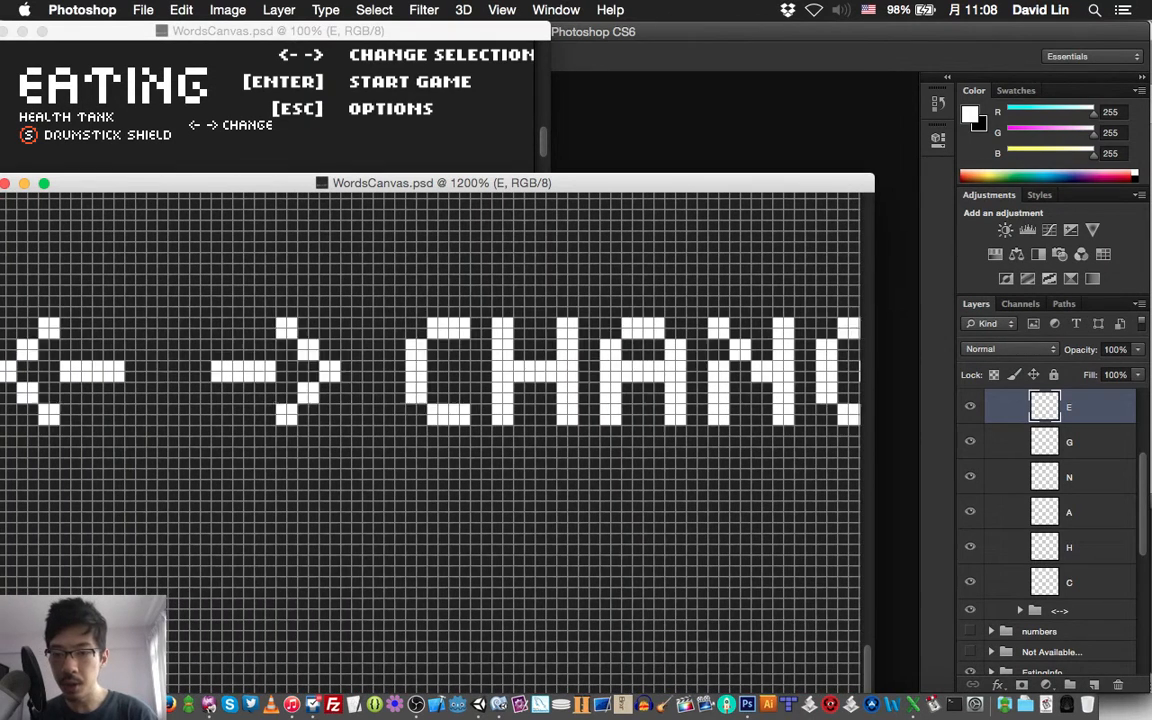
pyautogui.scroll(4, 1050, 520)
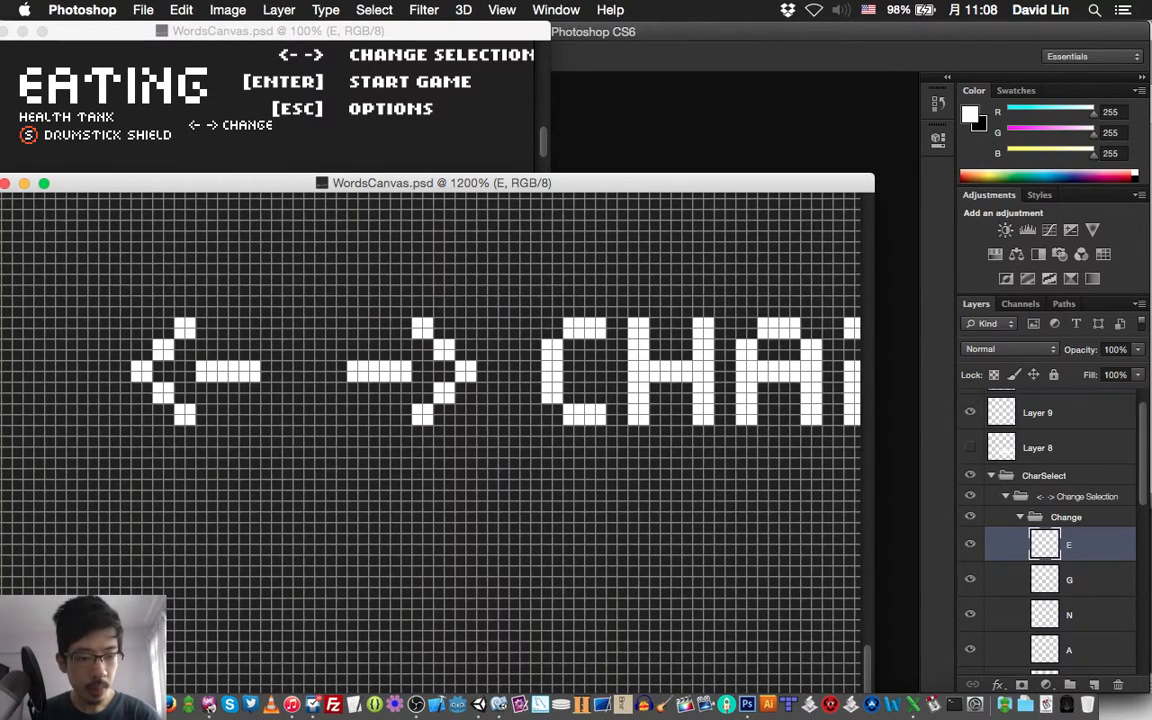
pyautogui.click(1020, 517)
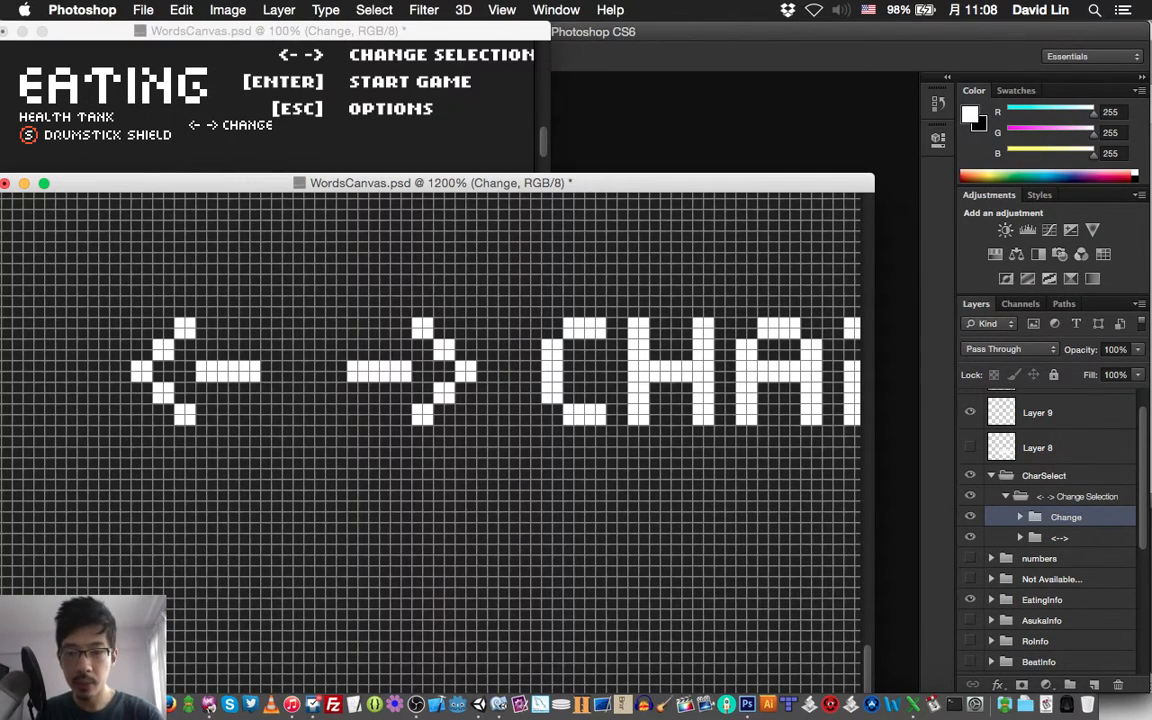
pyautogui.click(1062, 538)
pyautogui.press('super+g')
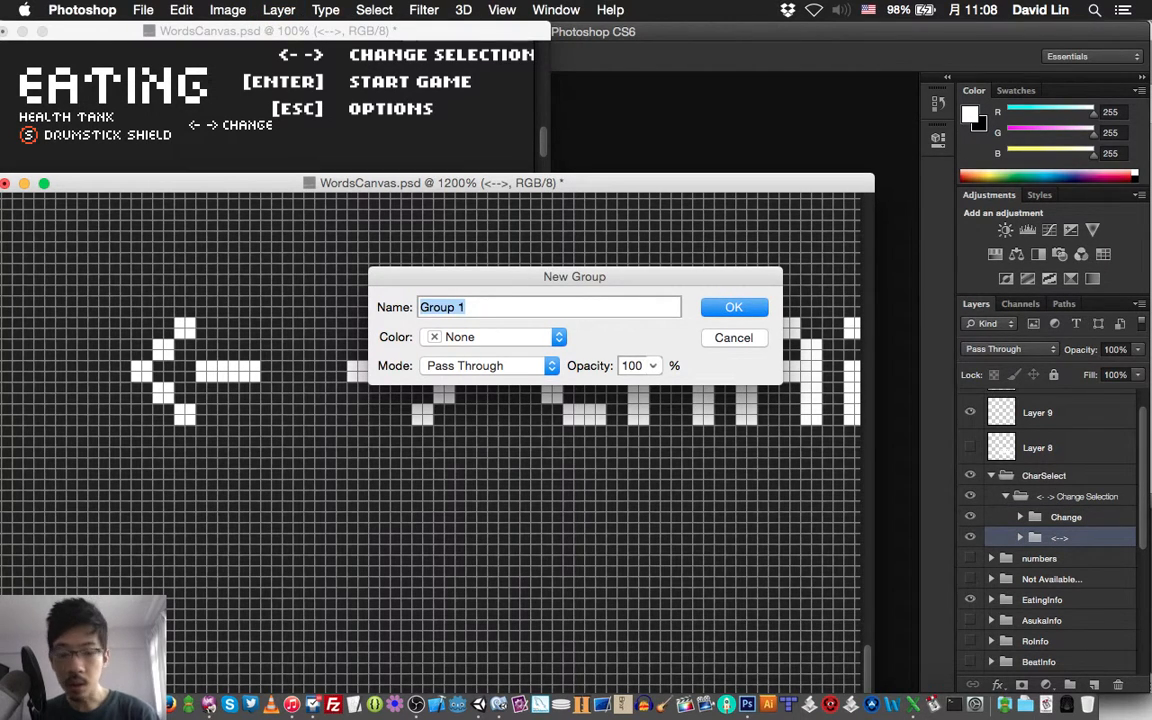
pyautogui.write('[ENTER]')
pyautogui.press('Return')
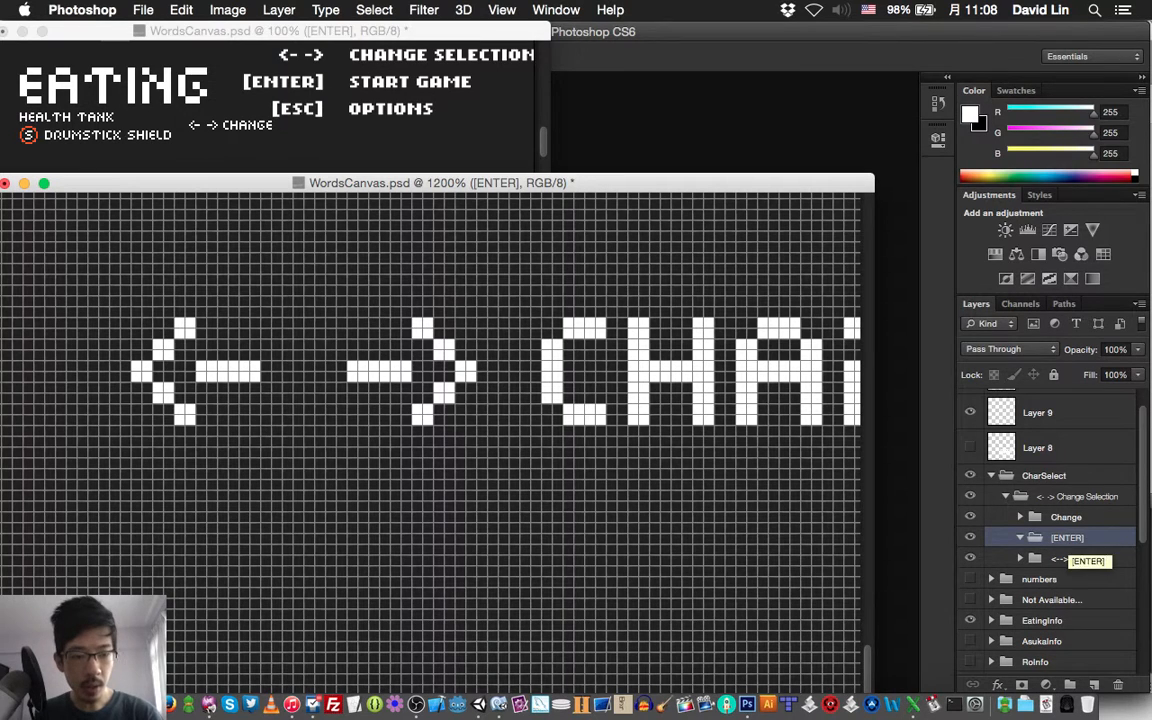
# Duplicate the E layer of the Change group, move the copy down into the [ENTER] group and collapse Change
pyautogui.click(1020, 517)
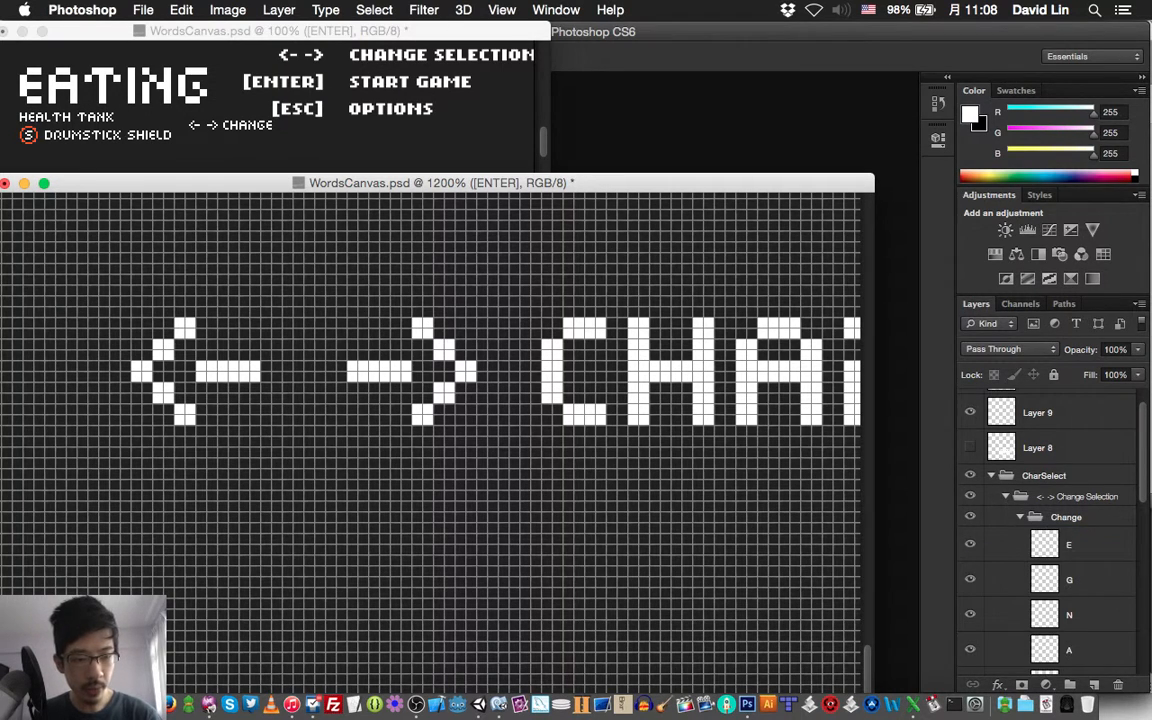
pyautogui.click(1070, 545)
pyautogui.press('super+j')
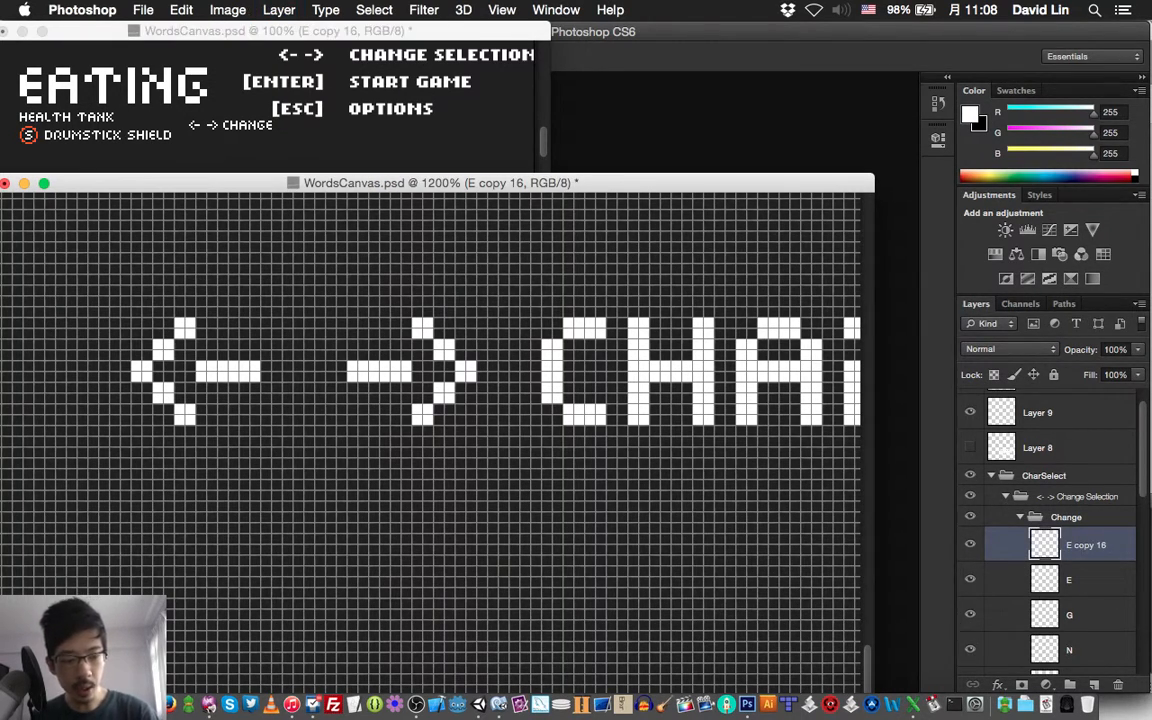
pyautogui.press('shift+super+bracketleft')
pyautogui.press('super+bracketleft')
pyautogui.press('super+bracketleft')
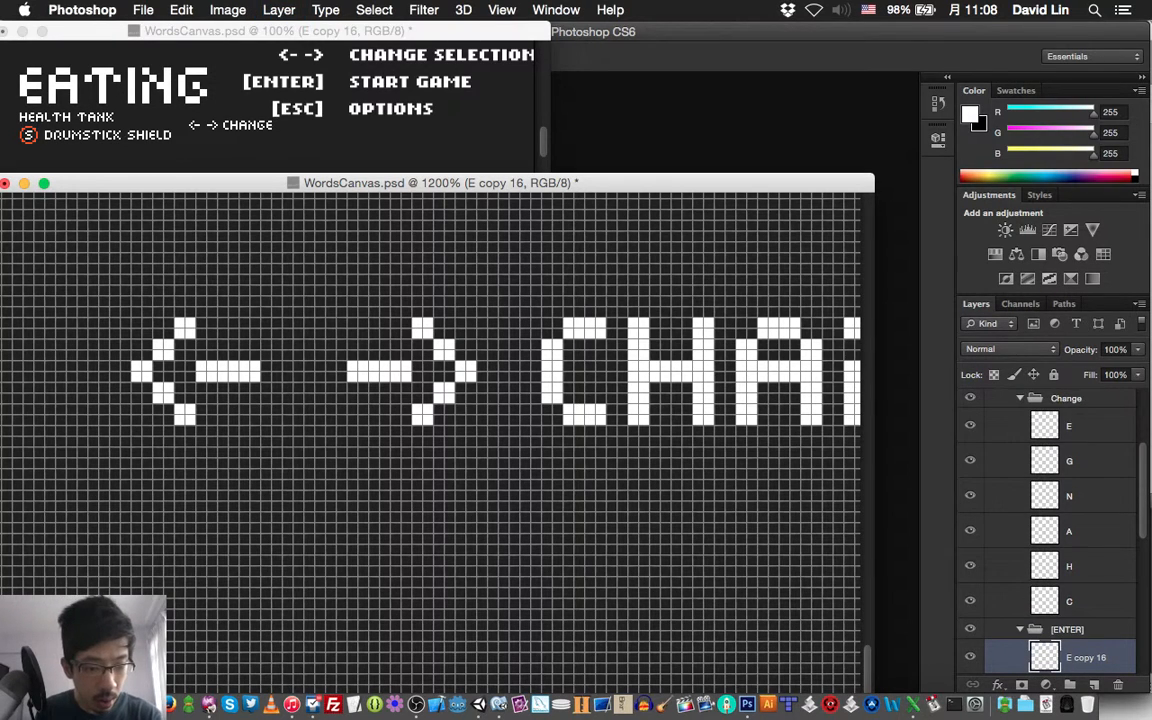
pyautogui.scroll(3, 1050, 530)
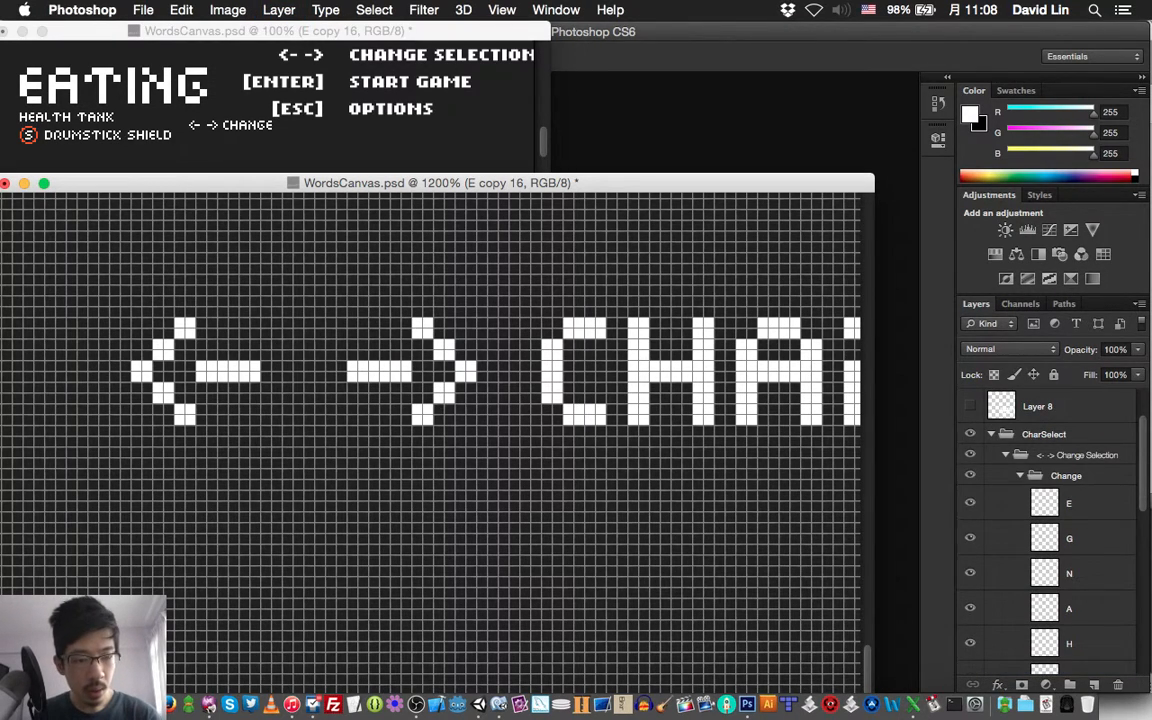
pyautogui.click(1020, 475)
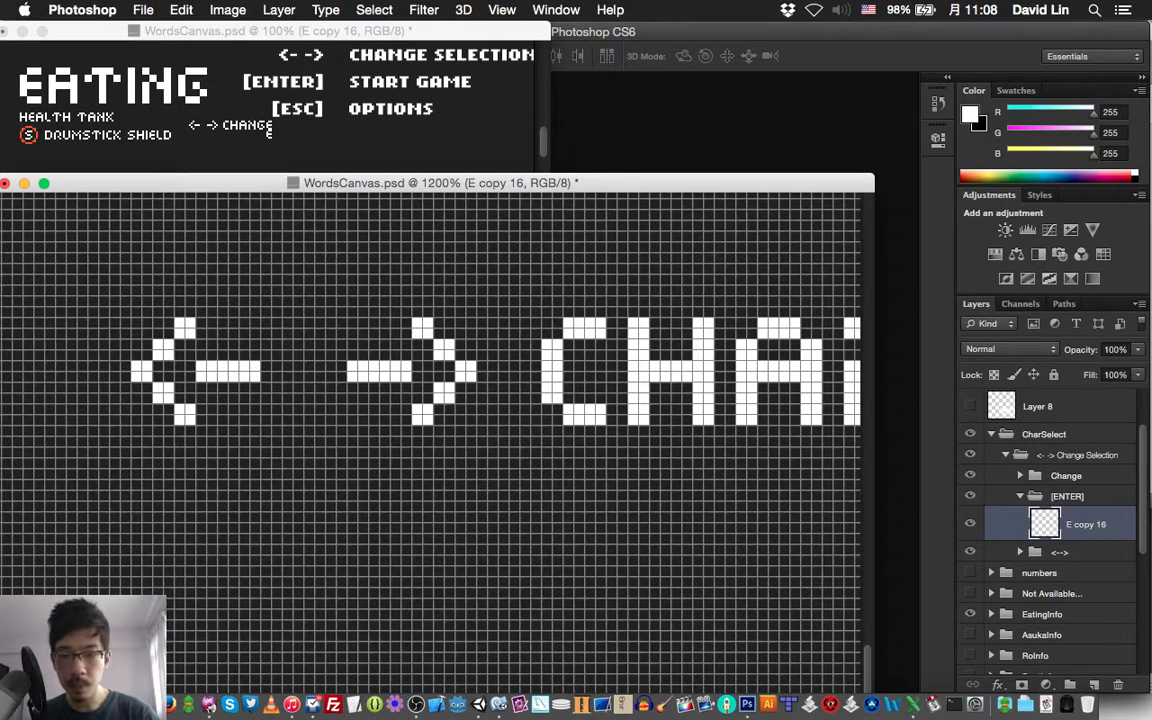
# Move the copied E below the left-pointing arrow, aligned with the start of its shaft and eight pixels beneath the arrow
pyautogui.hotkey('shift', 'Left')
pyautogui.hotkey('shift', 'Left')
pyautogui.hotkey('shift', 'Left')
pyautogui.hotkey('shift', 'Left')
pyautogui.hotkey('shift', 'Left')
pyautogui.hotkey('shift', 'Left')
pyautogui.hotkey('shift', 'Left')
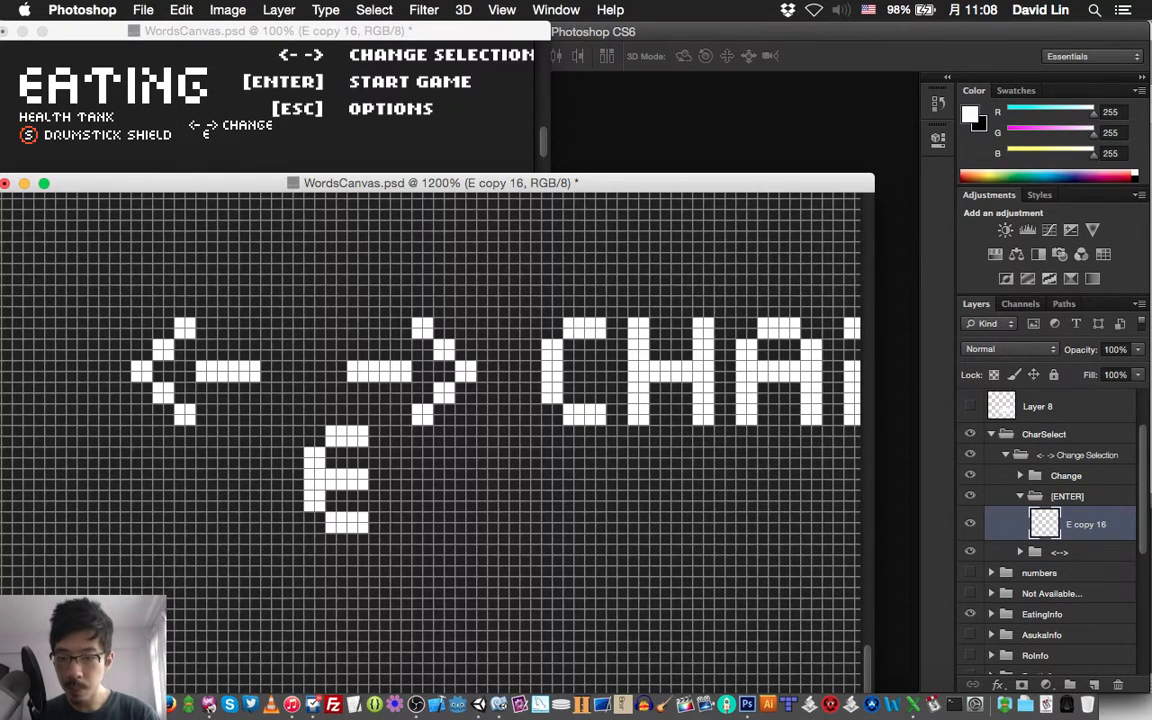
pyautogui.hotkey('shift', 'Left')
pyautogui.press('Down')
pyautogui.press('Down')
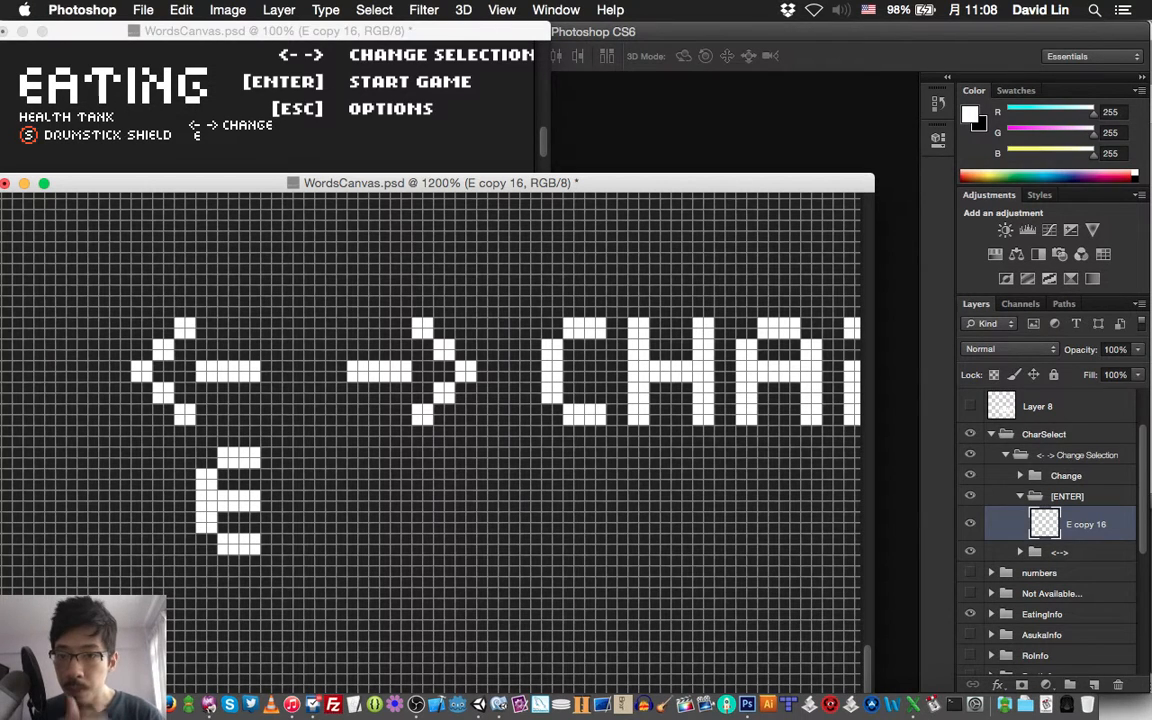
pyautogui.press('Down')
pyautogui.press('Down')
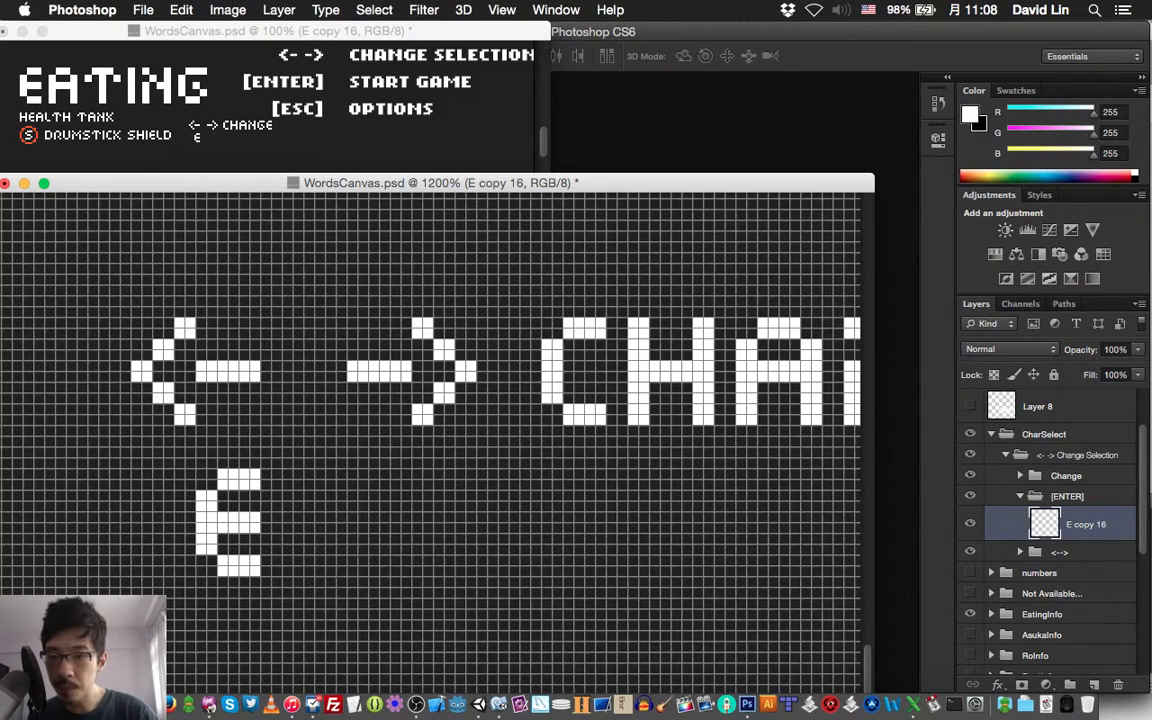
pyautogui.hscroll(-5, 430, 430)
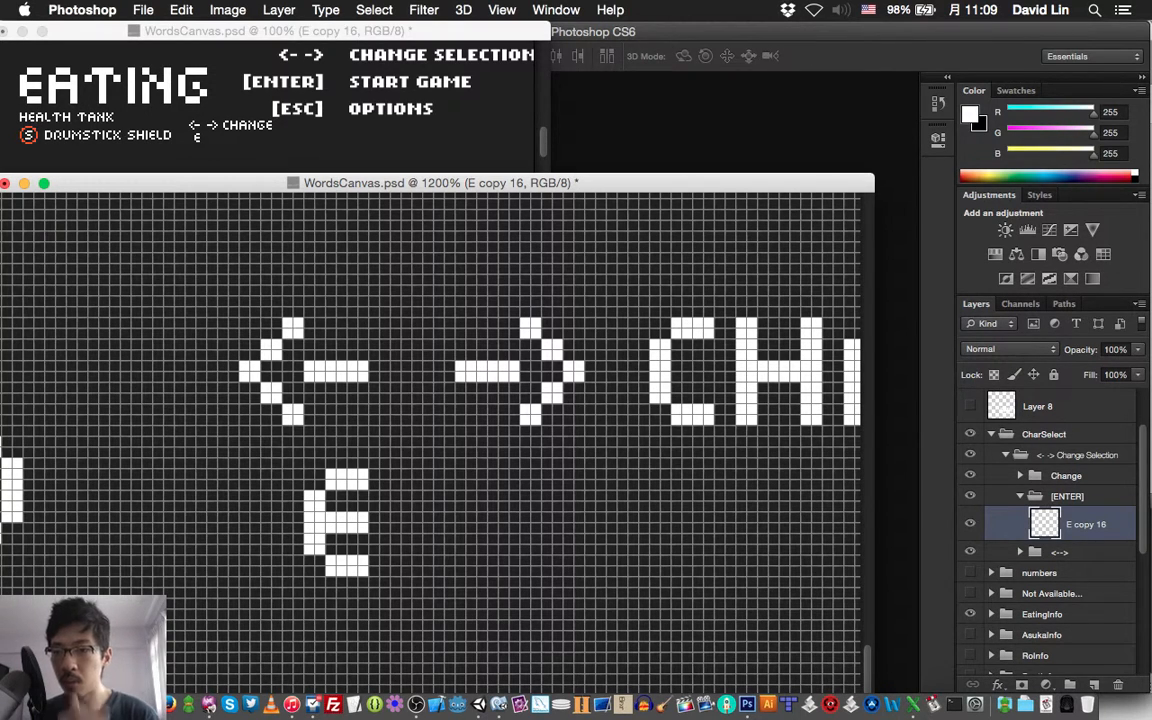
pyautogui.press('Down')
pyautogui.press('Down')
pyautogui.press('Down')
pyautogui.press('Down')
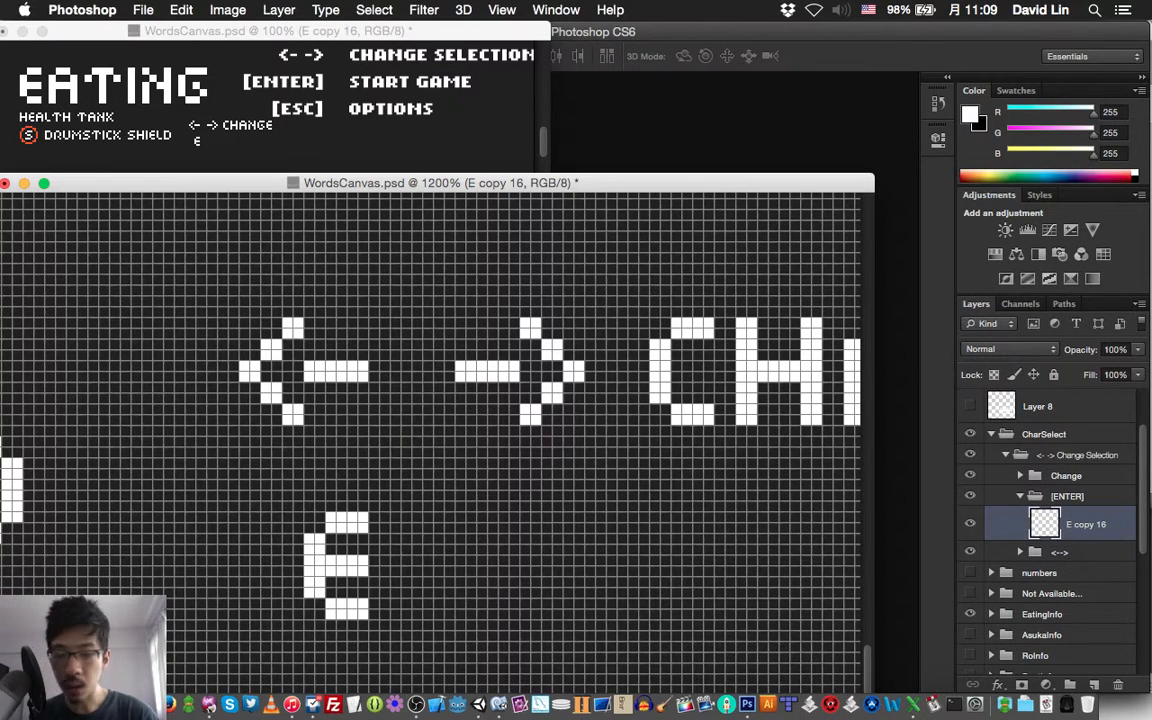
# Add a layer named "[" below the E copy and paint a white opening bracket, 4 by 14 pixels, before the E
pyautogui.press('super+shift+n')
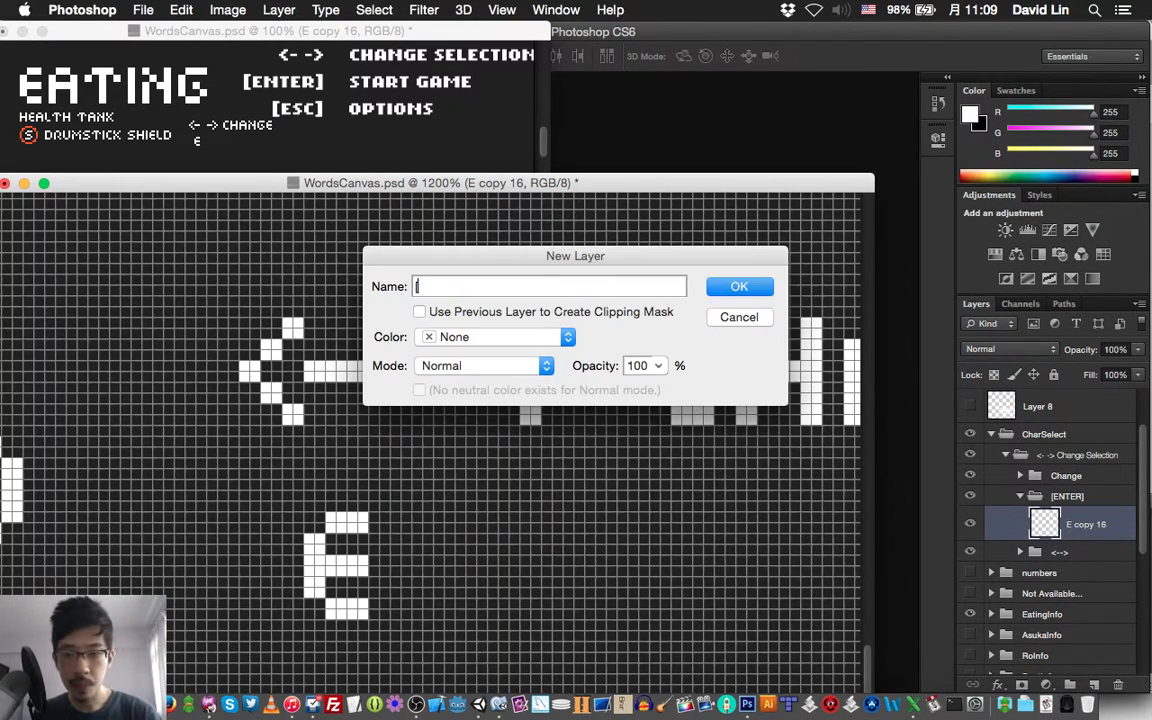
pyautogui.press('Return')
pyautogui.press('super+bracketleft')
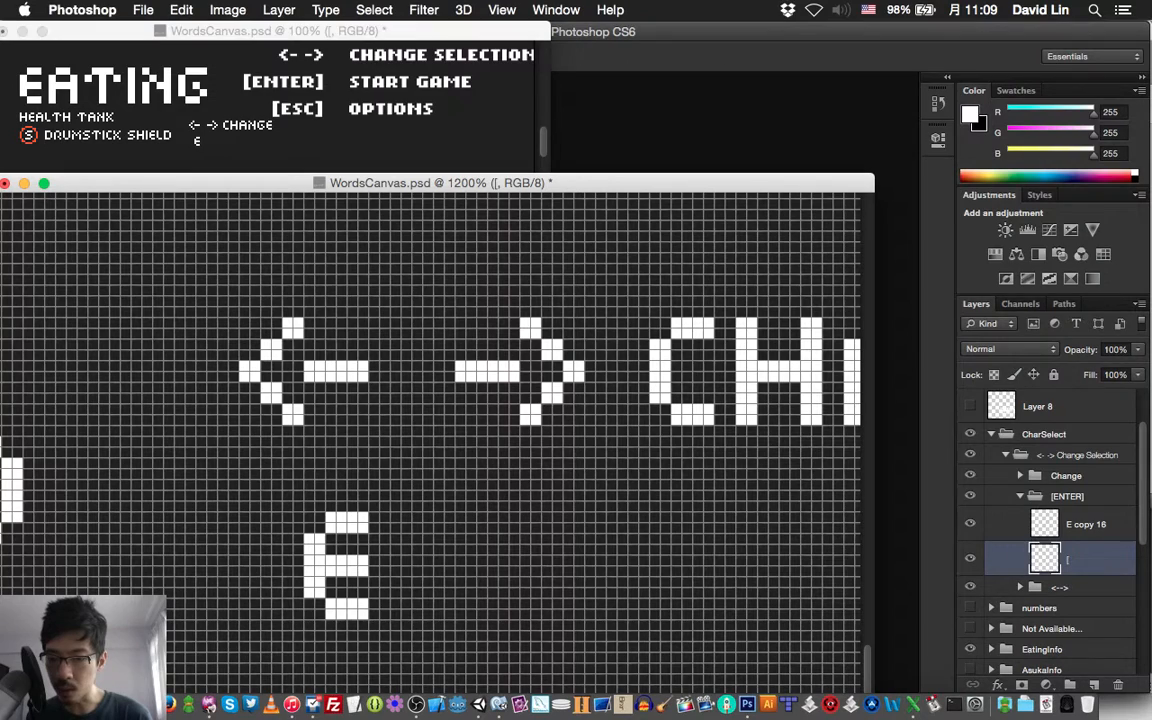
pyautogui.moveTo(277, 517)
pyautogui.mouseDown()
pyautogui.moveTo(266, 614)
pyautogui.moveTo(277, 560)
pyautogui.mouseUp()
pyautogui.click(277, 496)
pyautogui.moveTo(266, 496); pyautogui.dragTo(298, 507)
pyautogui.click(298, 496)
pyautogui.moveTo(277, 624)
pyautogui.mouseDown()
pyautogui.moveTo(266, 624)
pyautogui.moveTo(287, 635)
pyautogui.moveTo(298, 624)
pyautogui.mouseUp()
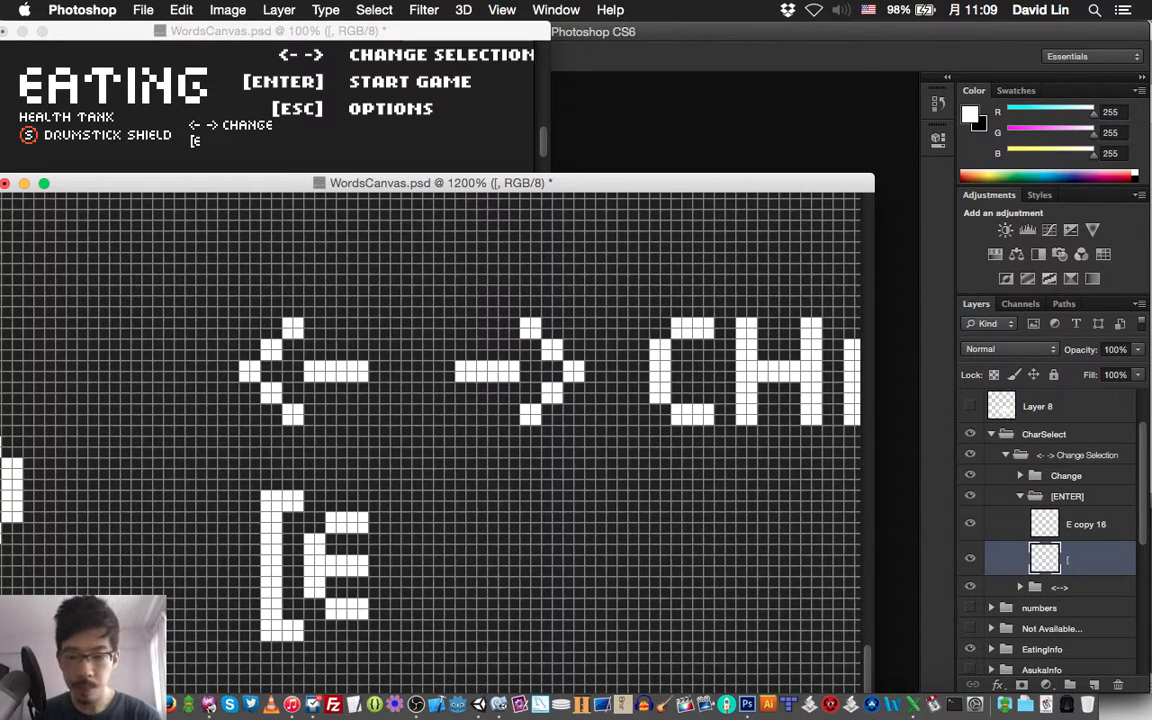
# Duplicate the N layer of the Change group, move the copy down into the [ENTER] group and collapse Change
pyautogui.press('v')
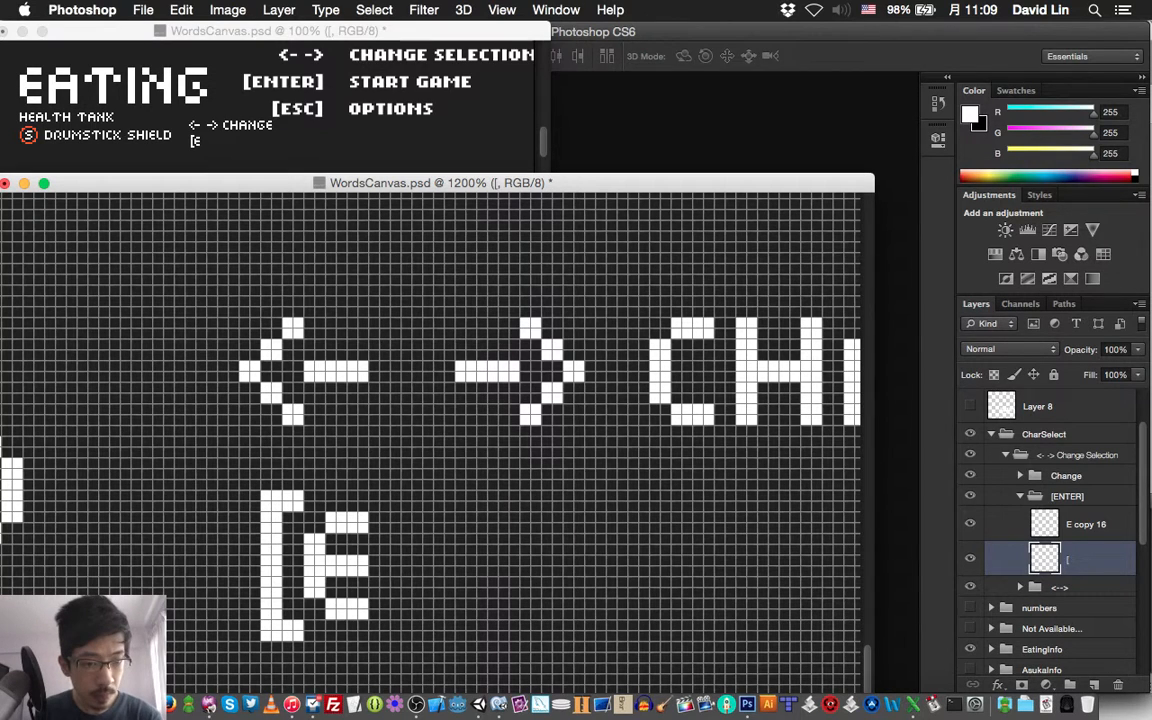
pyautogui.click(1020, 476)
pyautogui.click(1069, 574)
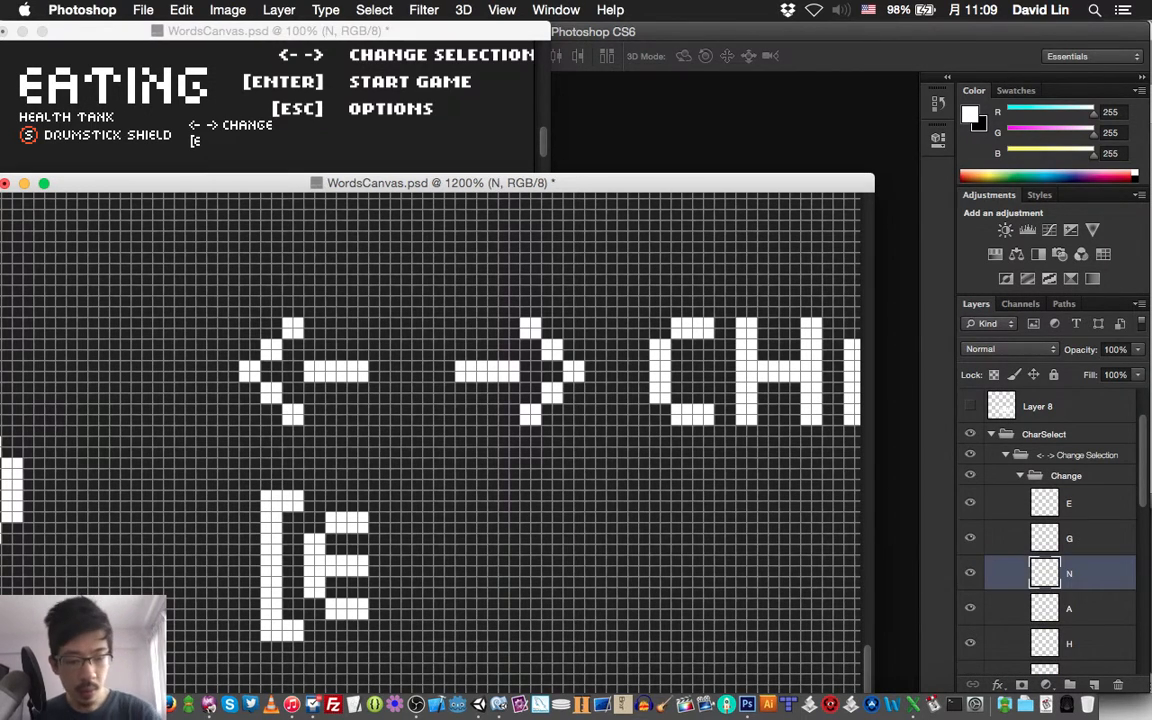
pyautogui.press('super+j')
pyautogui.press('shift+super+[')
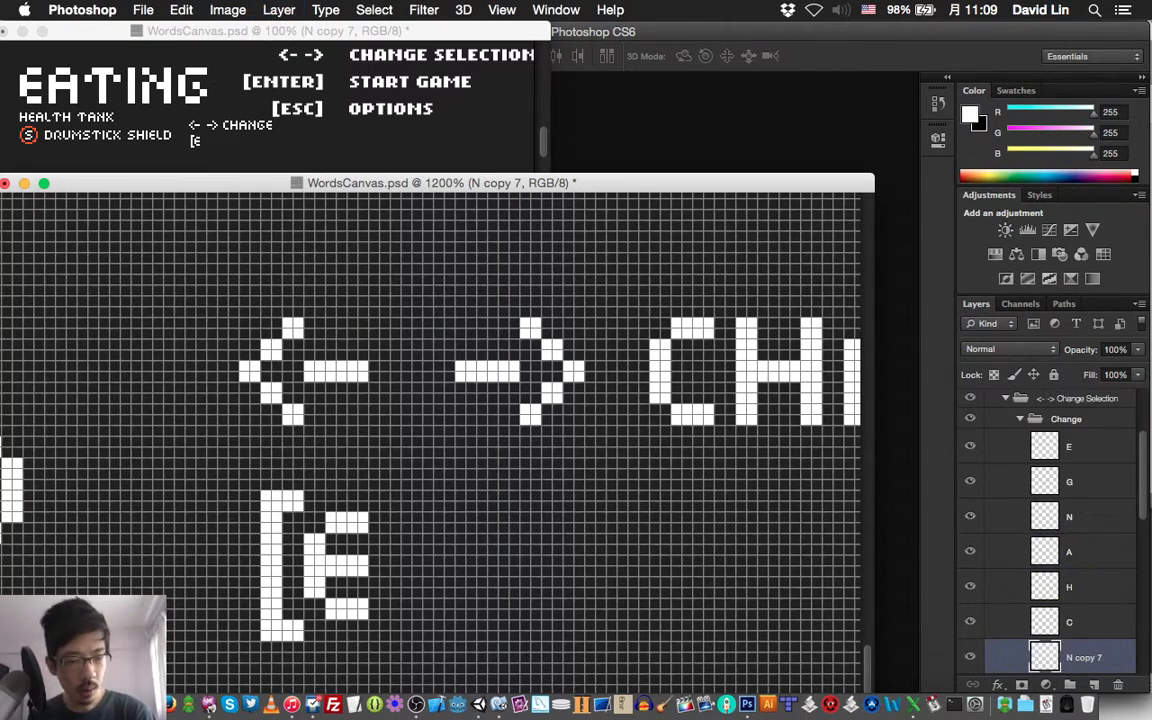
pyautogui.press('super+[')
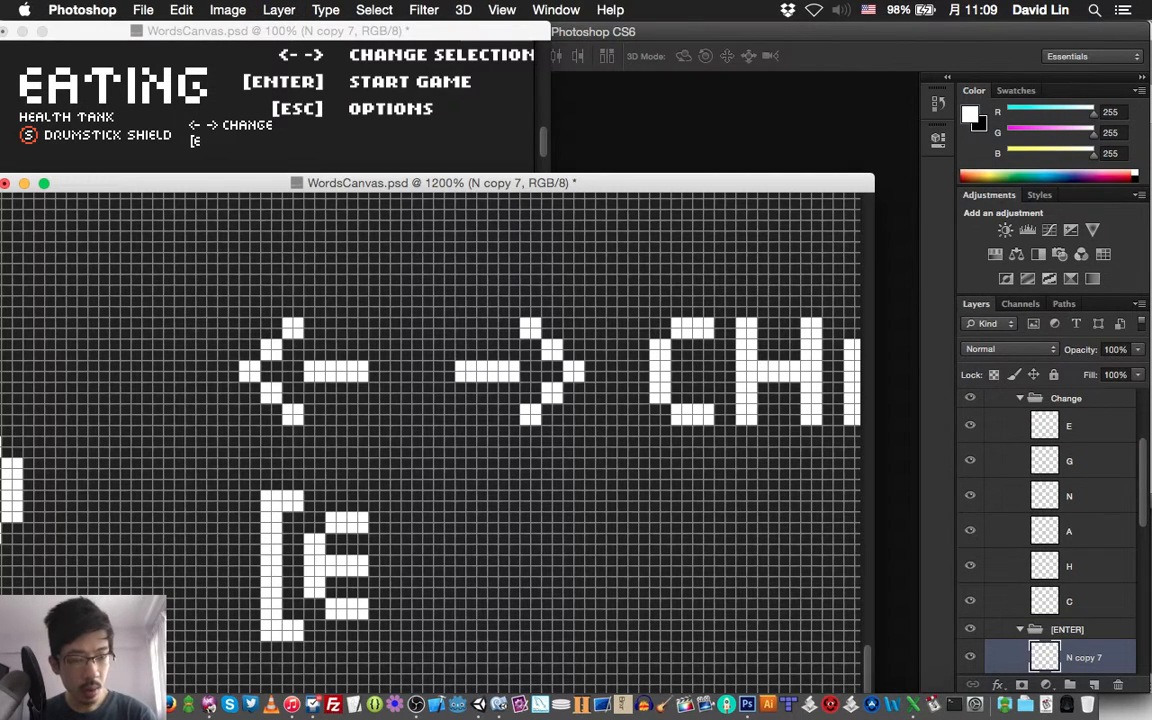
pyautogui.click(1020, 398)
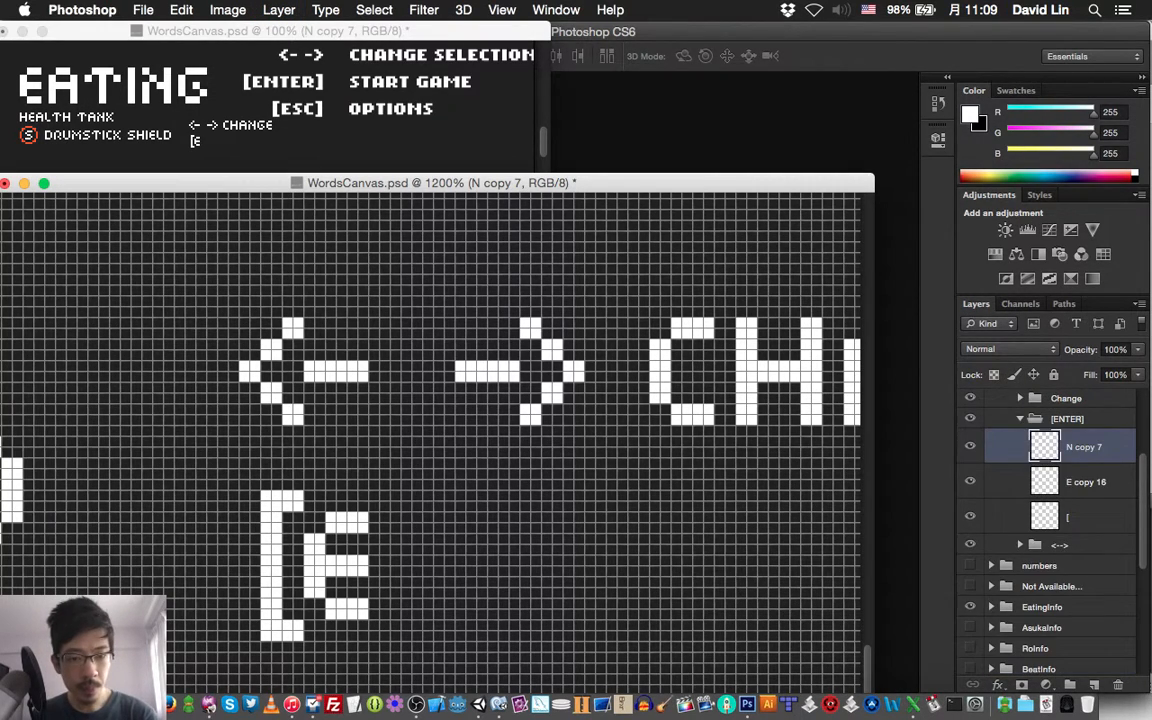
# Move the copied N onto the row of the E, two pixels to the right of that letter
pyautogui.hotkey('shift', 'Down')
pyautogui.hotkey('shift', 'Left')
pyautogui.hotkey('shift', 'Left')
pyautogui.hotkey('shift', 'Left')
pyautogui.hotkey('shift', 'Left')
pyautogui.hotkey('shift', 'Left')
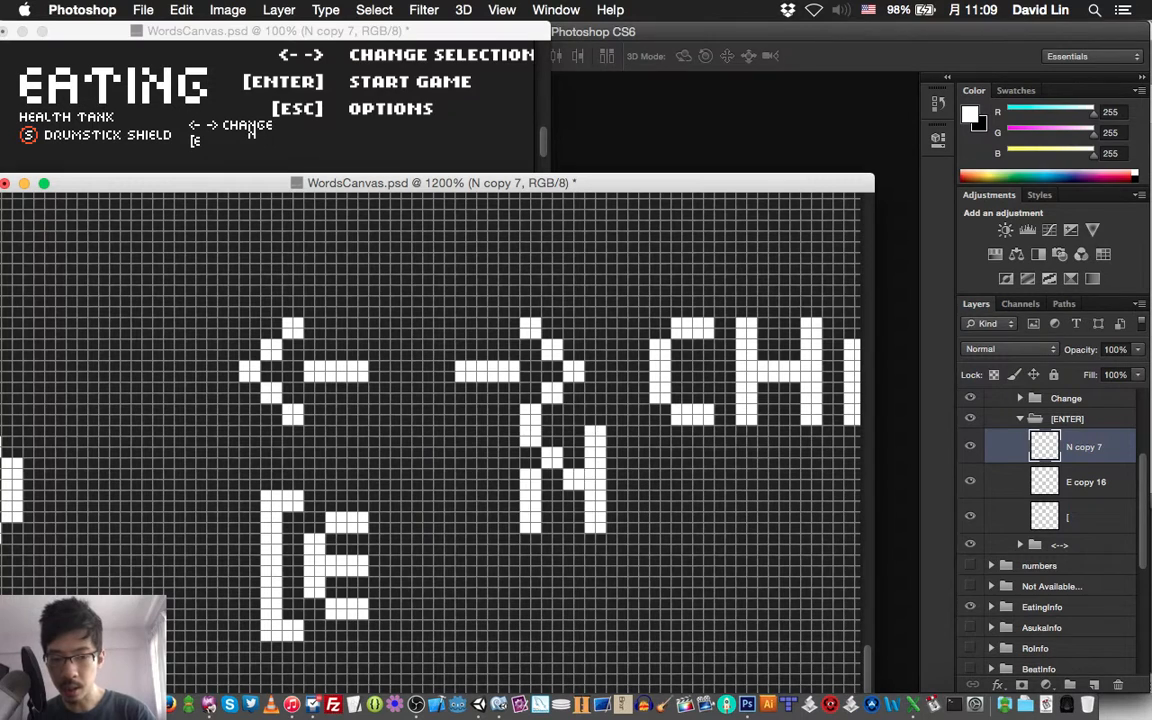
pyautogui.hotkey('shift', 'Down')
pyautogui.press('Up')
pyautogui.press('Up')
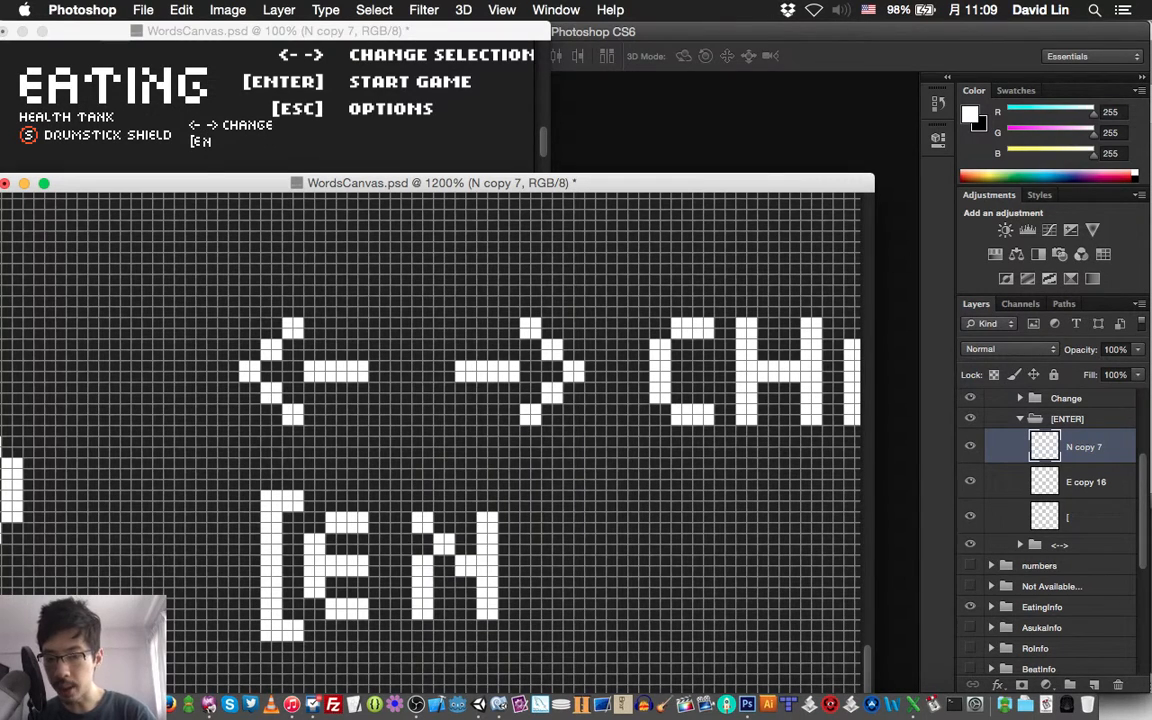
pyautogui.press('Left')
pyautogui.press('Left')
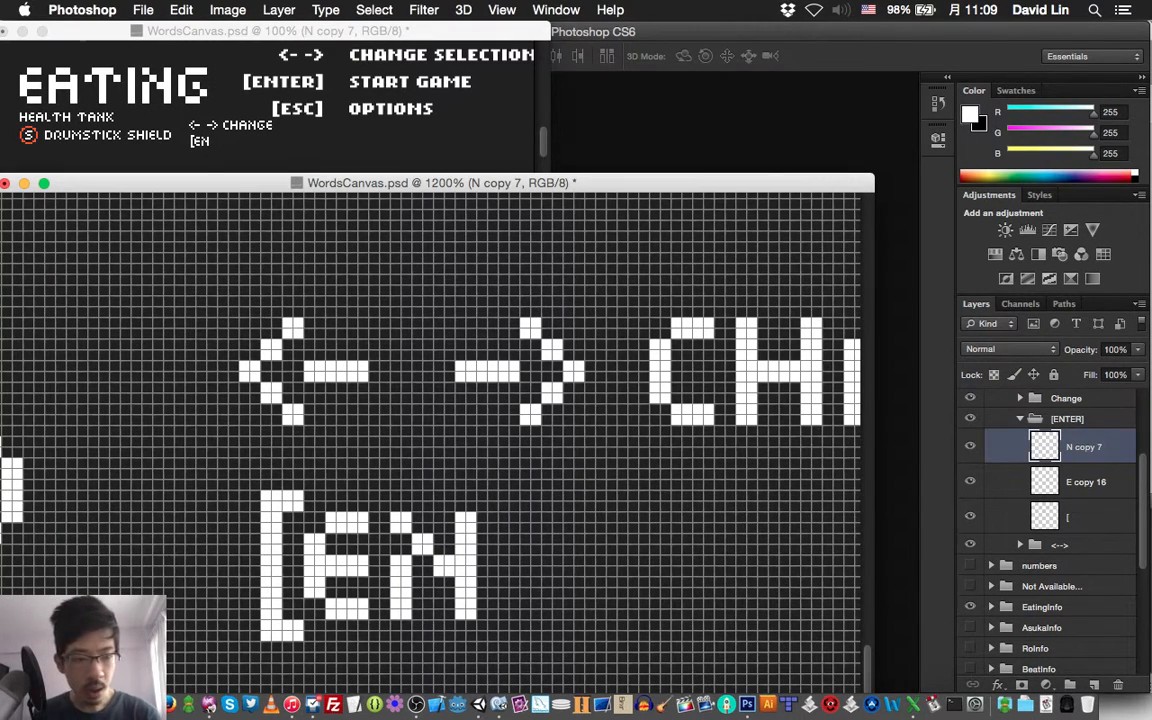
# Add a layer named "T" above the N copy and paint a white letter T, 10 by 10 pixels, beside the N
pyautogui.press('super+shift+n')
pyautogui.write('T')
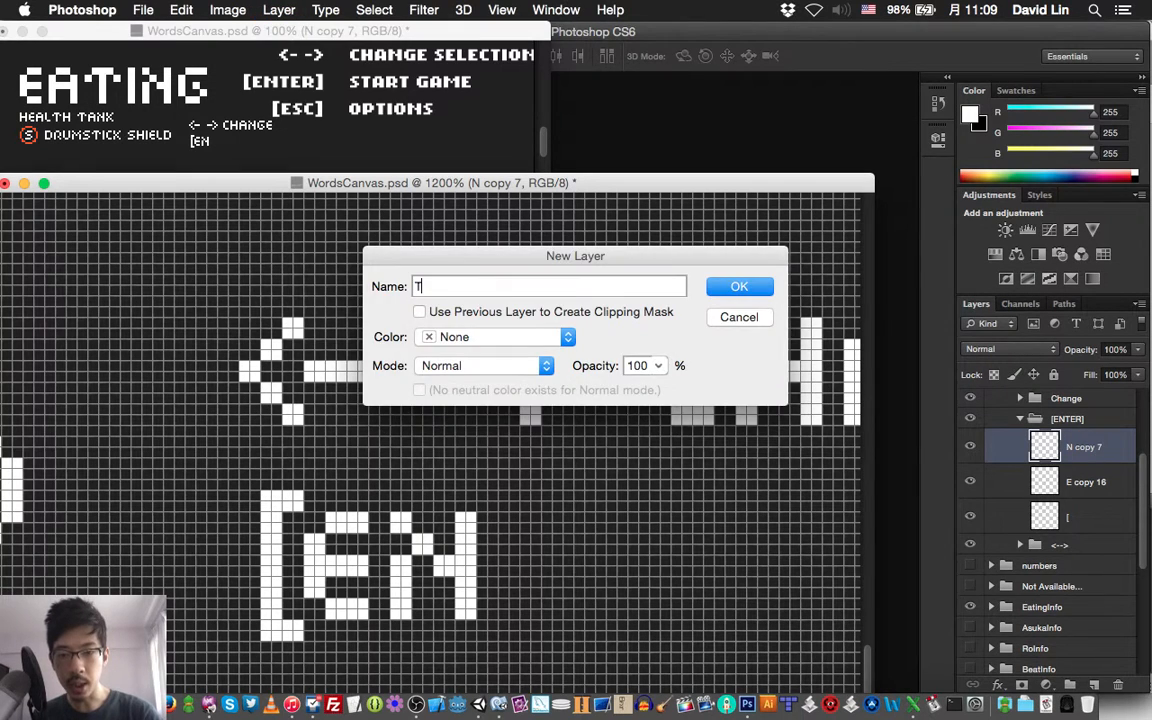
pyautogui.press('Return')
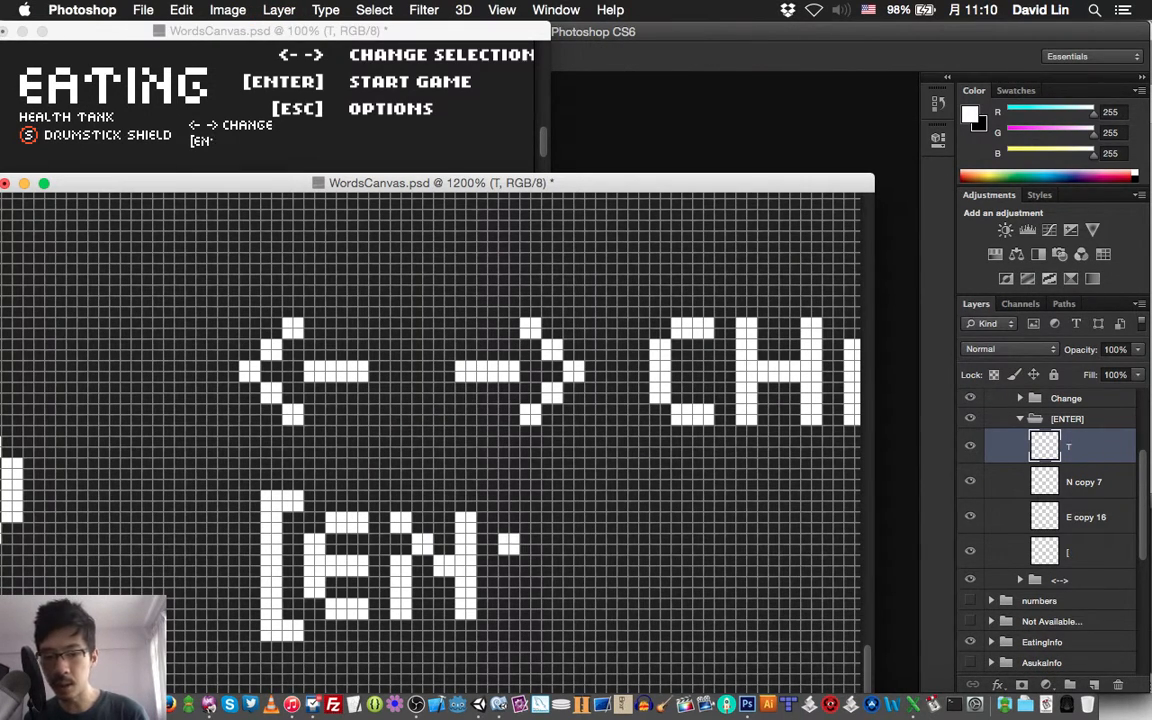
pyautogui.moveTo(536, 517)
pyautogui.mouseDown()
pyautogui.moveTo(580, 514)
pyautogui.moveTo(600, 544)
pyautogui.moveTo(545, 526)
pyautogui.moveTo(546, 615)
pyautogui.mouseUp()
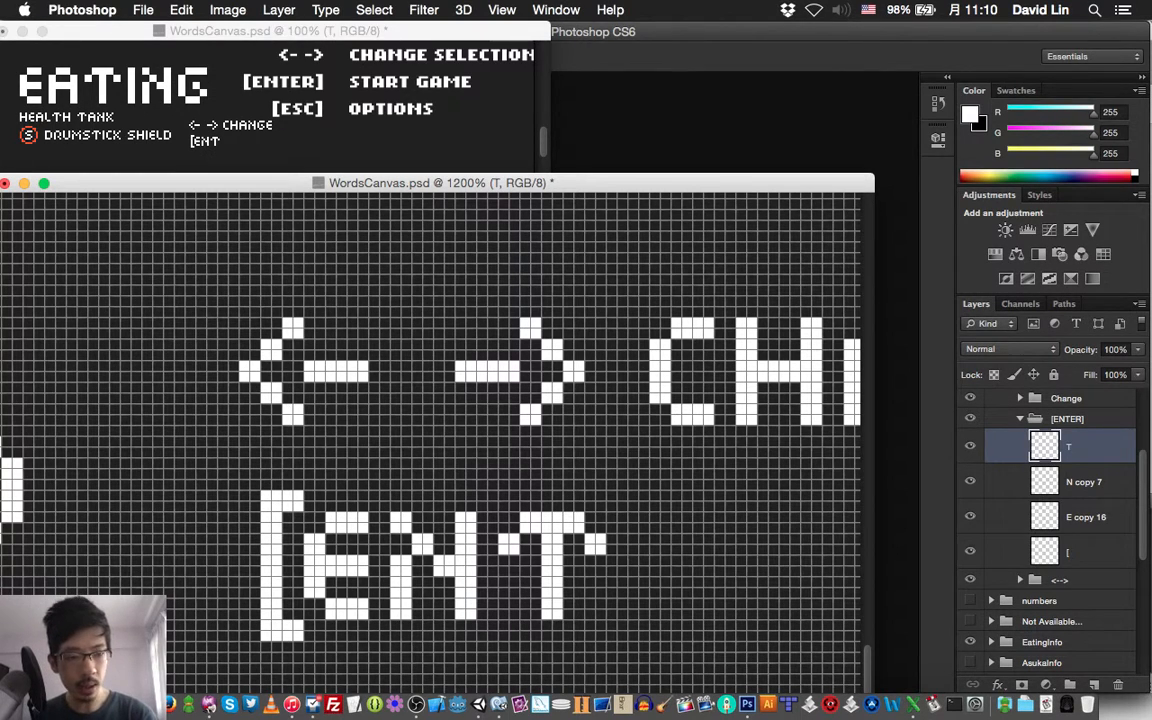
# Duplicate the E layer of the [ENTER] group, bring the copy to the top and shift it 30 pixels right, beside the T
pyautogui.hotkey('alt', '[')
pyautogui.hotkey('alt', '[')
pyautogui.press('super+j')
pyautogui.press('super+shift+bracketright')
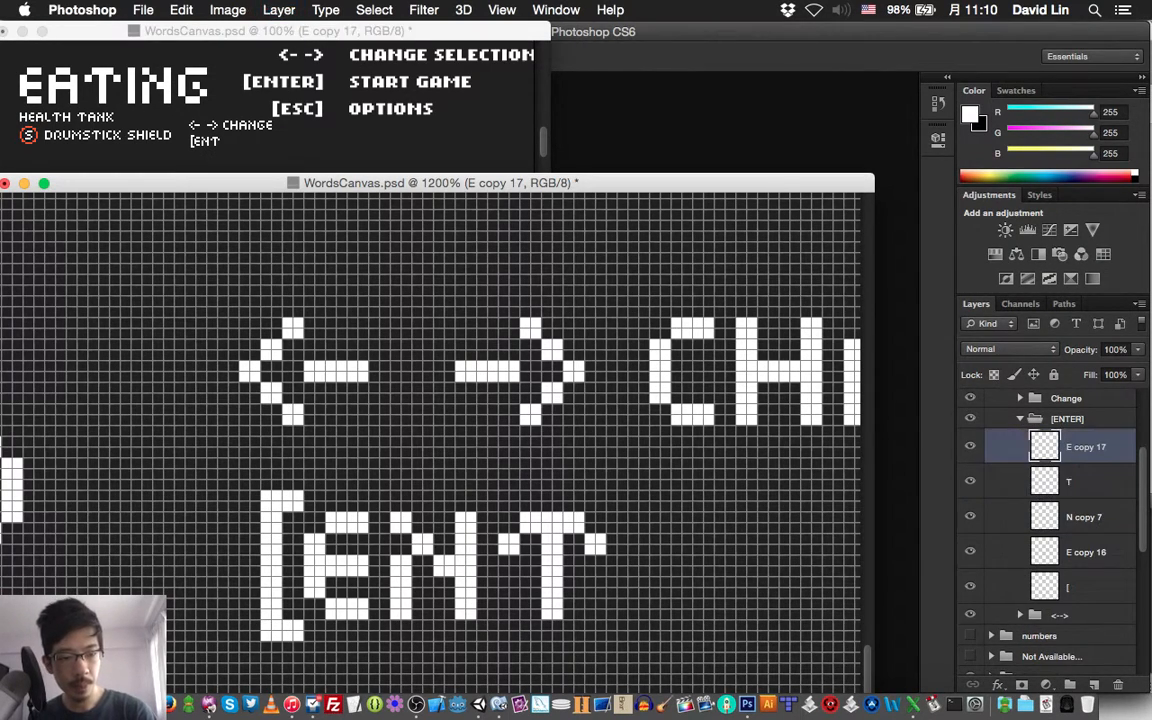
pyautogui.press('v')
pyautogui.hotkey('shift', 'Right')
pyautogui.hotkey('shift', 'Right')
pyautogui.hotkey('shift', 'Right')
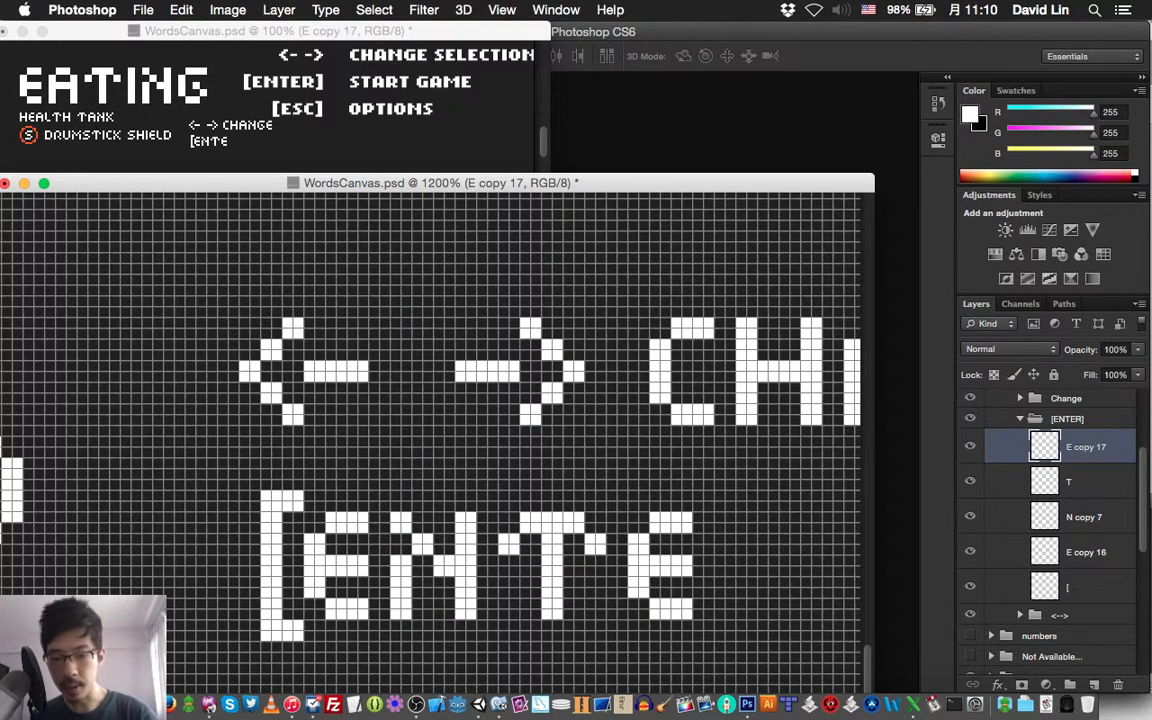
# Add a layer named "R" above the second E, paint a white letter R, 8 by 10 pixels, beside it, and save
pyautogui.press('super+shift+n')
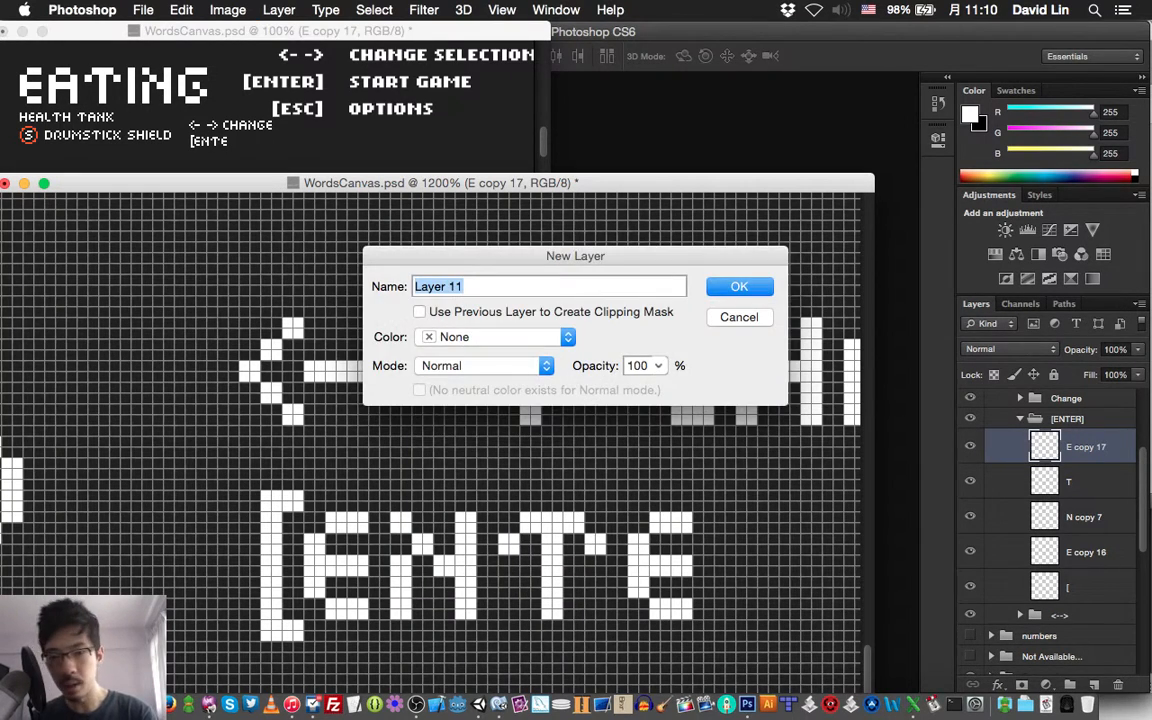
pyautogui.write('R')
pyautogui.press('Return')
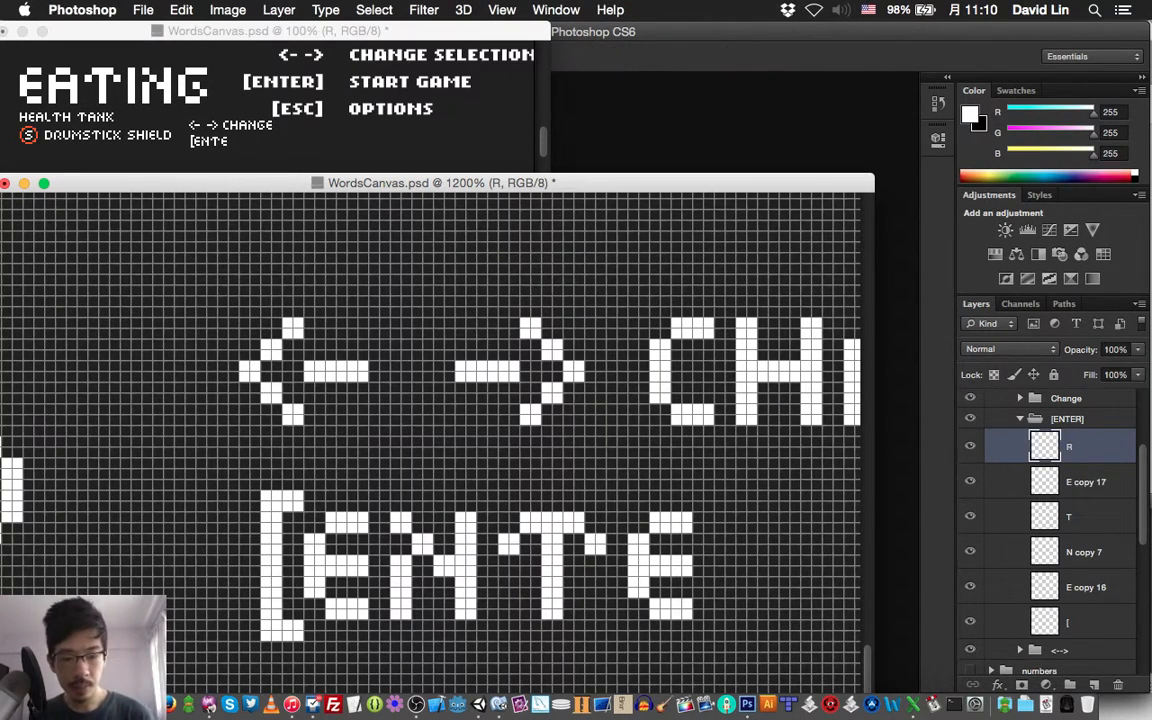
pyautogui.moveTo(730, 549)
pyautogui.mouseDown()
pyautogui.moveTo(730, 538)
pyautogui.moveTo(719, 549)
pyautogui.mouseUp()
pyautogui.moveTo(752, 517)
pyautogui.mouseDown()
pyautogui.moveTo(752, 528)
pyautogui.moveTo(793, 539)
pyautogui.moveTo(795, 571)
pyautogui.moveTo(763, 582)
pyautogui.moveTo(784, 614)
pyautogui.mouseUp()
pyautogui.click(795, 614)
pyautogui.moveTo(730, 561)
pyautogui.mouseDown()
pyautogui.moveTo(719, 561)
pyautogui.moveTo(719, 614)
pyautogui.mouseUp()
pyautogui.click(143, 9)
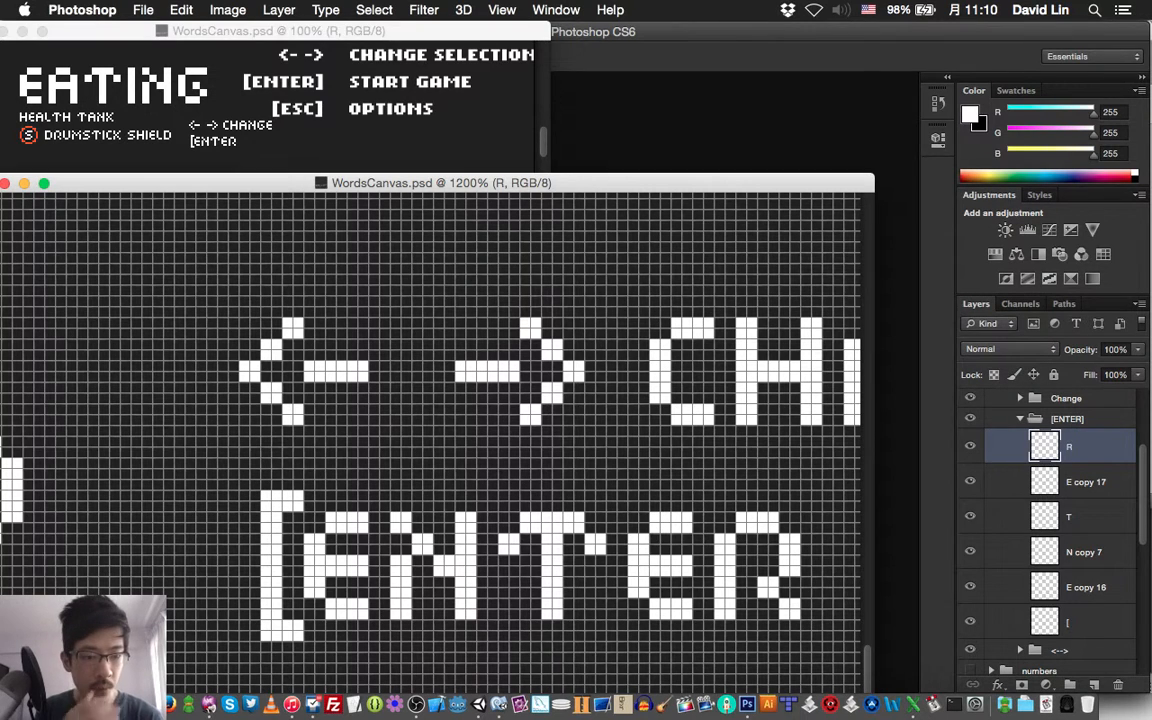
# Shift the opening bracket layer two pixels to the left, away from the first E
pyautogui.click(1070, 622)
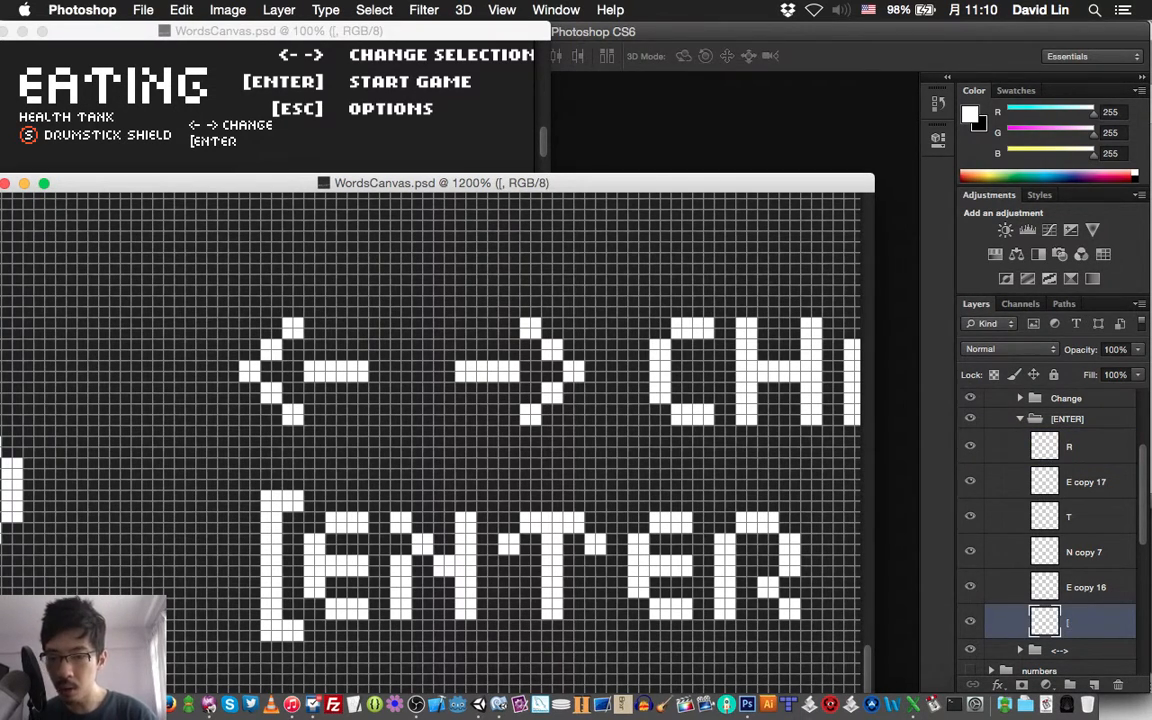
pyautogui.press('Left')
pyautogui.press('Left')
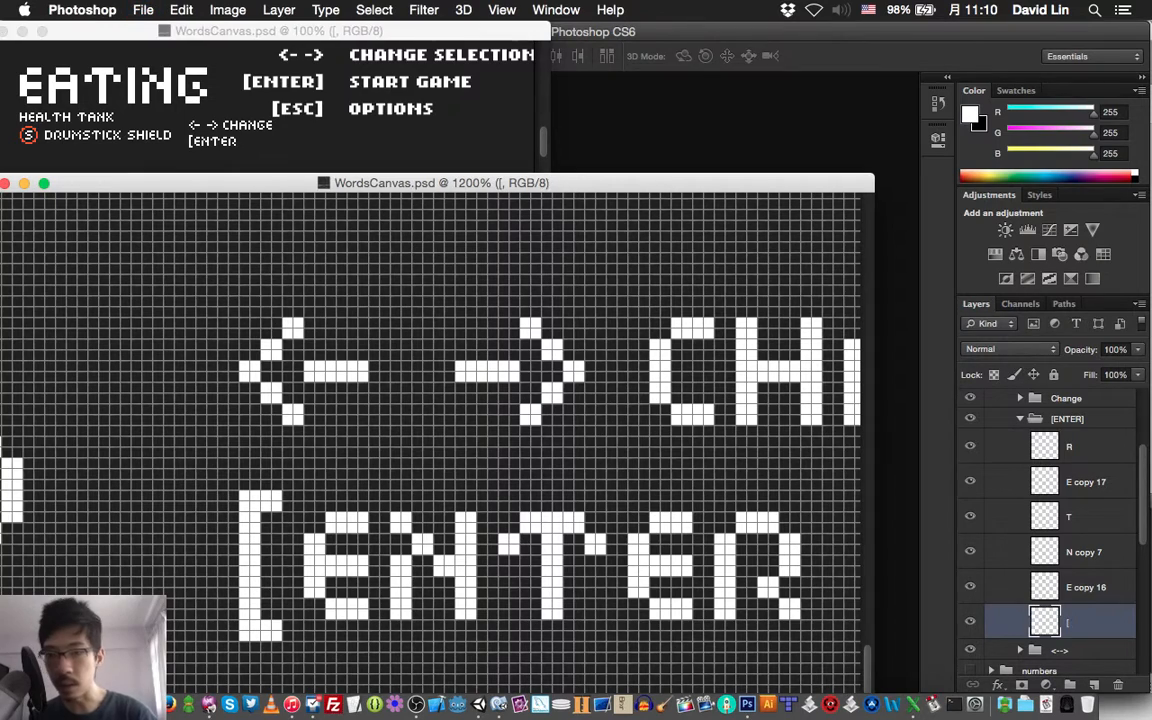
# Duplicate the opening bracket layer, bring the copy above the R layer and flip it horizontally
pyautogui.press('super+j')
pyautogui.press('super+shift+bracketright')
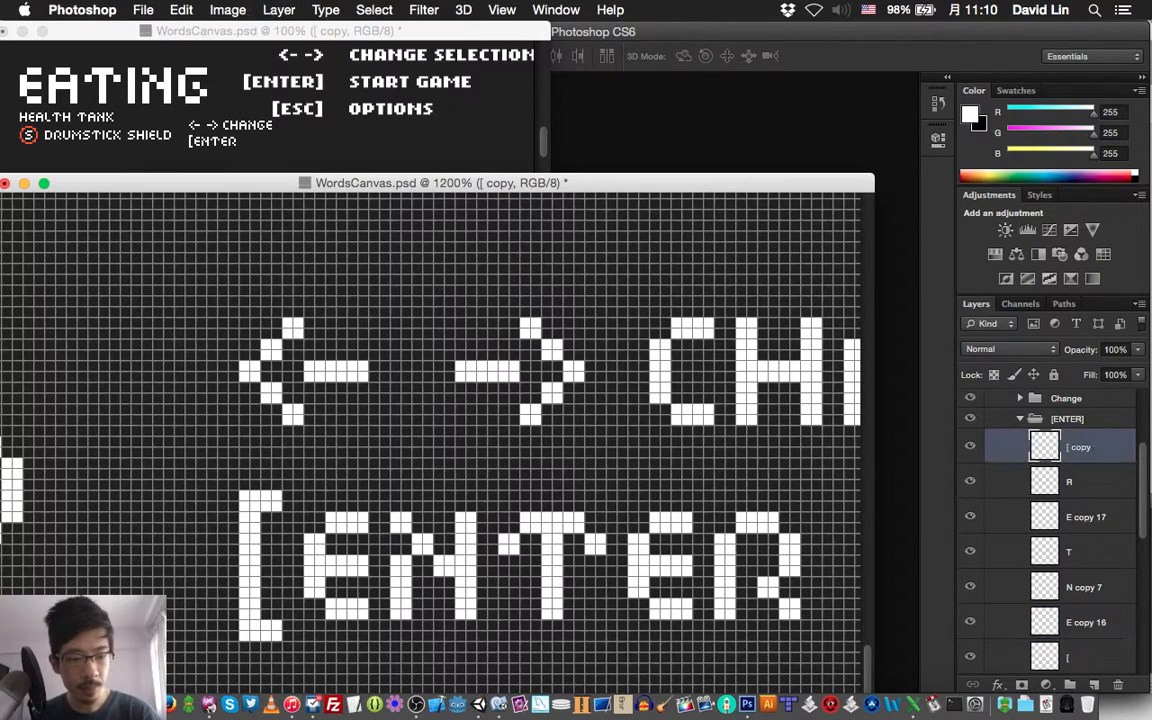
pyautogui.press('super+t')
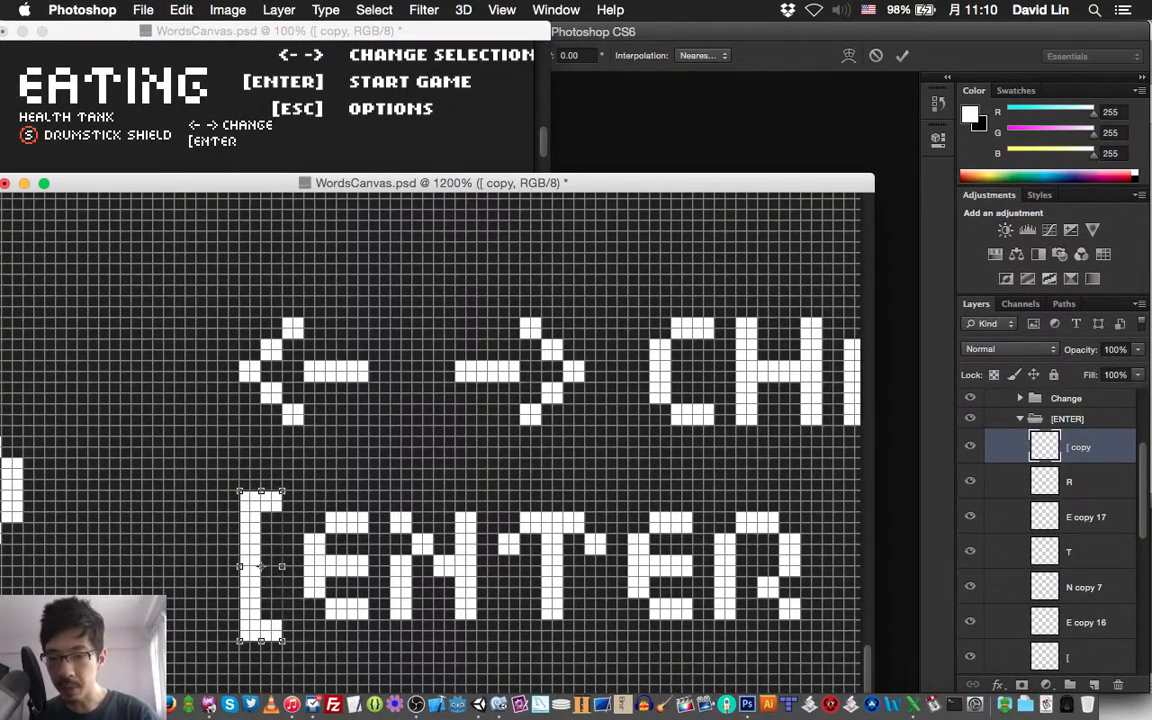
pyautogui.rightClick(259, 566)
pyautogui.click(316, 659)
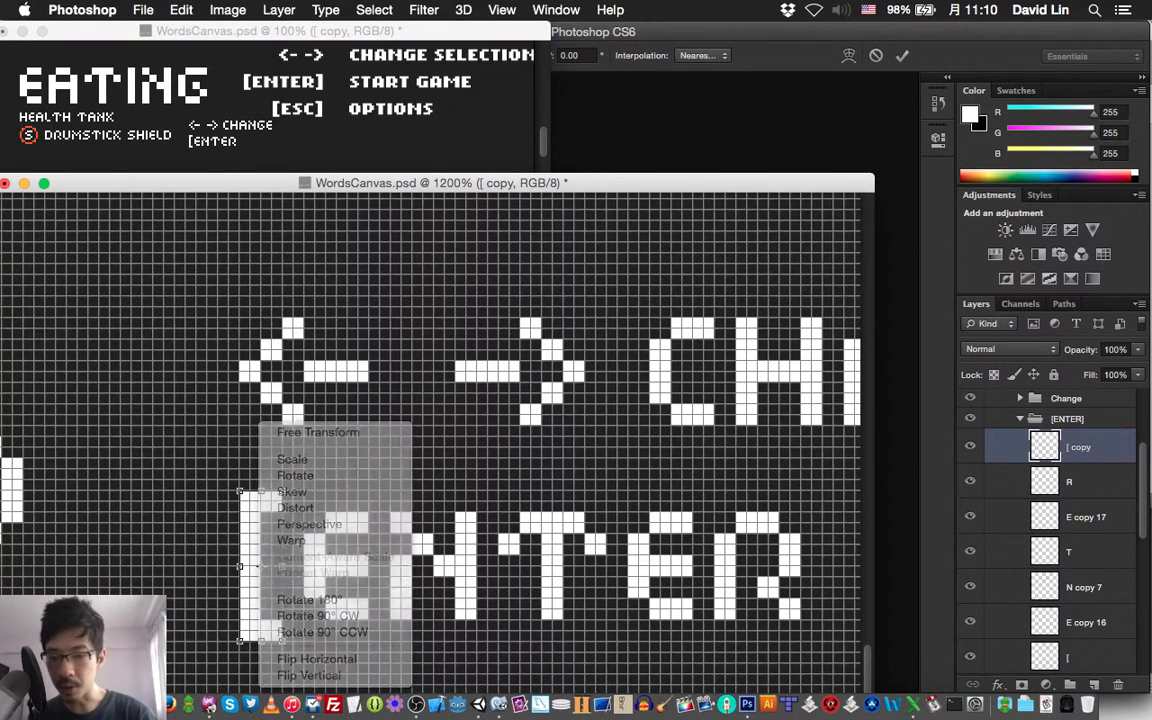
pyautogui.press('Return')
# Move the flipped bracket right until it stands two pixels after the R, and save the document
pyautogui.hotkey('shift', 'Right')
pyautogui.hotkey('shift', 'Right')
pyautogui.hotkey('shift', 'Right')
pyautogui.hotkey('shift', 'Right')
pyautogui.hotkey('shift', 'Right')
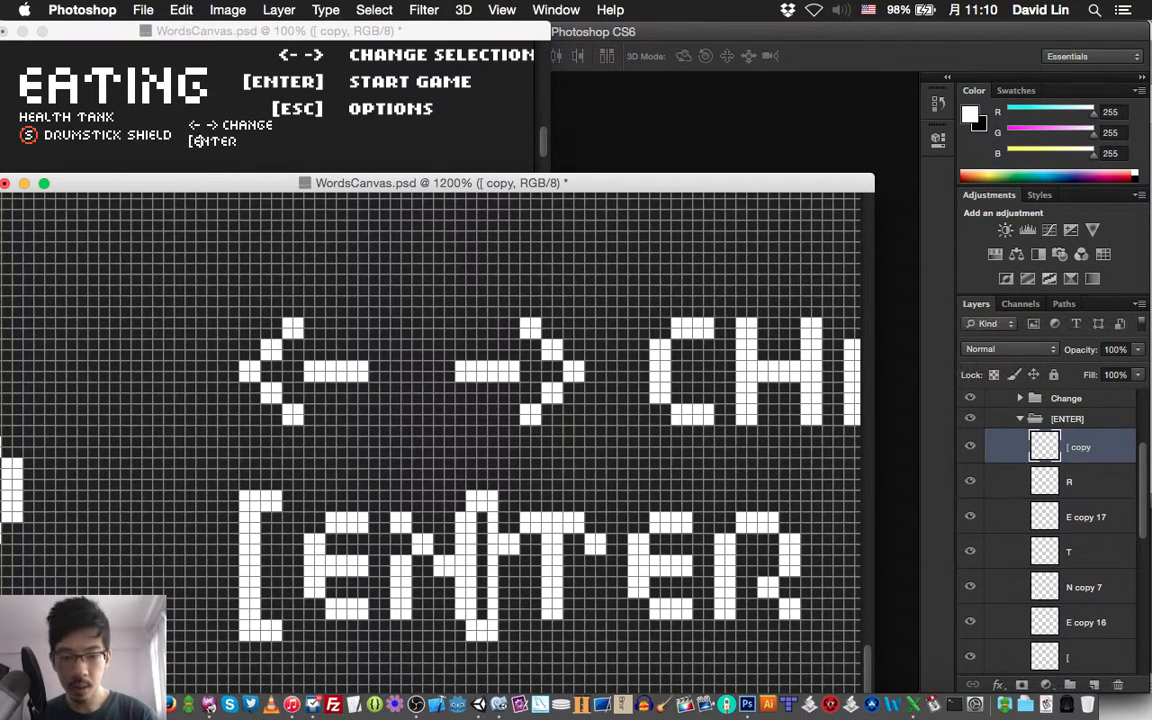
pyautogui.press('Right')
pyautogui.press('Right')
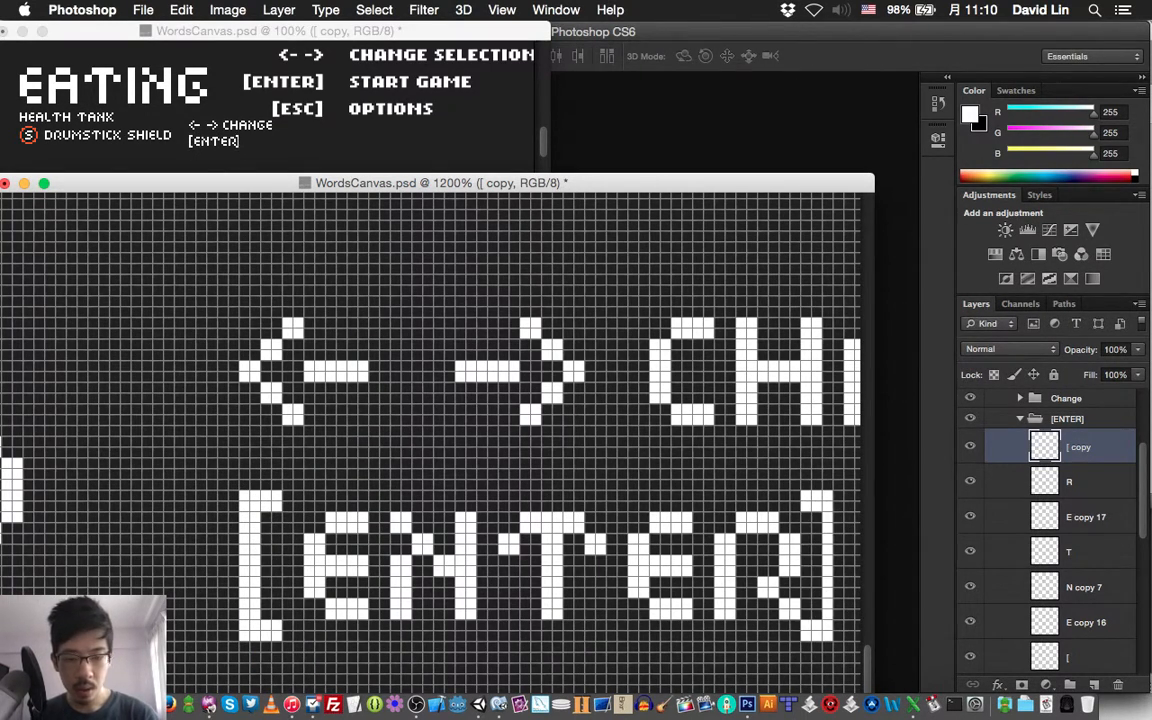
pyautogui.press('Right')
pyautogui.press('Right')
pyautogui.hscroll(4, 430, 440)
pyautogui.scroll(-2, 430, 440)
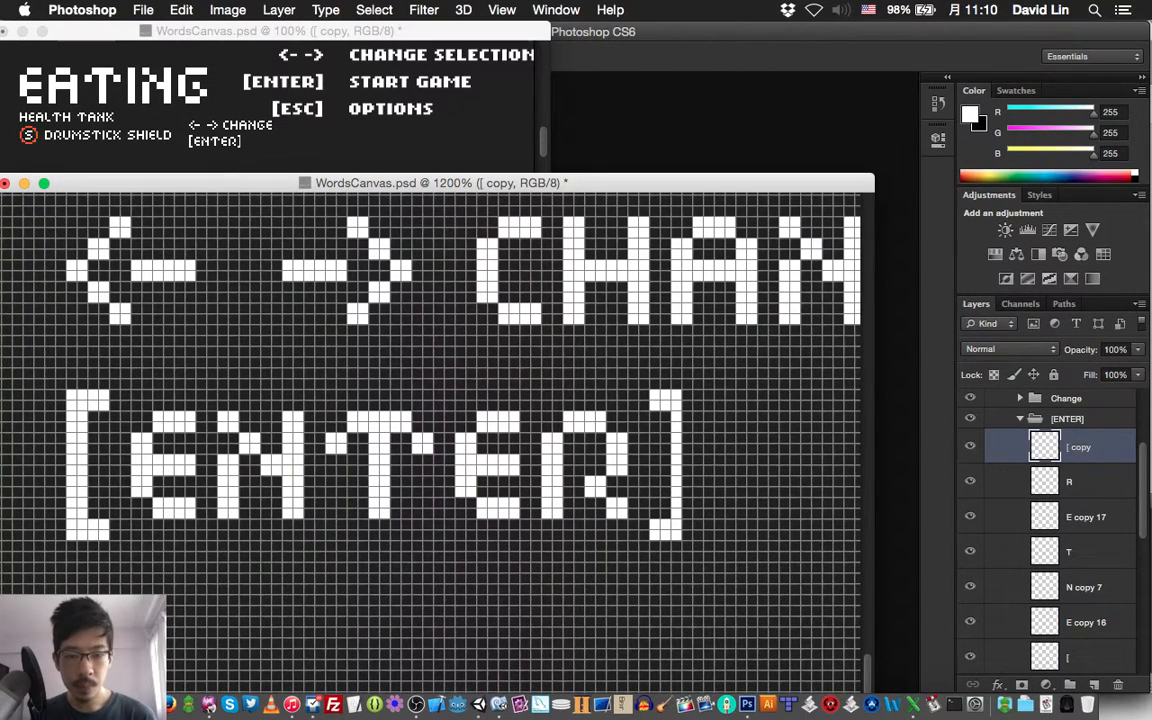
pyautogui.press('Right')
pyautogui.press('super+s')
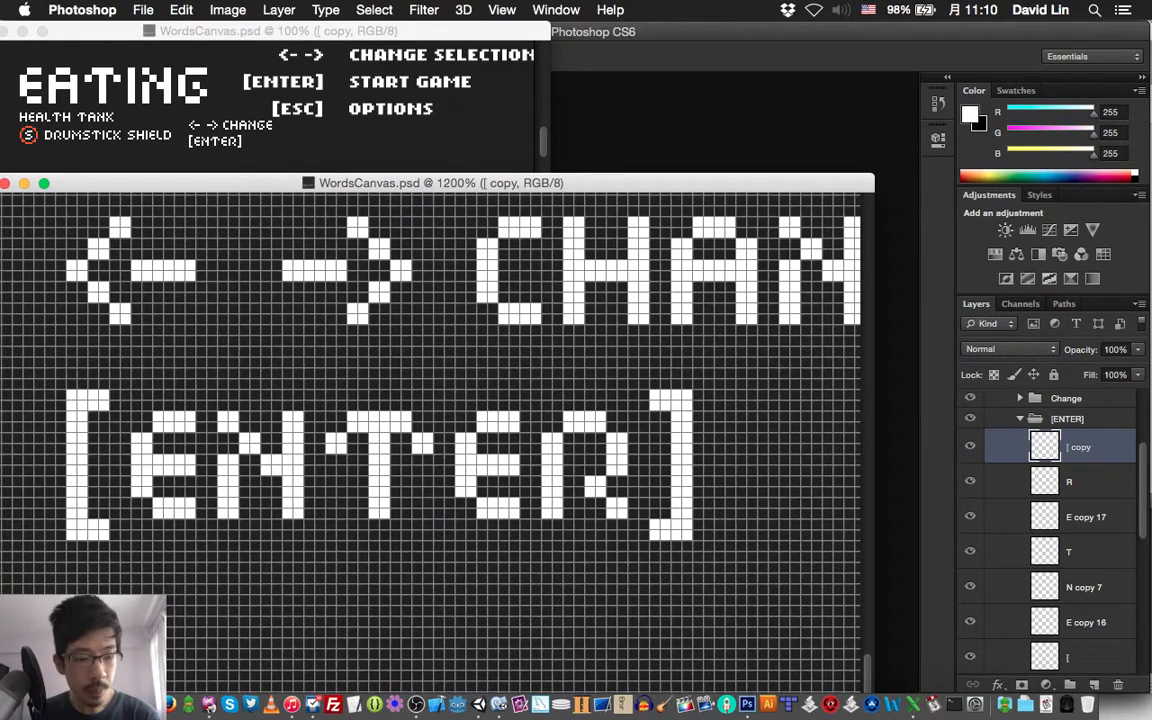
# Move the whole [ENTER] group 26 pixels left so its closing bracket ends level with the right arrow's tip, and save
pyautogui.click(1020, 419)
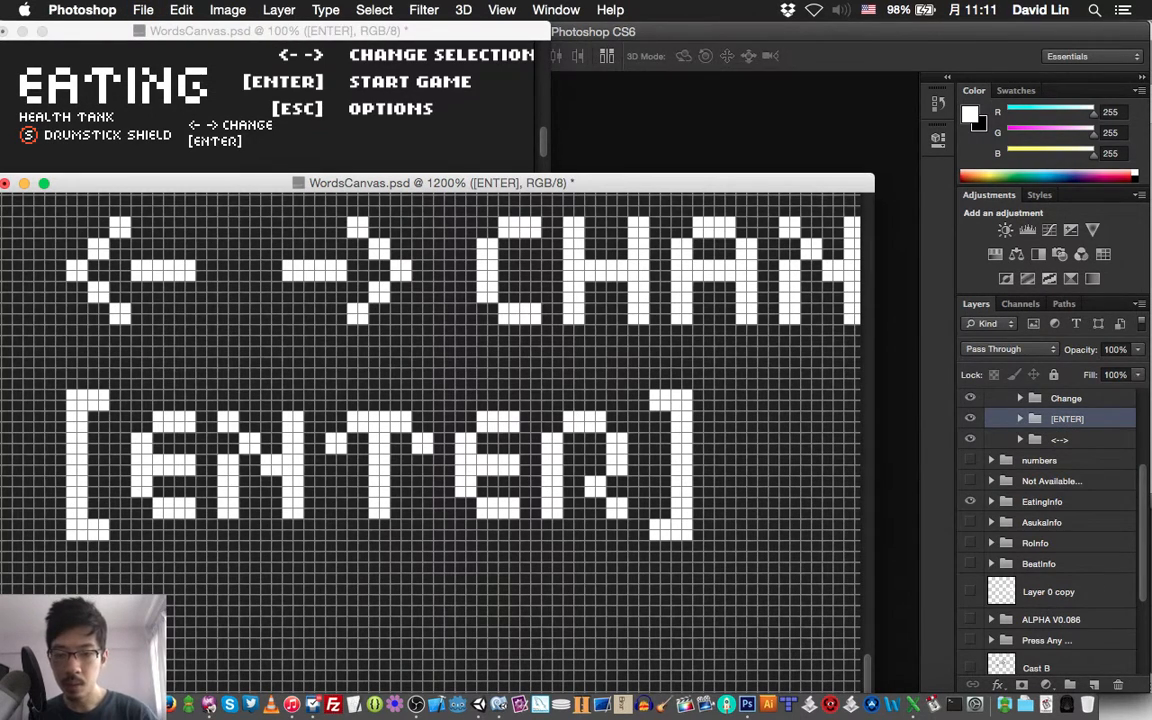
pyautogui.hotkey('shift', 'Left')
pyautogui.hotkey('shift', 'Left')
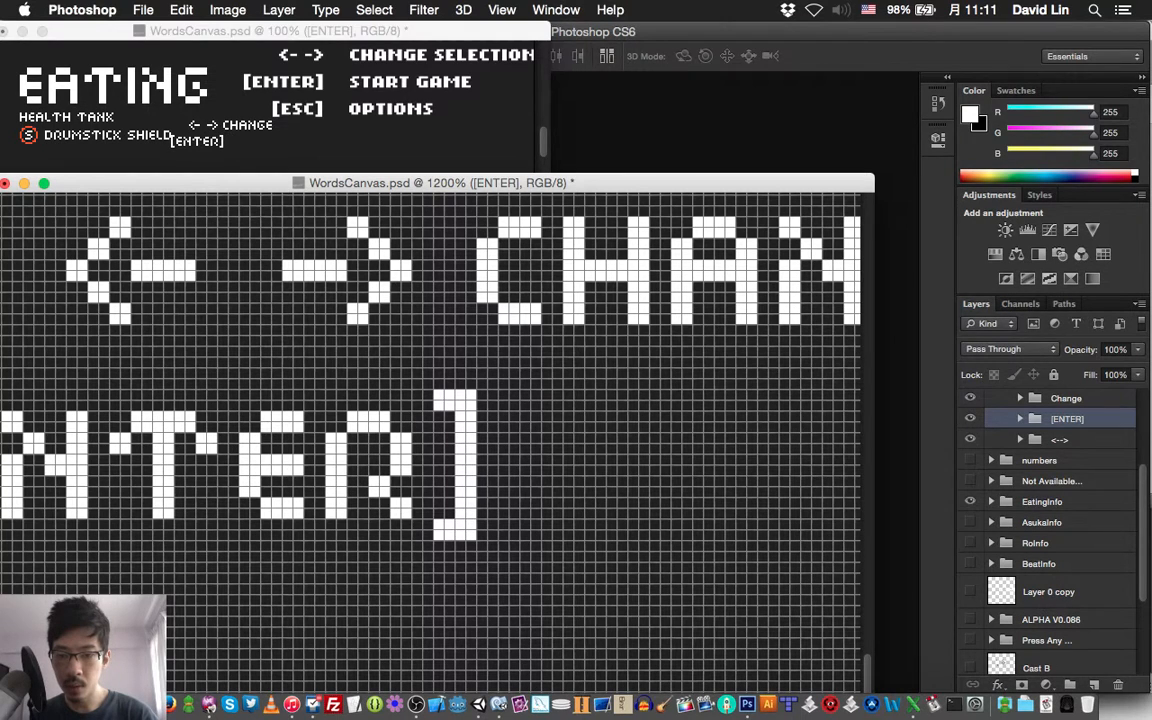
pyautogui.press('Left')
pyautogui.press('Left')
pyautogui.press('Left')
pyautogui.press('Left')
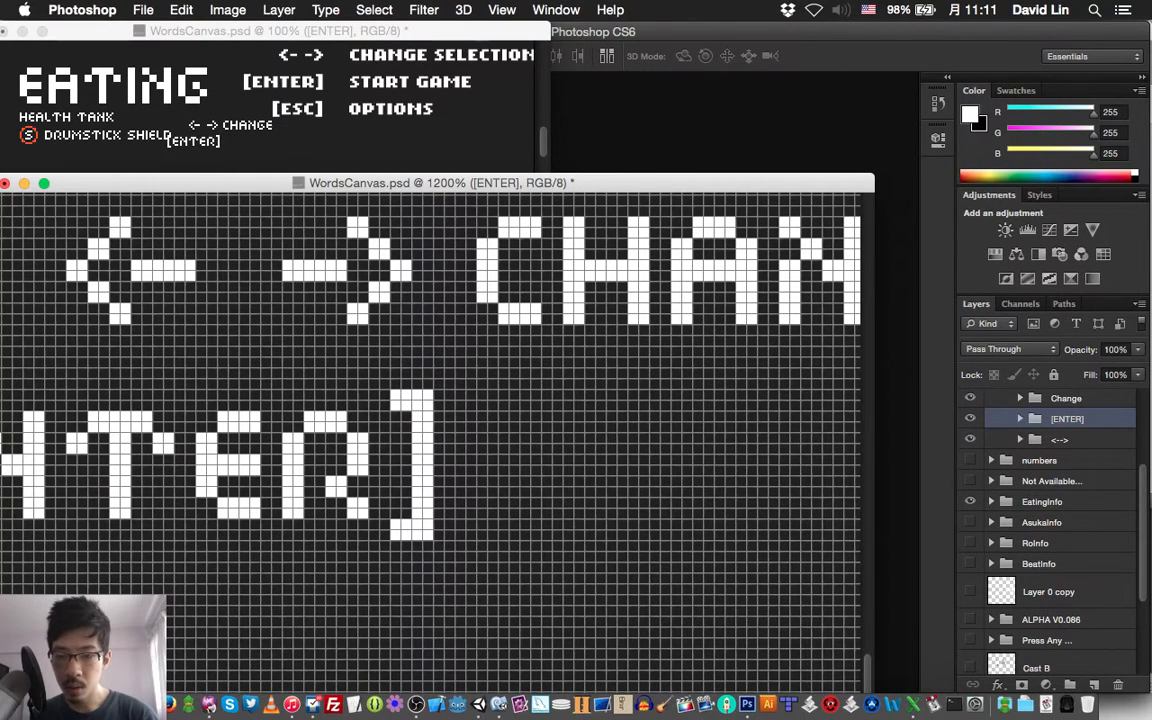
pyautogui.press('Left')
pyautogui.press('Left')
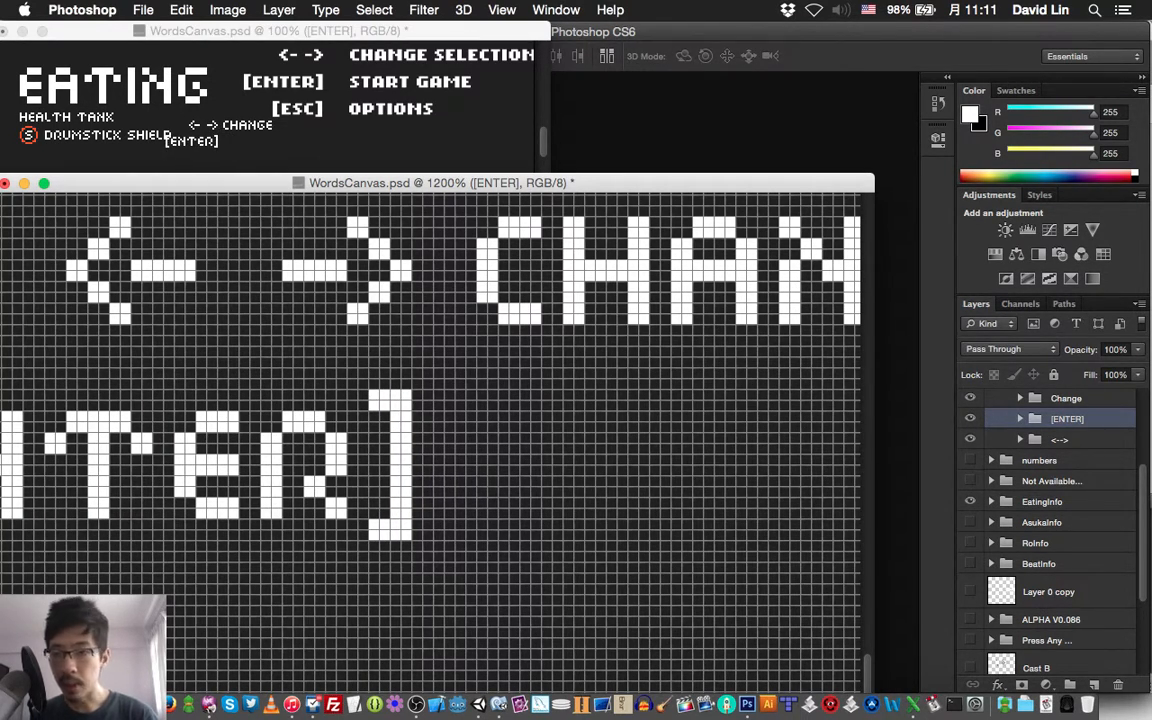
pyautogui.press('super+s')
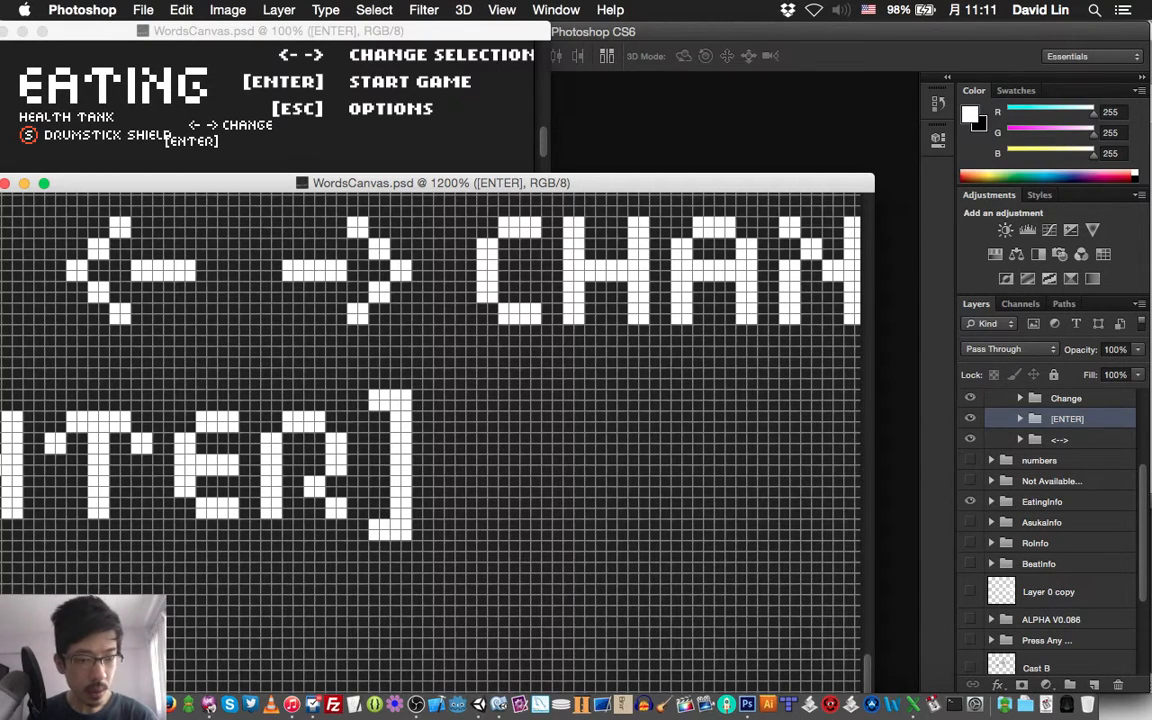
# Hide the EatingInfo group, move the whole CharSelect group 30 pixels left, and save the document
pyautogui.click(970, 502)
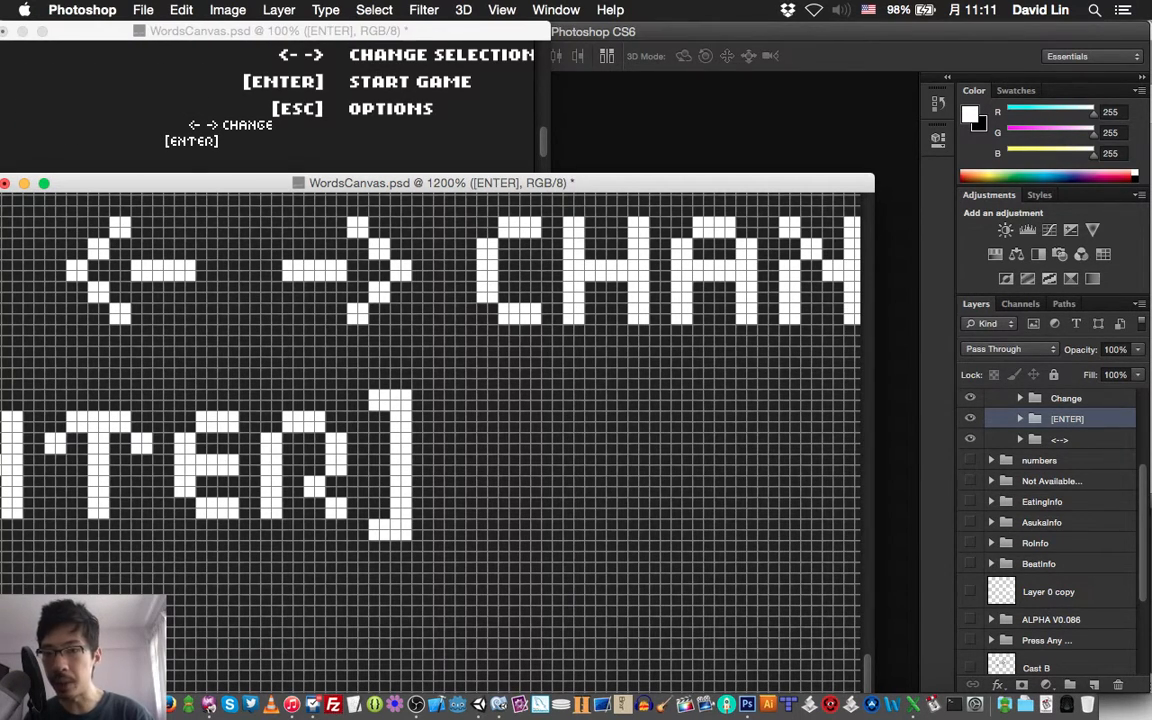
pyautogui.scroll(3, 1050, 520)
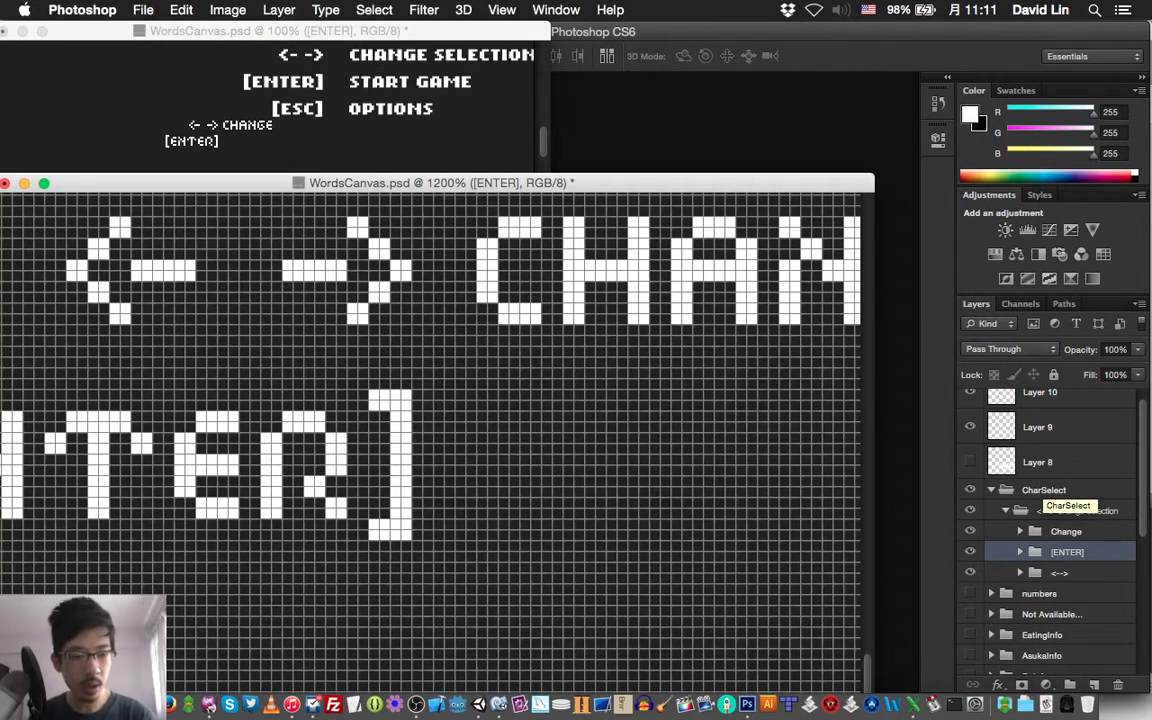
pyautogui.click(1044, 490)
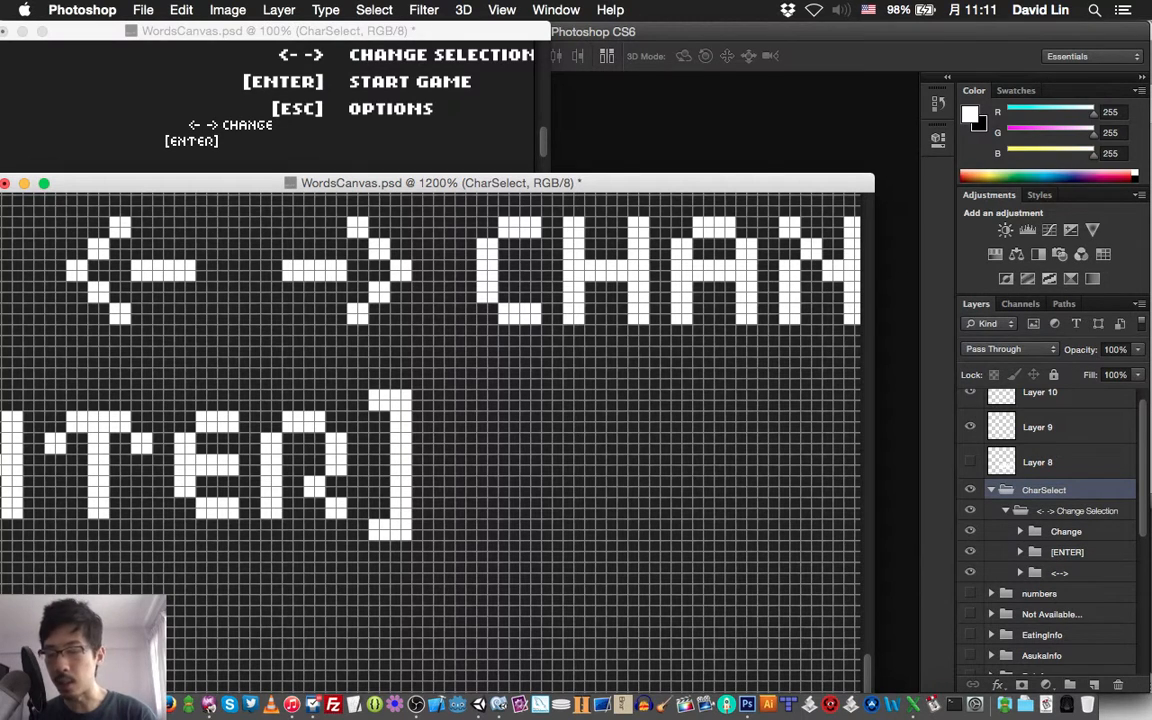
pyautogui.press('Left')
pyautogui.press('Left')
pyautogui.press('Left')
pyautogui.press('Left')
pyautogui.press('Left')
pyautogui.press('Left')
pyautogui.press('Left')
pyautogui.press('Left')
pyautogui.press('Left')
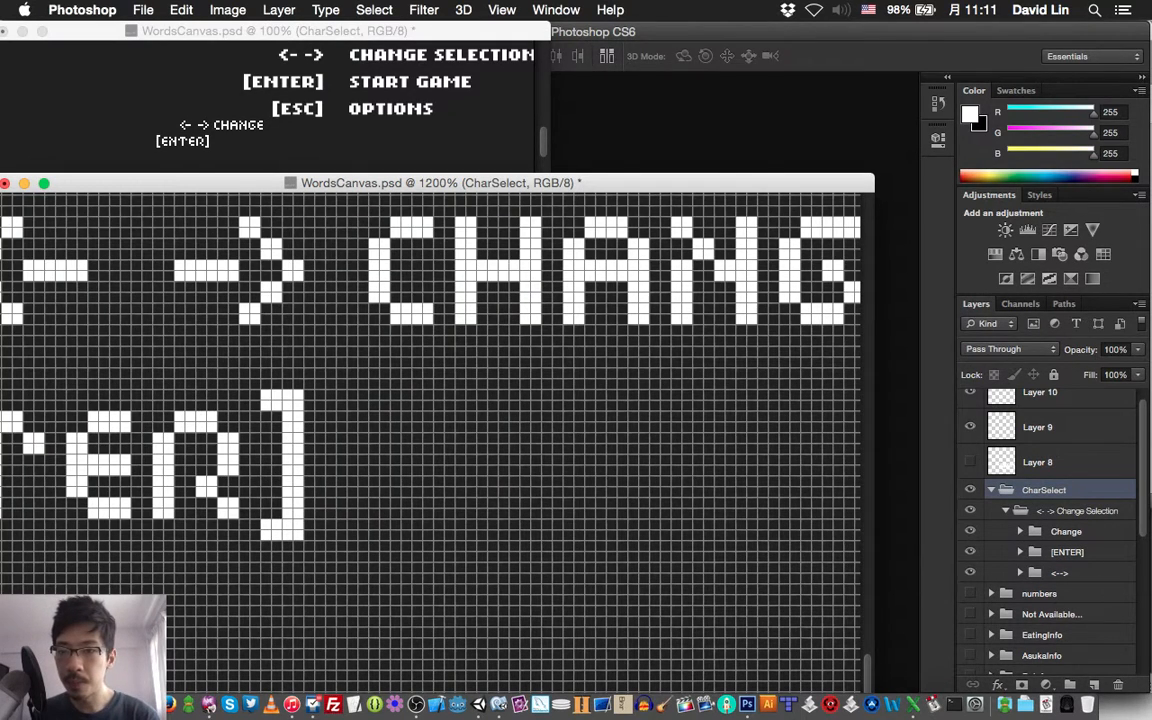
pyautogui.press('Left')
pyautogui.press('Left')
pyautogui.press('Left')
pyautogui.press('Left')
pyautogui.press('Left')
pyautogui.press('Left')
pyautogui.press('Left')
pyautogui.press('Left')
pyautogui.press('Left')
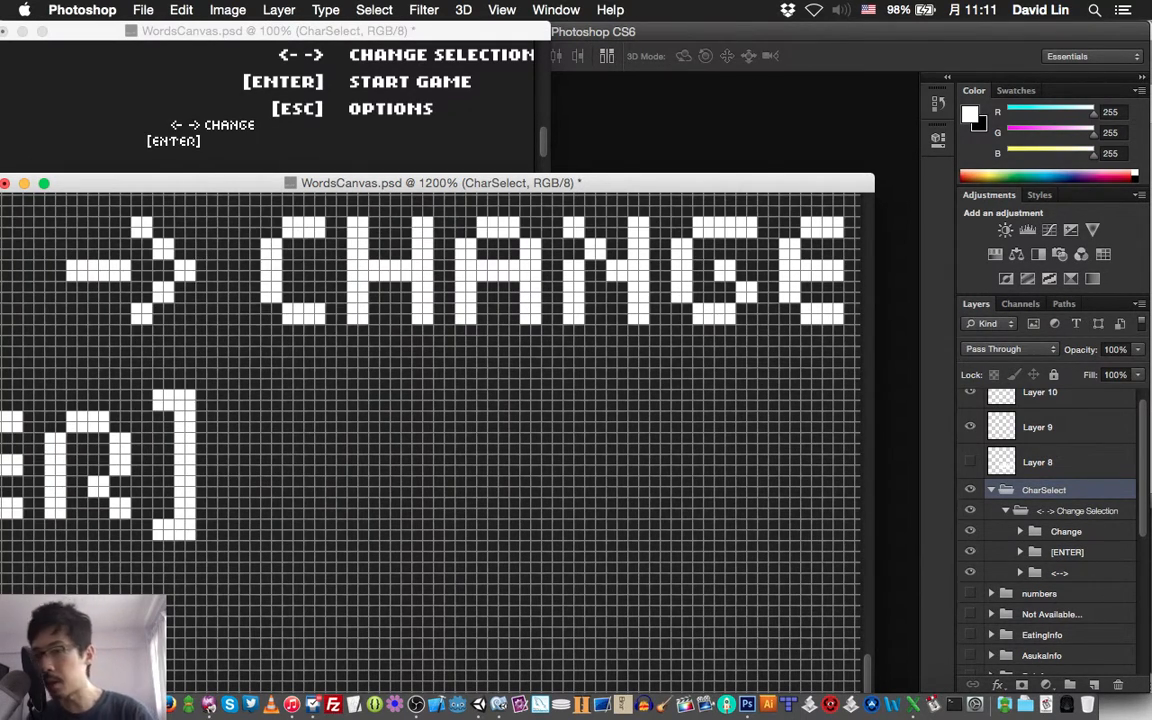
pyautogui.press('Left')
pyautogui.press('Left')
pyautogui.press('Left')
pyautogui.press('Left')
pyautogui.press('Left')
pyautogui.press('Left')
pyautogui.press('Left')
pyautogui.press('Left')
pyautogui.press('Left')
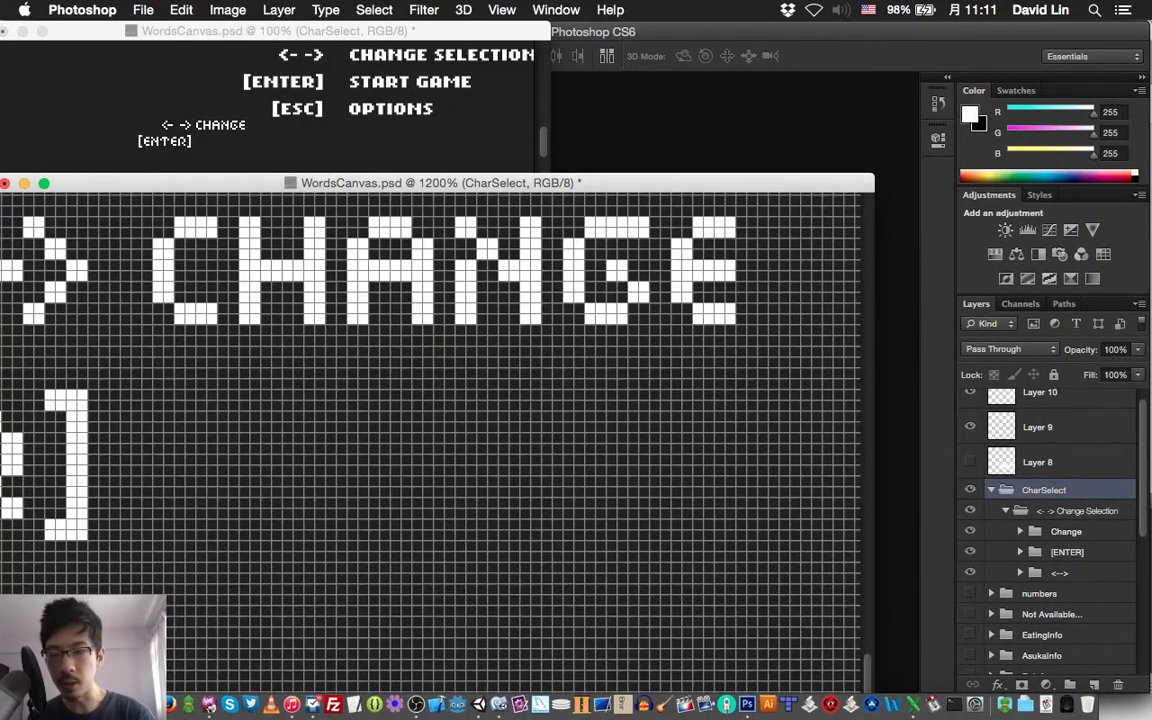
pyautogui.hscroll(-5, 430, 440)
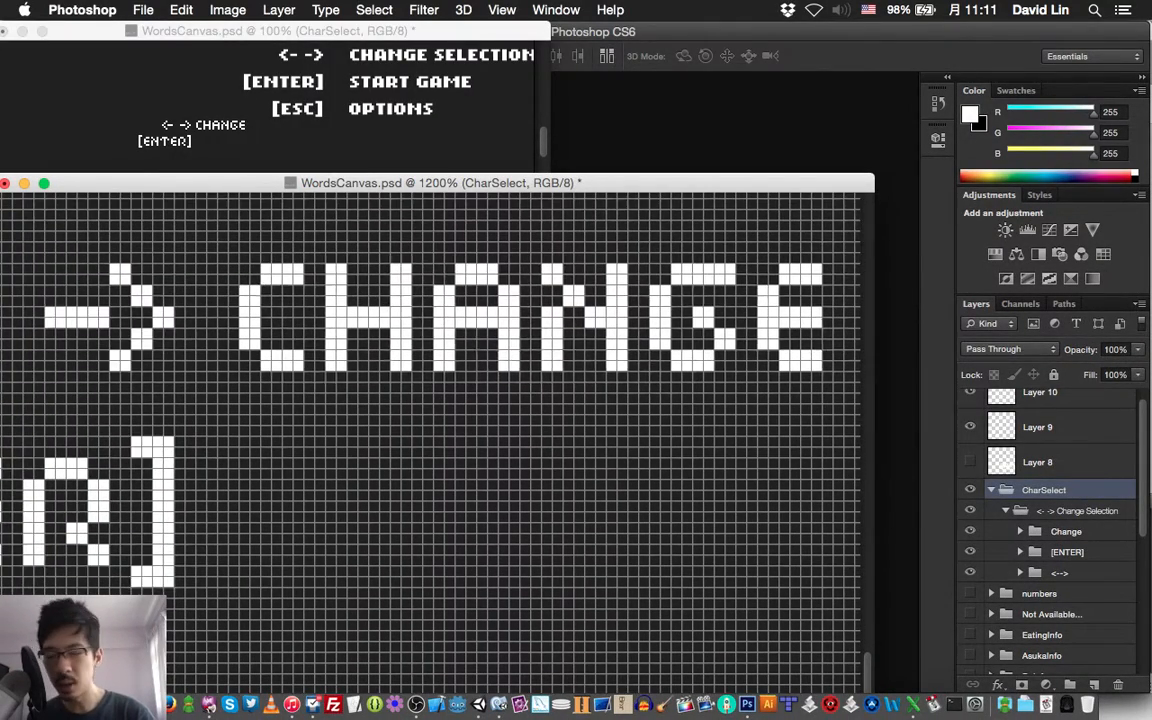
pyautogui.hscroll(-5, 430, 440)
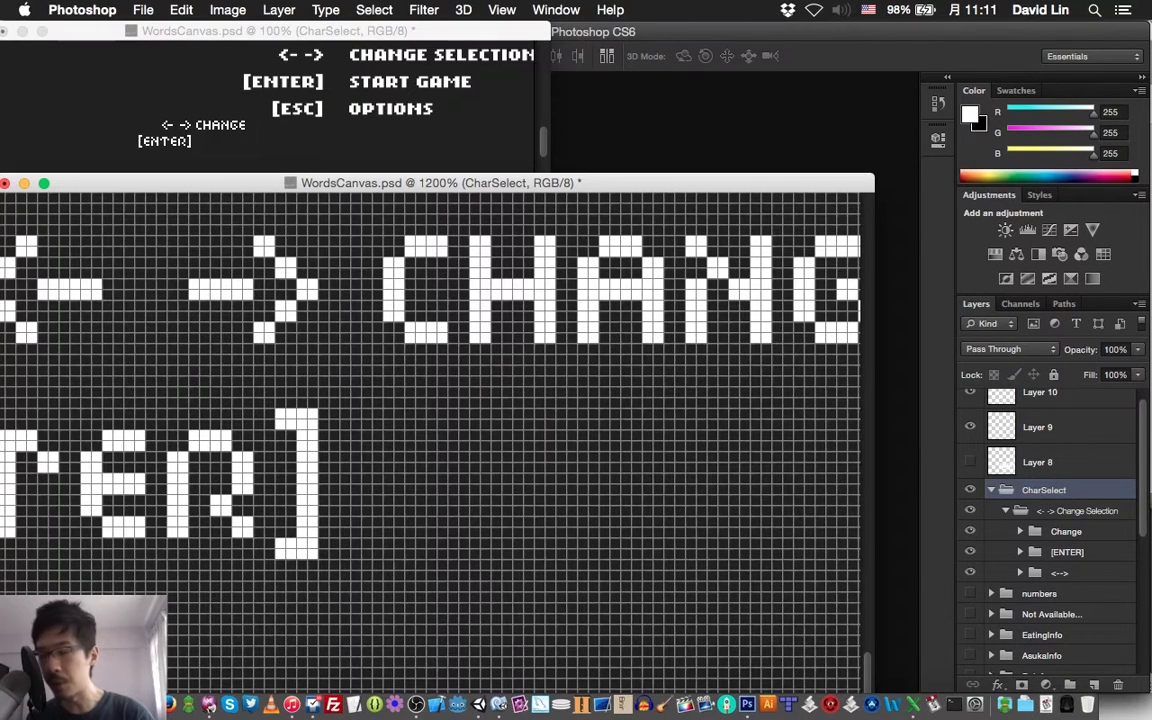
pyautogui.scroll(2, 430, 440)
pyautogui.hscroll(-2, 430, 440)
pyautogui.press('super+s')
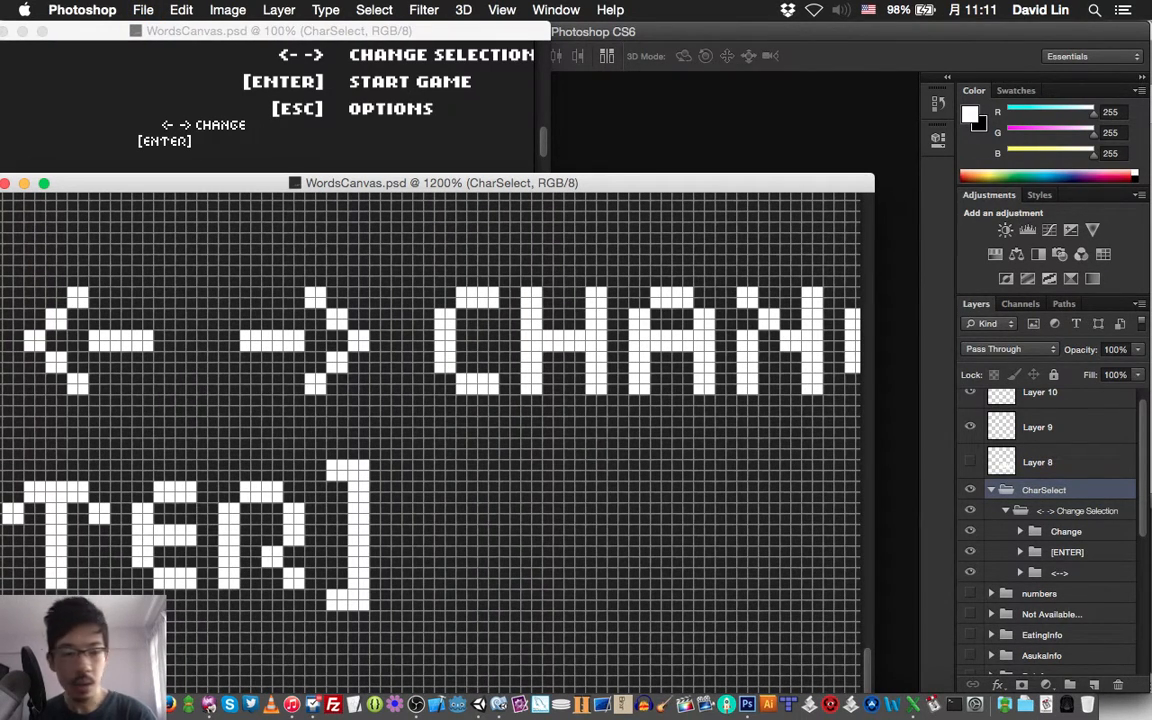
# Shift the Change group two pixels to the right, away from the arrows, and save
pyautogui.click(1066, 531)
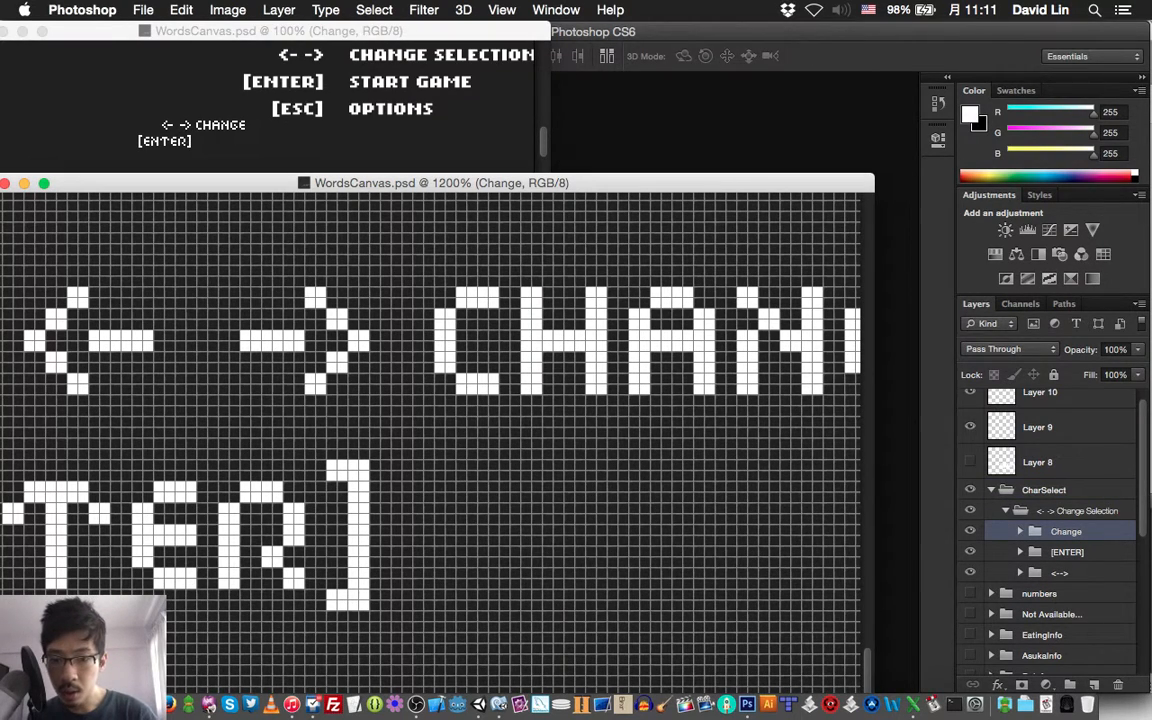
pyautogui.press('Right')
pyautogui.press('Right')
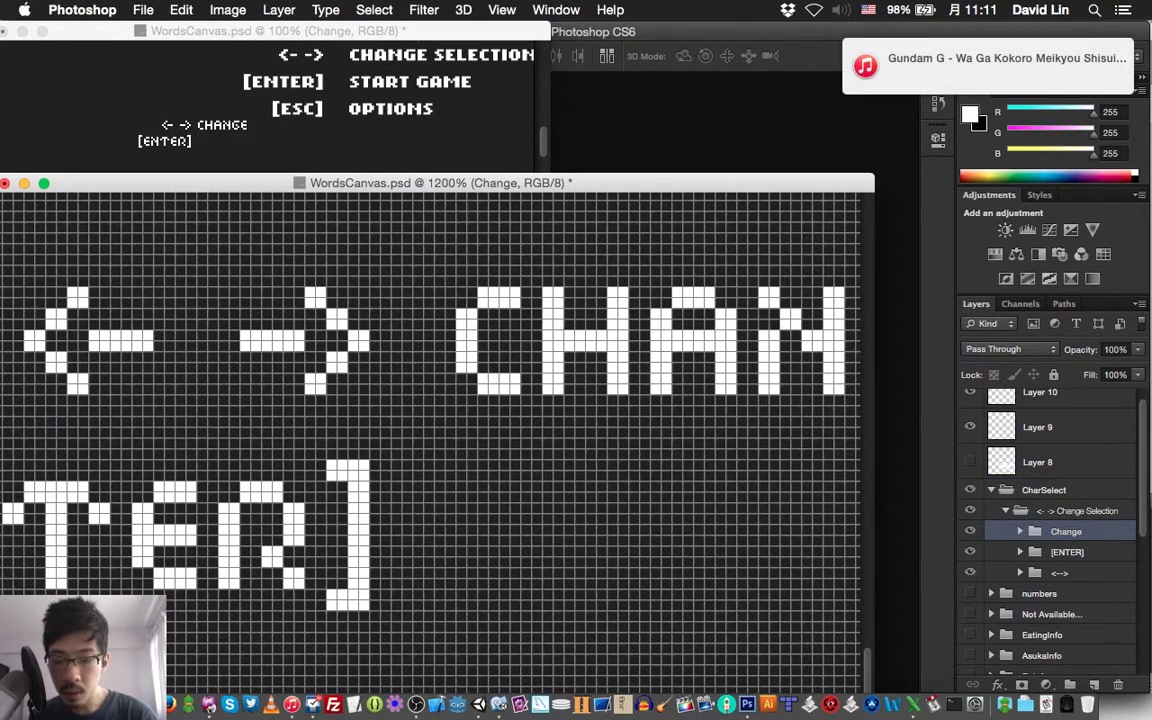
pyautogui.press('super+s')
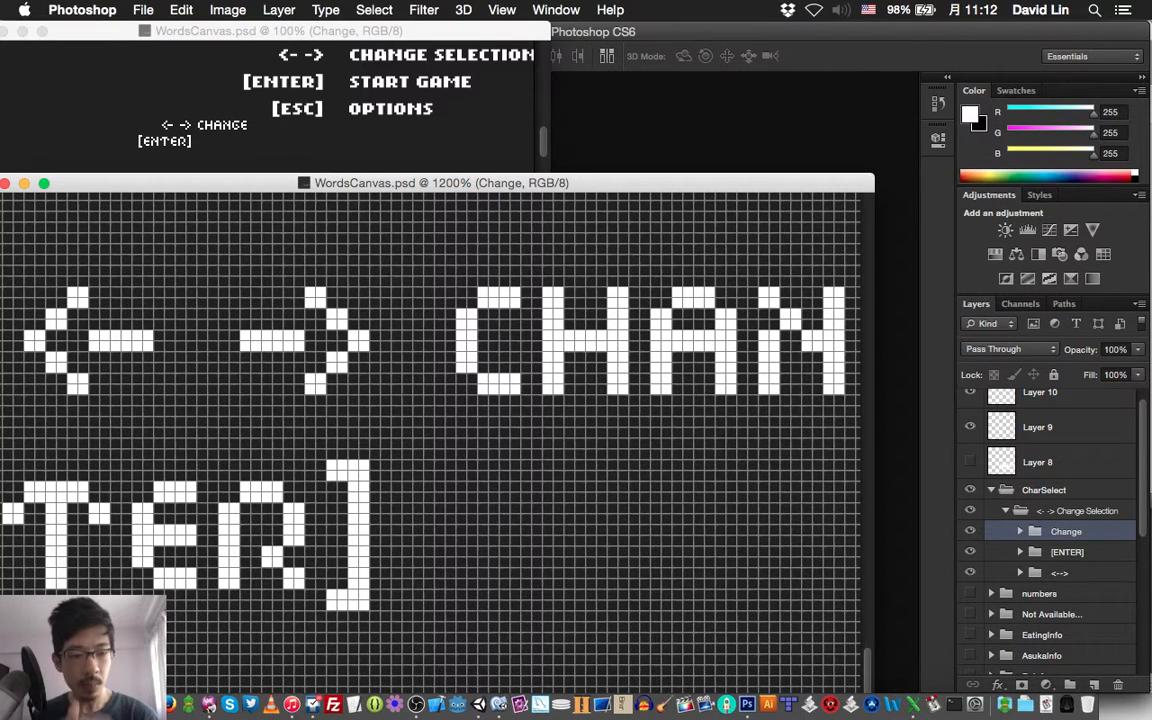
# Create a layer group named "Start Game" above the Change group
pyautogui.press('super+g')
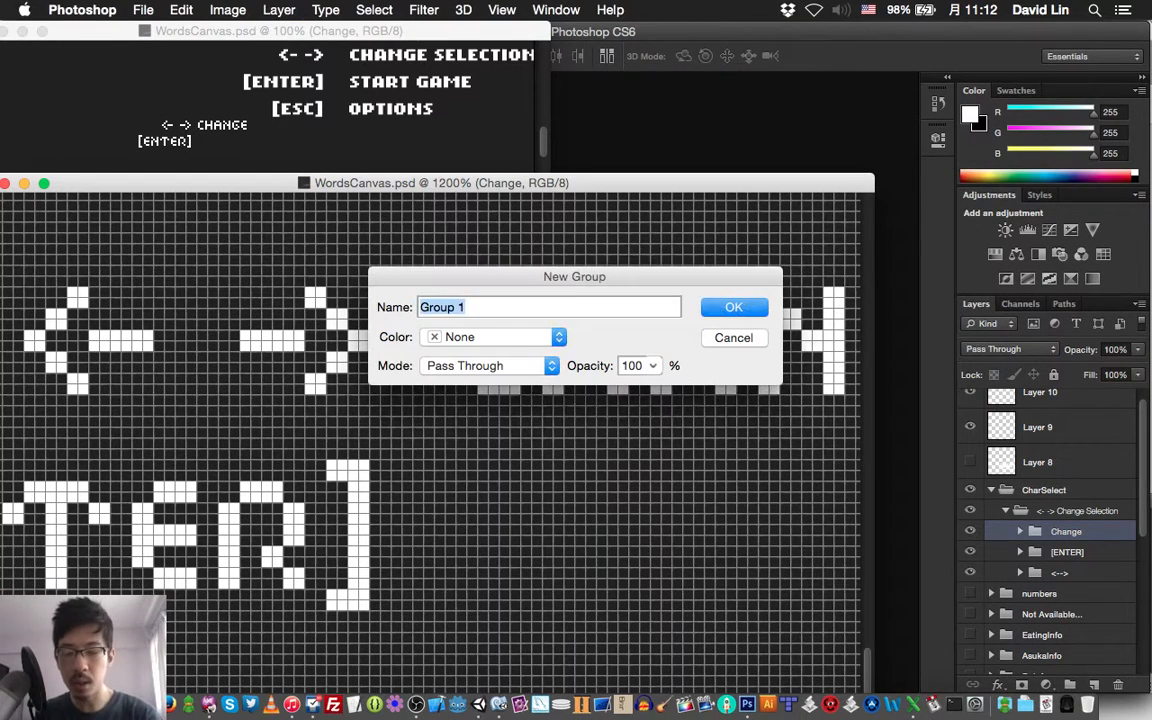
pyautogui.write('Start')
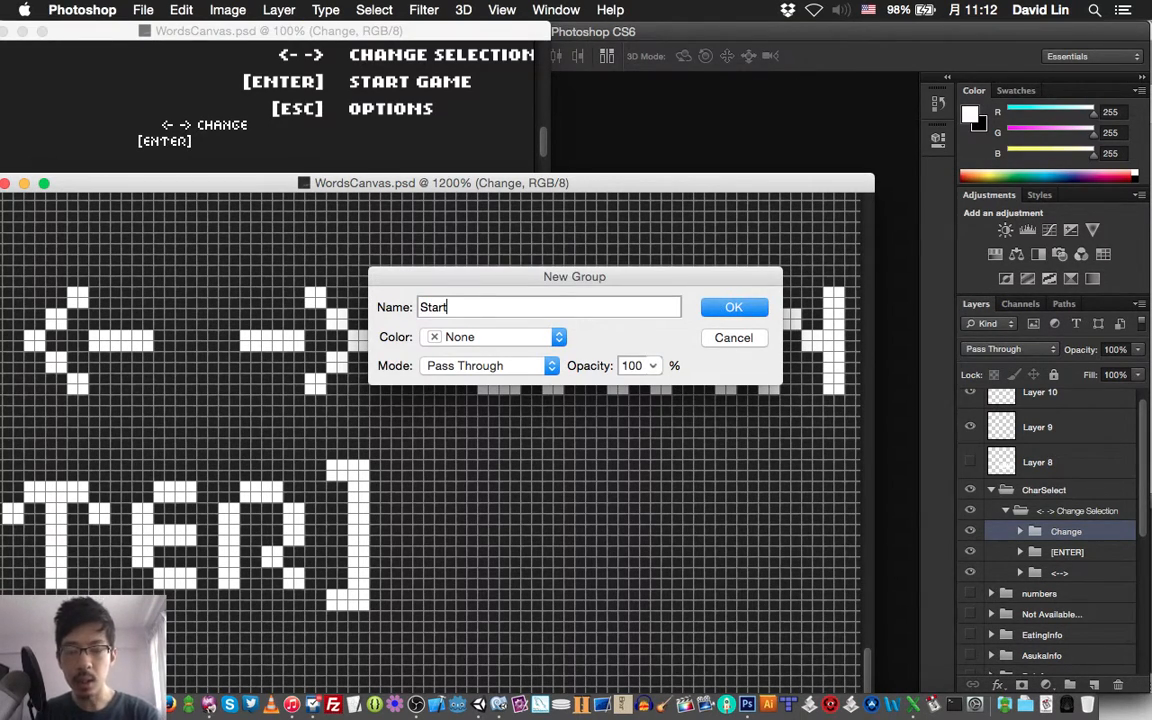
pyautogui.write(' Game')
pyautogui.press('Return')
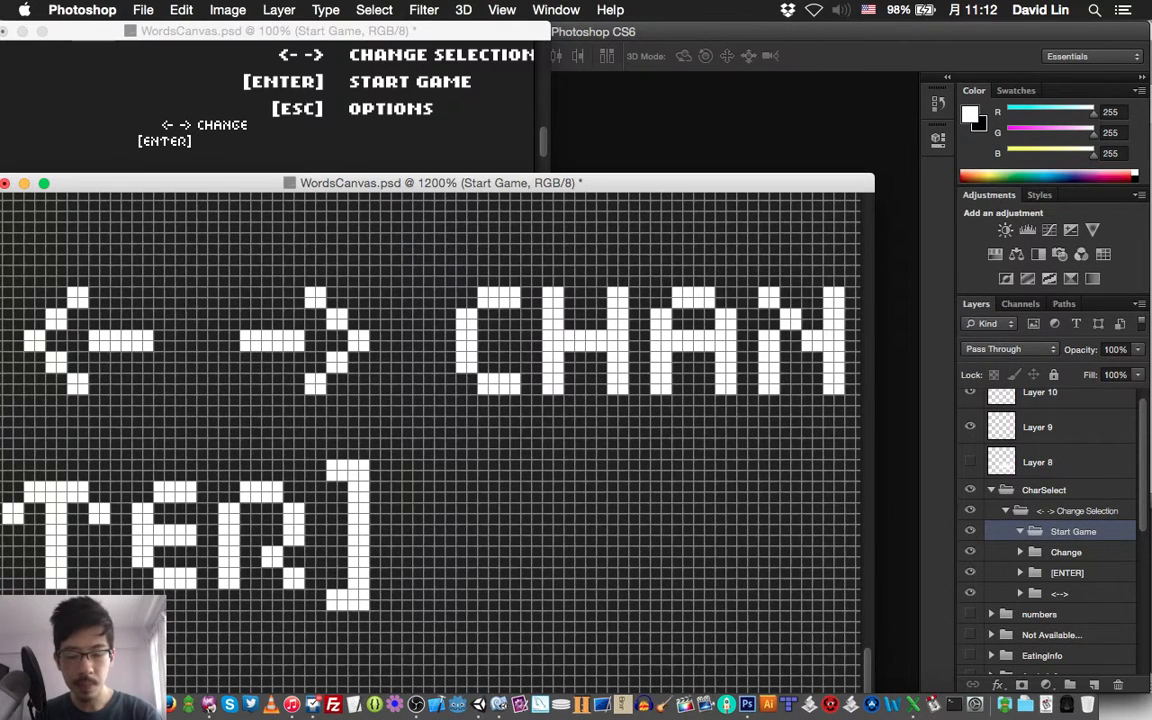
# Add a layer named "S" inside the Start Game group and paint a white letter S, 8 by 10 pixels, after the closing bracket
pyautogui.press('shift+super+n')
pyautogui.write('S')
pyautogui.press('Return')
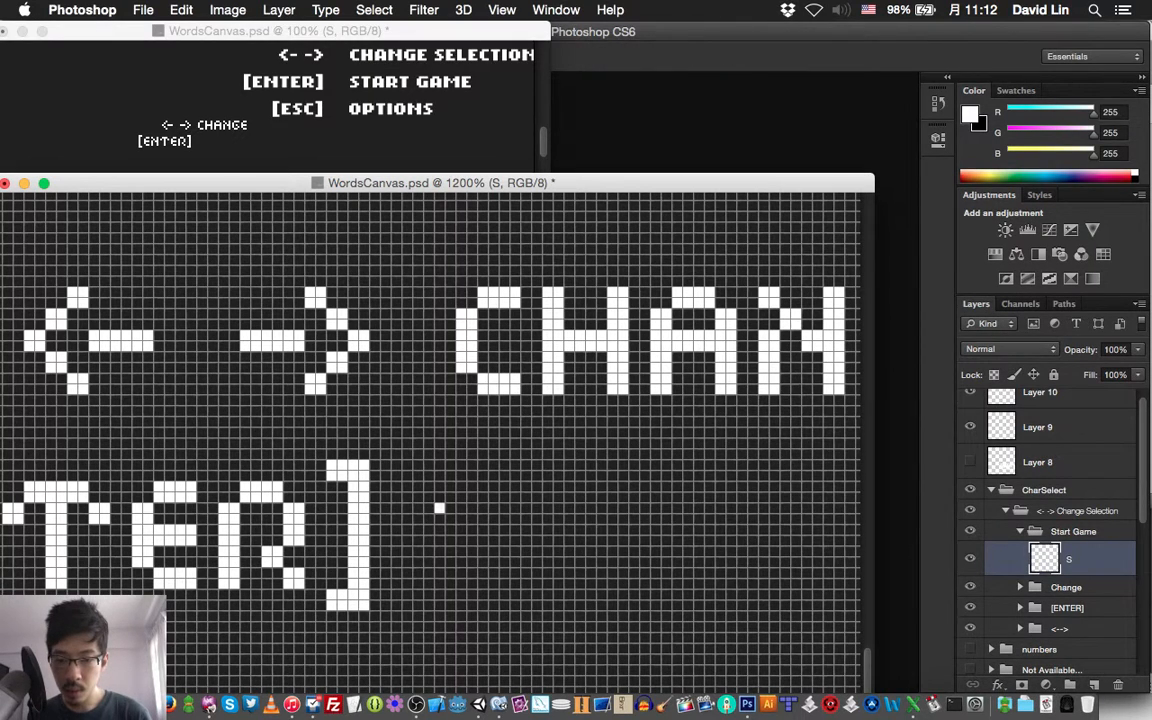
pyautogui.moveTo(438, 508)
pyautogui.mouseDown()
pyautogui.moveTo(430, 515)
pyautogui.moveTo(462, 490)
pyautogui.moveTo(505, 497)
pyautogui.moveTo(450, 530)
pyautogui.moveTo(461, 541)
pyautogui.moveTo(483, 530)
pyautogui.moveTo(500, 562)
pyautogui.moveTo(448, 570)
pyautogui.mouseUp()
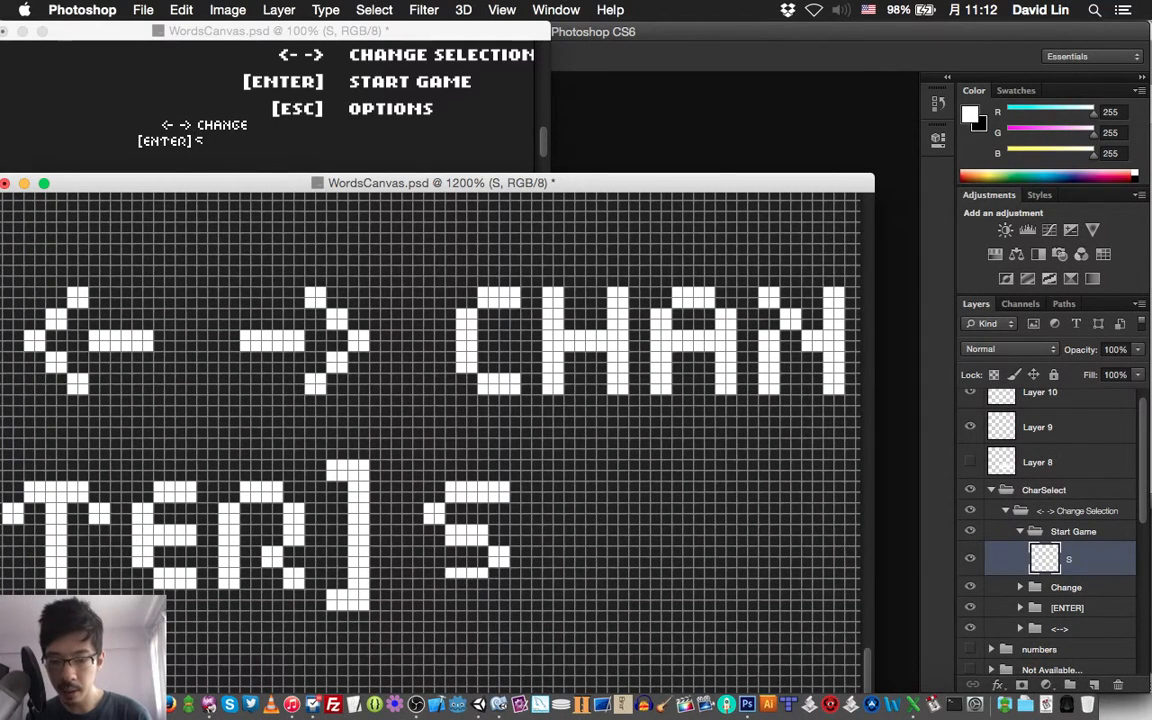
# Shift the S layer three pixels to the right so it lines up under the C of CHANGE
pyautogui.press('v')
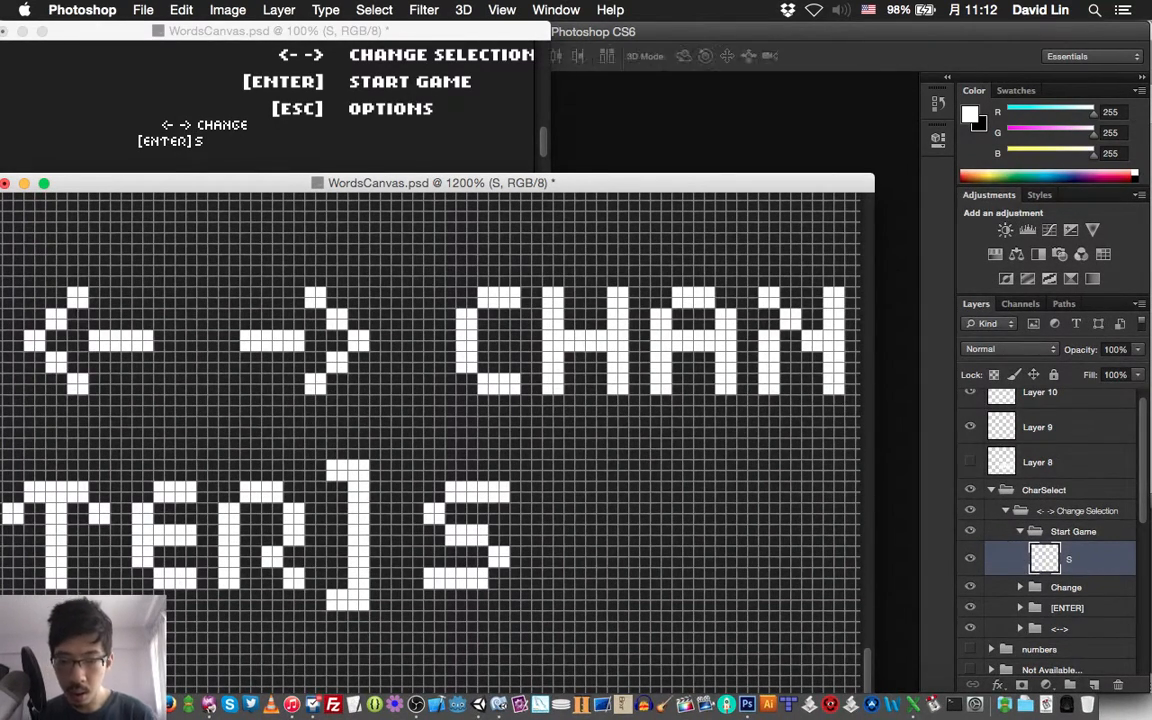
pyautogui.press('Right')
pyautogui.press('Right')
pyautogui.press('Right')
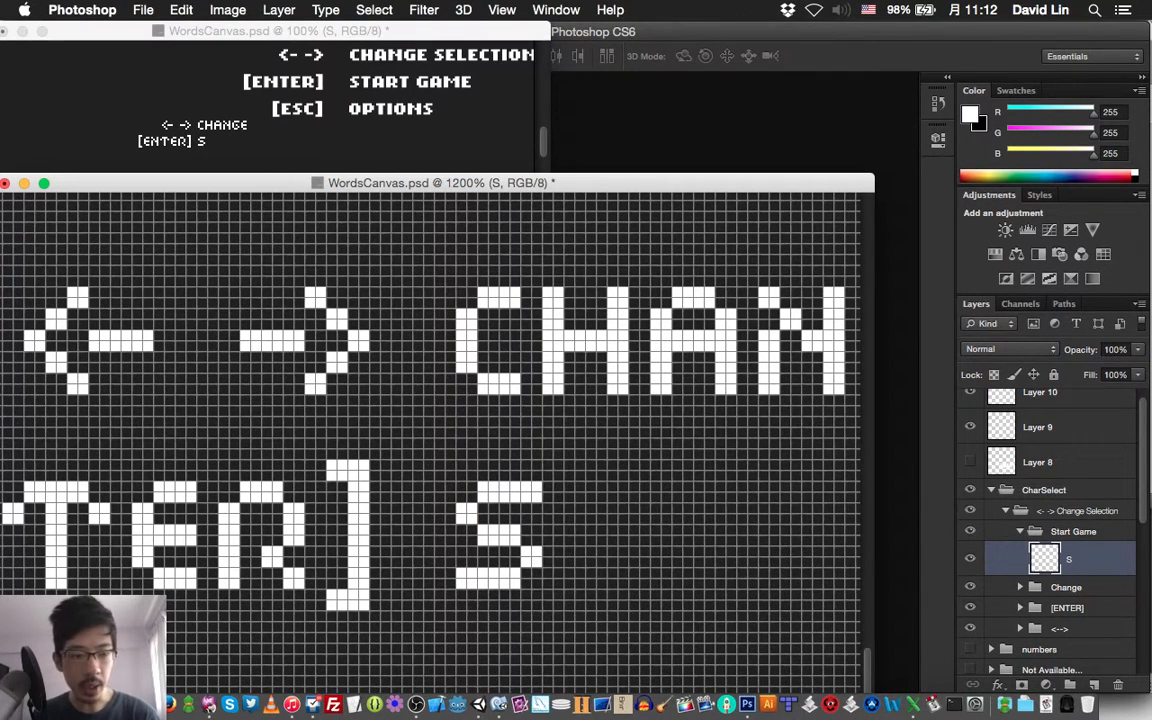
# Duplicate the T layer of the [ENTER] group and bring the copy into the Start Game group above the S layer
pyautogui.click(1020, 608)
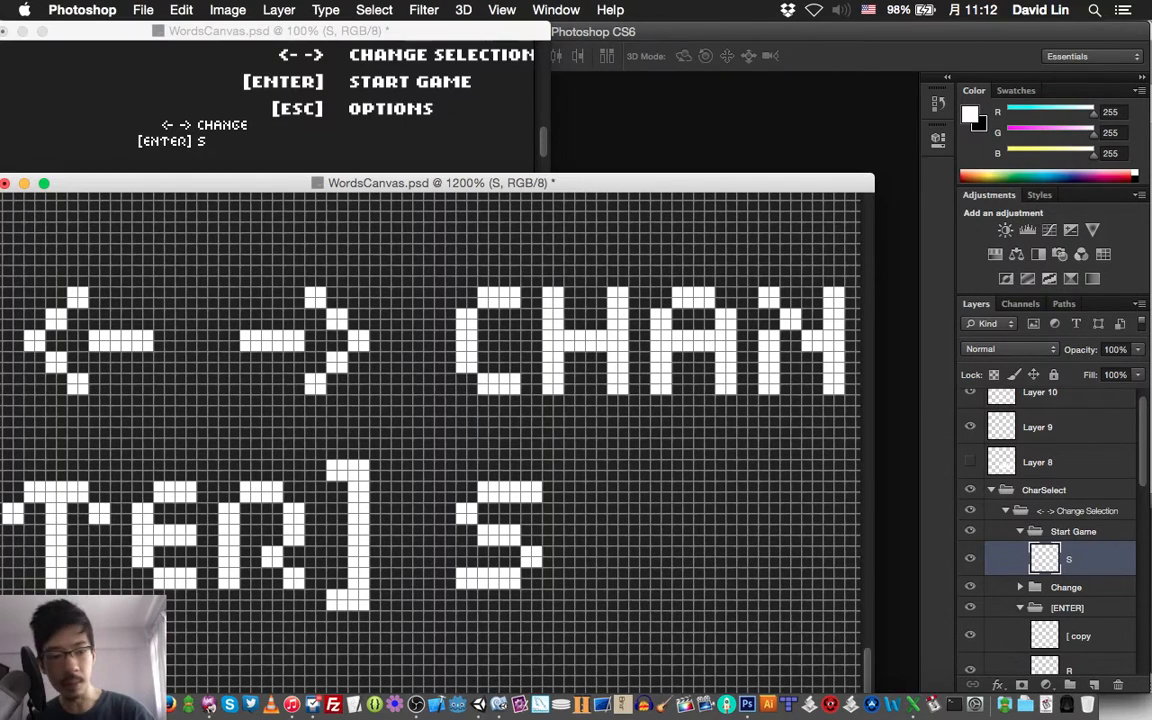
pyautogui.scroll(-5, 1068, 608)
pyautogui.click(1072, 636)
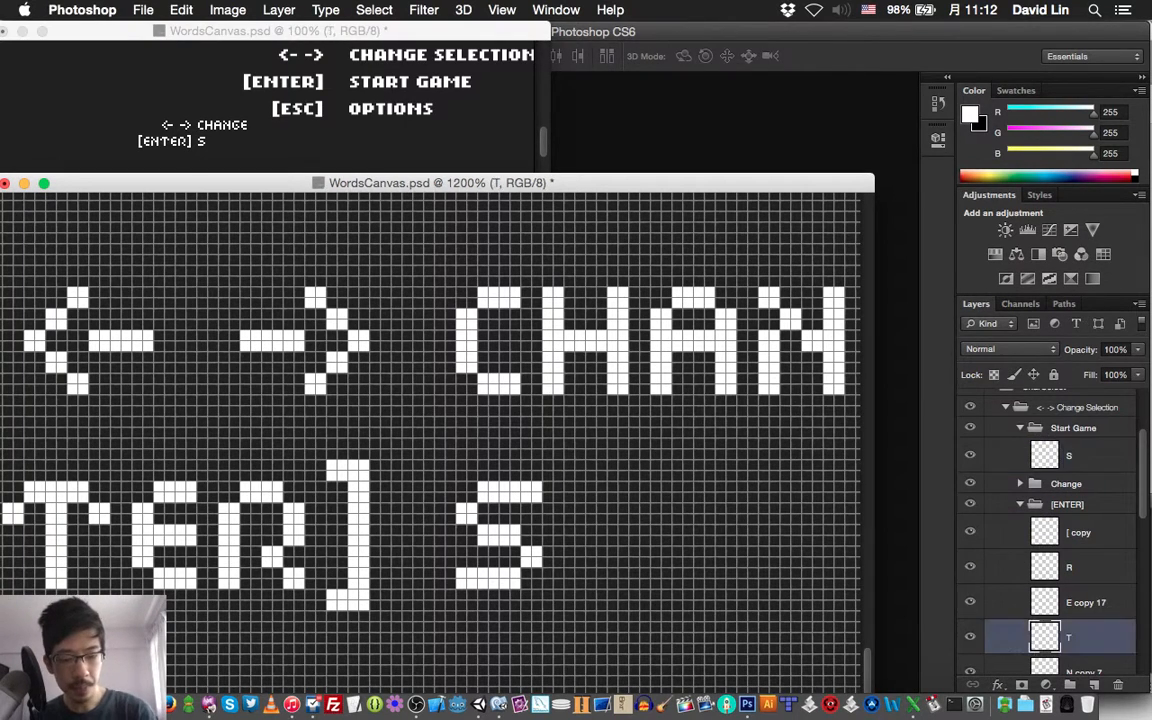
pyautogui.press('super+j')
pyautogui.press('super+shift+bracketright')
pyautogui.press('super+shift+bracketright')
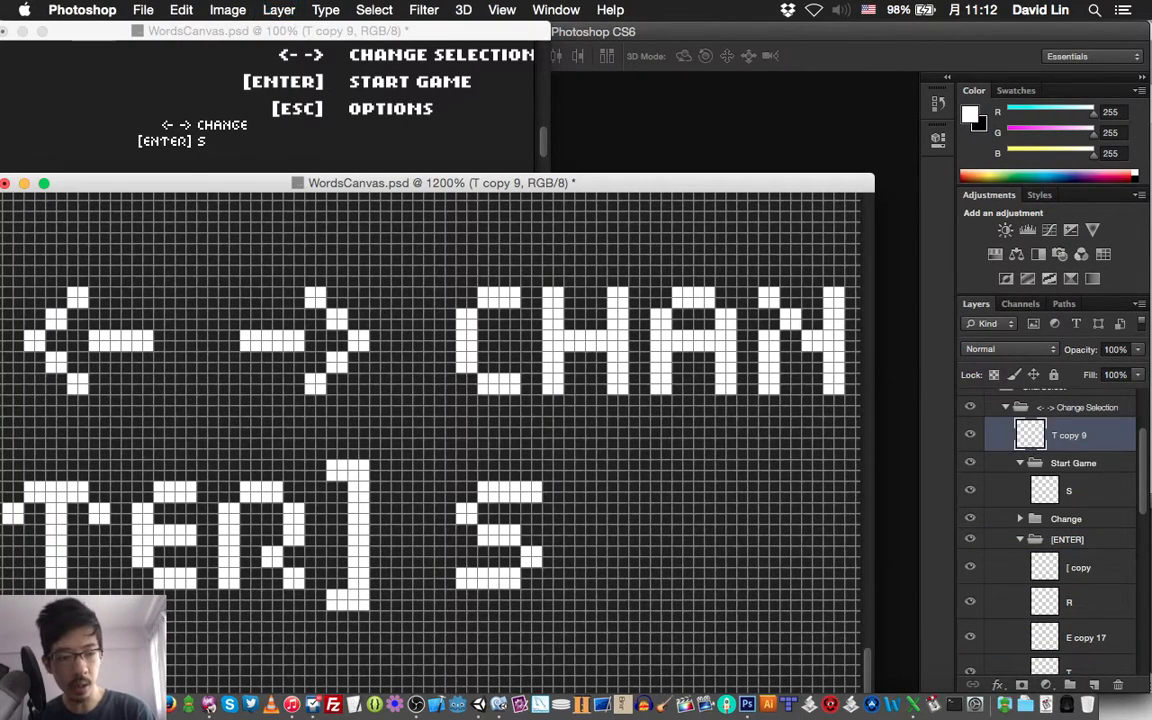
pyautogui.press('super+bracketleft')
# Move the copied T right until it stands two pixels after the S
pyautogui.hotkey('shift', 'Right')
pyautogui.hotkey('shift', 'Right')
pyautogui.hotkey('shift', 'Right')
pyautogui.hotkey('shift', 'Right')
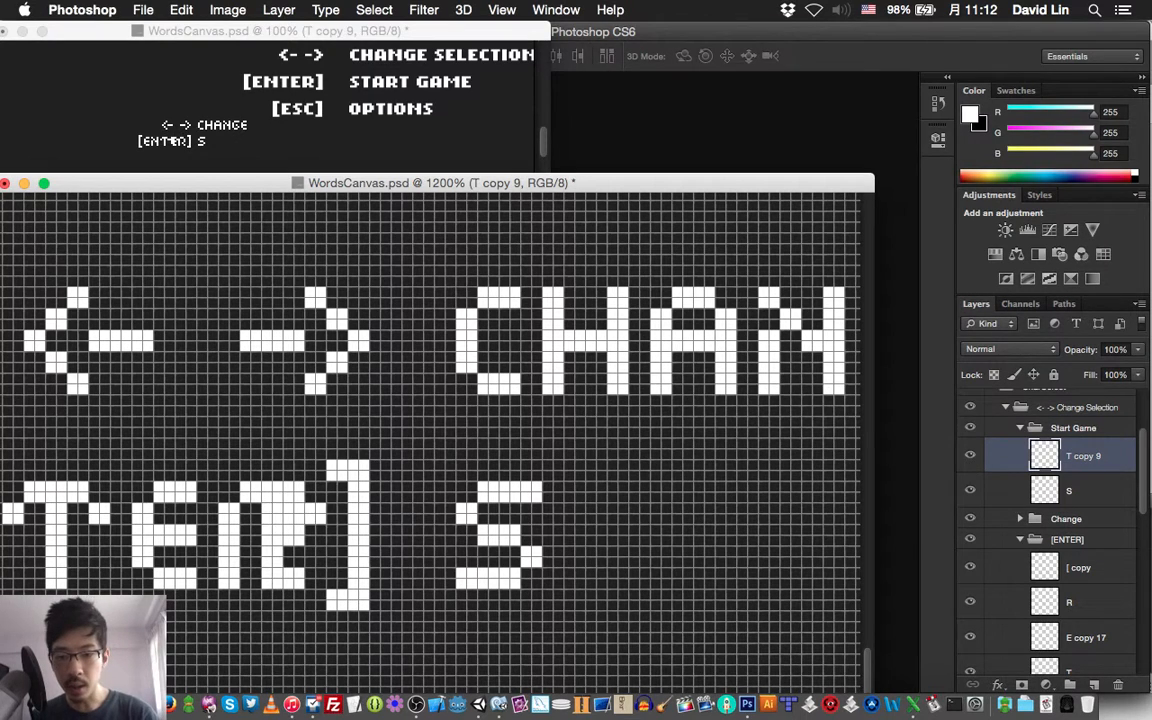
pyautogui.hotkey('shift', 'Right')
pyautogui.press('Right')
pyautogui.press('Right')
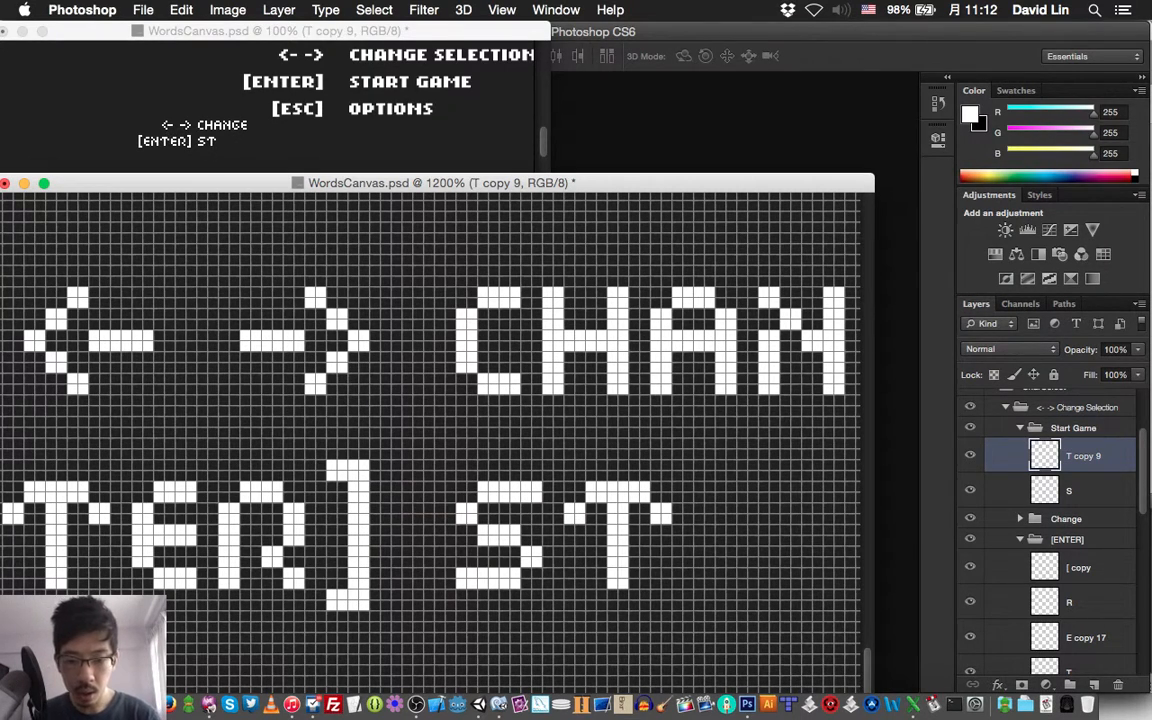
# Duplicate the A layer of the Change group and bring the copy into the Start Game group above the copied T
pyautogui.scroll(-3, 1050, 530)
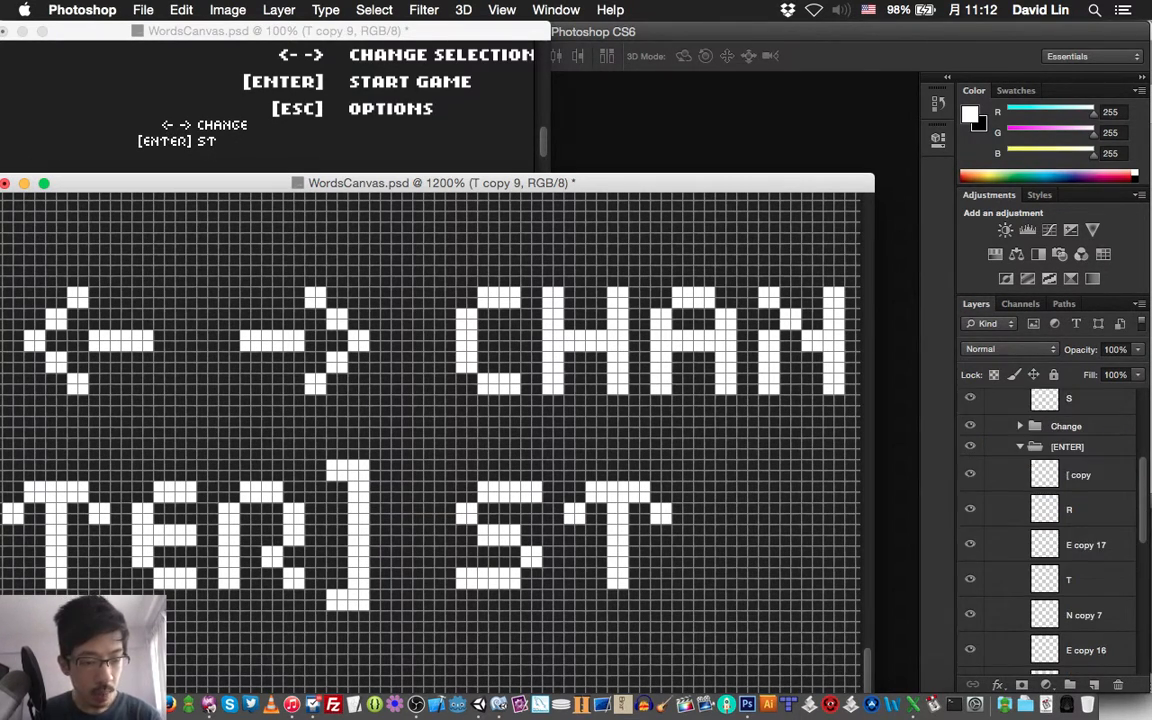
pyautogui.click(1020, 447)
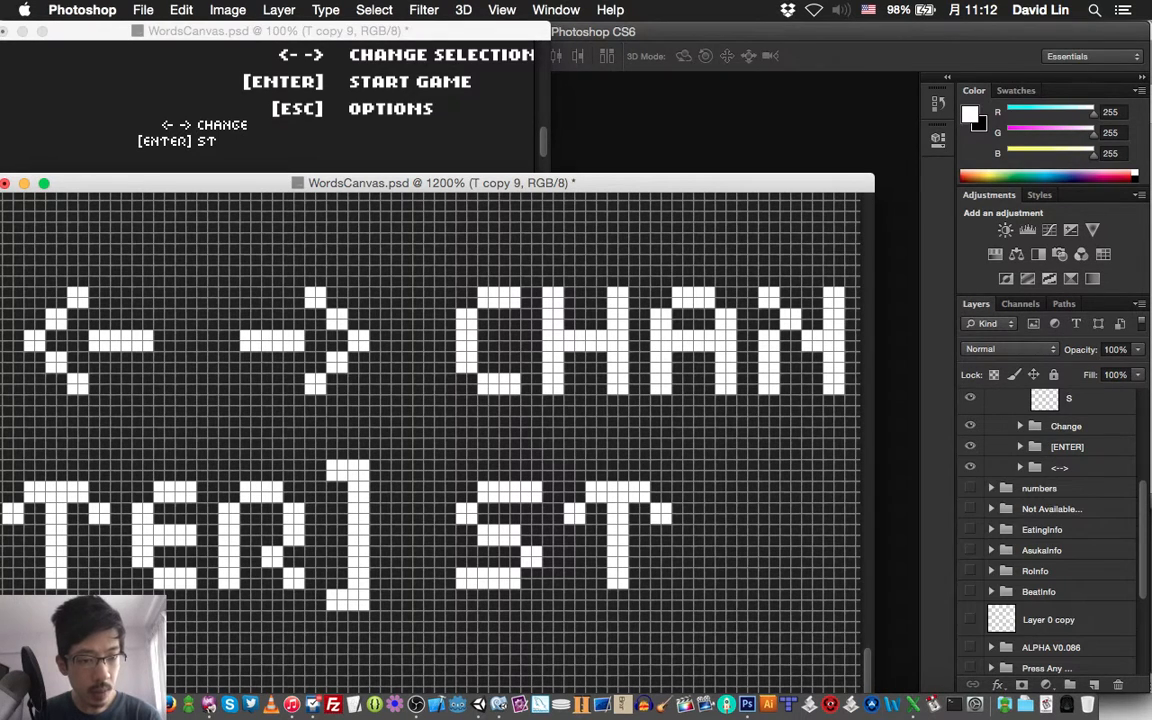
pyautogui.click(1020, 426)
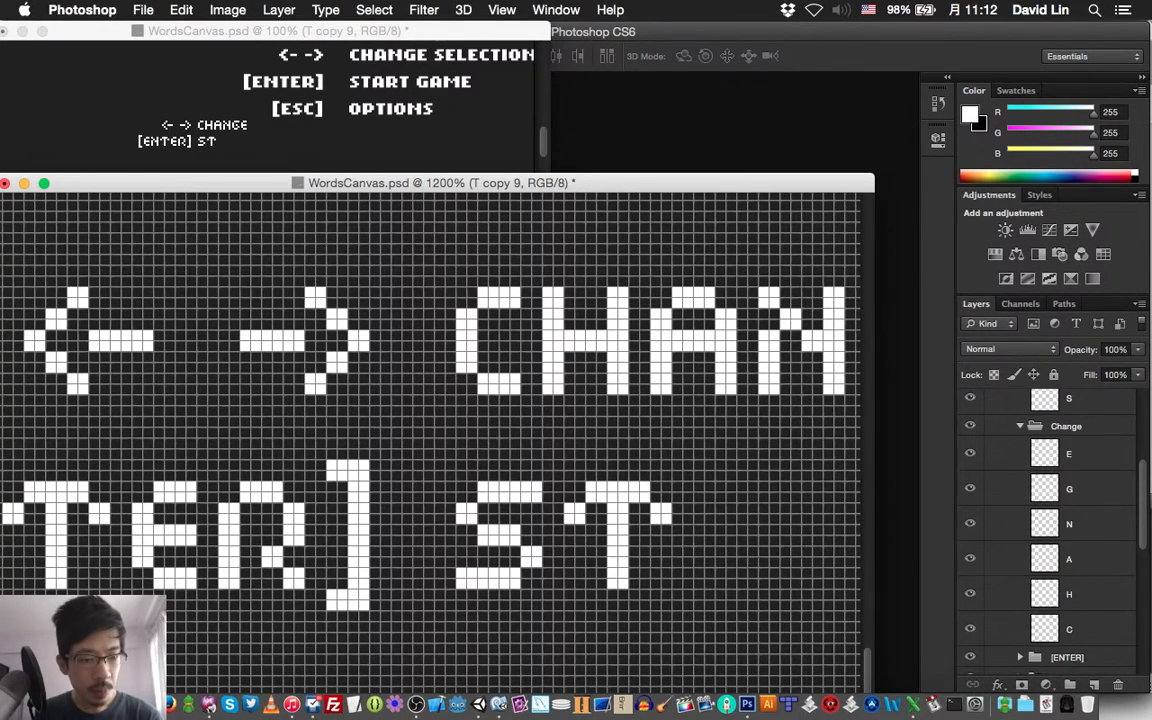
pyautogui.click(1069, 557)
pyautogui.press('super+j')
pyautogui.press('super+shift+]')
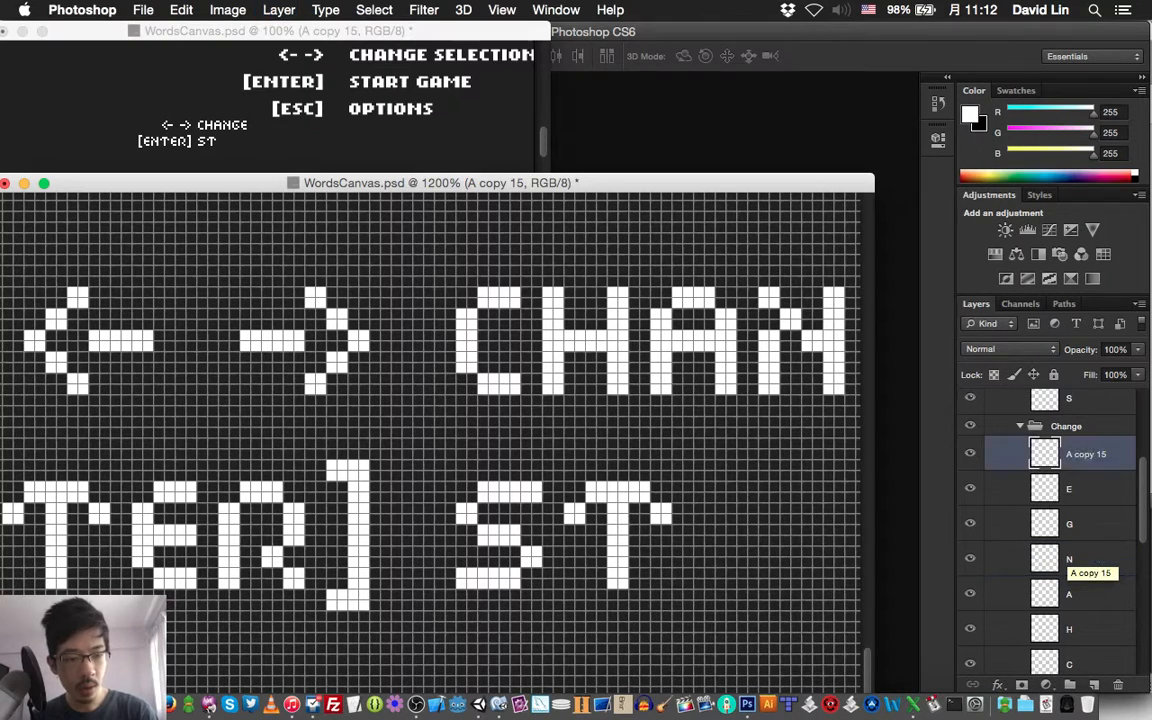
pyautogui.press('super+]')
pyautogui.press('super+]')
pyautogui.press('super+]')
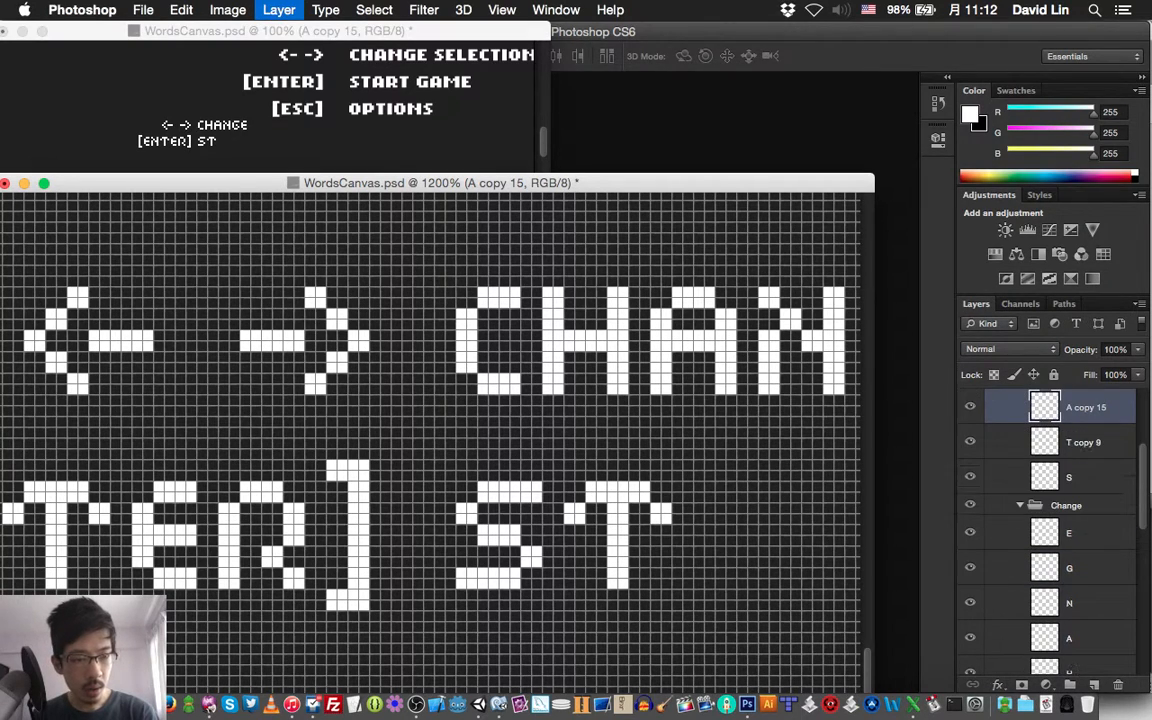
# Move the copied A down onto the [ENTER] line and right until it stands two pixels after the T of ST
pyautogui.hotkey('shift', 'Down')
pyautogui.hotkey('shift', 'Down')
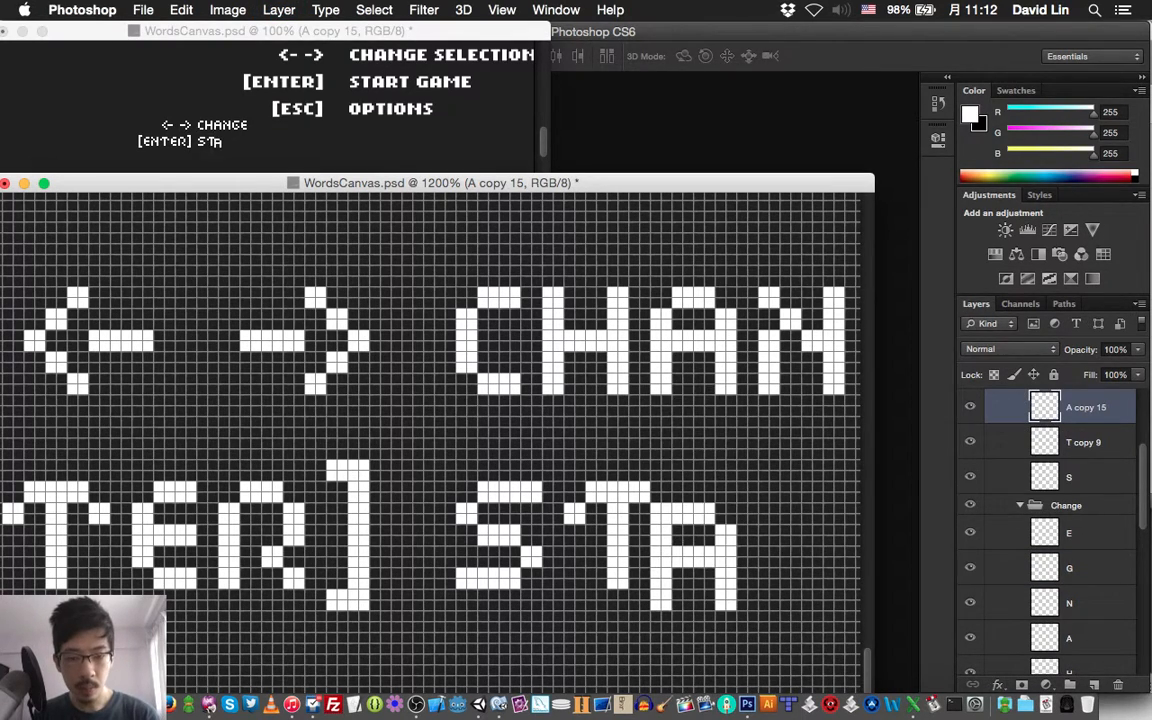
pyautogui.press('Up')
pyautogui.press('Up')
pyautogui.press('Right')
pyautogui.press('Right')
pyautogui.press('Right')
pyautogui.press('Right')
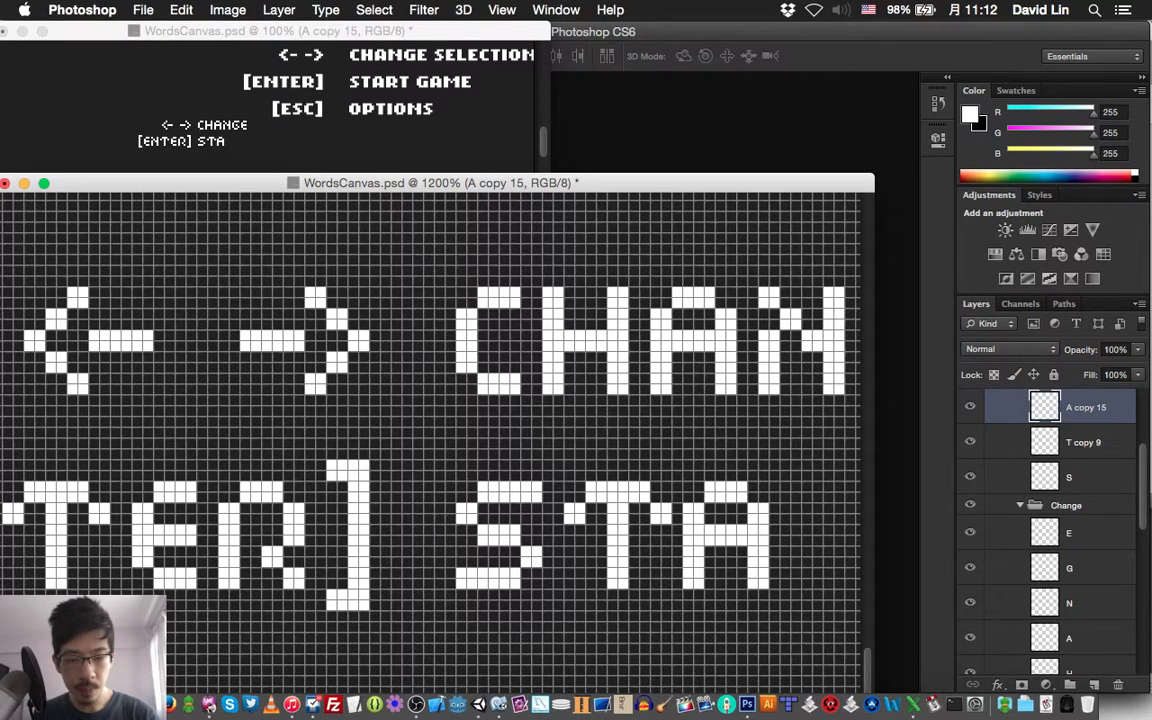
# Duplicate the R layer of the [ENTER] group and bring the copy into the Start Game group above the A
pyautogui.hscroll(3, 430, 430)
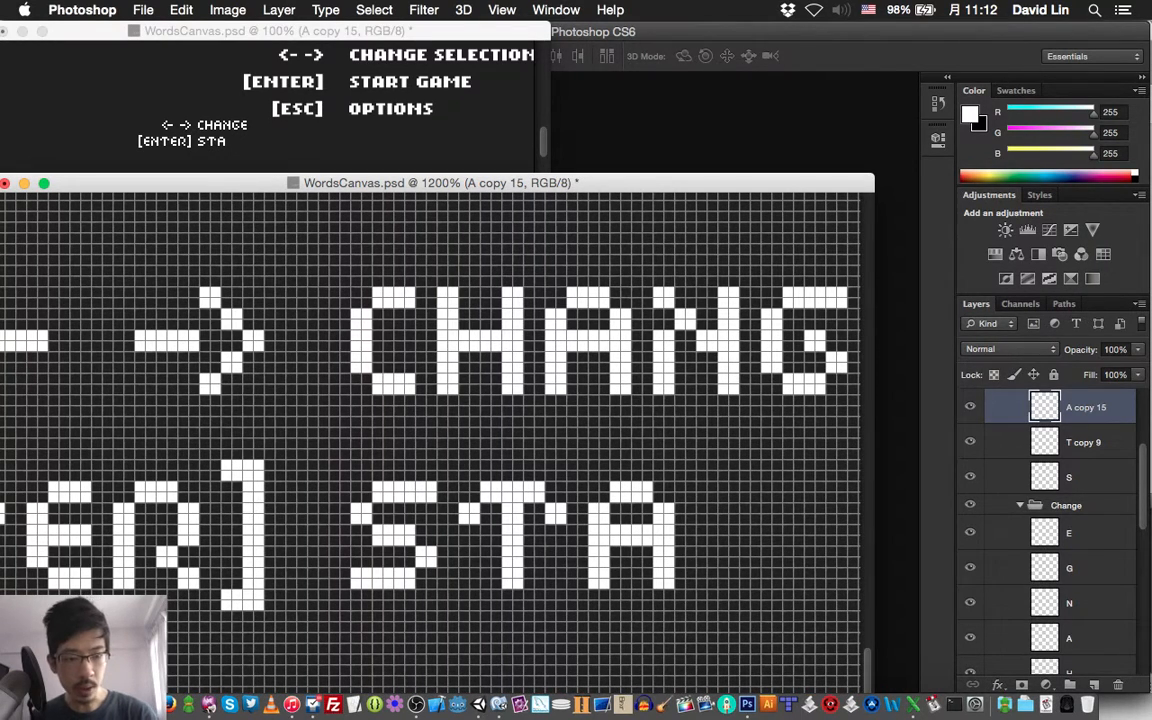
pyautogui.click(1020, 505)
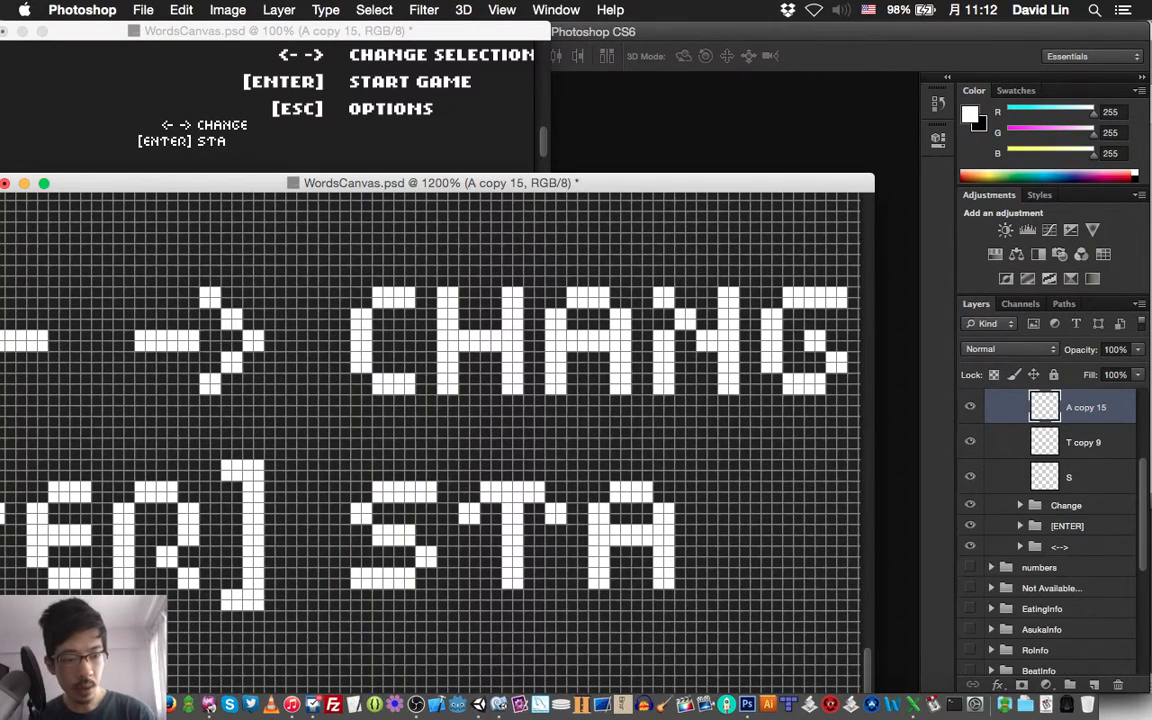
pyautogui.click(1020, 525)
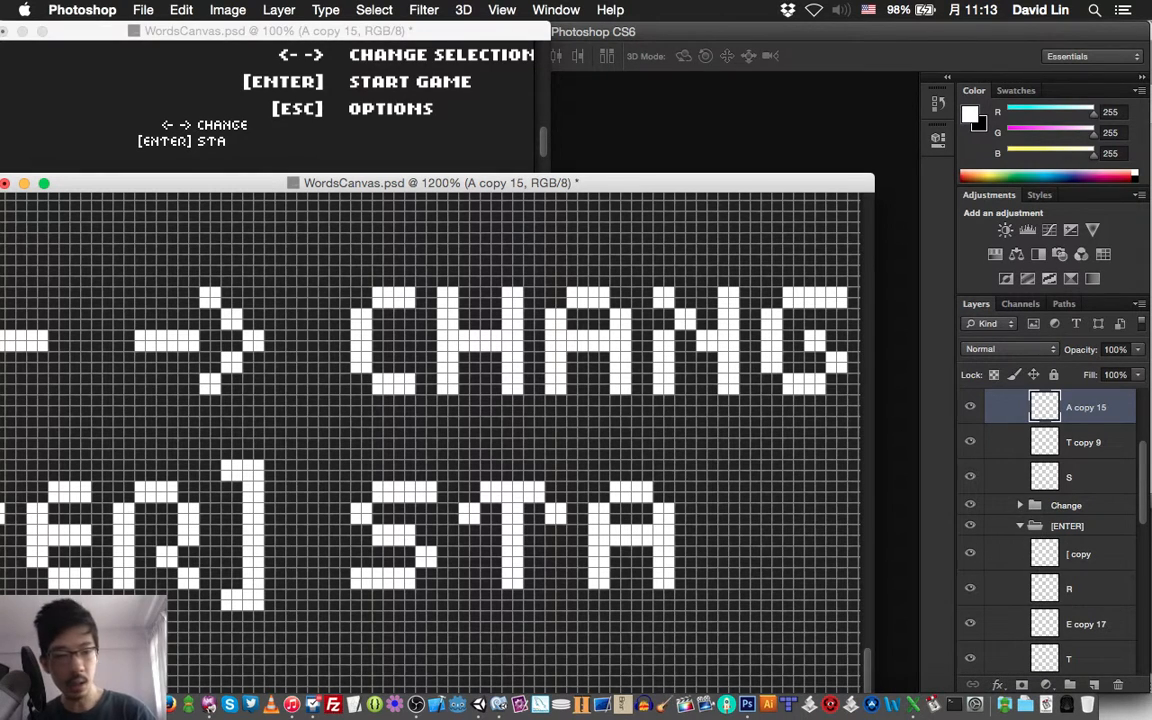
pyautogui.click(1069, 589)
pyautogui.press('super+j')
pyautogui.press('super+]')
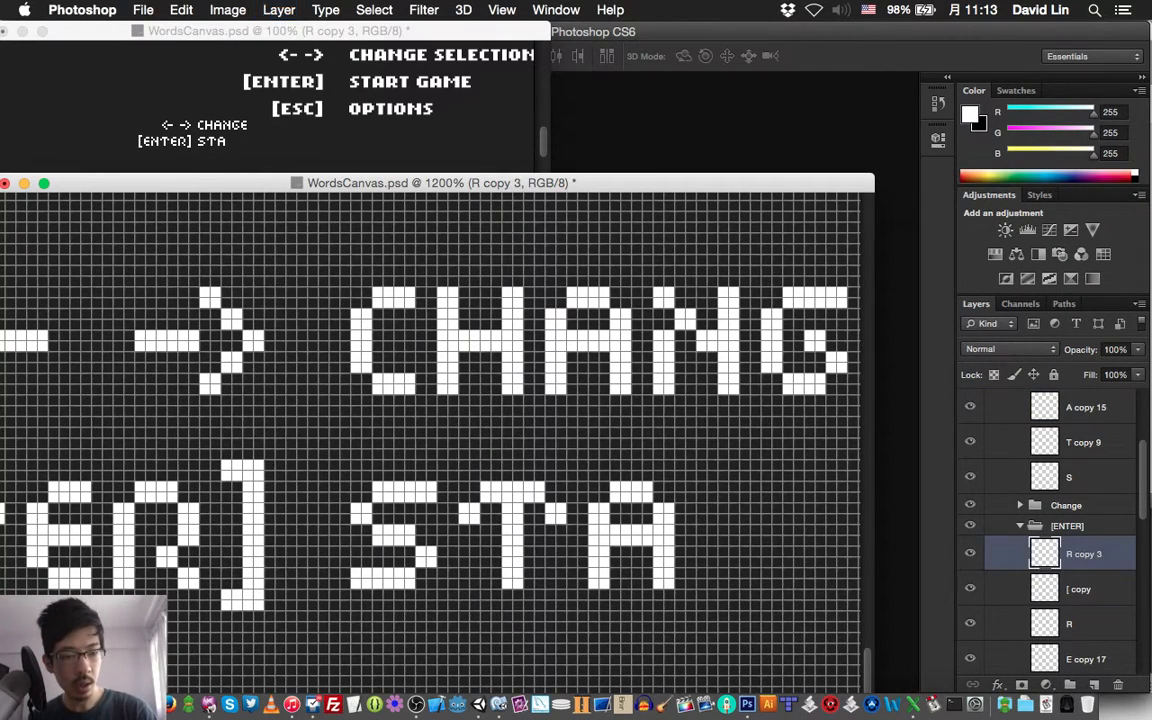
pyautogui.press('super+]')
pyautogui.press('super+]')
pyautogui.press('super+]')
pyautogui.press('super+]')
pyautogui.press('super+]')
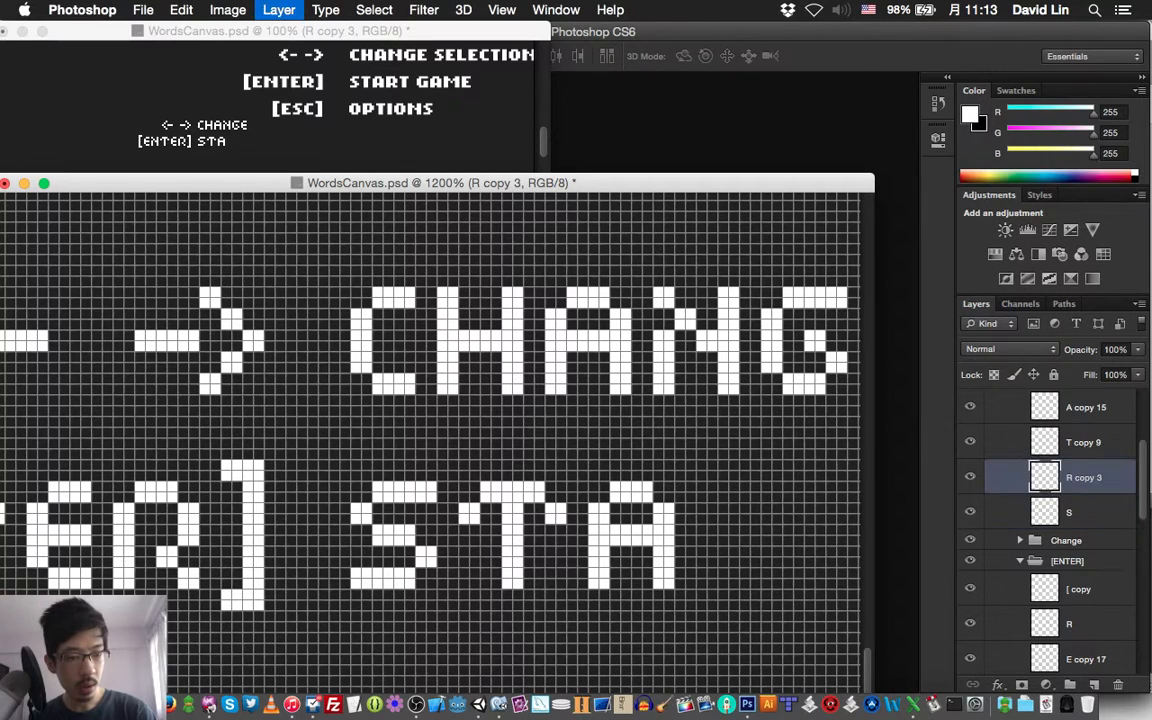
# Move the copied R right until it stands two pixels after the A of STA
pyautogui.hotkey('shift', 'Right')
pyautogui.hotkey('shift', 'Right')
pyautogui.hotkey('shift', 'Right')
pyautogui.hotkey('shift', 'Right')
pyautogui.hotkey('shift', 'Right')
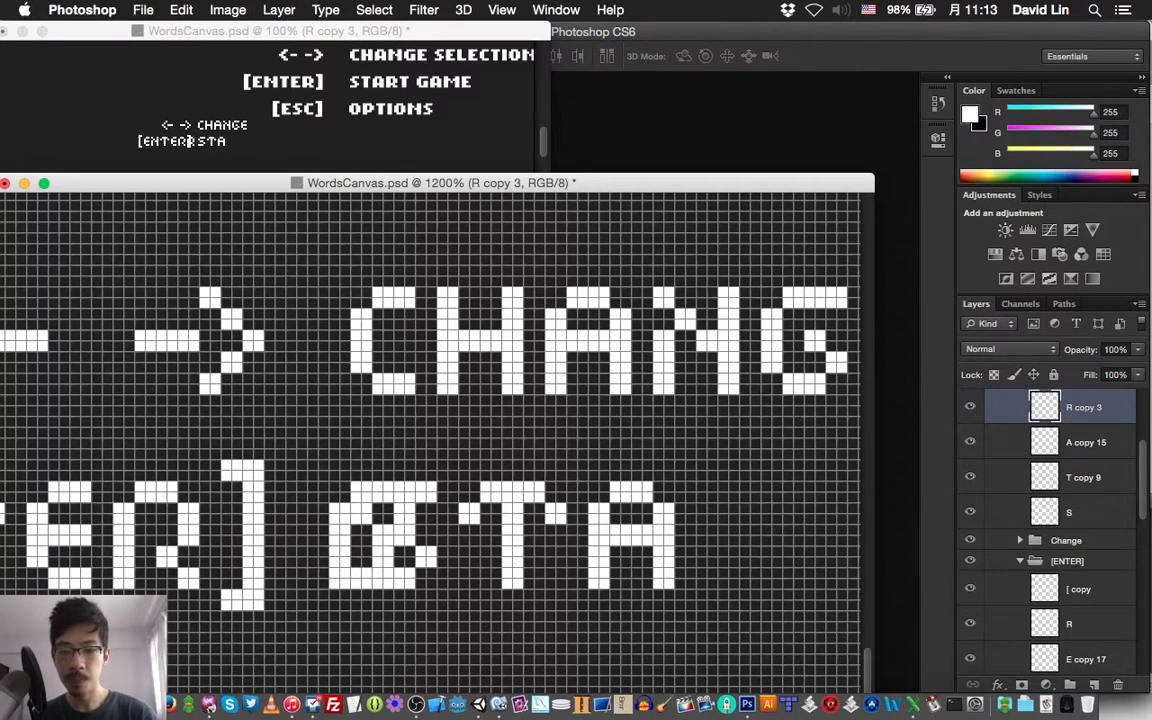
pyautogui.press('Right')
pyautogui.press('Right')
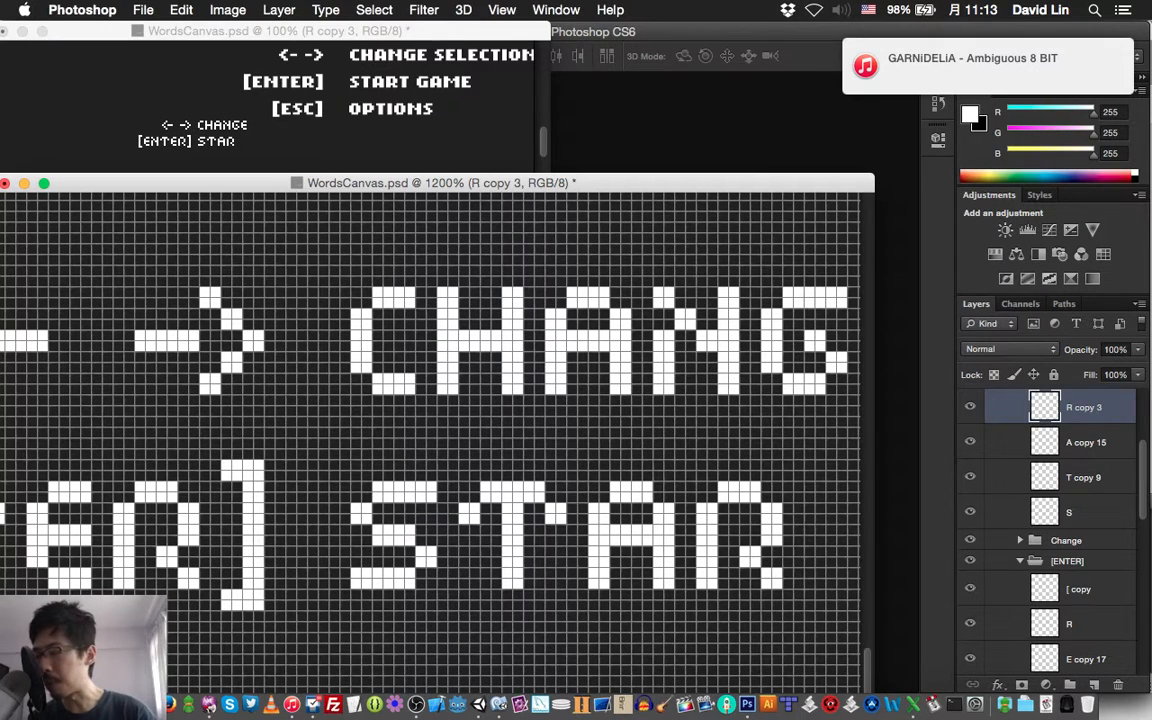
# Duplicate the T layer of the Start Game group and bring the copy to the top of that group
pyautogui.click(1084, 477)
pyautogui.press('super+j')
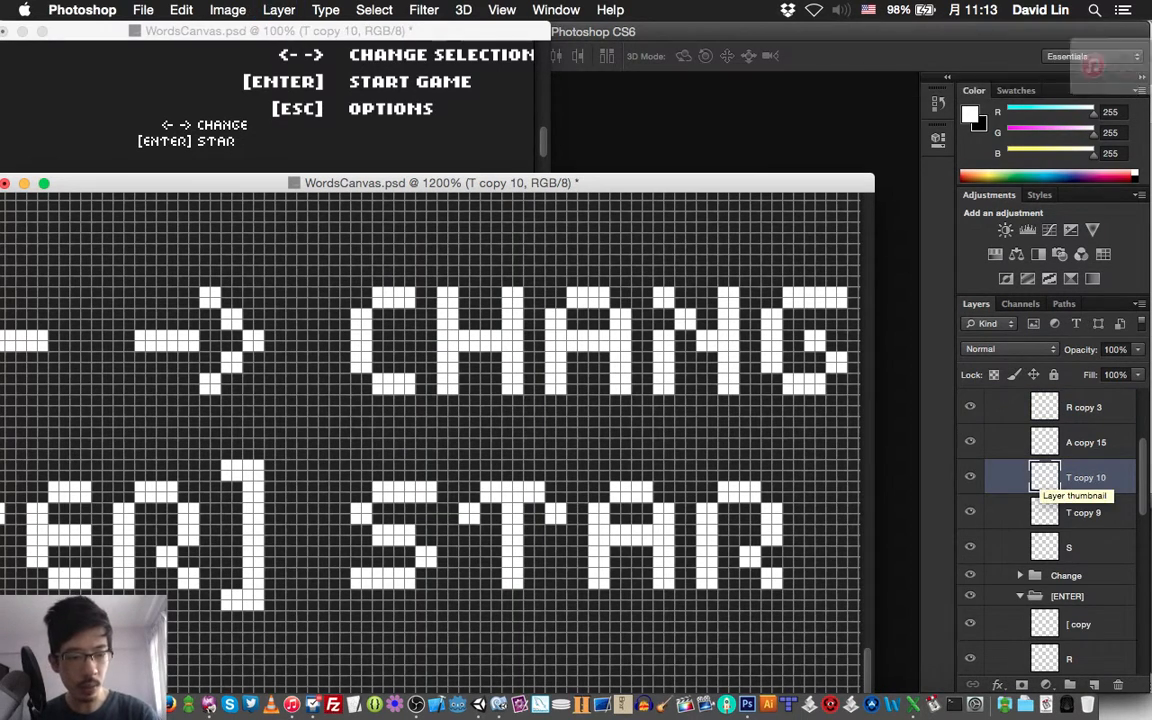
pyautogui.press('super+shift+bracketright')
# Move the second T right until it stands two pixels after the R, completing START, and save the file
pyautogui.hotkey('shift', 'Right')
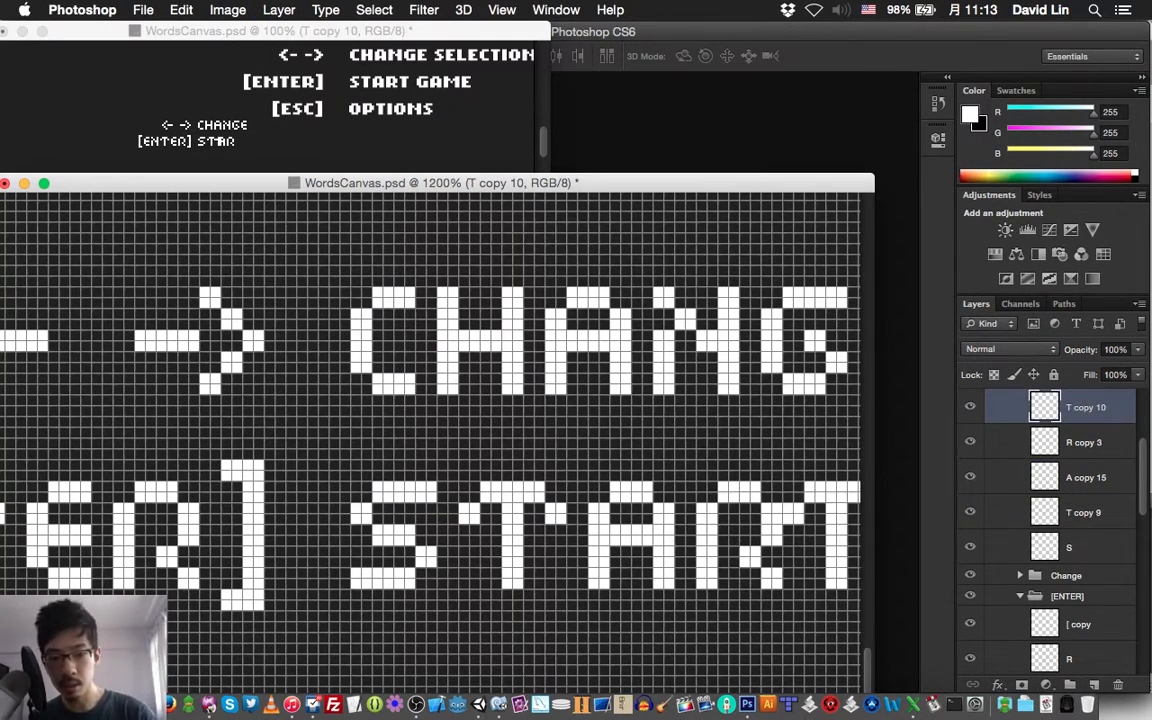
pyautogui.hotkey('shift', 'Right')
pyautogui.hotkey('shift', 'Left')
pyautogui.press('Right')
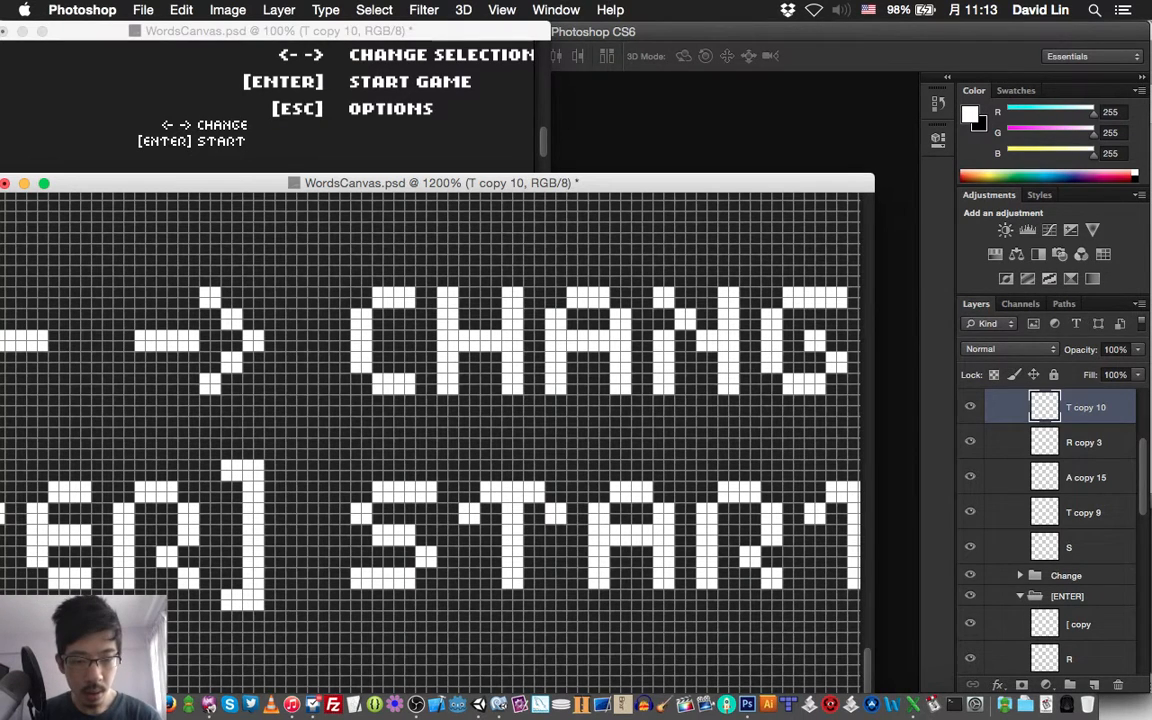
pyautogui.press('super+s')
# Duplicate the G layer of the Change group and bring the copy to the top of the Start Game group
pyautogui.hscroll(5, 430, 430)
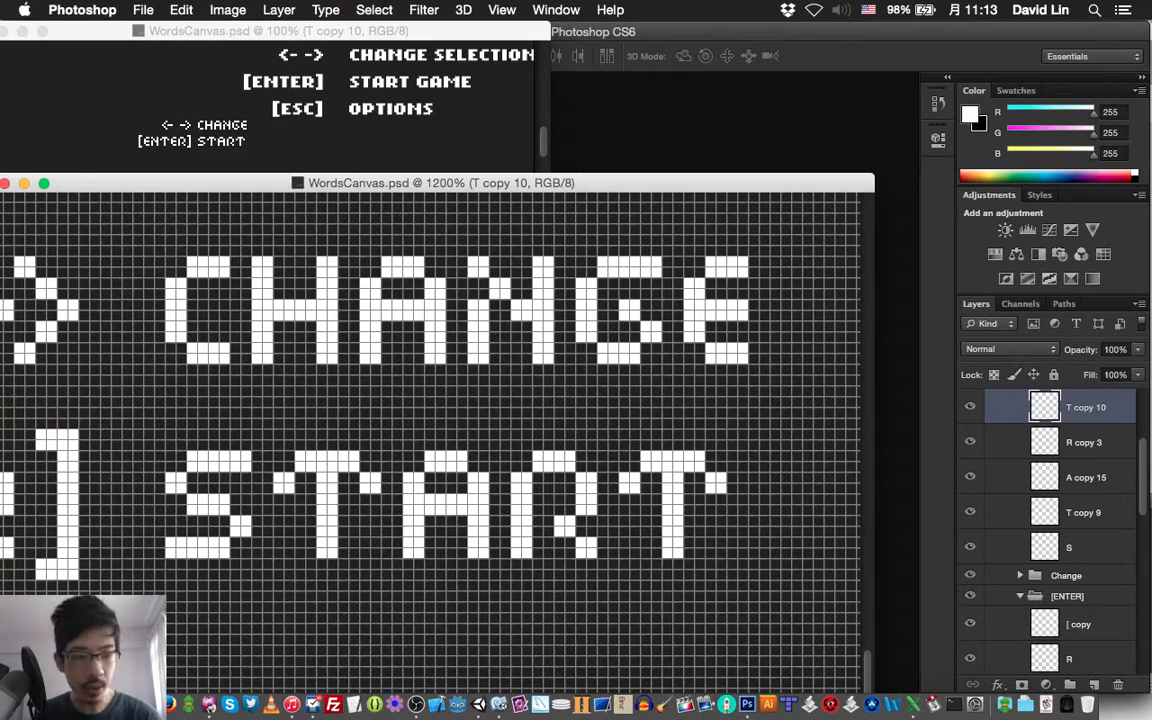
pyautogui.scroll(1, 1050, 530)
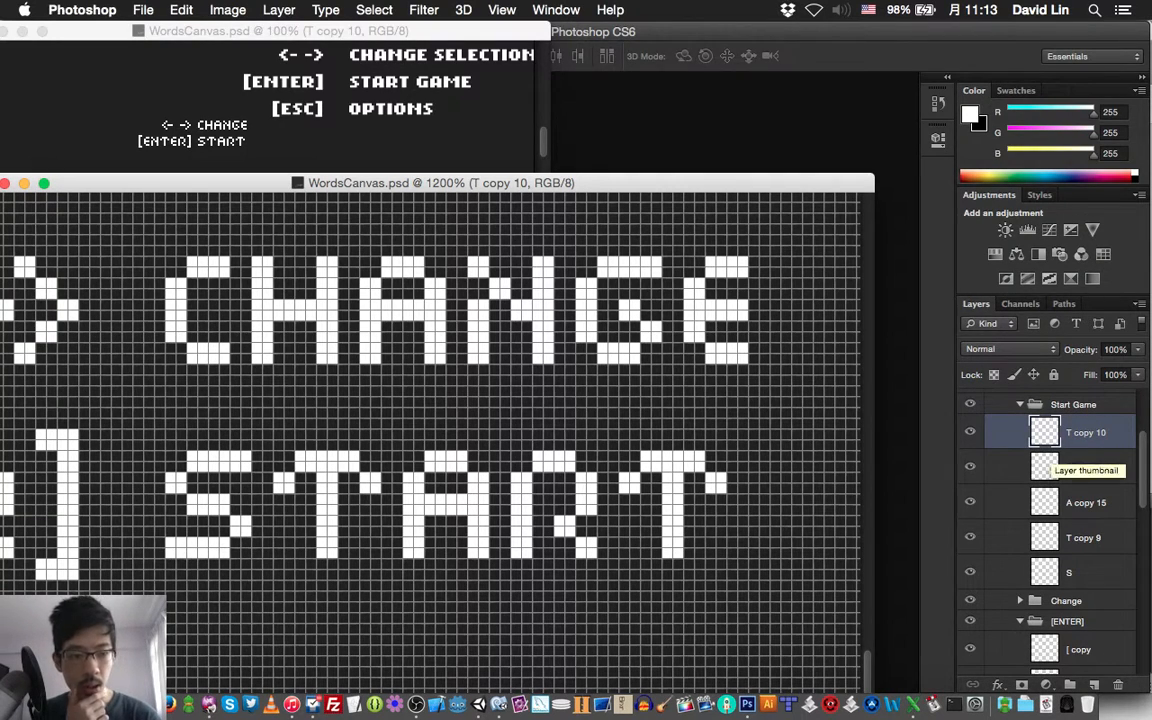
pyautogui.click(1020, 622)
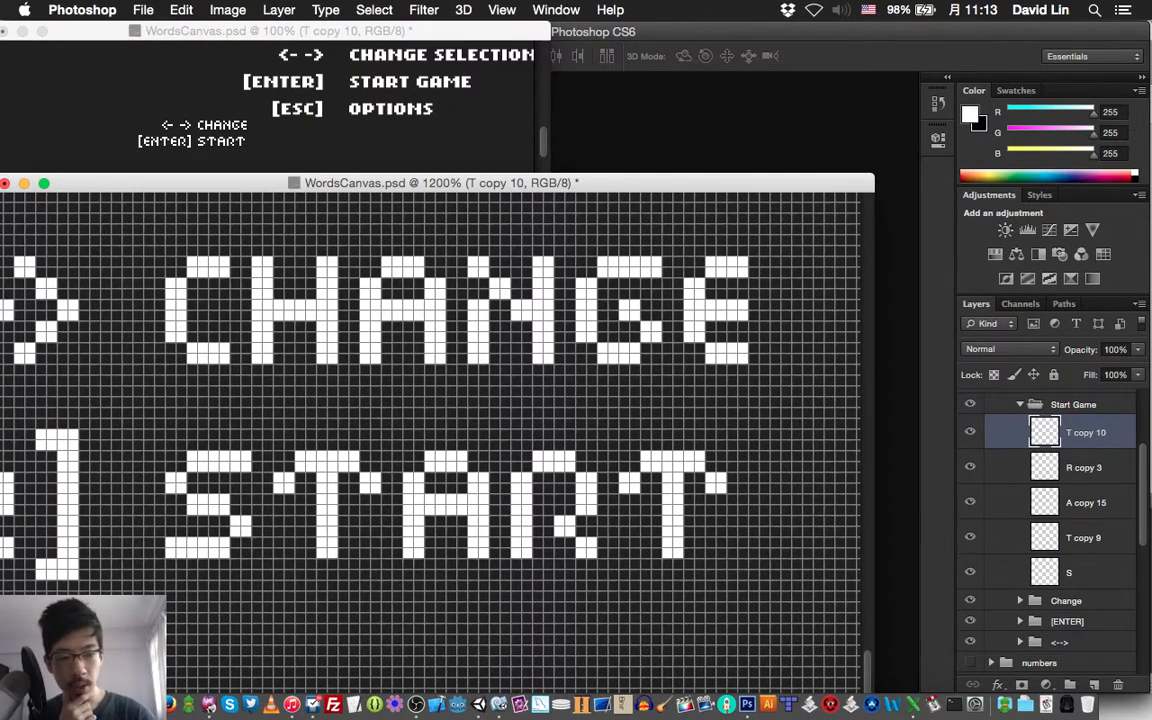
pyautogui.click(1020, 600)
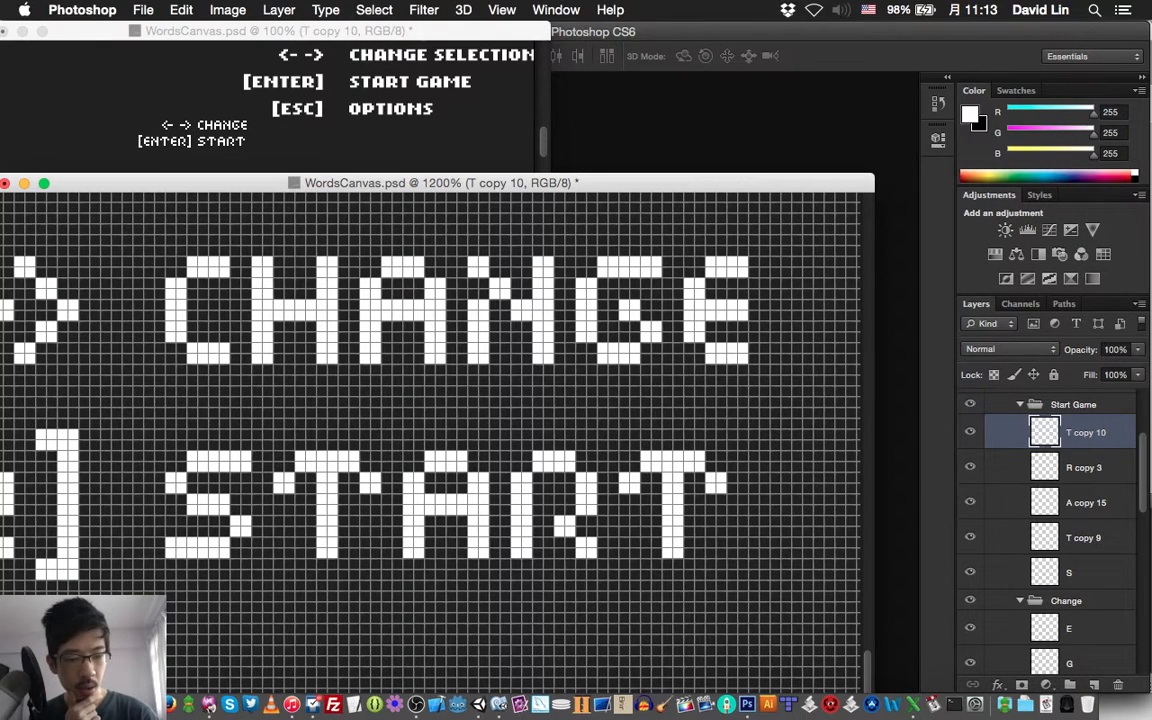
pyautogui.click(1070, 663)
pyautogui.press('super+j')
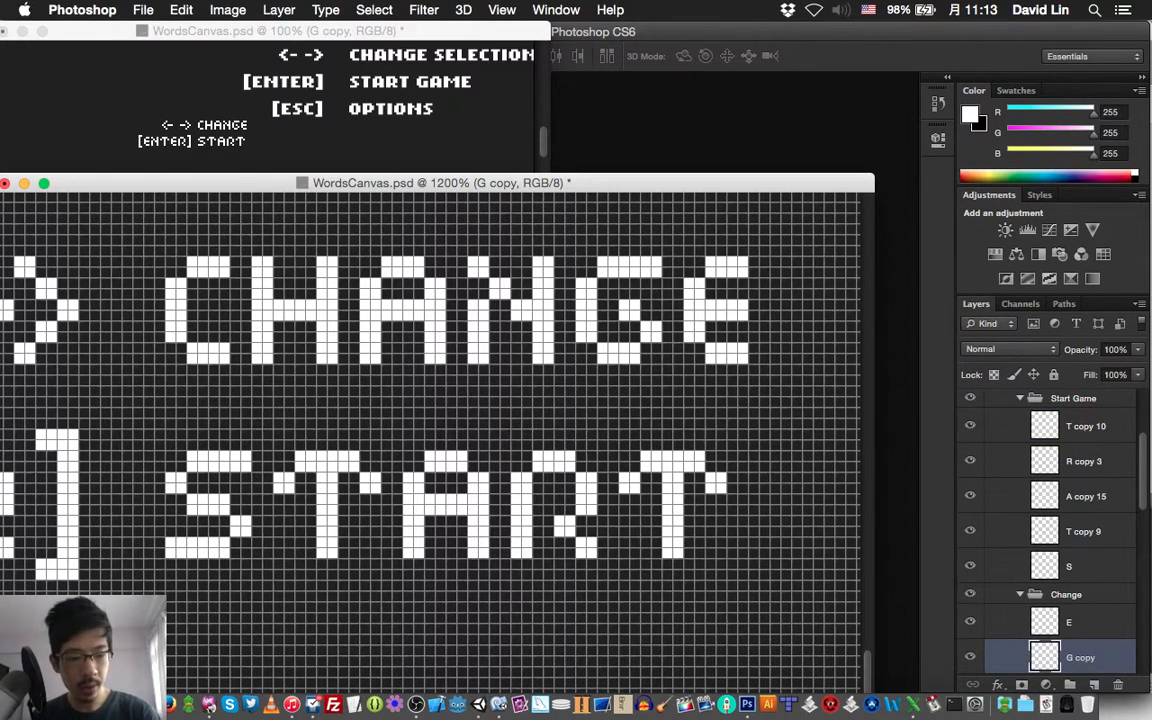
pyautogui.press('shift+super+bracketright')
pyautogui.press('shift+super+bracketright')
pyautogui.press('super+bracketleft')
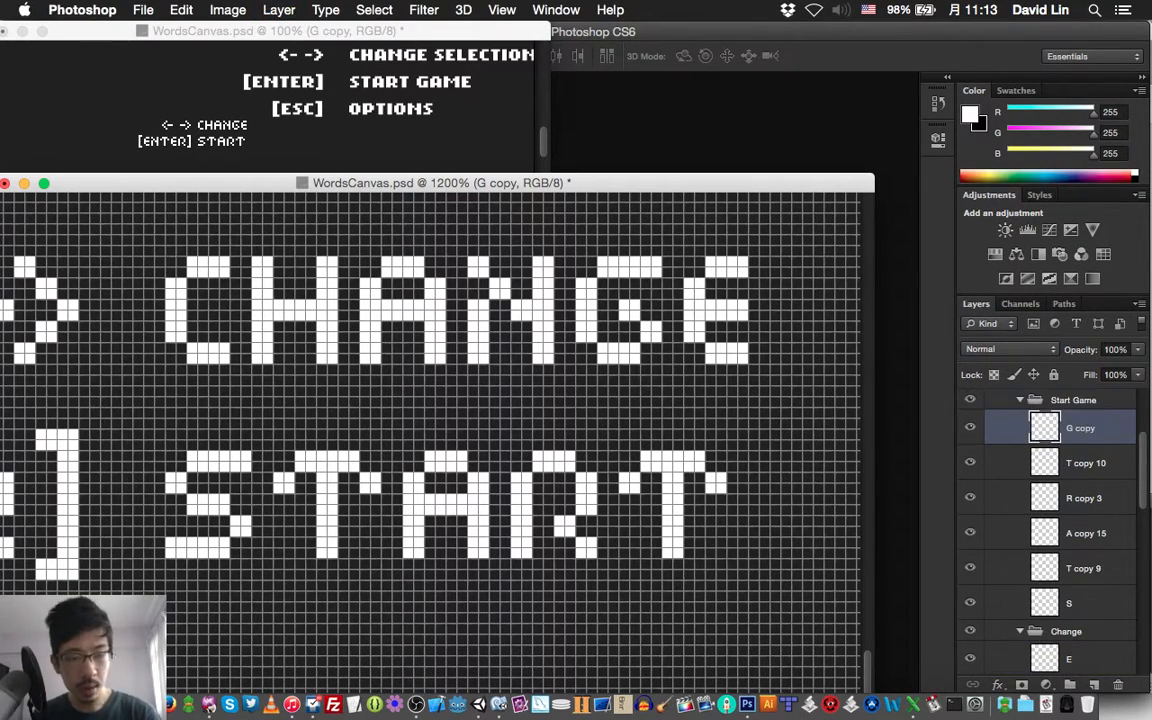
# Move the copied G down onto the START line and right until it stands eight pixels after the final T
pyautogui.moveTo(615, 310); pyautogui.dragTo(578, 510)
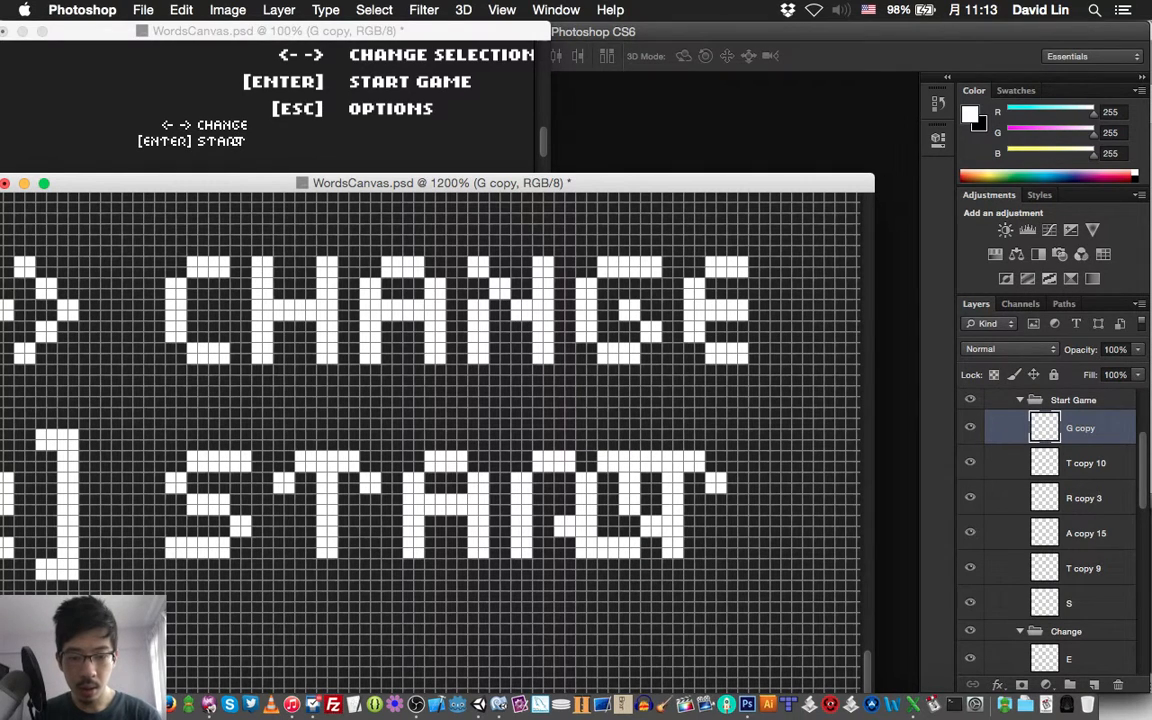
pyautogui.hotkey('shift', 'Right')
pyautogui.hotkey('shift', 'Right')
pyautogui.press('Left')
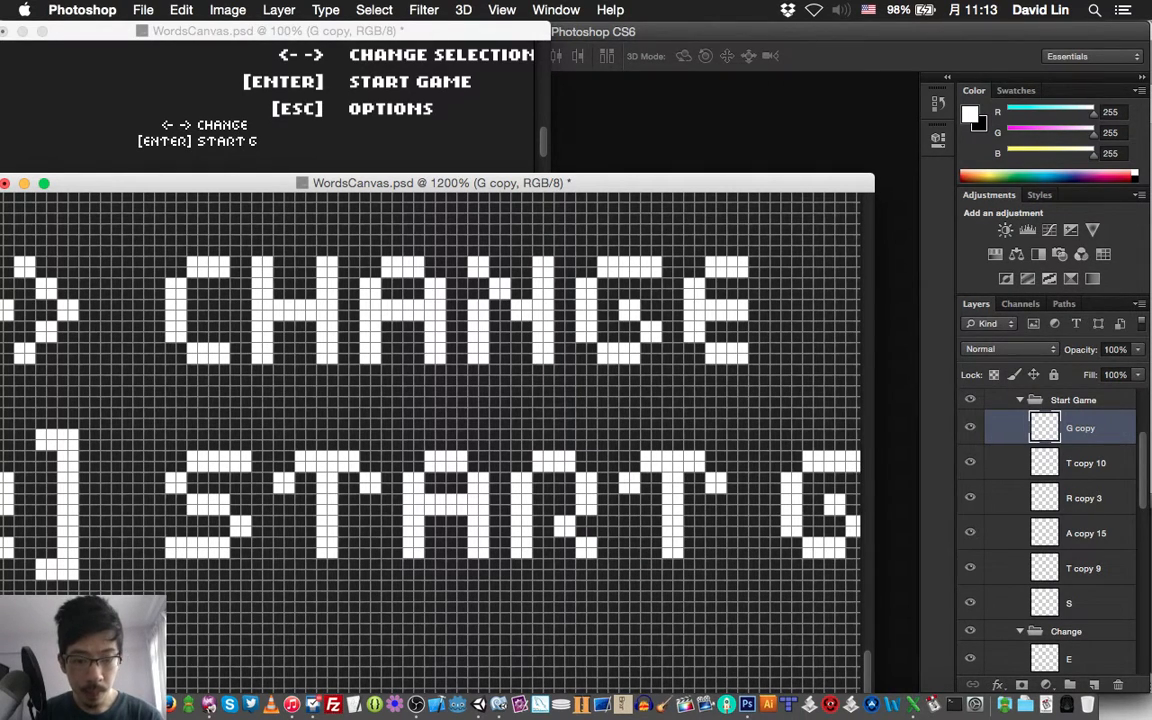
pyautogui.press('Left')
pyautogui.press('Right')
pyautogui.press('Right')
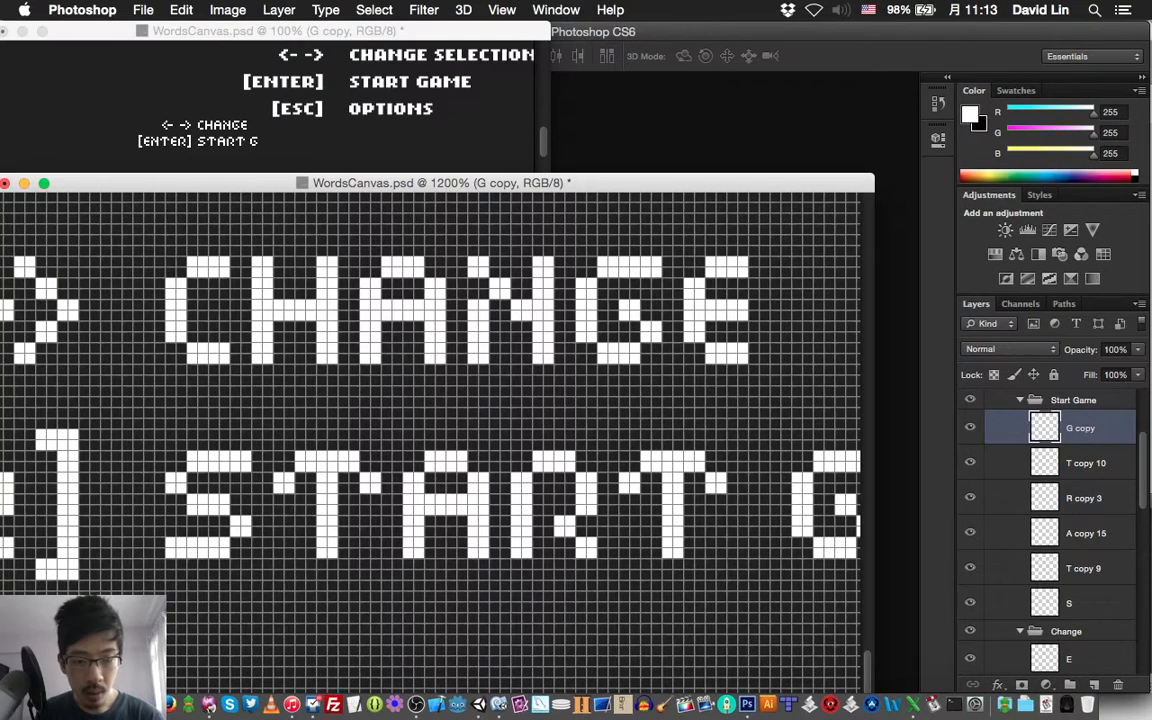
pyautogui.press('Right')
pyautogui.press('Right')
# Duplicate the A layer of START and bring the copy above the copied G in the Start Game group
pyautogui.hscroll(5, 430, 440)
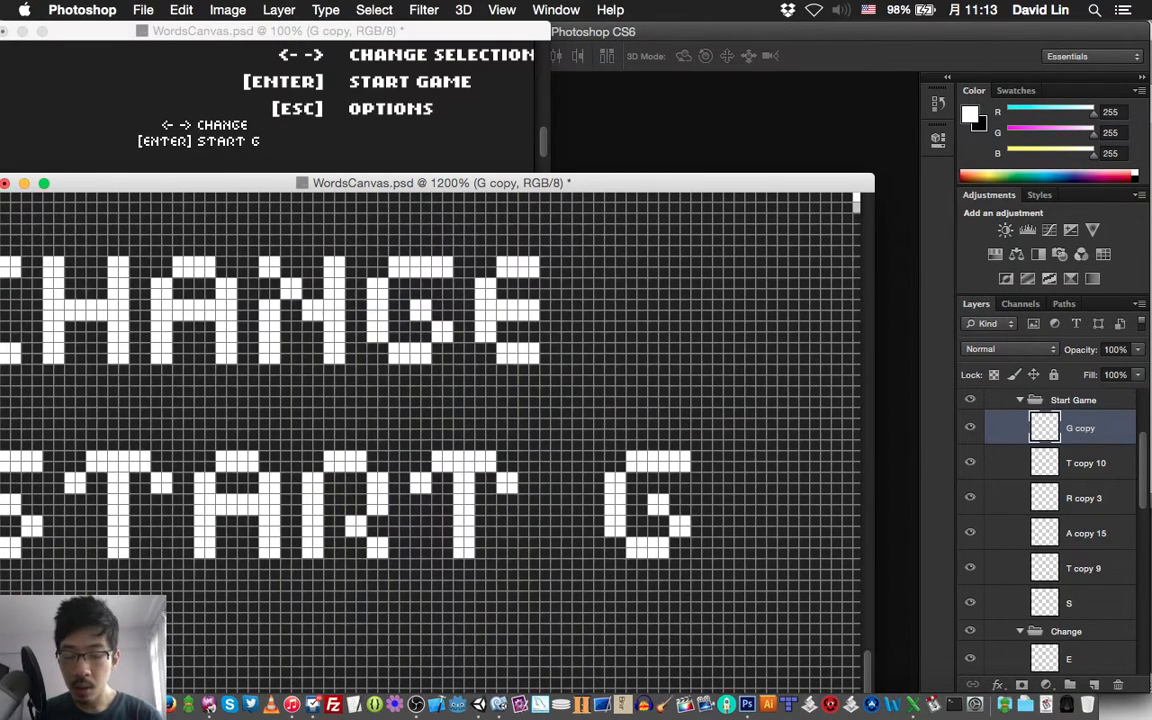
pyautogui.click(237, 505)
pyautogui.press('super+j')
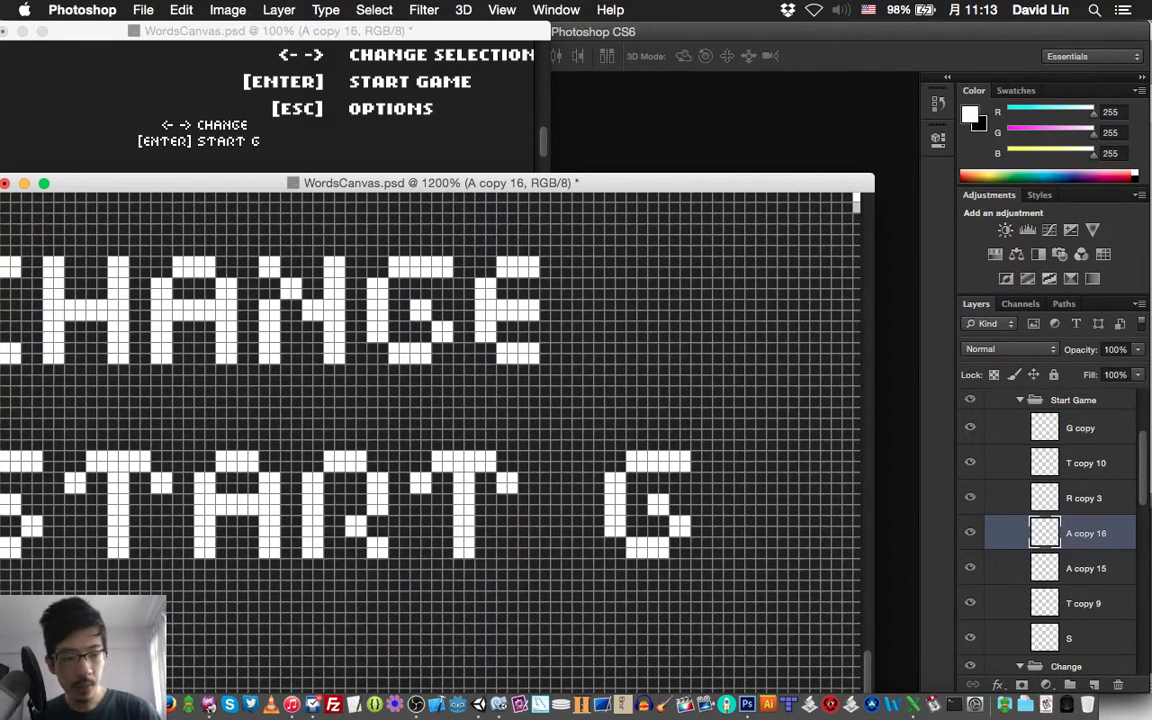
pyautogui.press('super+]')
pyautogui.press('super+]')
pyautogui.press('super+]')
pyautogui.press('super+]')
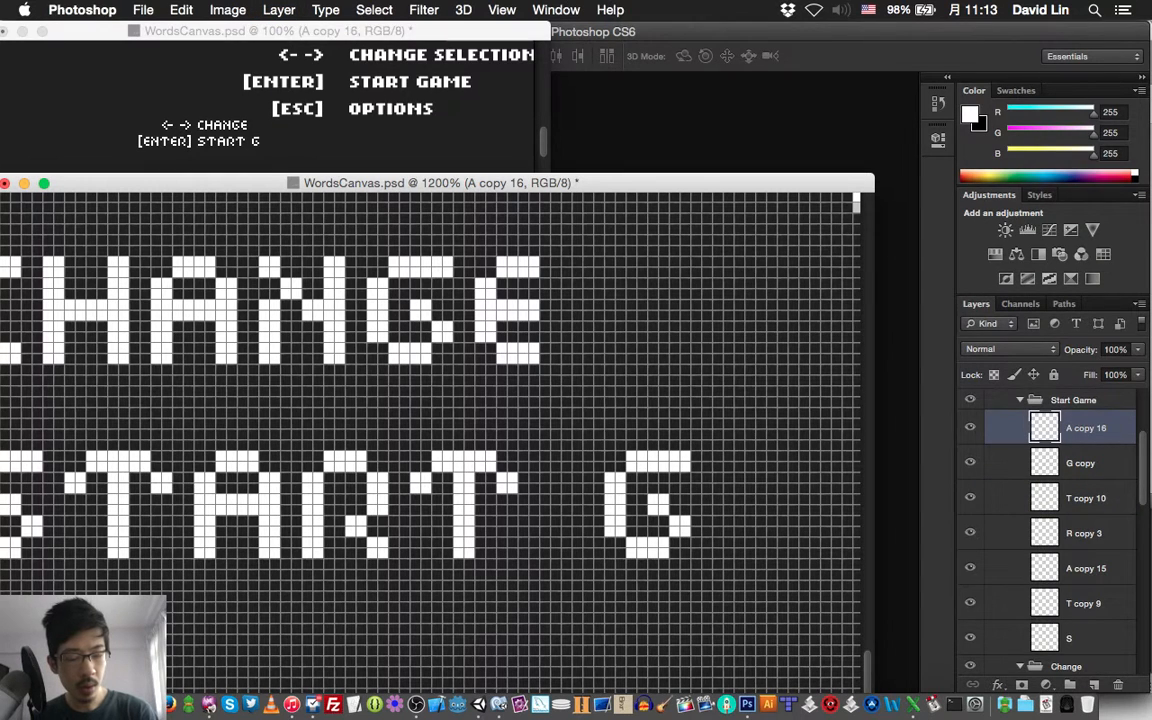
# Move the second A right until it stands two pixels after the G
pyautogui.hotkey('shift', 'Right')
pyautogui.hotkey('shift', 'Right')
pyautogui.hotkey('shift', 'Right')
pyautogui.hotkey('shift', 'Right')
pyautogui.press('Right')
pyautogui.press('Right')
pyautogui.press('Right')
pyautogui.press('Right')
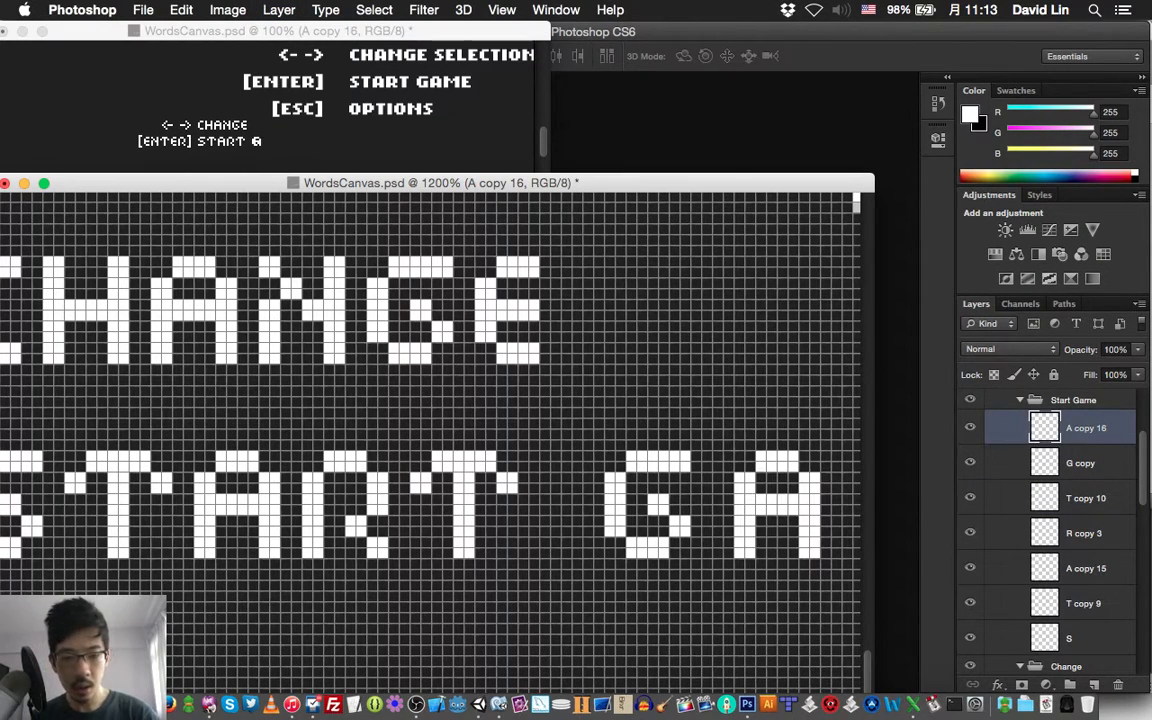
pyautogui.press('Left')
# Create a new layer named M above the second A in the Start Game group
pyautogui.hscroll(3, 430, 420)
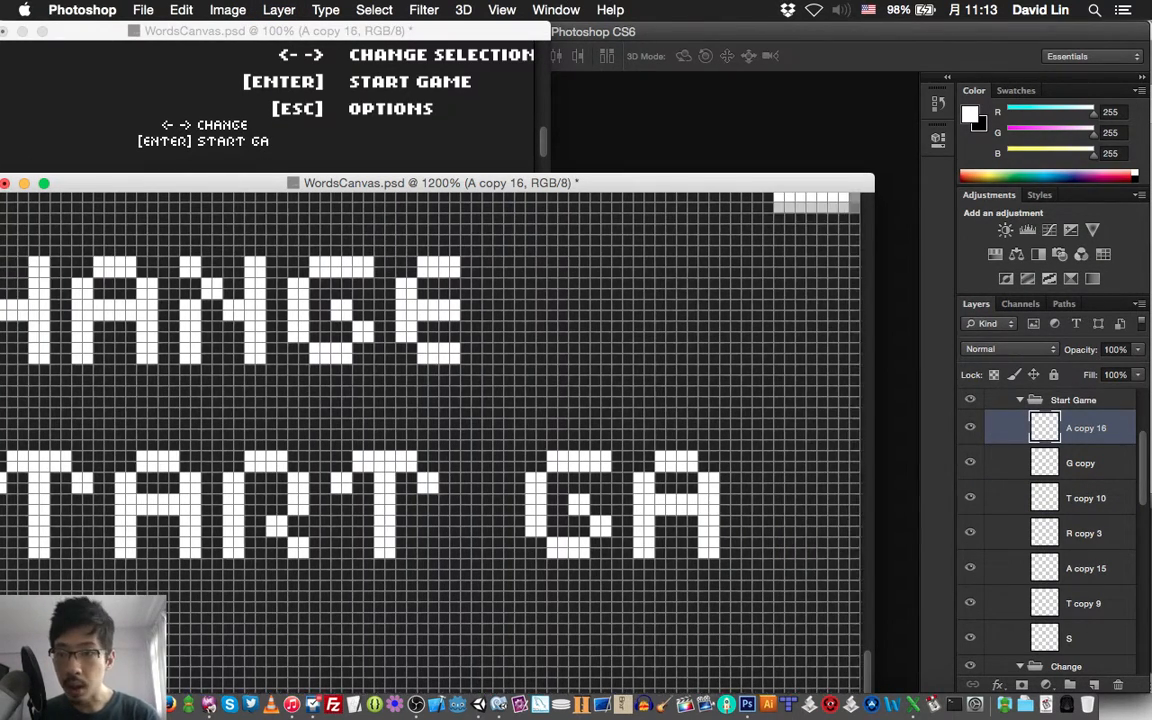
pyautogui.press('super+j')
pyautogui.write('M')
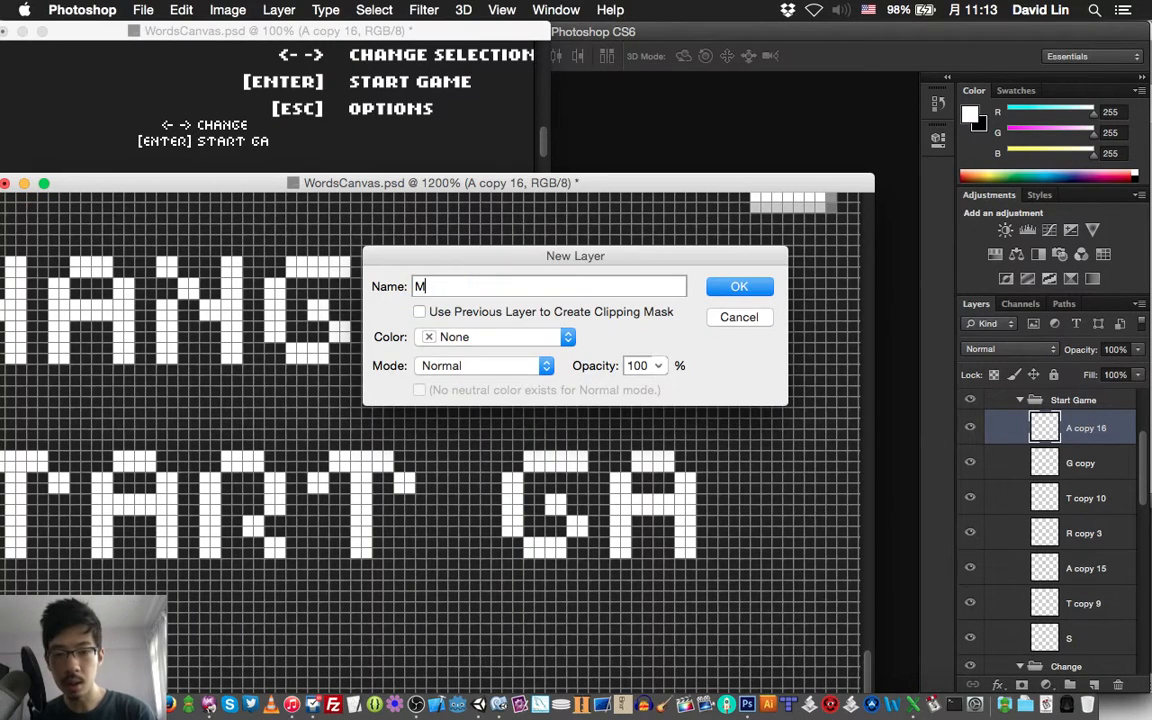
pyautogui.press('Return')
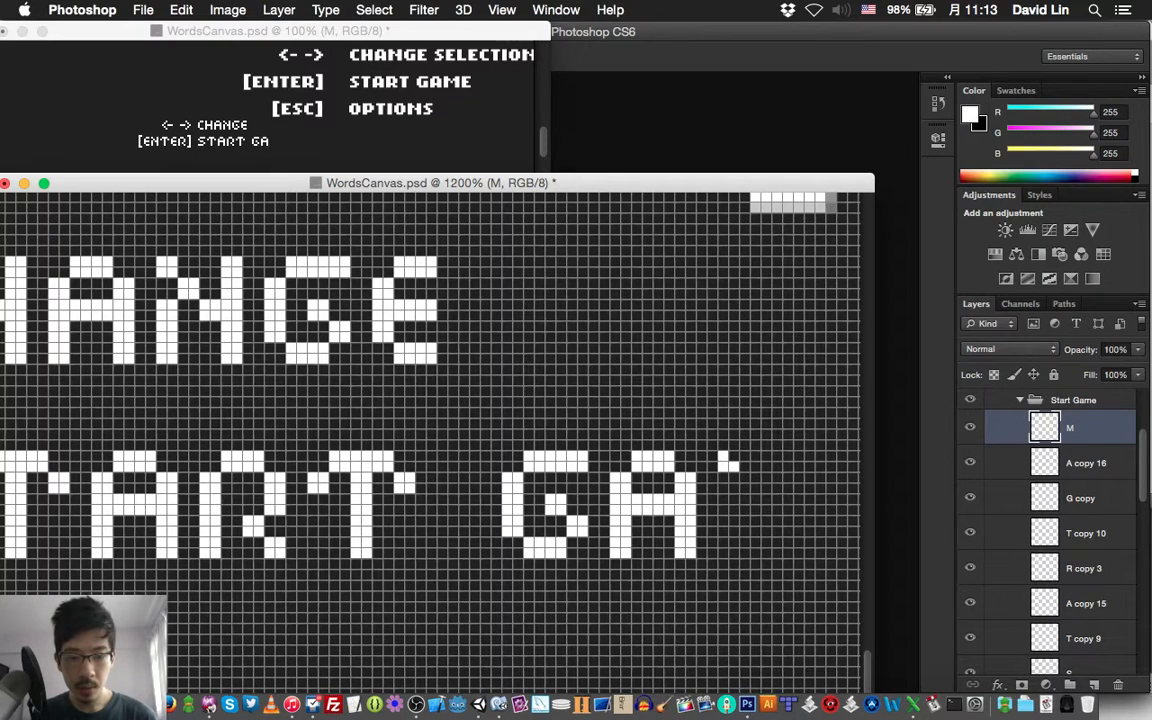
# Draw a white M with two-pixel strokes, 10 by 10 pixels, on the M layer, two pixels after the A of GA
pyautogui.click(750, 483)
pyautogui.click(771, 504)
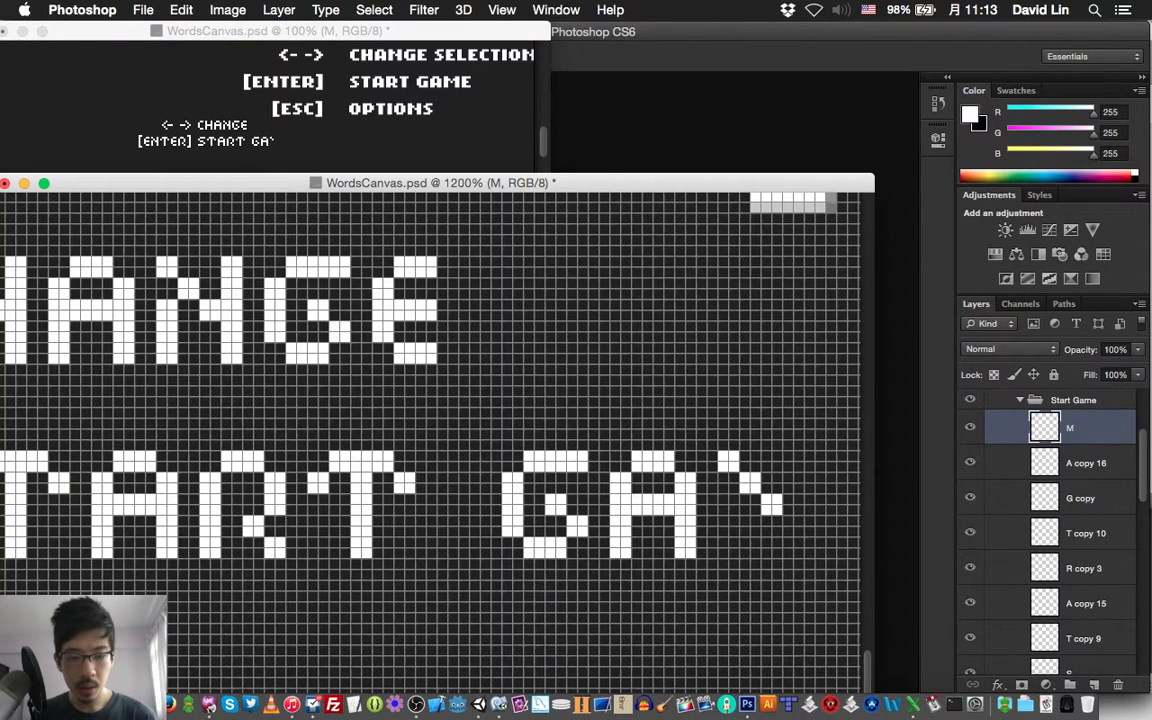
pyautogui.click(792, 483)
pyautogui.click(814, 461)
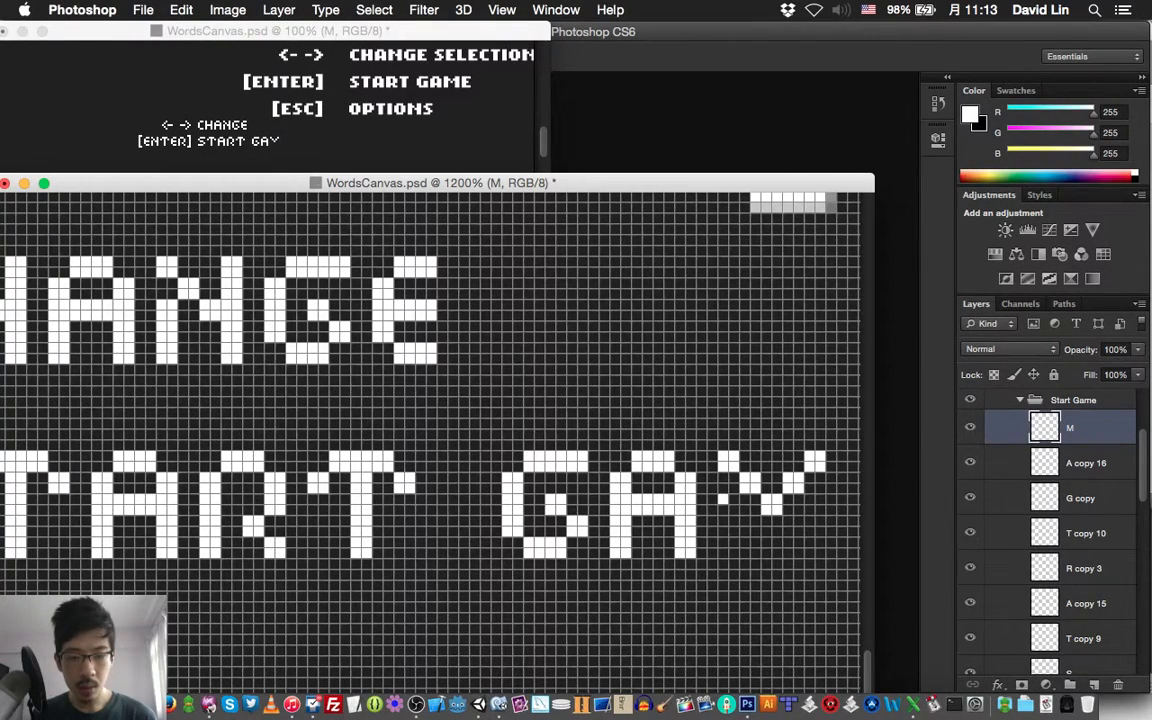
pyautogui.moveTo(728, 504); pyautogui.dragTo(728, 547)
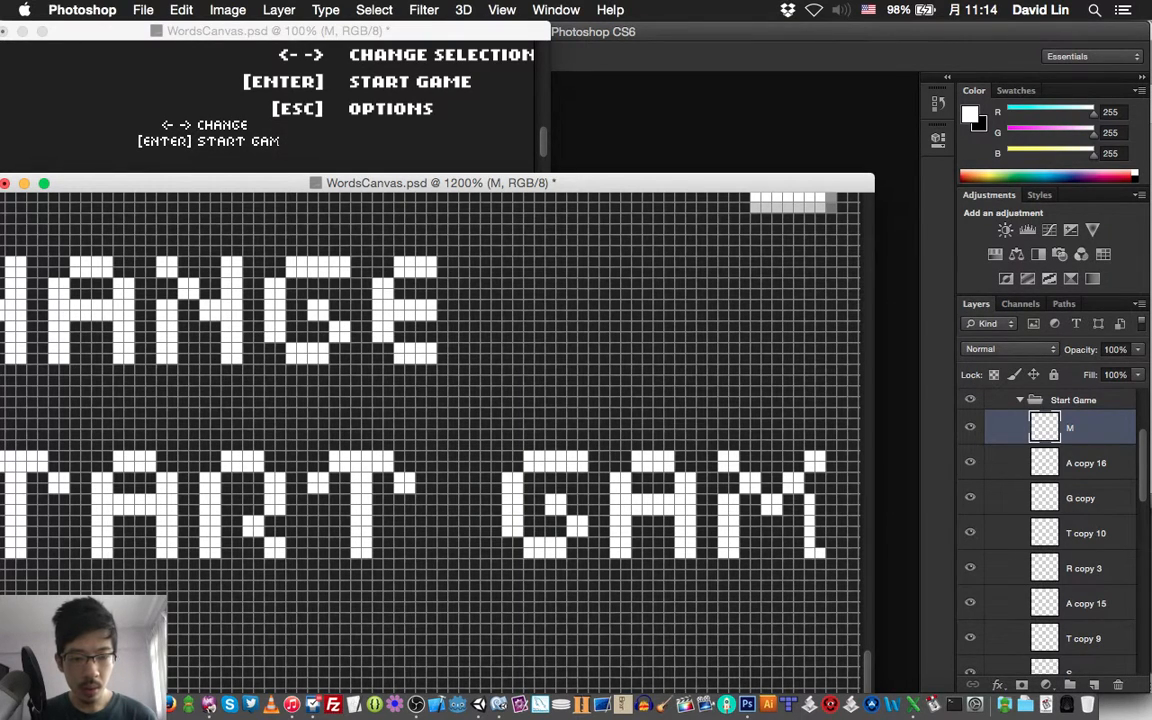
# Duplicate the E layer of the Change group and bring the copy into the Start Game group above the M layer
pyautogui.hscroll(3, 430, 430)
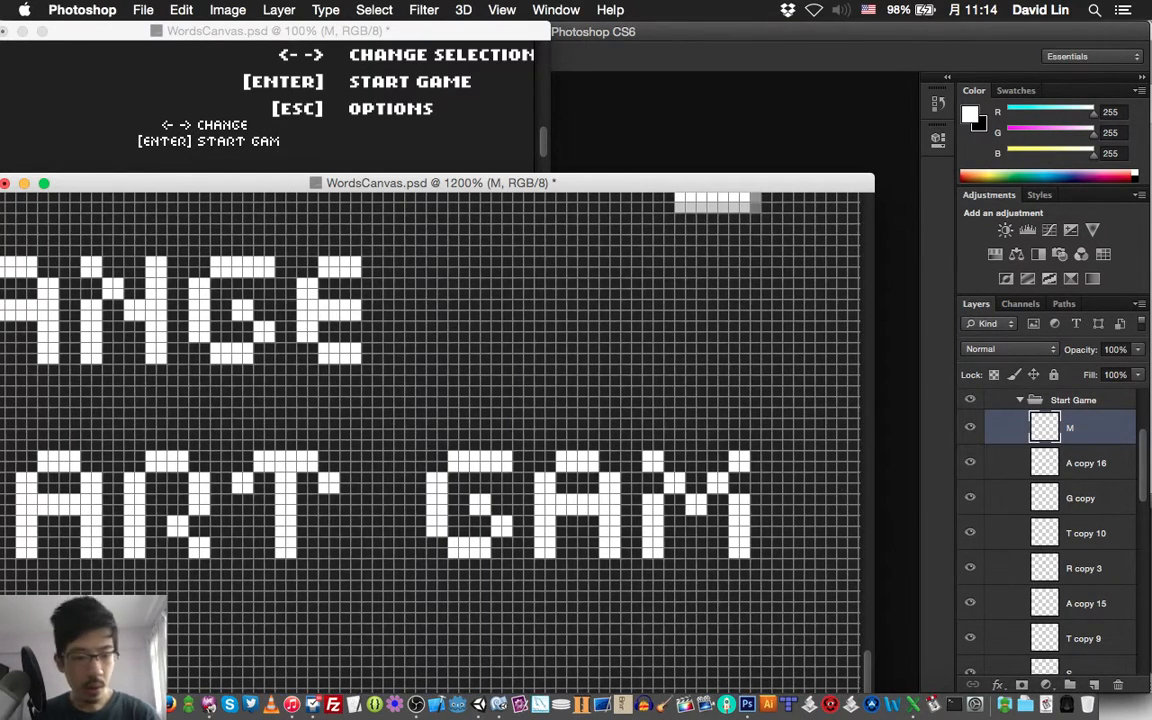
pyautogui.scroll(-4, 1050, 530)
pyautogui.click(1069, 615)
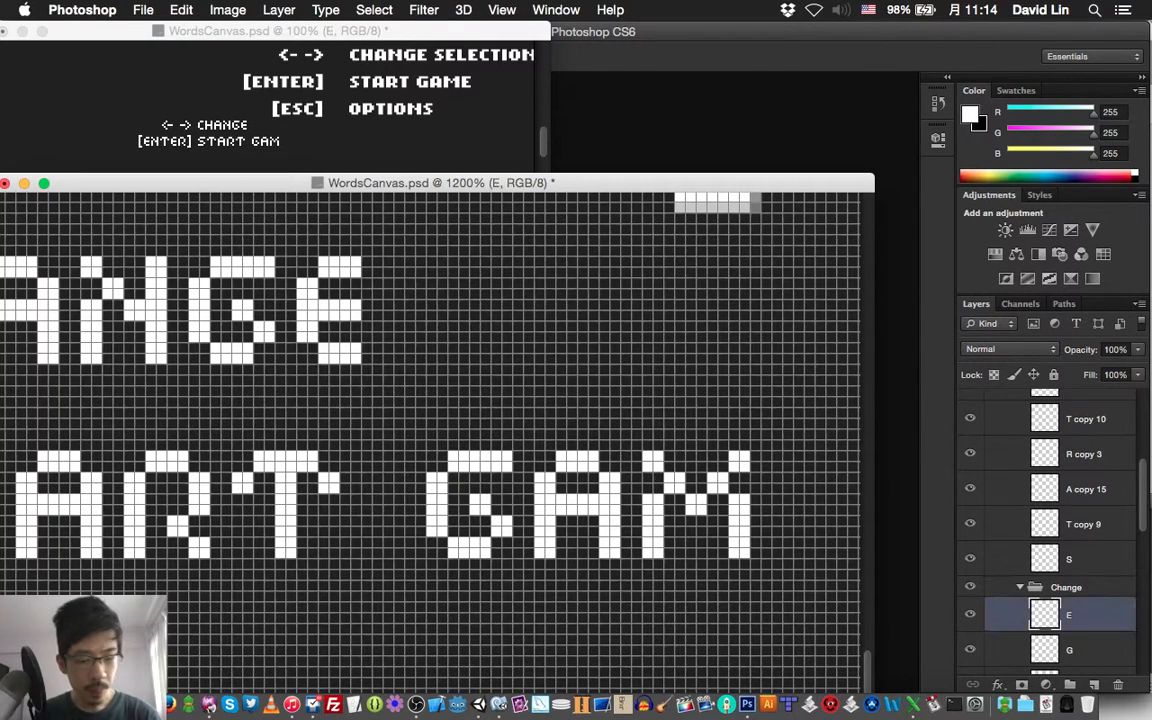
pyautogui.press('super+j')
pyautogui.press('super+shift+bracketright')
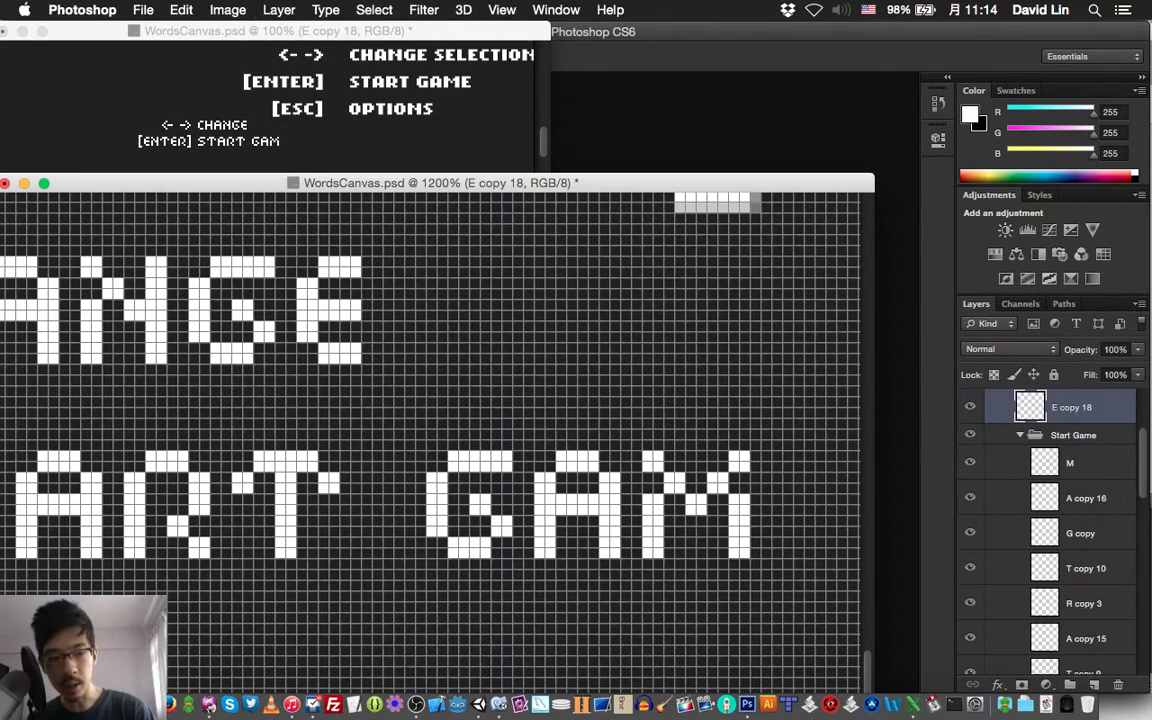
pyautogui.press('super+bracketleft')
# Move the copied E right and down onto the START GAME line, two pixels after the M, and save the document
pyautogui.press('v')
pyautogui.hotkey('shift', 'Right')
pyautogui.hotkey('shift', 'Right')
pyautogui.hotkey('shift', 'Right')
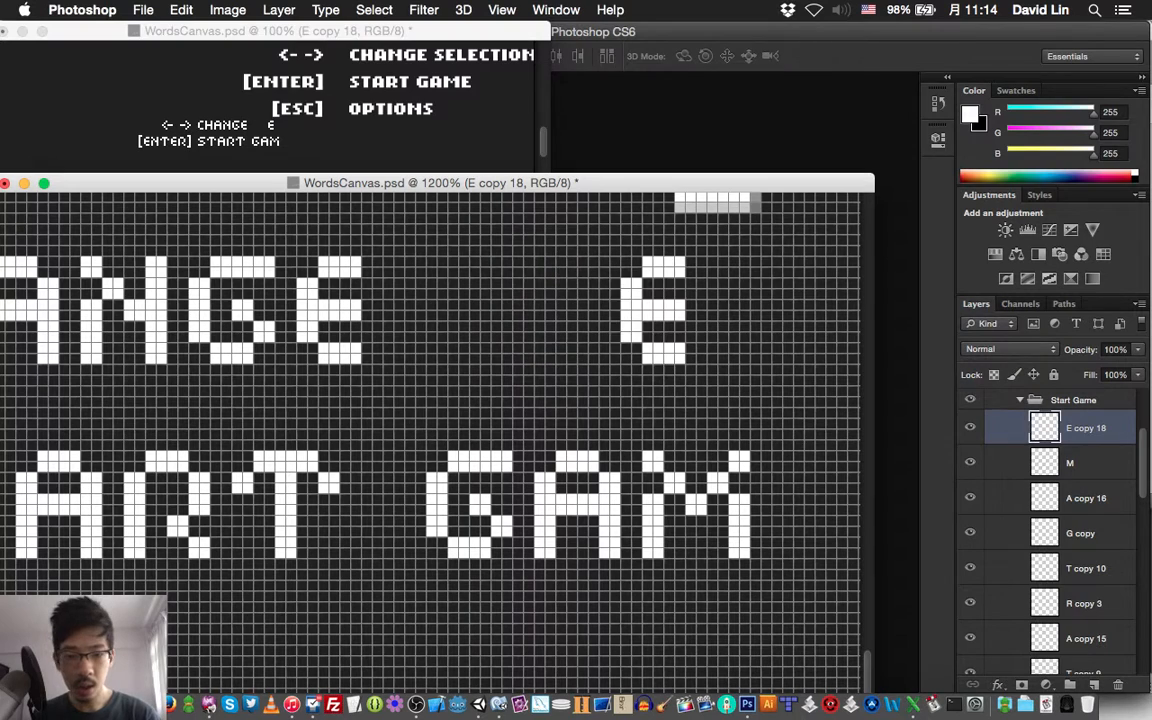
pyautogui.hotkey('shift', 'Right')
pyautogui.press('Down')
pyautogui.hotkey('shift', 'Down')
pyautogui.press('Down')
pyautogui.press('Down')
pyautogui.press('Down')
pyautogui.press('Down')
pyautogui.press('Down')
pyautogui.press('Down')
pyautogui.press('Down')
pyautogui.press('Down')
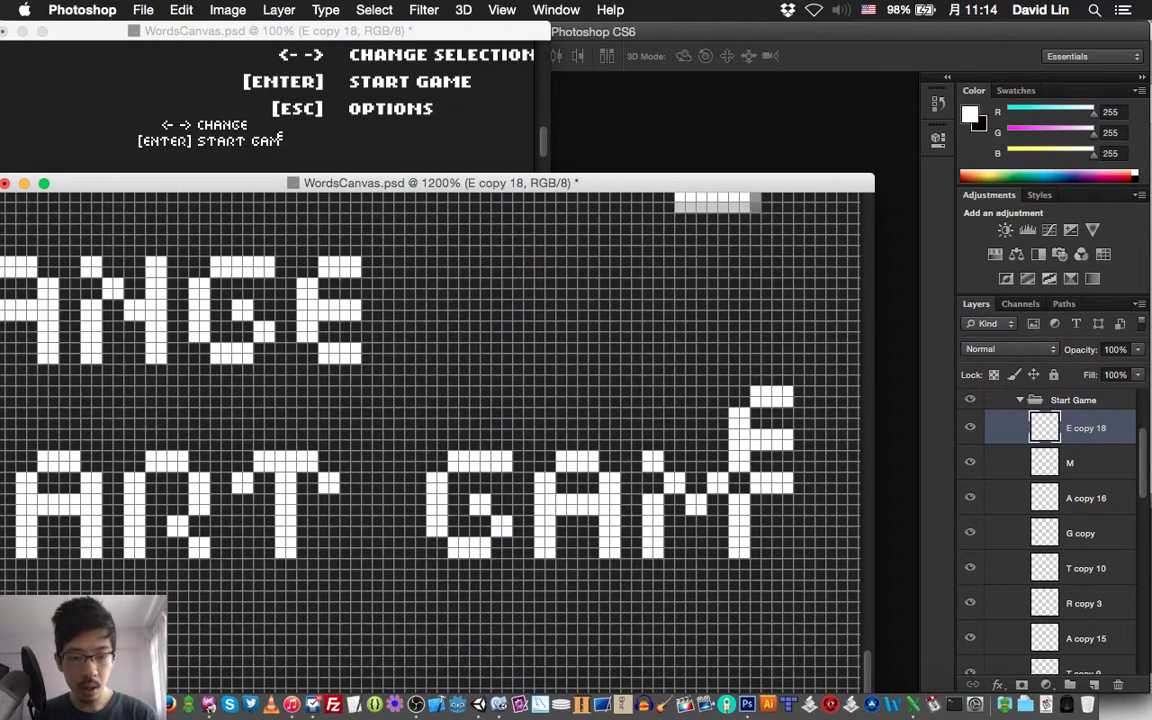
pyautogui.press('Right')
pyautogui.press('Right')
pyautogui.press('Right')
pyautogui.press('Right')
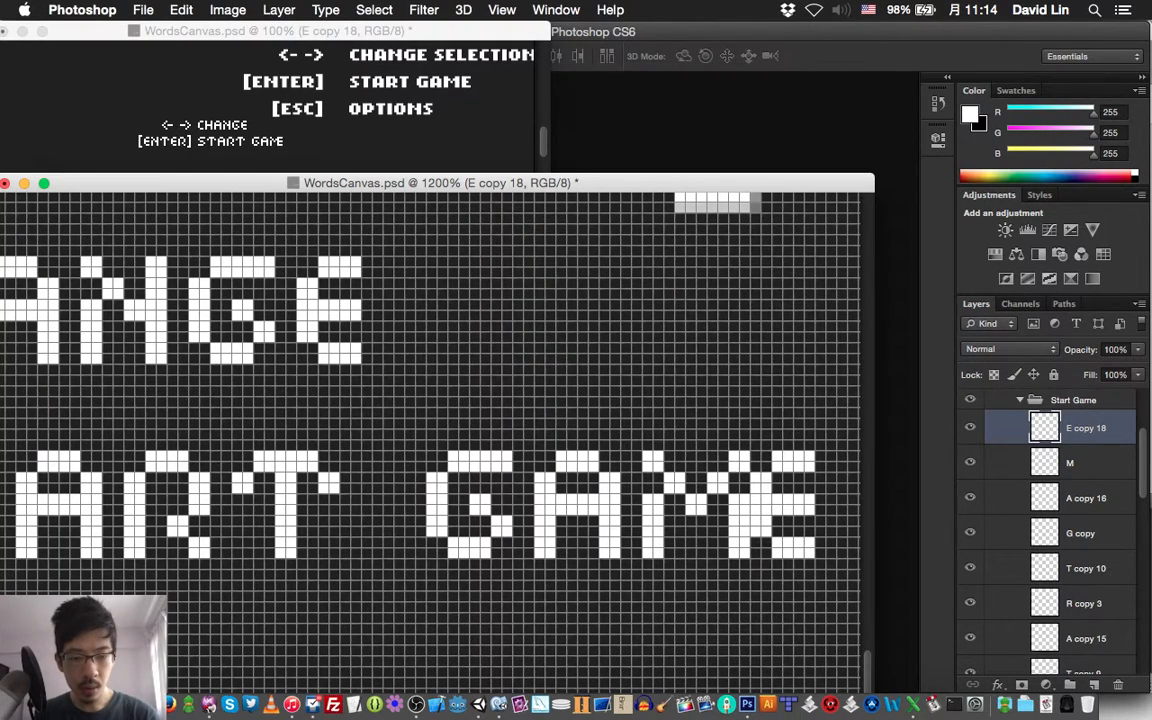
pyautogui.press('super+s')
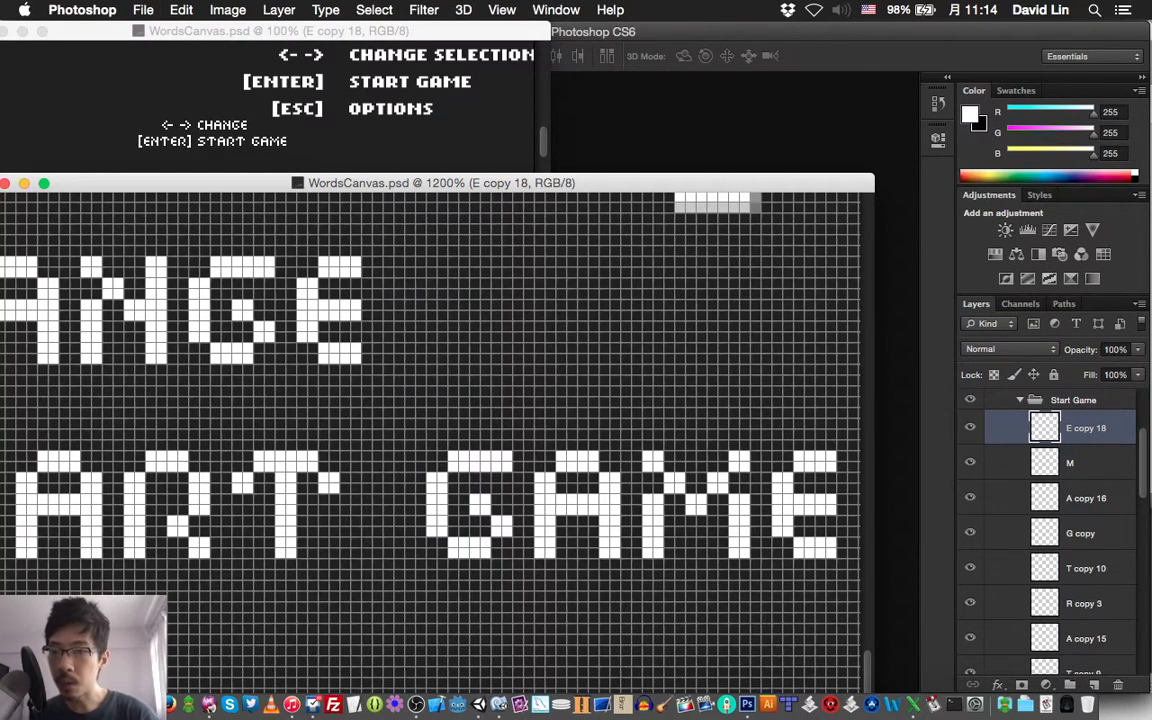
# Collapse the Start Game and Change layer groups
pyautogui.hscroll(-10, 430, 430)
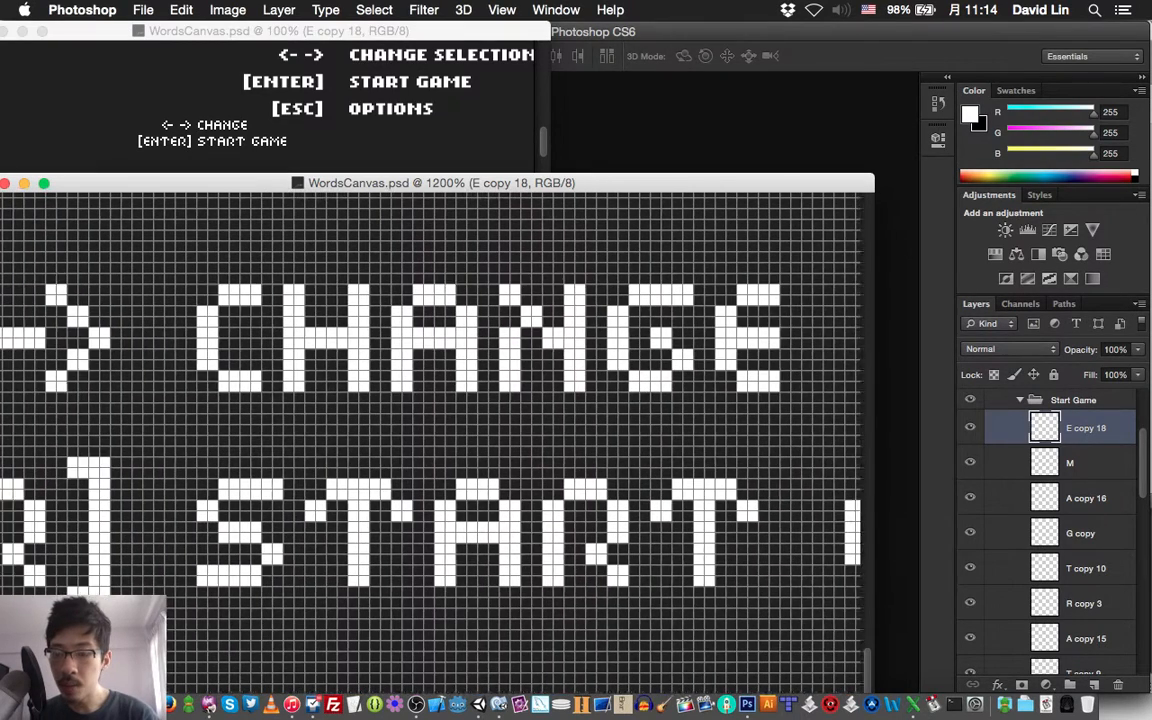
pyautogui.hscroll(-5, 430, 430)
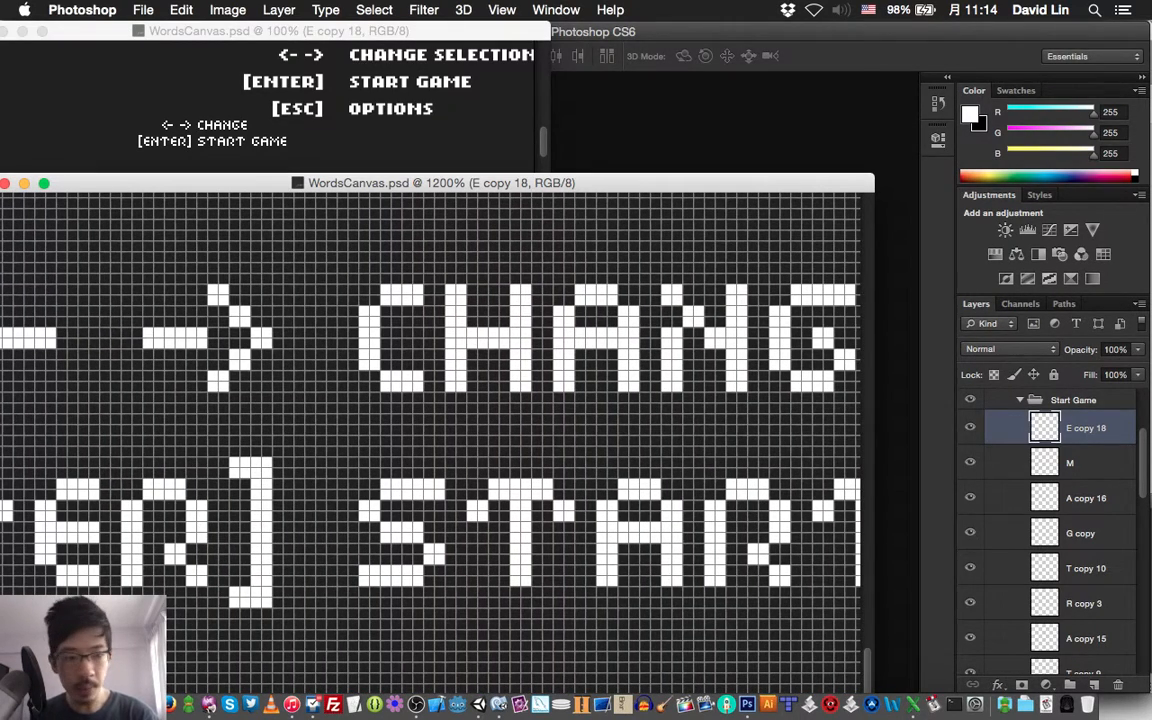
pyautogui.click(1020, 400)
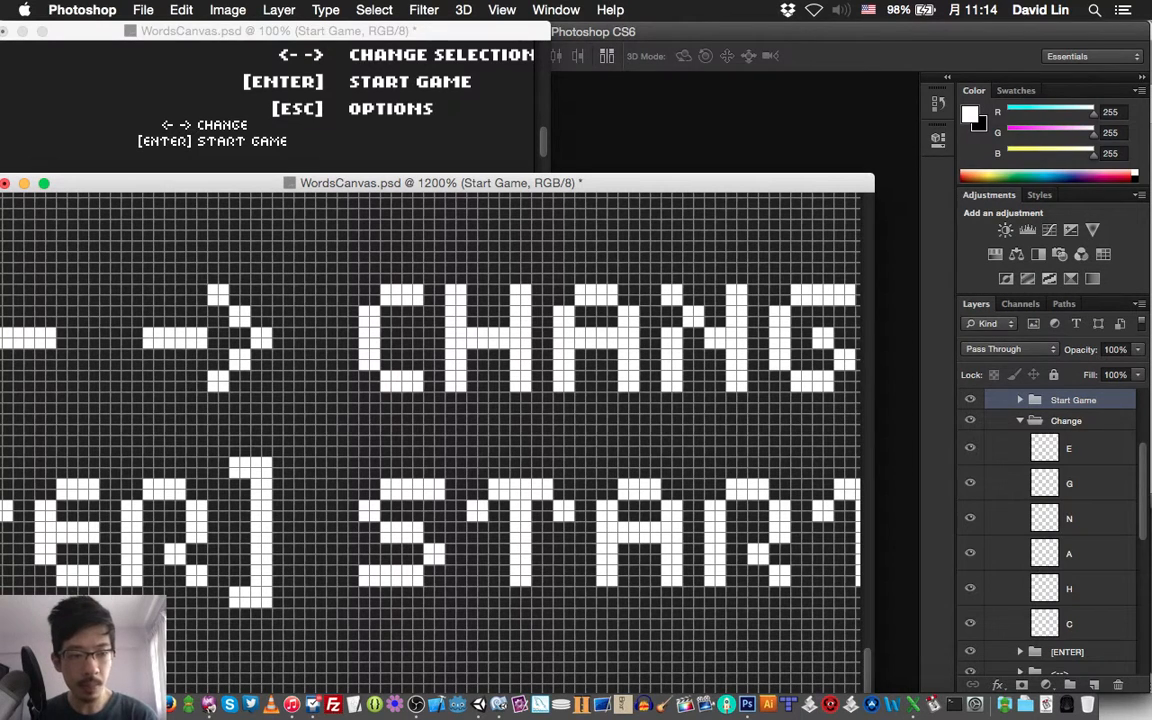
pyautogui.click(1020, 421)
# Move the [ENTER] and <--> groups together 4 pixels left, away from the START GAME and CHANGE words, and save the document
pyautogui.click(1067, 441)
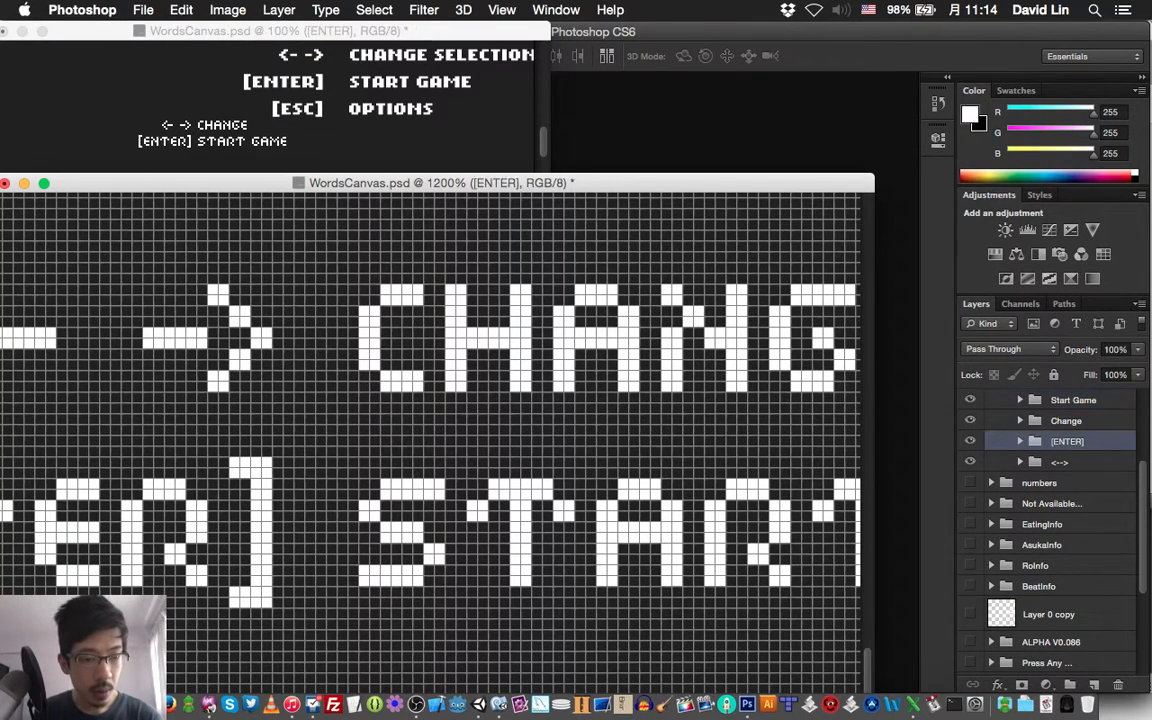
pyautogui.keyDown('shift'); pyautogui.click(1062, 462); pyautogui.keyUp('shift')
pyautogui.hscroll(-5, 430, 440)
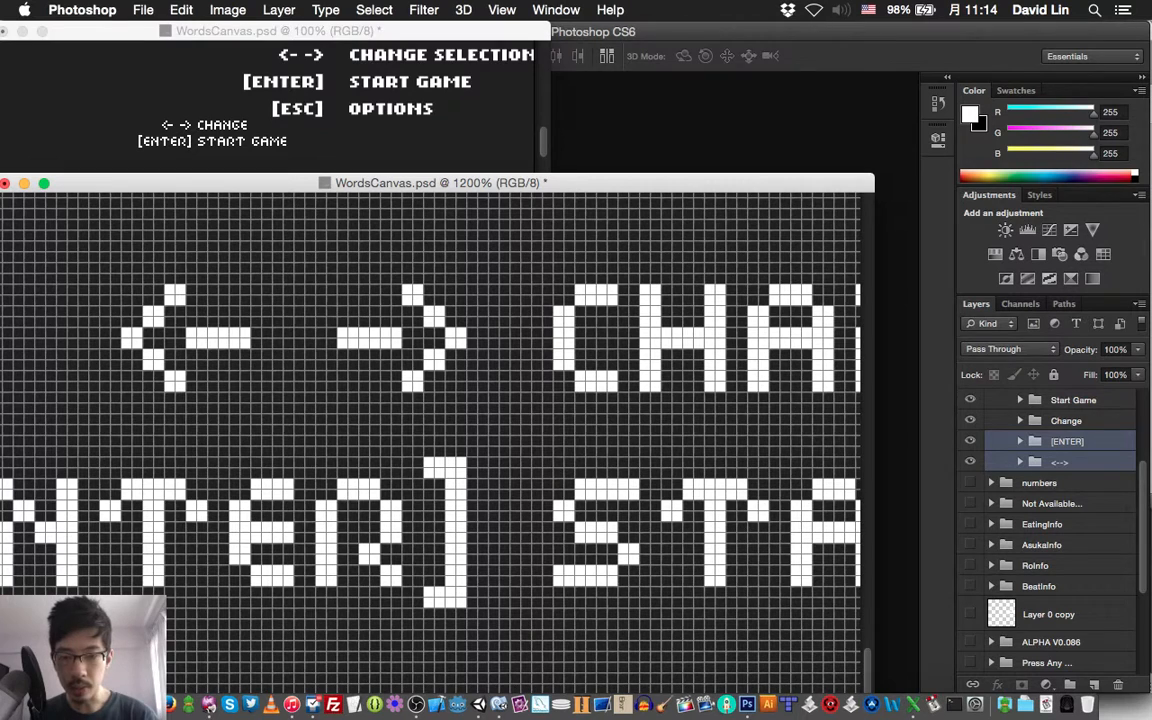
pyautogui.press('Left')
pyautogui.press('Left')
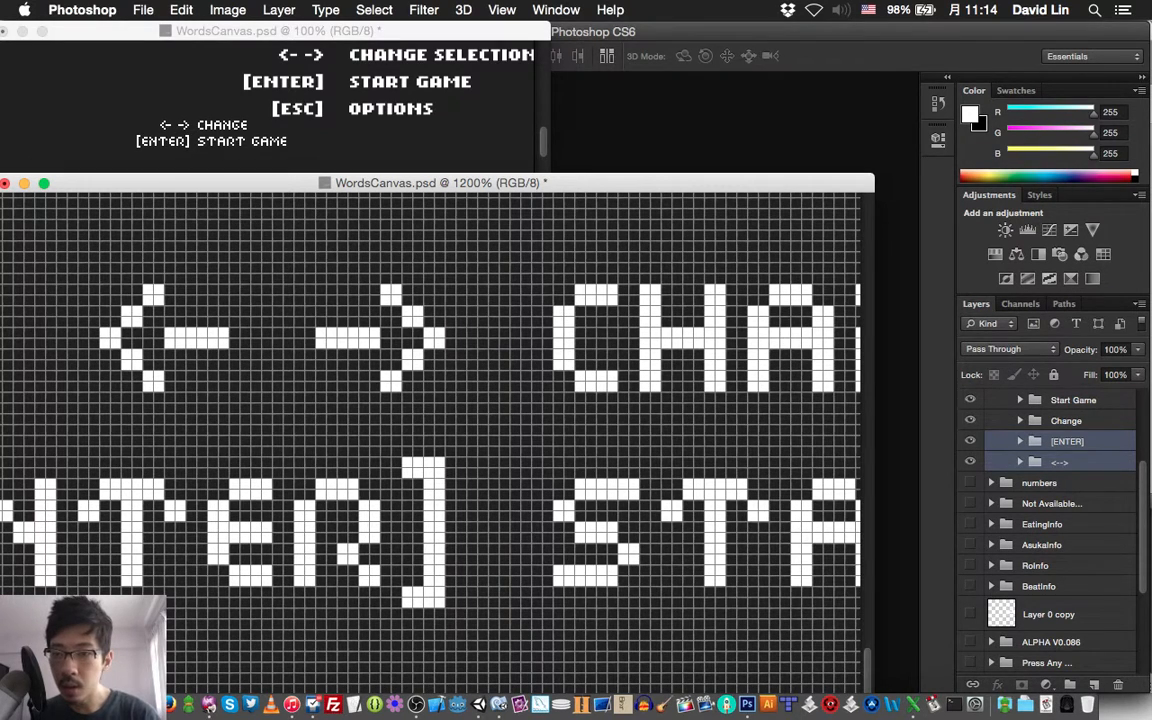
pyautogui.press('Left')
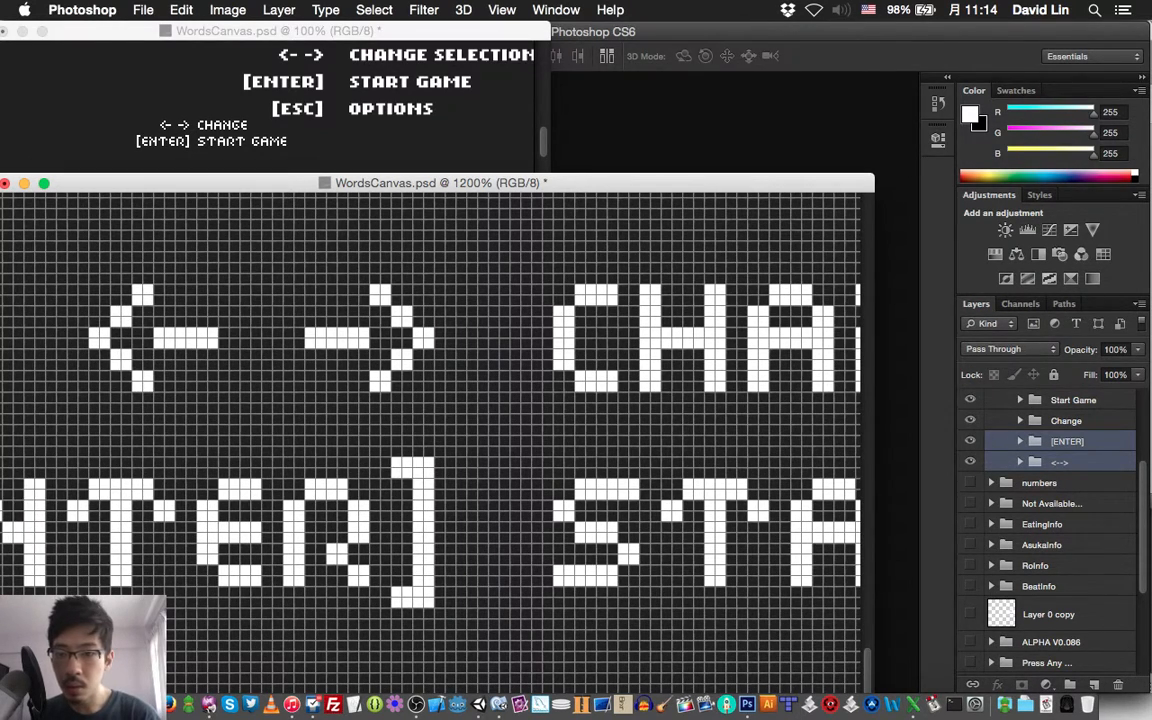
pyautogui.press('Left')
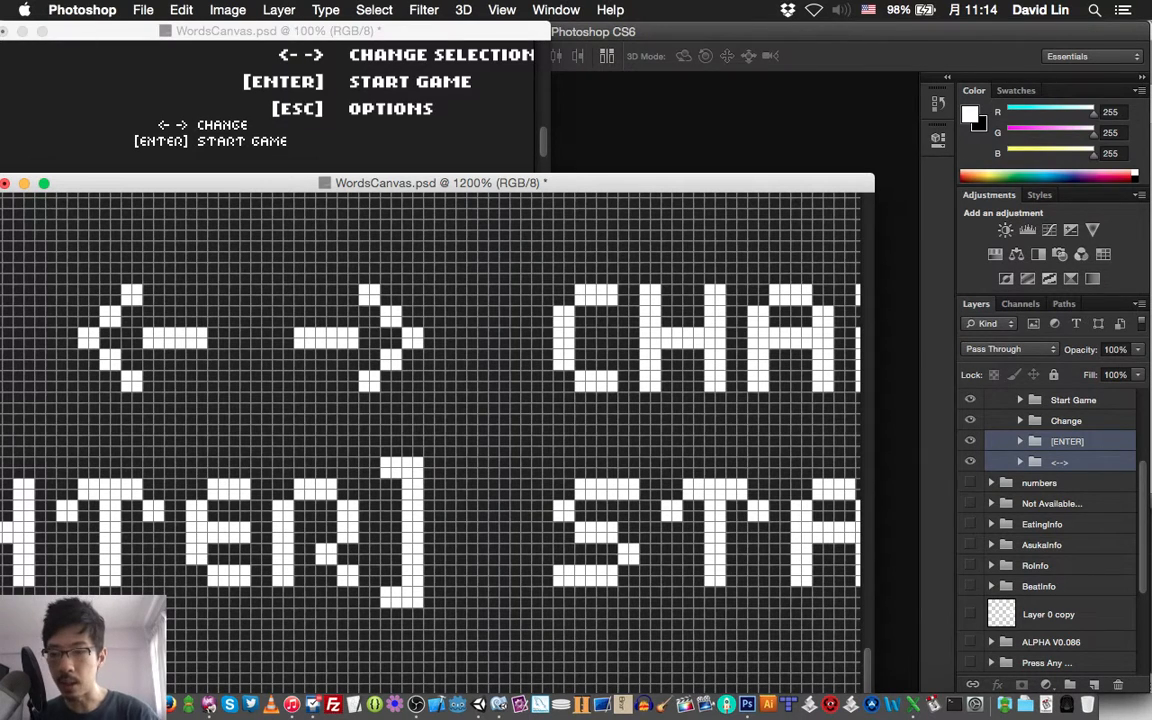
pyautogui.press('super+s')
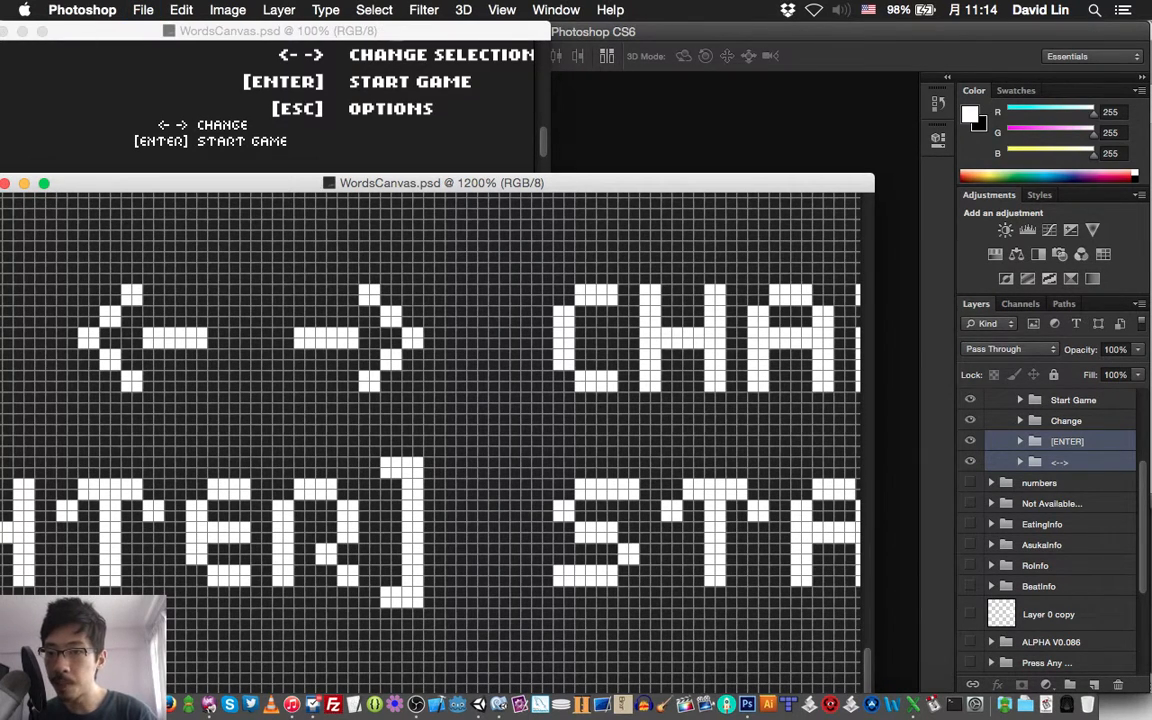
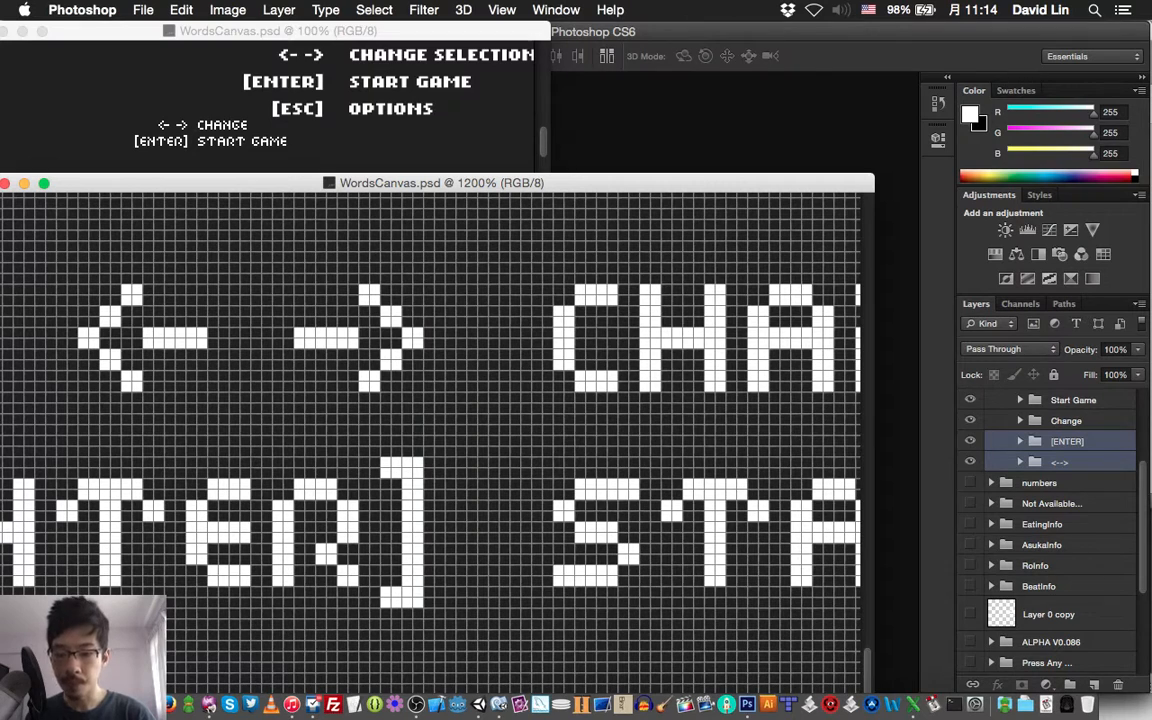
# Check the Colloquy chat room and the OBS streaming window, and return to WordsCanvas.psd in Photoshop
pyautogui.click(209, 705)
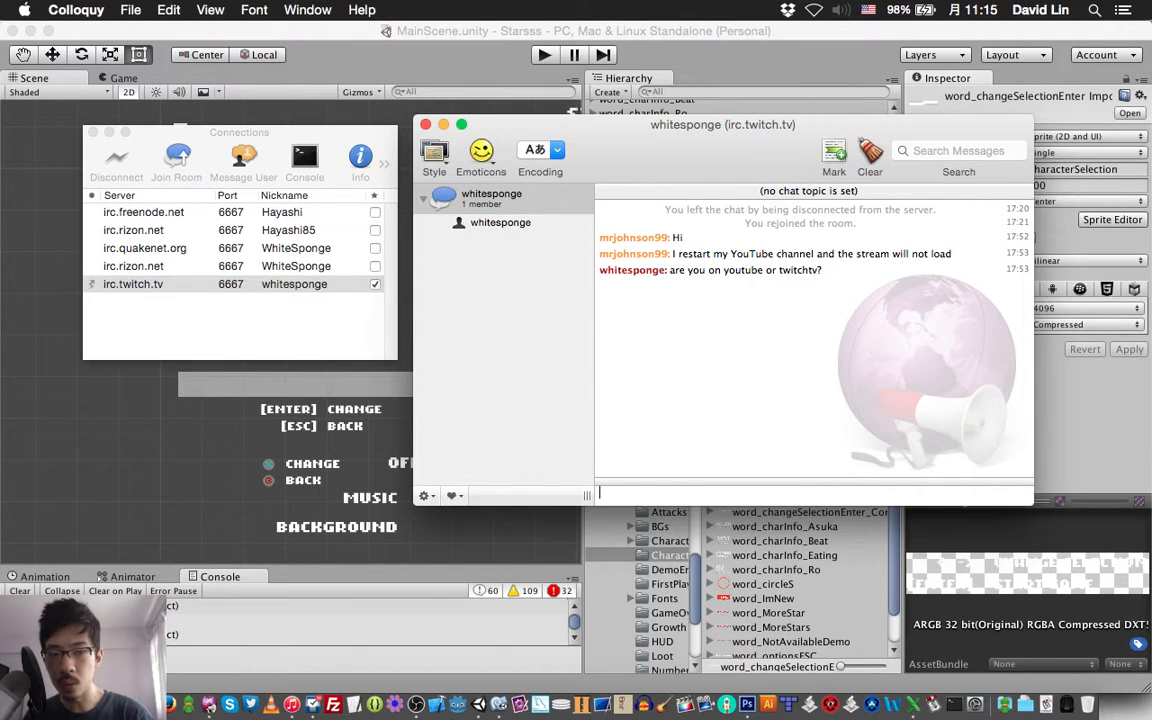
pyautogui.press('super+Tab')
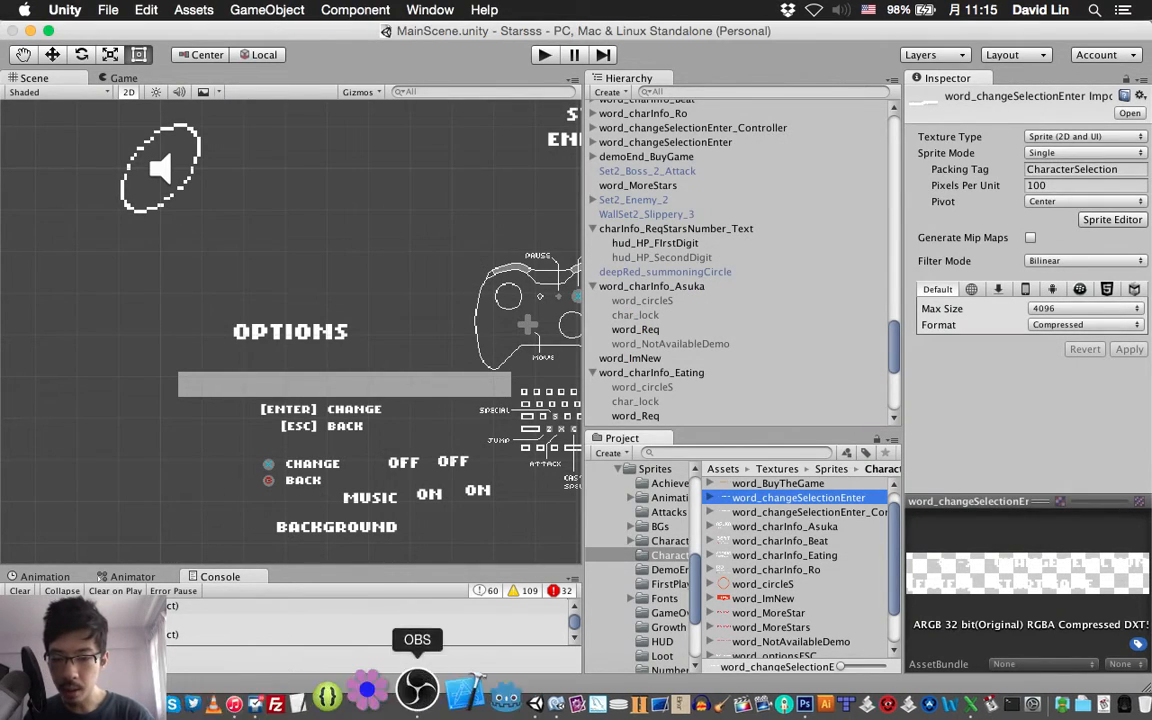
pyautogui.click(418, 690)
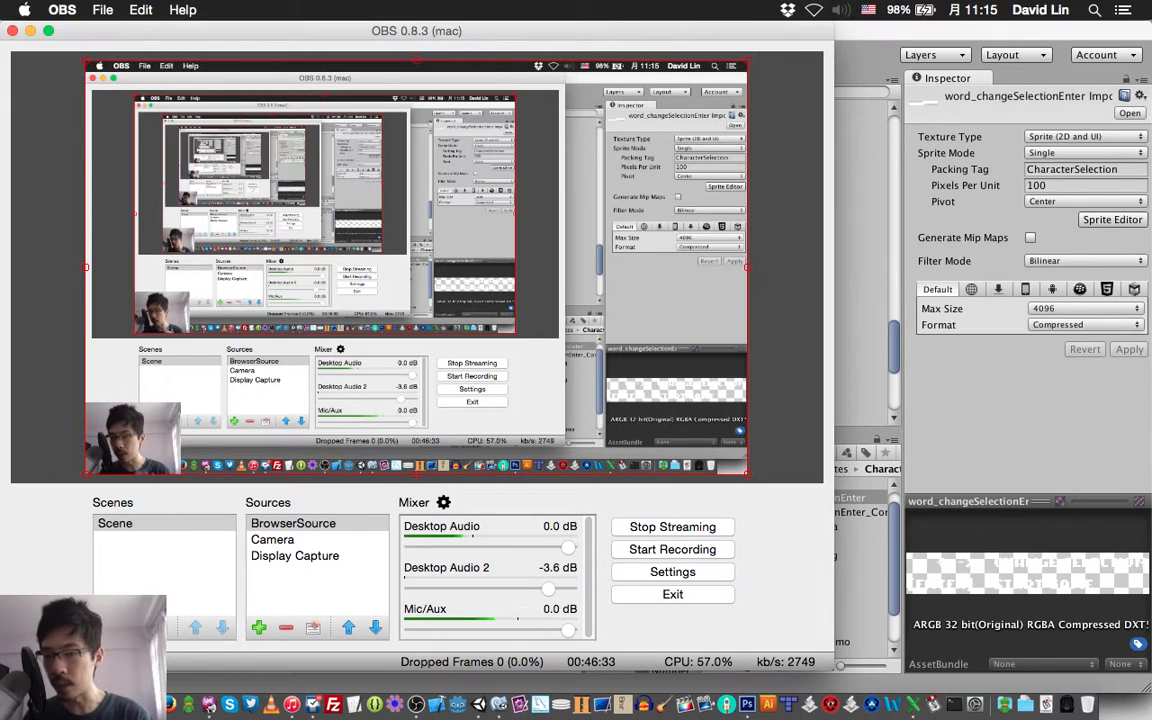
pyautogui.press('super+Tab')
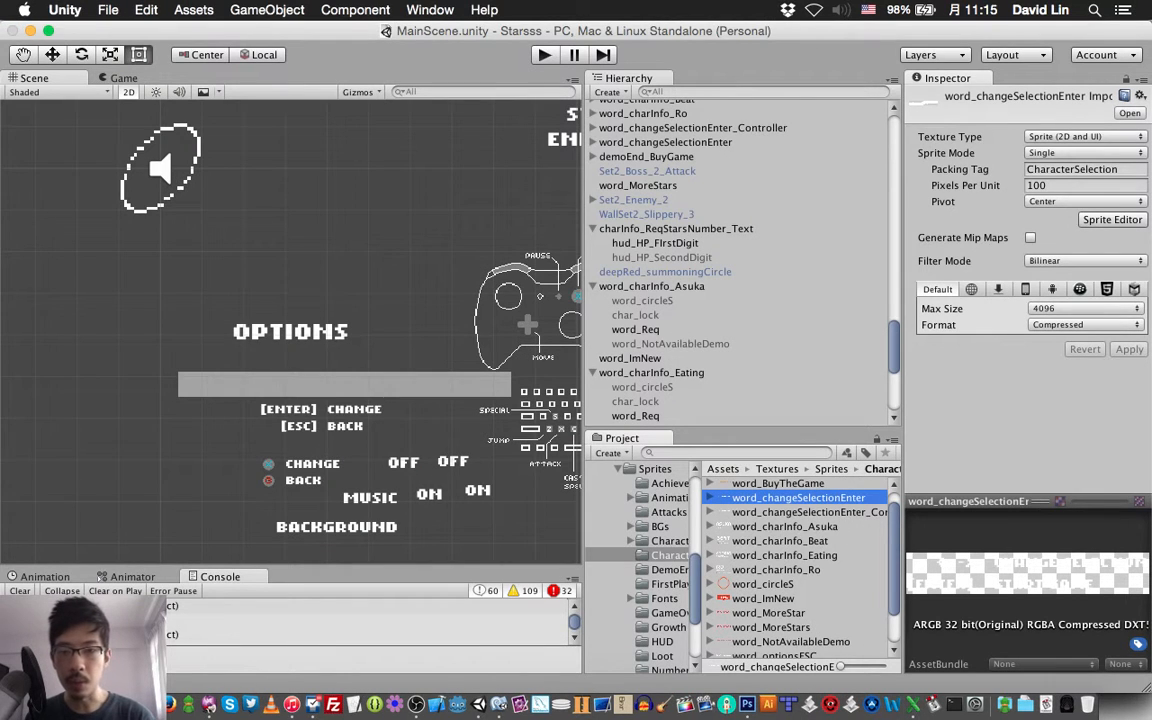
pyautogui.click(209, 704)
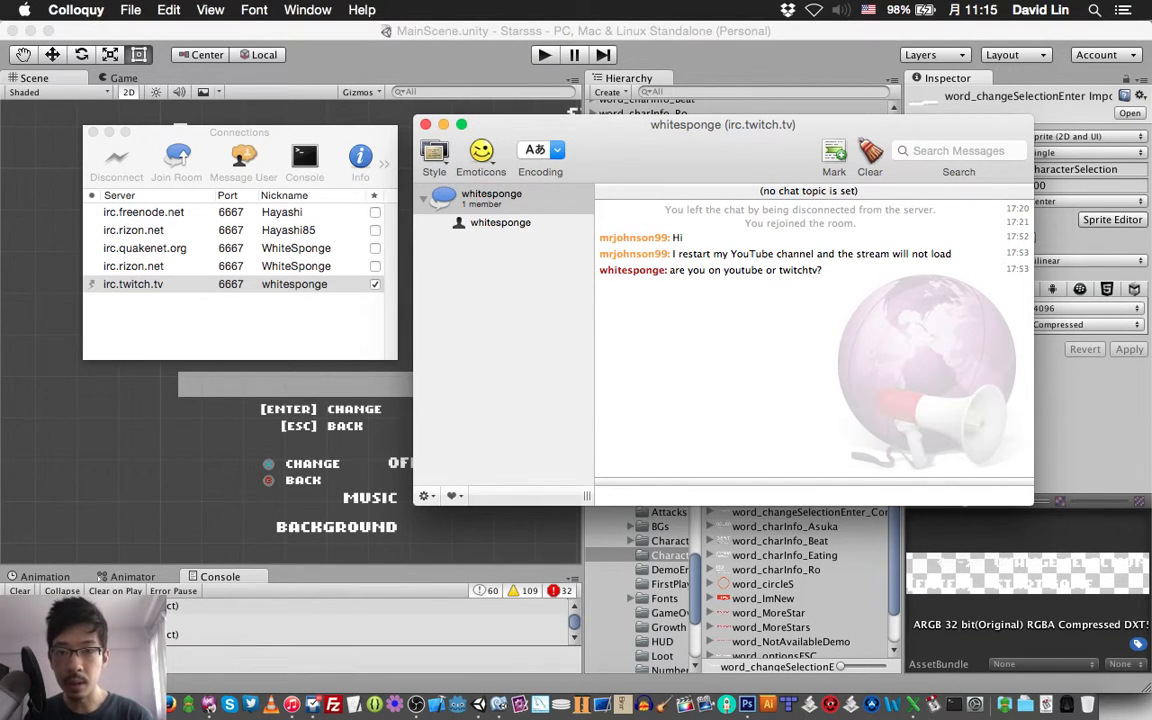
pyautogui.press('super+Tab')
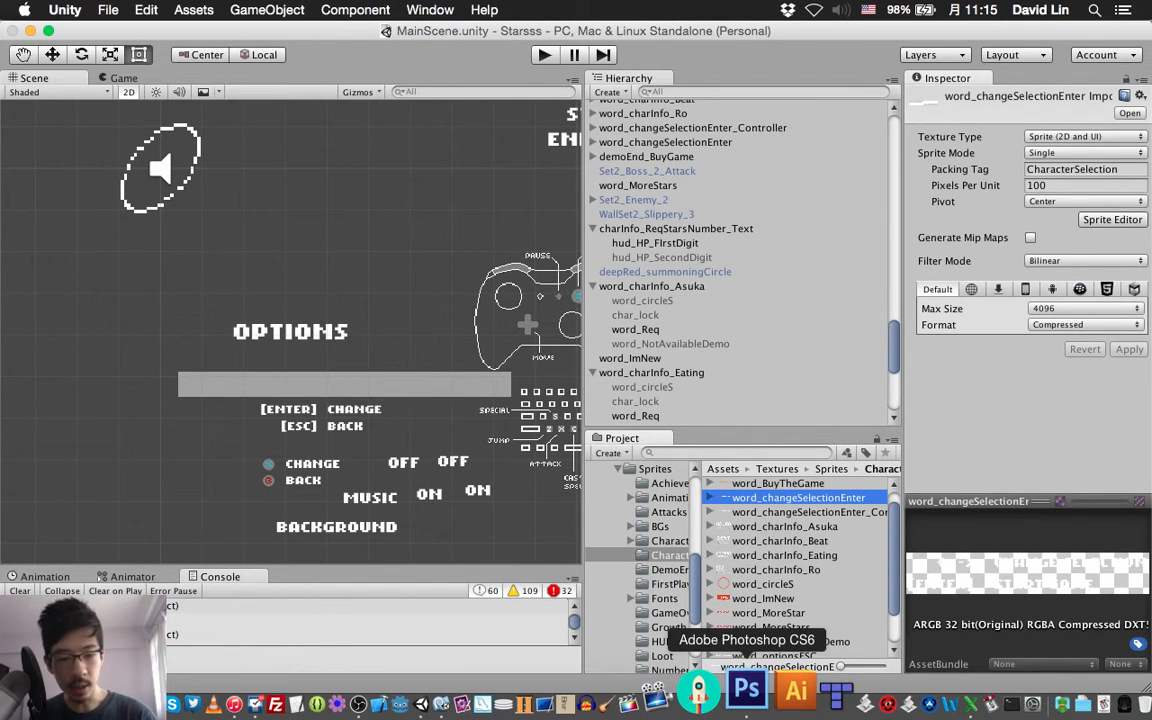
pyautogui.click(746, 688)
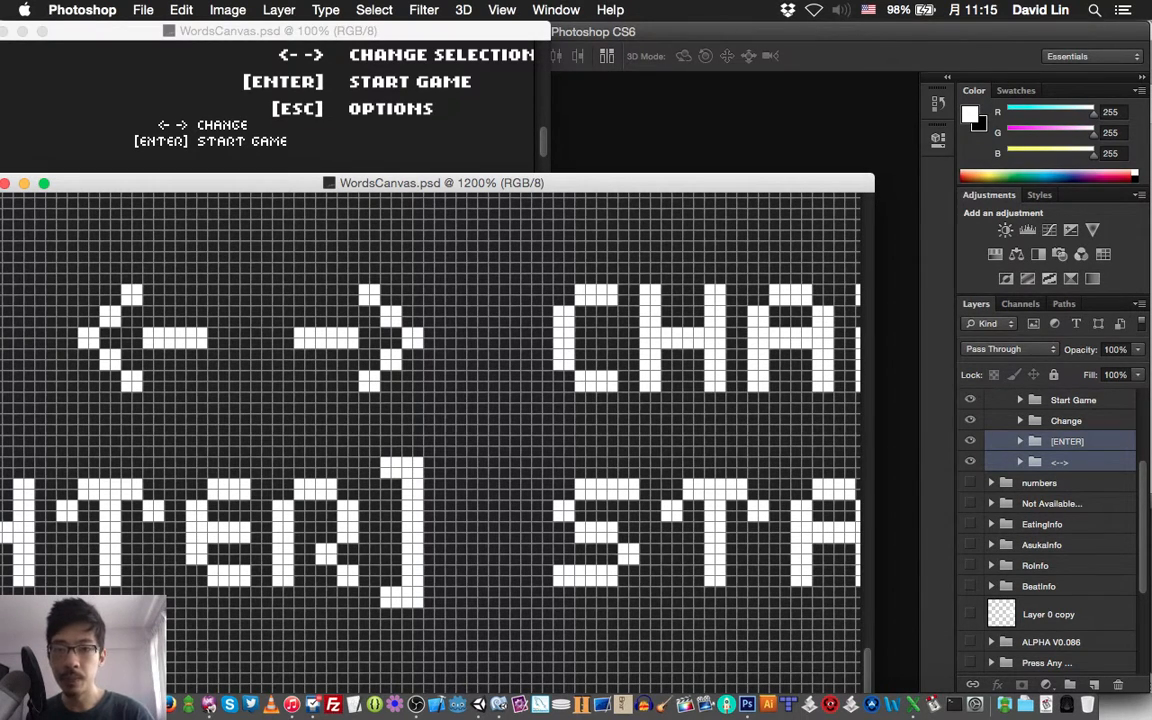
# Create a new layer group named [ESC] directly above the [ENTER] group
pyautogui.scroll(-5, 430, 430)
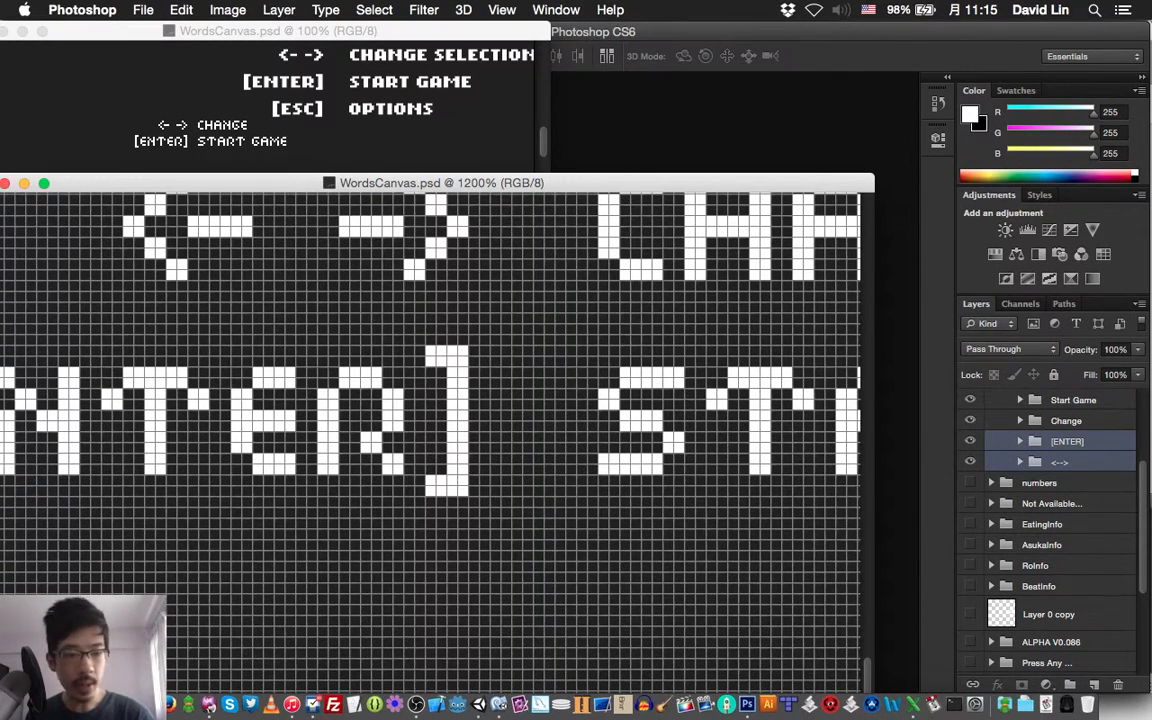
pyautogui.scroll(3, 1050, 480)
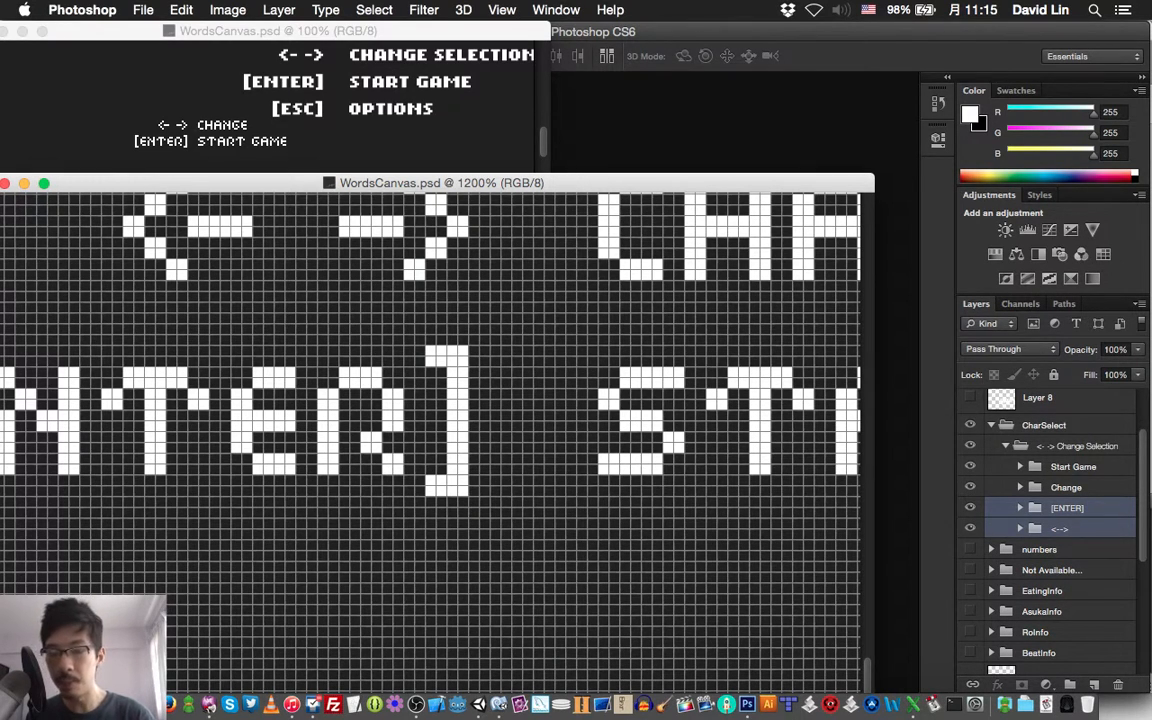
pyautogui.hscroll(-5, 430, 430)
pyautogui.scroll(-3, 430, 430)
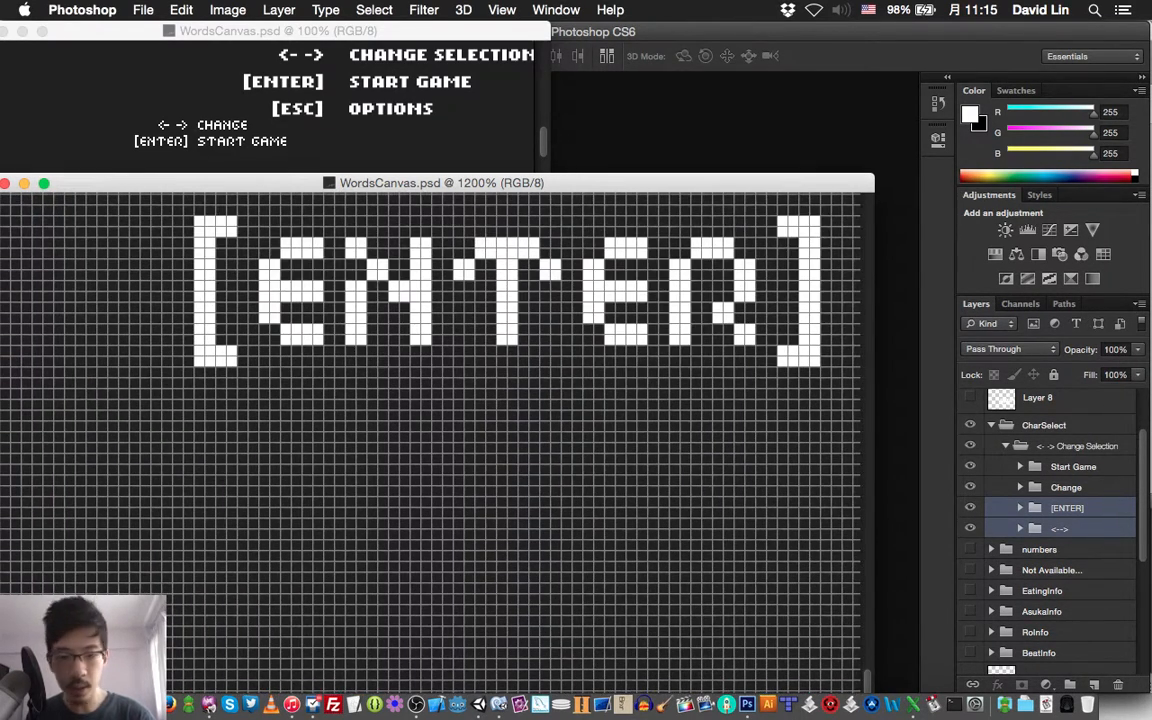
pyautogui.click(1067, 508)
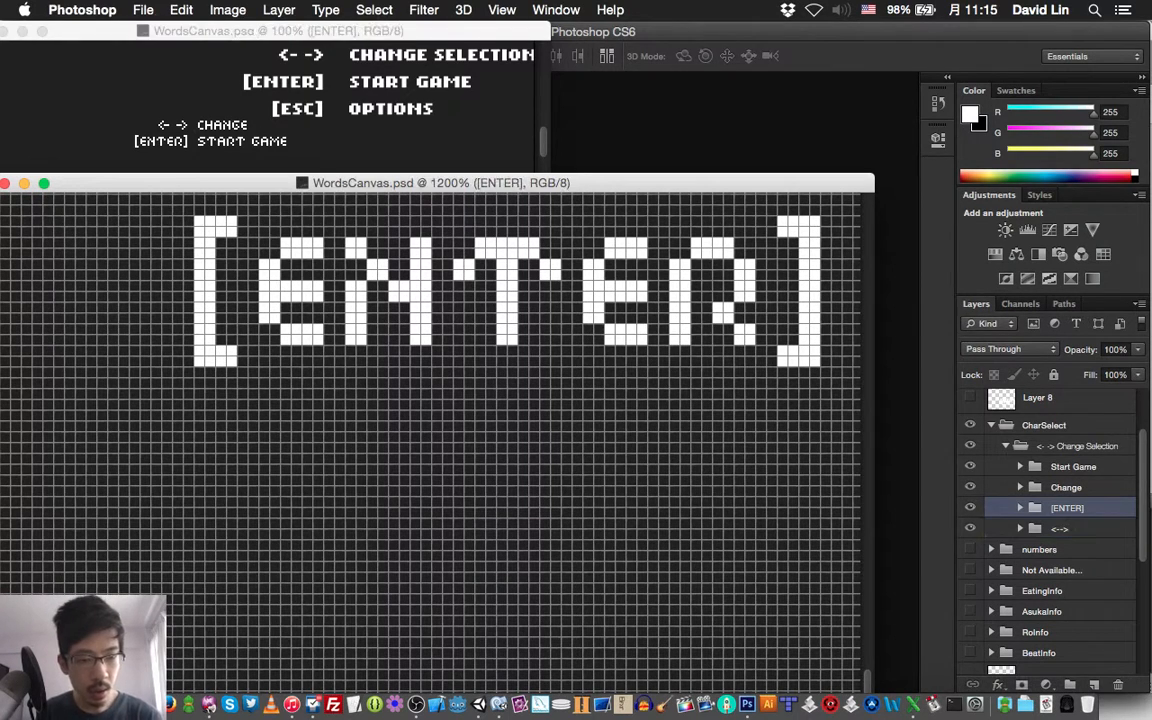
pyautogui.press('super+g')
pyautogui.write('[ESC]')
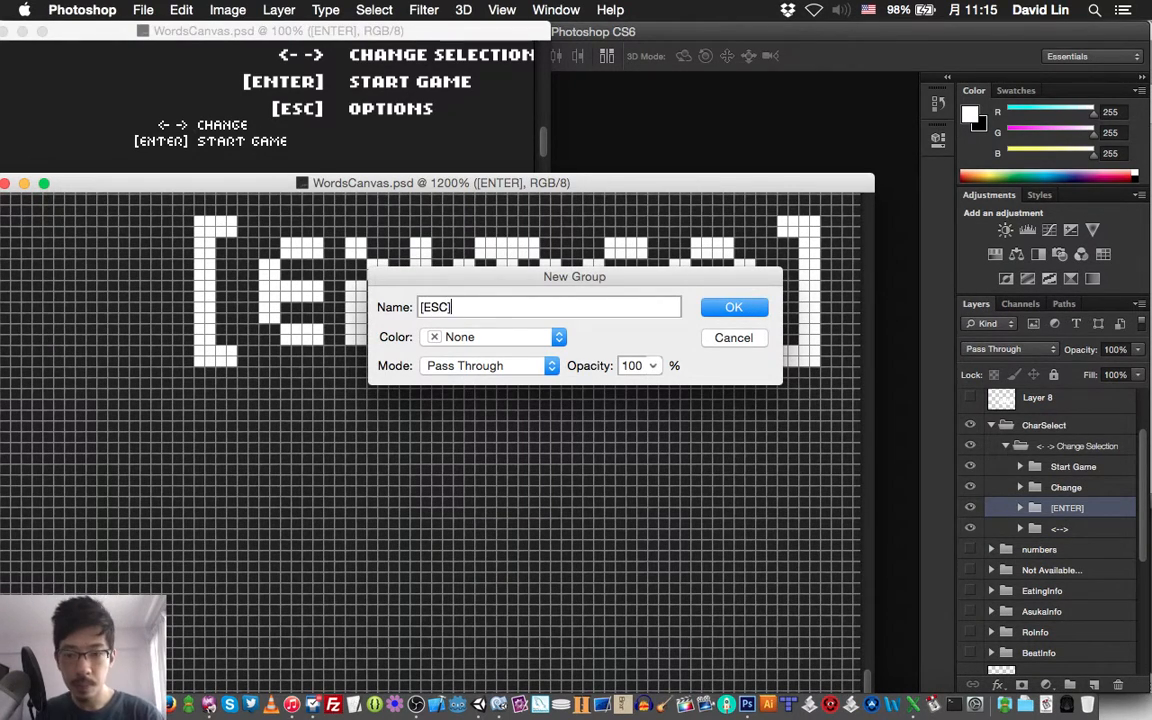
pyautogui.press('Return')
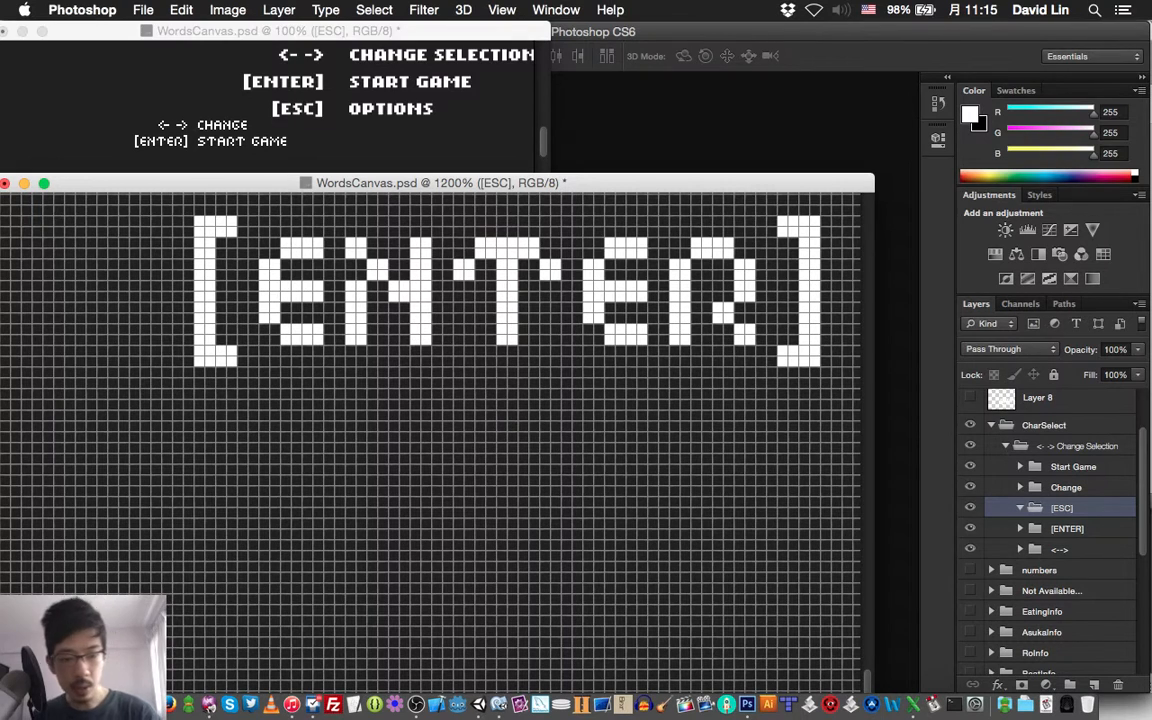
# Duplicate the opening bracket and first E layers of the [ENTER] group and bring the copies into the [ESC] group
pyautogui.click(1020, 529)
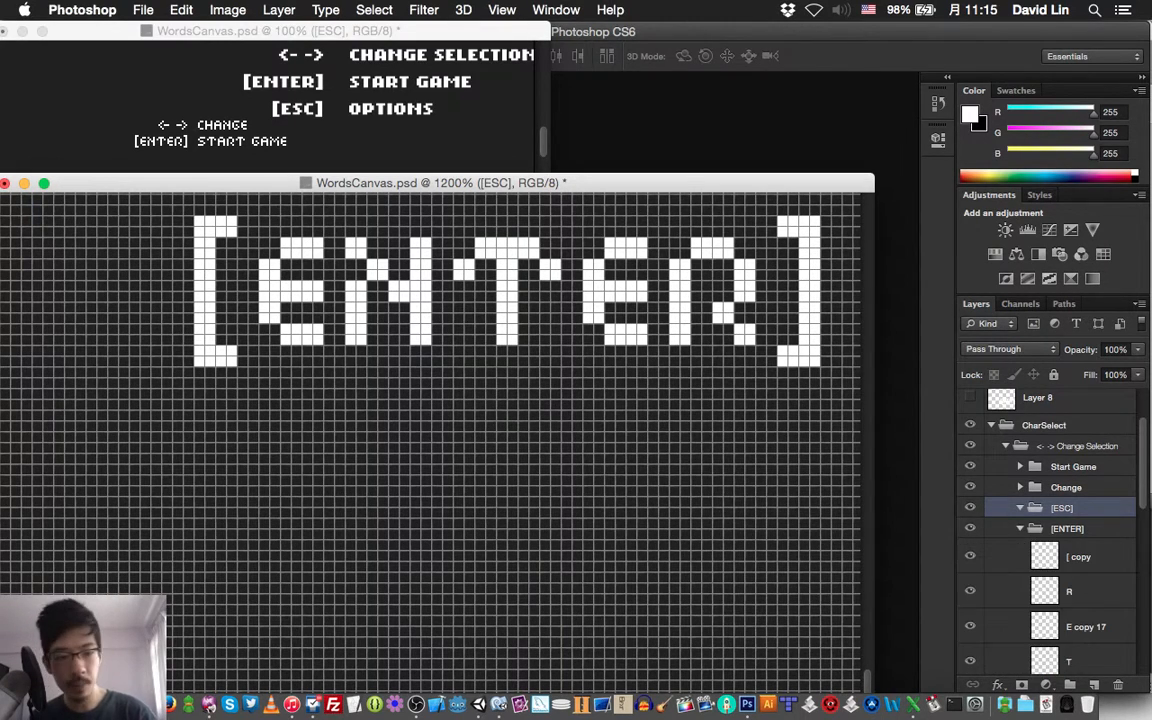
pyautogui.scroll(-5, 1045, 540)
pyautogui.click(1084, 577)
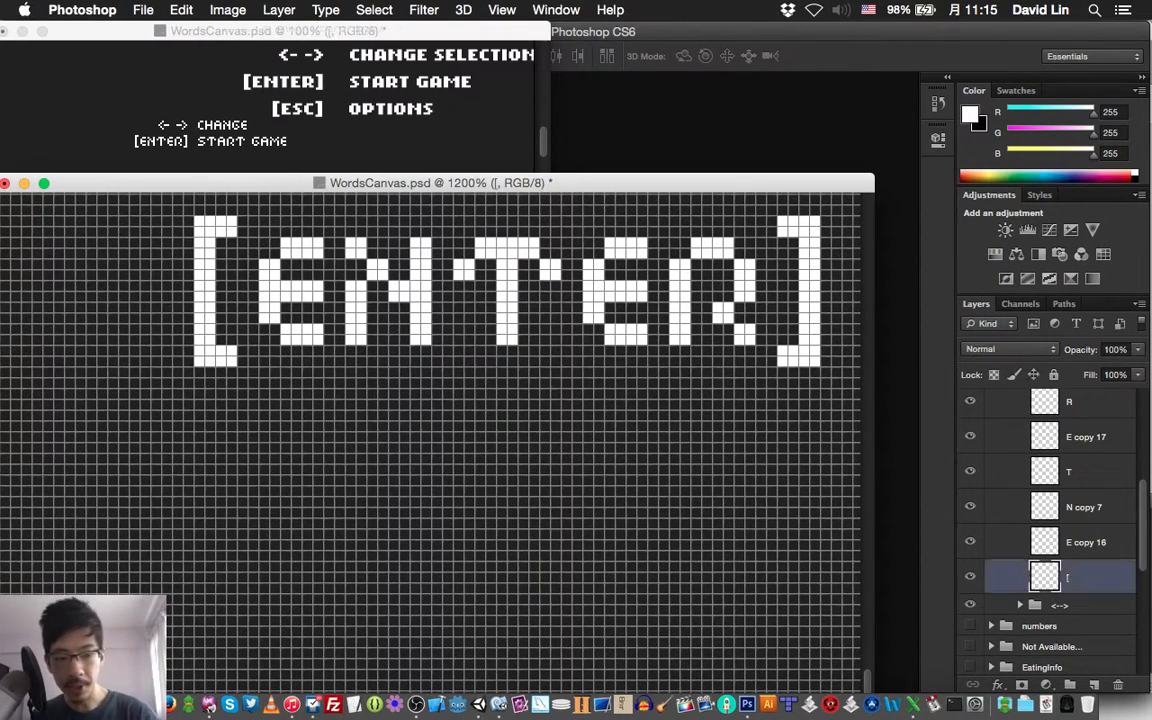
pyautogui.keyDown('shift'); pyautogui.click(1084, 542); pyautogui.keyUp('shift')
pyautogui.press('super+j')
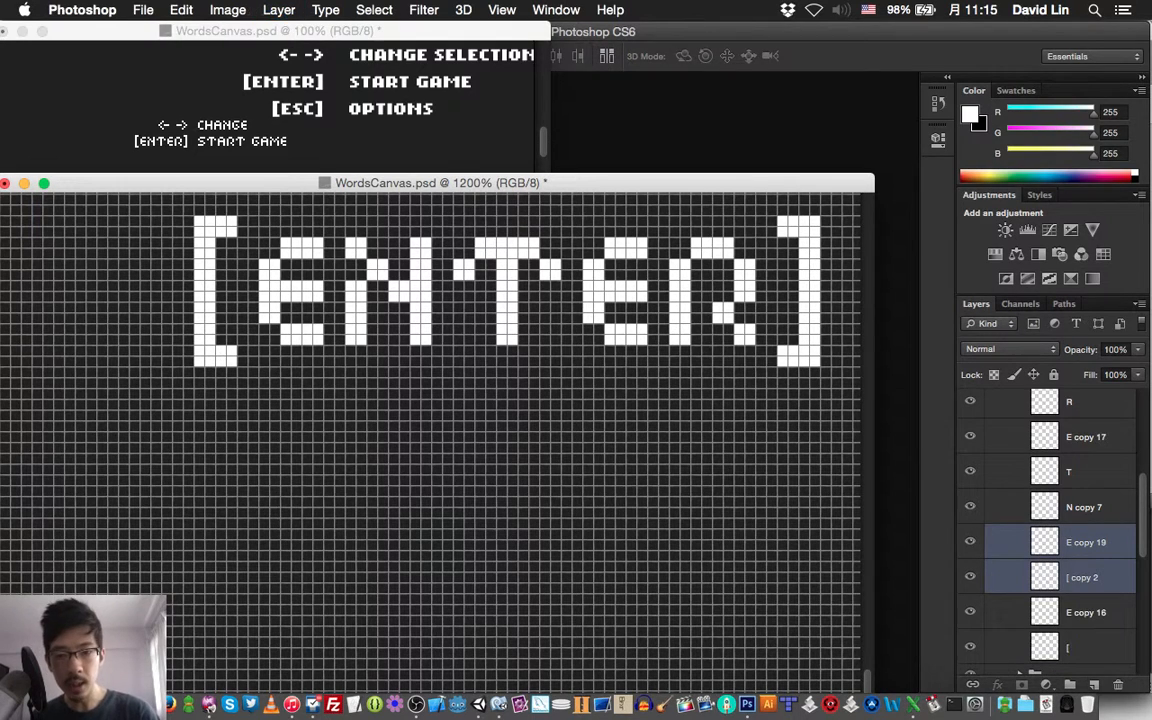
pyautogui.press('super+shift+bracketright')
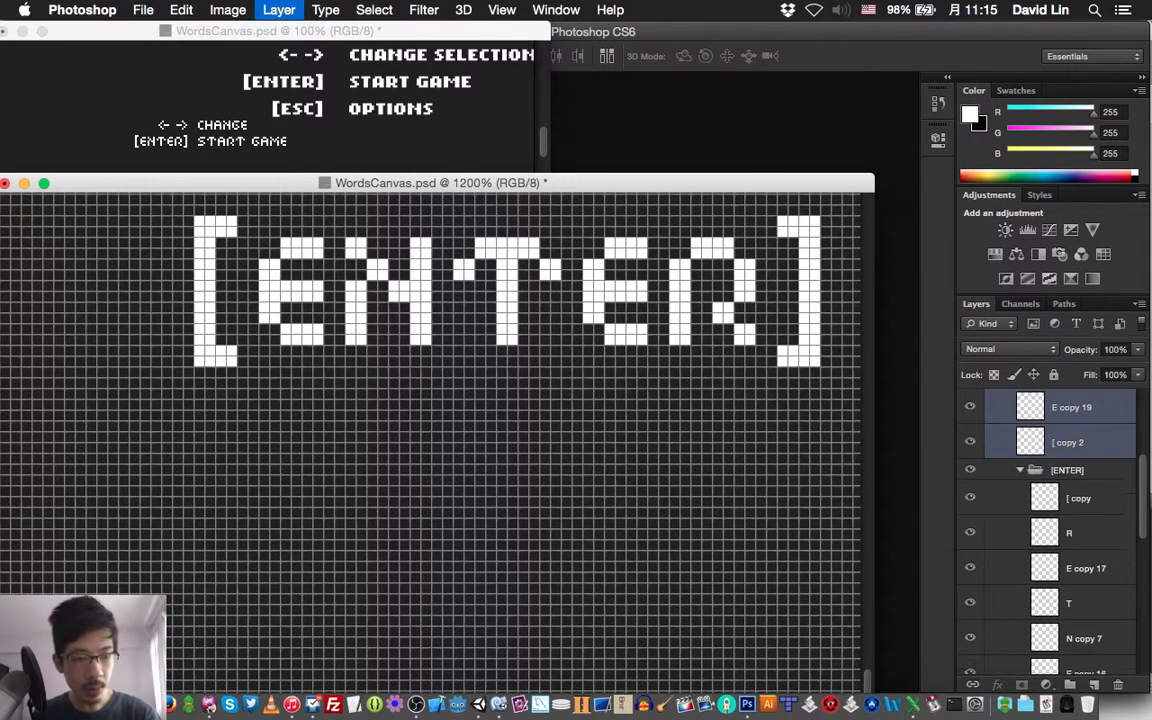
pyautogui.press('super+bracketright')
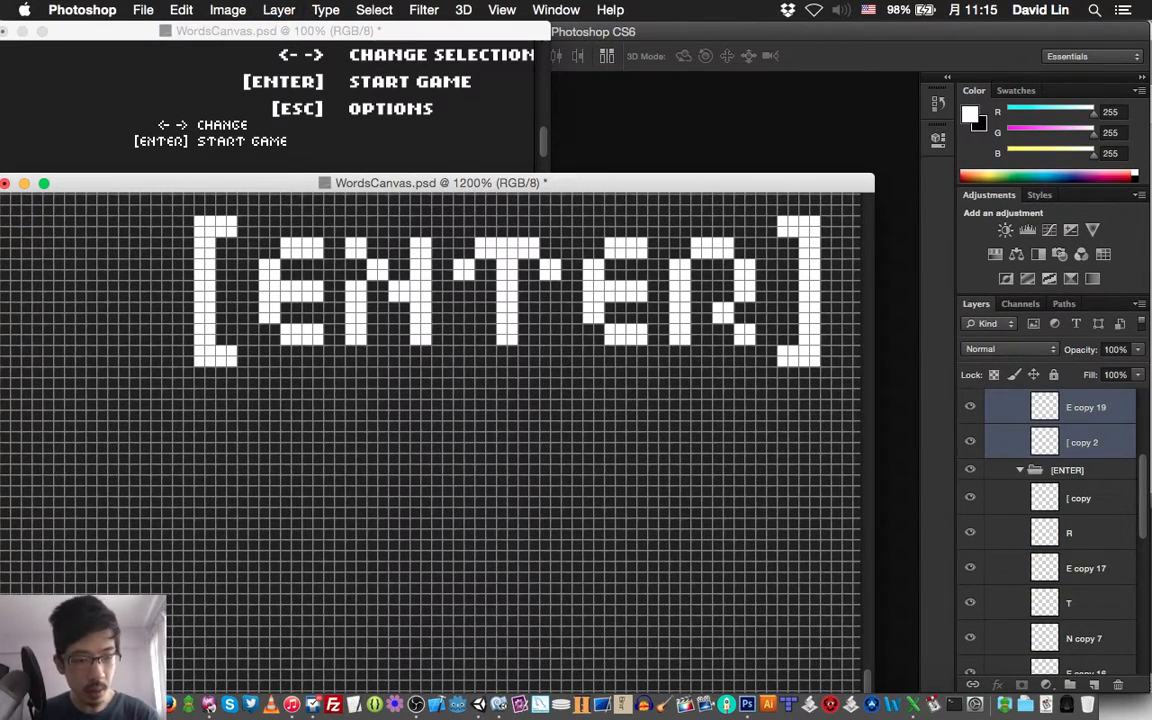
# Collapse the [ENTER] group and move the copied bracket and E down 18 pixels, onto a new line below [ENTER]
pyautogui.click(1020, 470)
pyautogui.hotkey('shift', 'Down')
pyautogui.hotkey('shift', 'Down')
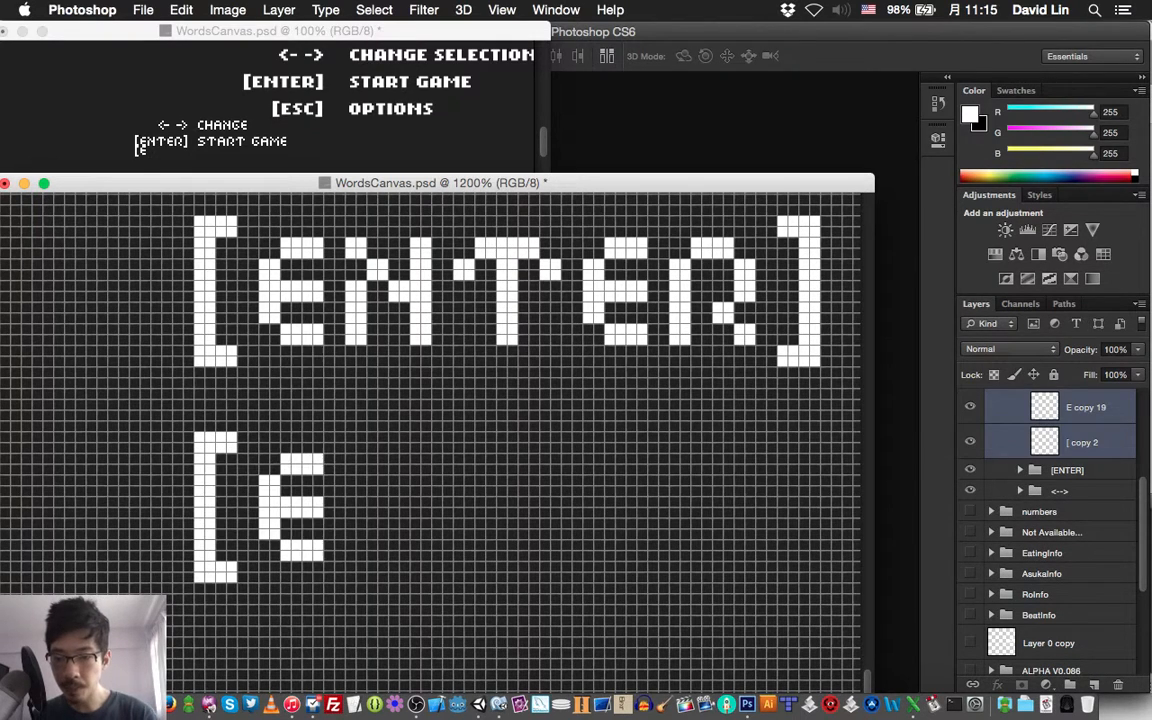
pyautogui.press('Up')
pyautogui.press('Up')
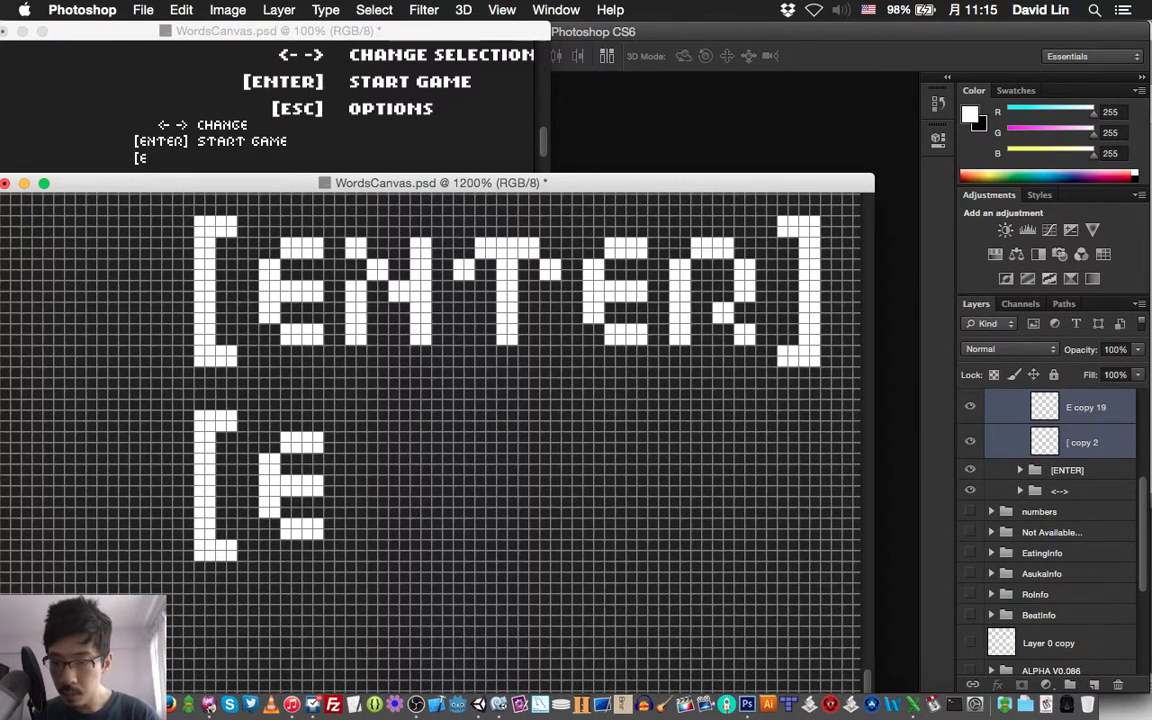
# Compare the spacing with the lines above and nudge the copied bracket and E down 2 more pixels
pyautogui.scroll(3, 430, 430)
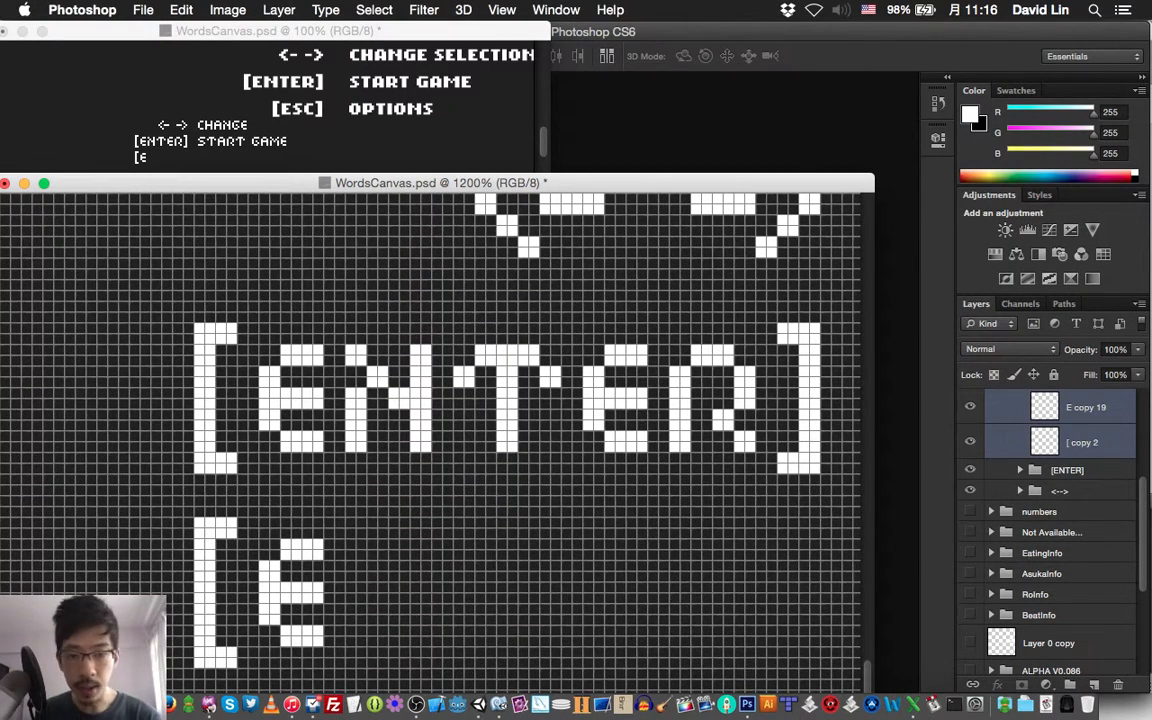
pyautogui.hscroll(5, 430, 430)
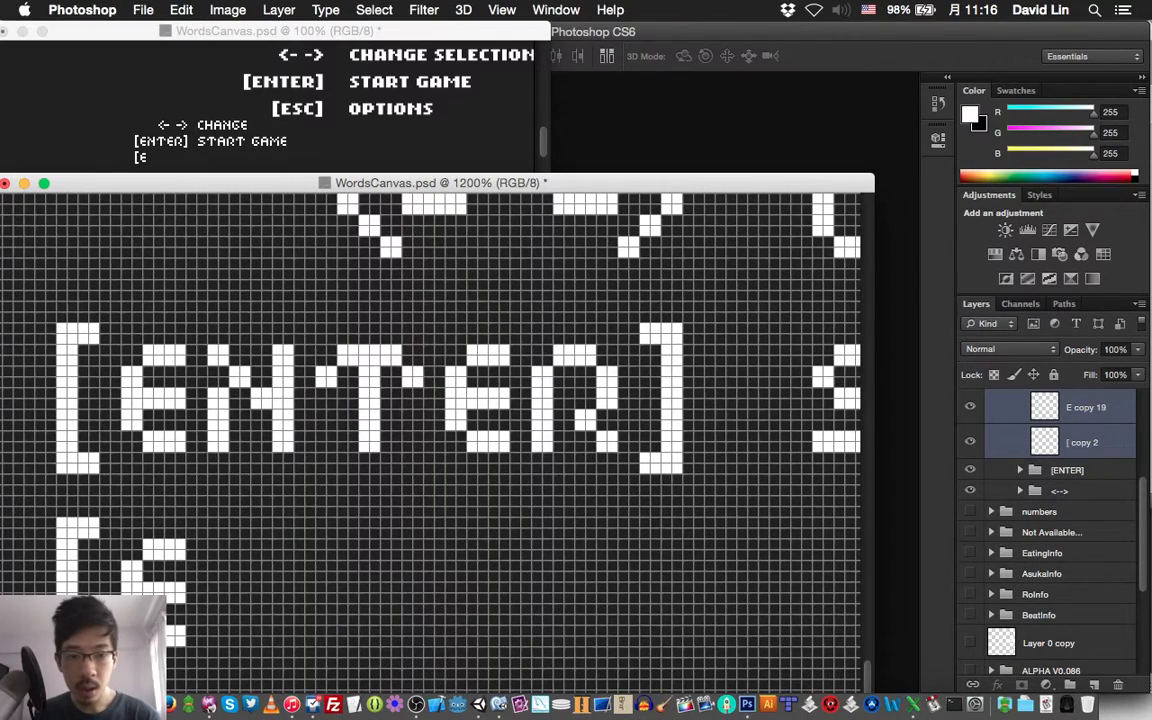
pyautogui.hscroll(-8, 430, 430)
pyautogui.scroll(-3, 430, 430)
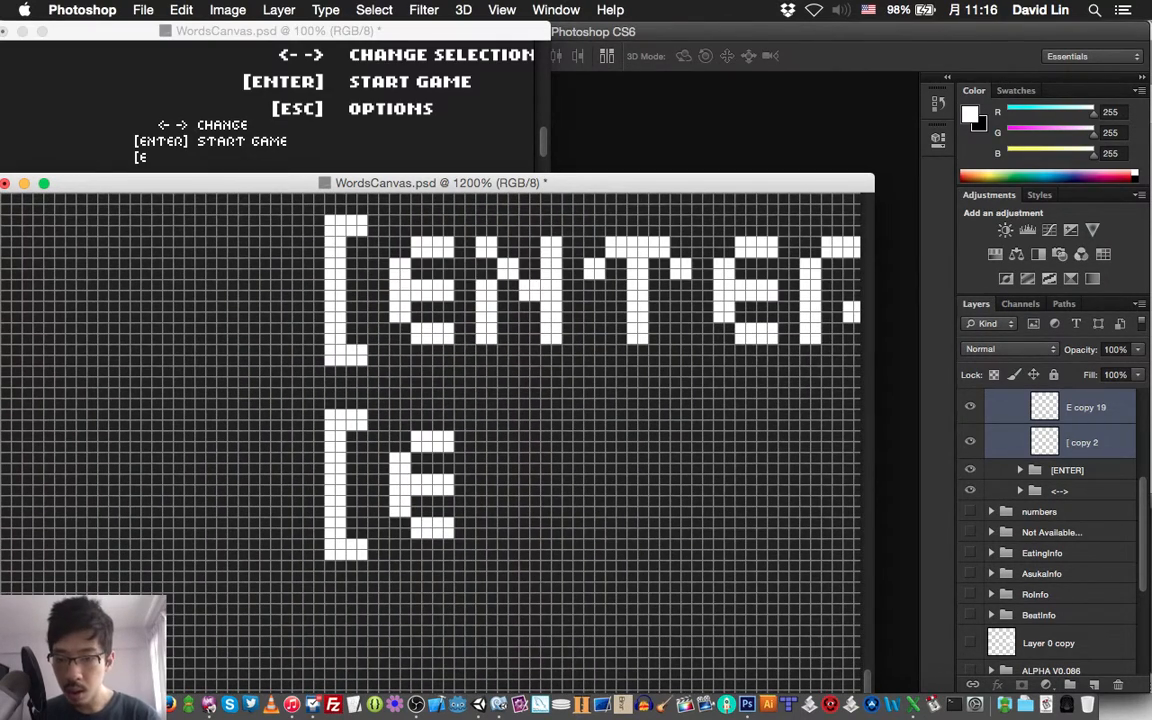
pyautogui.hscroll(3, 430, 430)
pyautogui.scroll(3, 430, 430)
pyautogui.hscroll(-4, 430, 430)
pyautogui.scroll(-5, 430, 430)
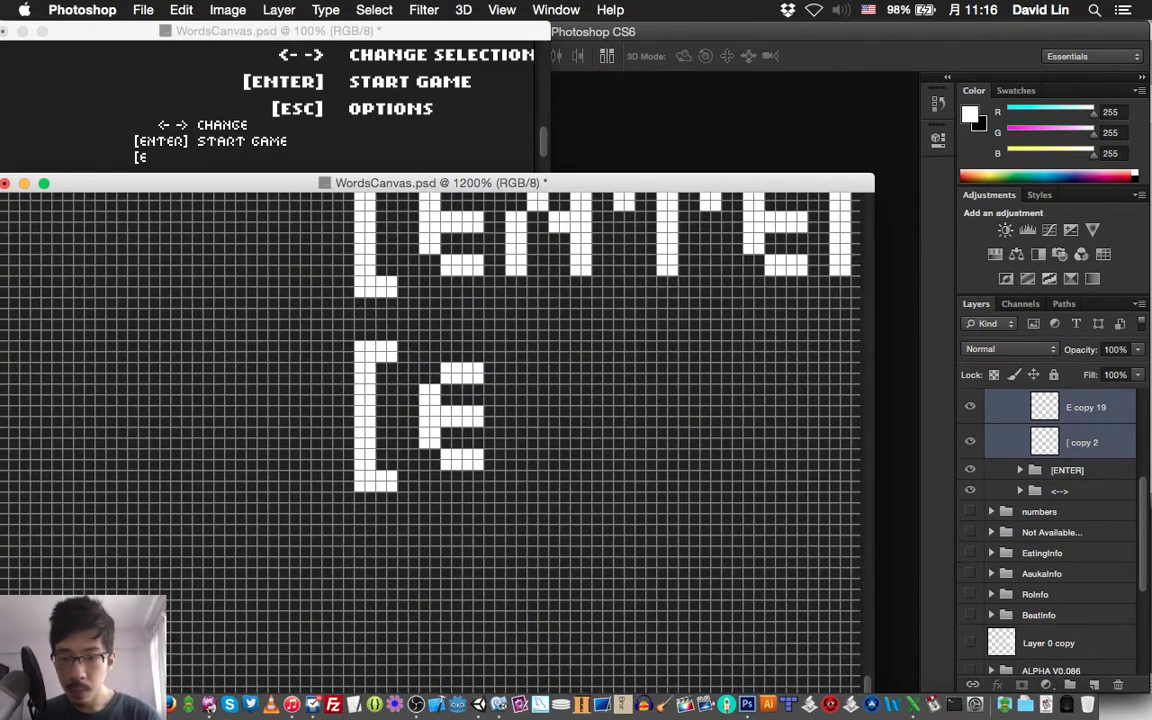
pyautogui.press('Down')
pyautogui.press('Down')
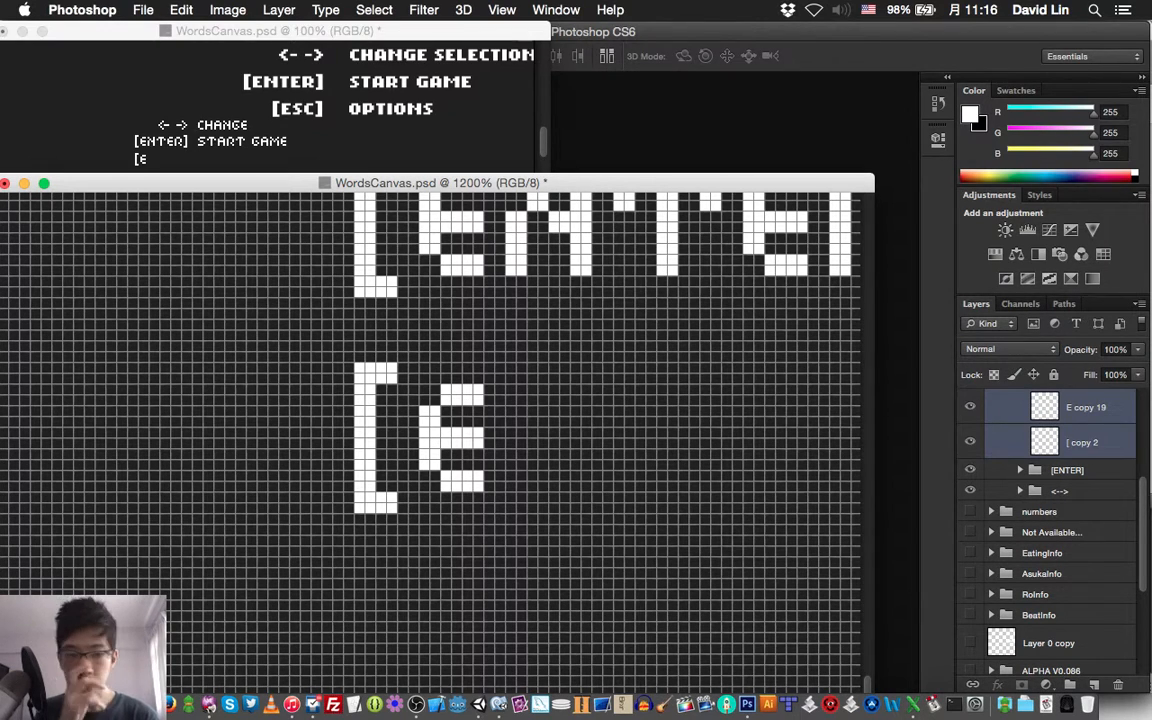
# Add a layer named S above the copied E, draw a white pixel S two pixels after the E, and save the document
pyautogui.scroll(4, 1060, 450)
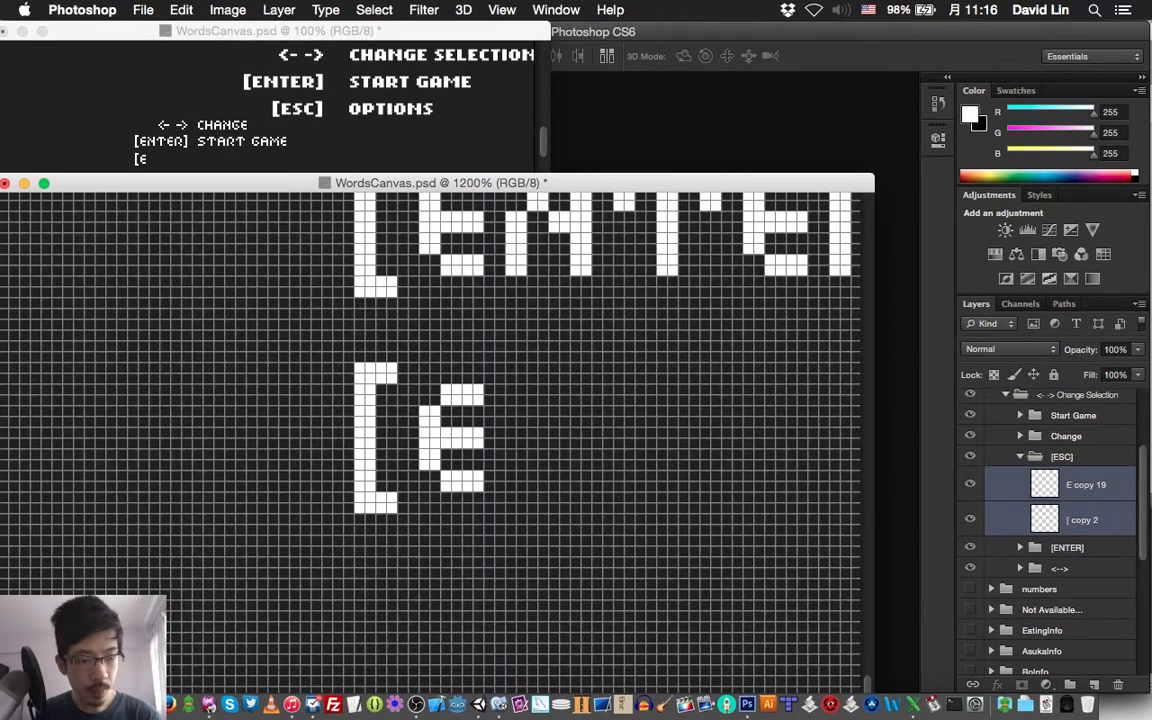
pyautogui.click(1086, 485)
pyautogui.press('super+shift+n')
pyautogui.write('S')
pyautogui.press('Return')
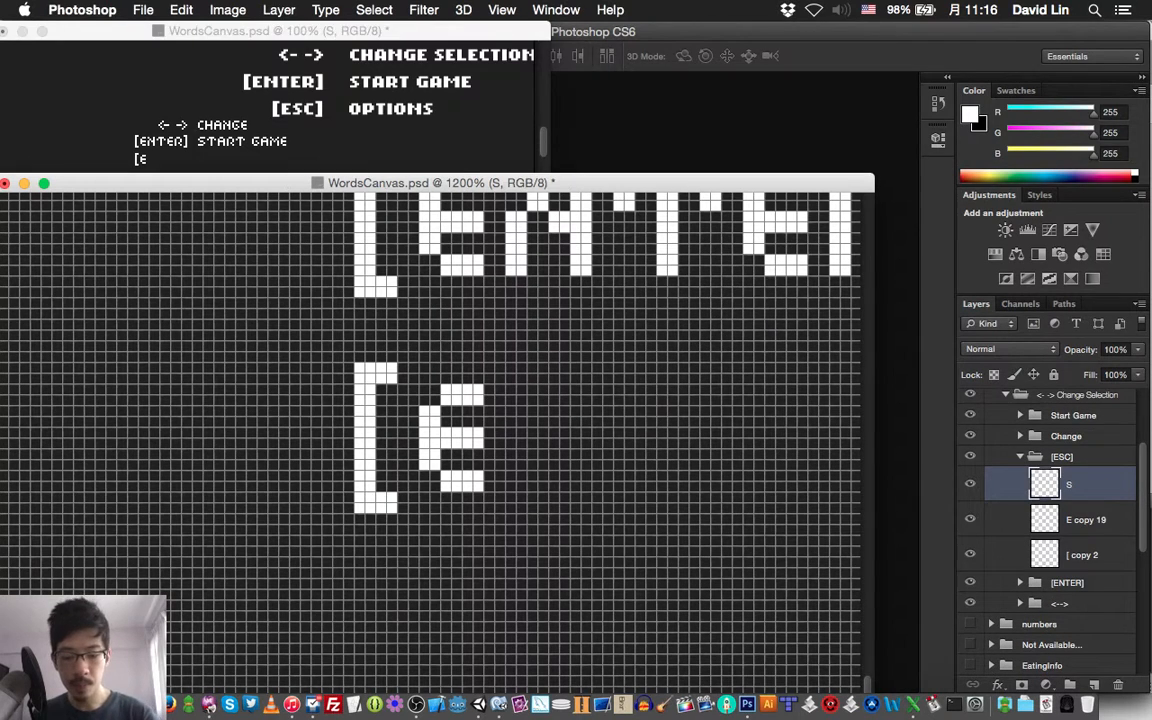
pyautogui.moveTo(521, 411)
pyautogui.mouseDown()
pyautogui.moveTo(521, 422)
pyautogui.moveTo(511, 411)
pyautogui.moveTo(532, 389)
pyautogui.moveTo(543, 400)
pyautogui.mouseUp()
pyautogui.moveTo(554, 389)
pyautogui.mouseDown()
pyautogui.moveTo(565, 389)
pyautogui.moveTo(554, 400)
pyautogui.mouseUp()
pyautogui.moveTo(586, 388)
pyautogui.mouseDown()
pyautogui.moveTo(532, 443)
pyautogui.moveTo(543, 443)
pyautogui.mouseUp()
pyautogui.moveTo(565, 432)
pyautogui.mouseDown()
pyautogui.moveTo(554, 443)
pyautogui.moveTo(586, 455)
pyautogui.moveTo(565, 476)
pyautogui.moveTo(511, 486)
pyautogui.moveTo(565, 486)
pyautogui.mouseUp()
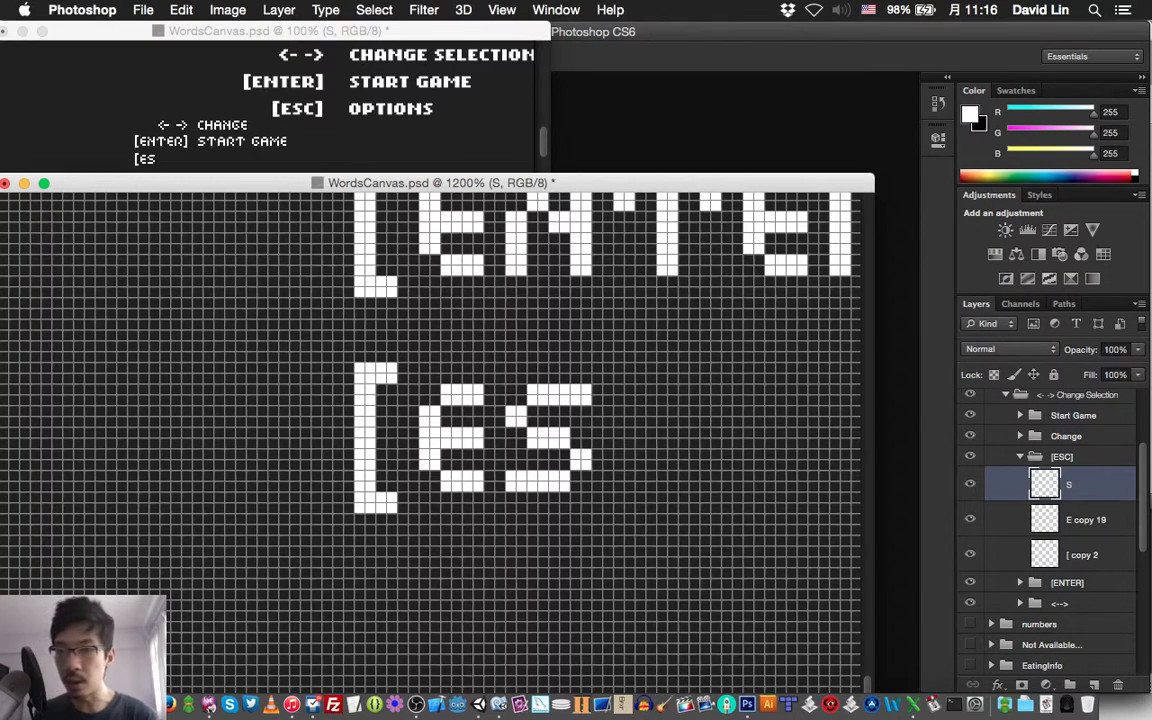
pyautogui.press('super+s')
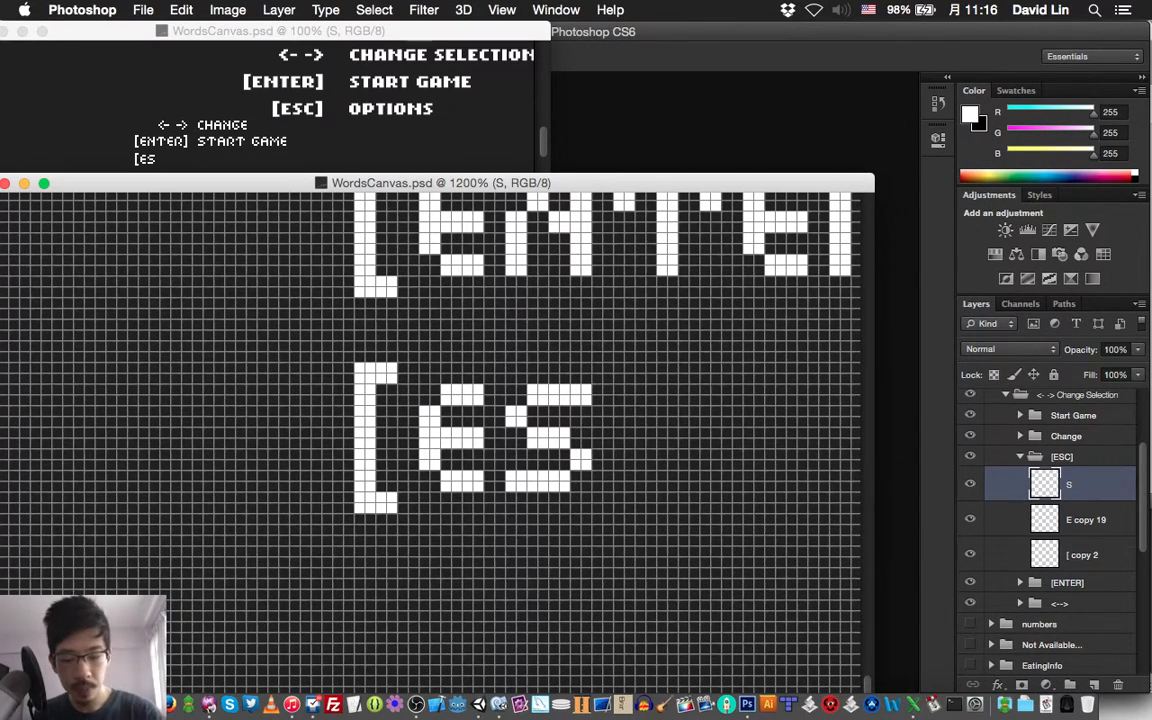
# Add a layer named C above the S, draw a white pixel C two pixels after the S, and save the document
pyautogui.press('super+shift+n')
pyautogui.write('C')
pyautogui.press('Return')
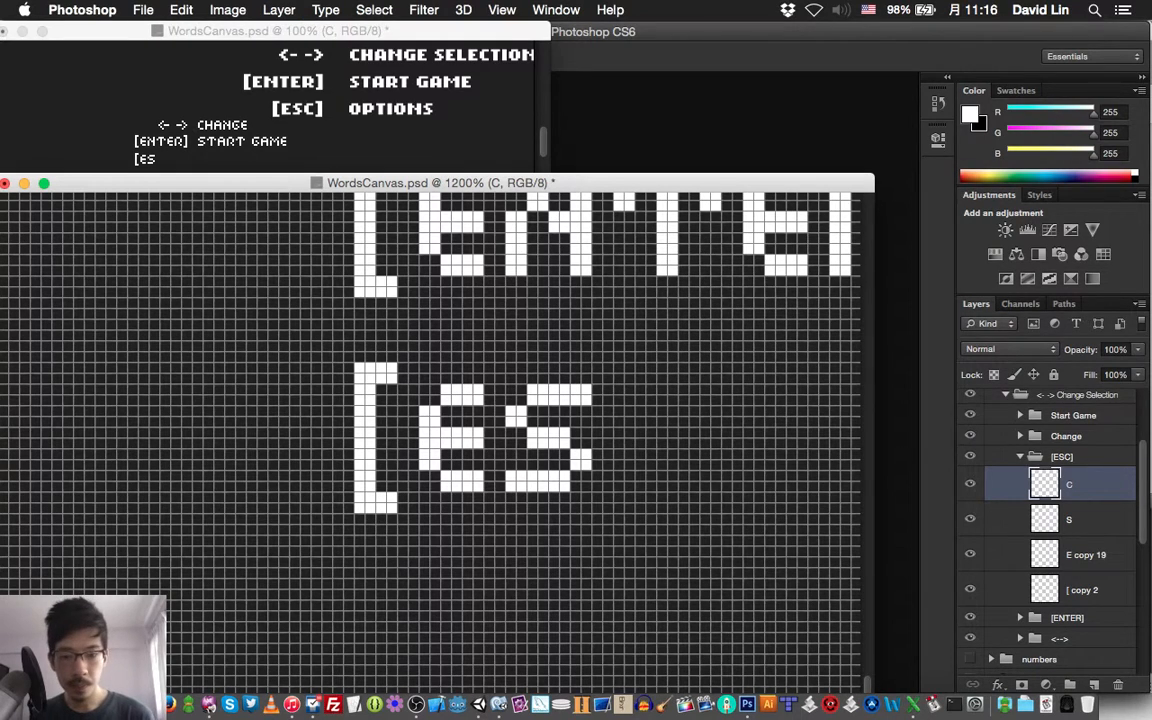
pyautogui.moveTo(629, 420)
pyautogui.mouseDown()
pyautogui.moveTo(655, 388)
pyautogui.moveTo(677, 387)
pyautogui.moveTo(625, 435)
pyautogui.moveTo(622, 469)
pyautogui.moveTo(662, 475)
pyautogui.mouseUp()
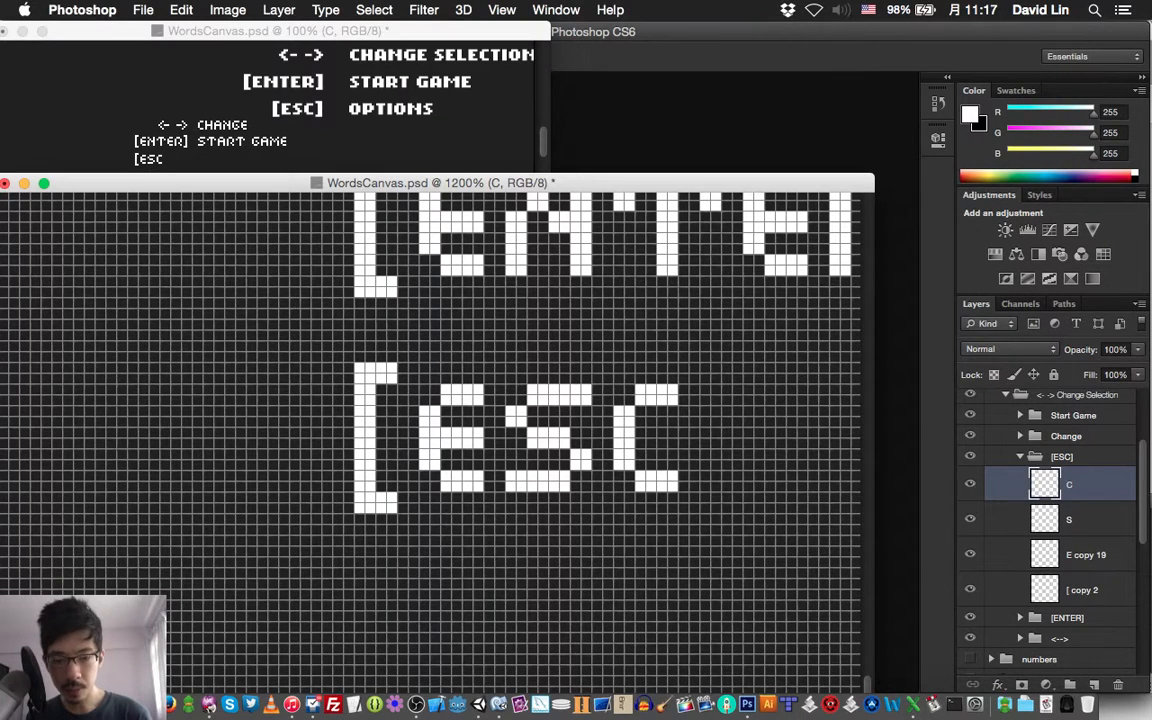
pyautogui.press('super+s')
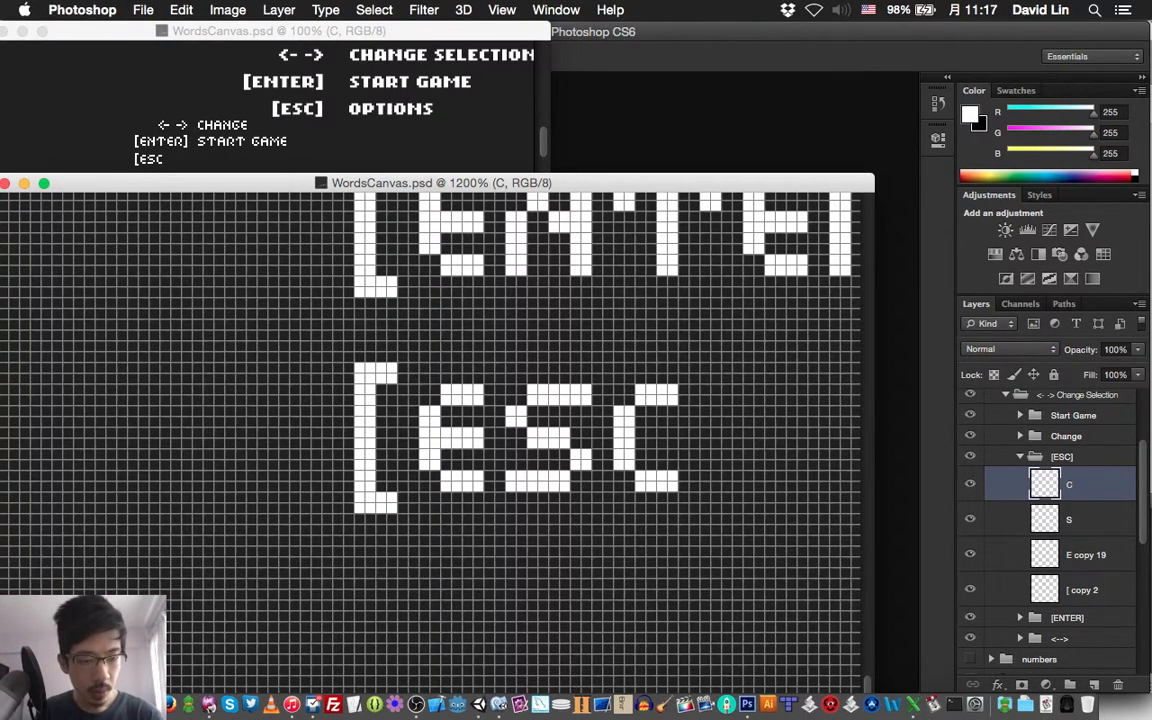
# Duplicate the opening bracket layer of the [ESC] group and bring the copy to the top of that group
pyautogui.click(1082, 590)
pyautogui.press('super+j')
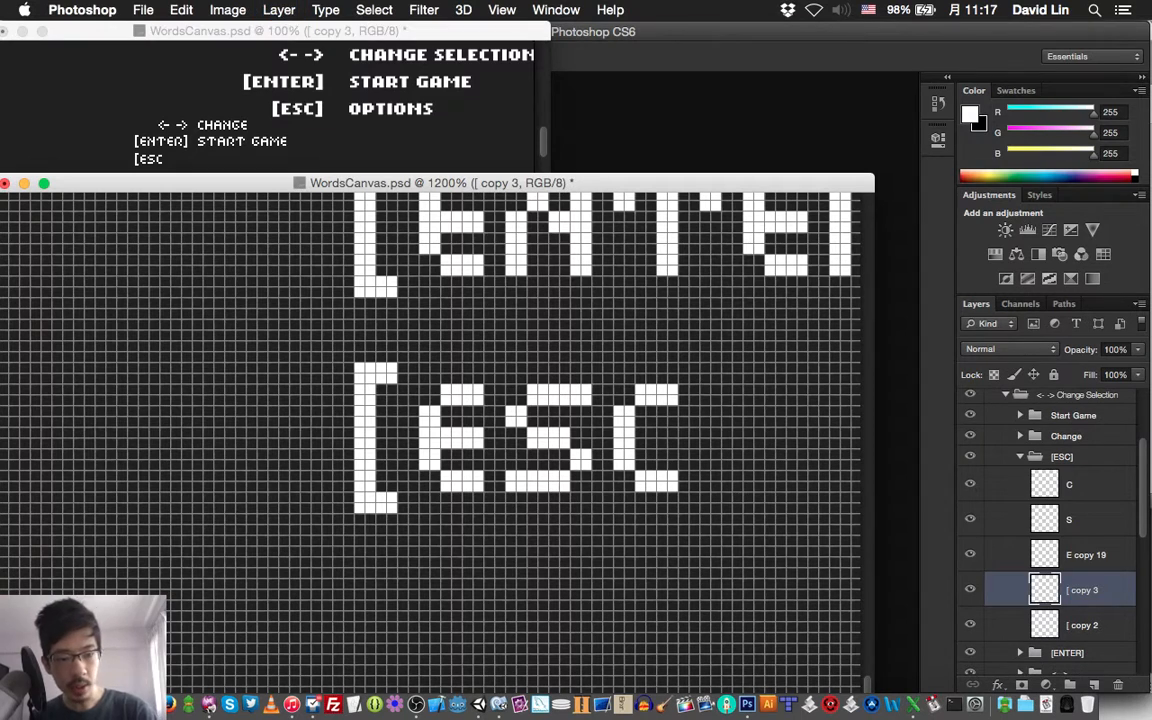
pyautogui.press('super+shift+bracketright')
# Flip the copied bracket horizontally, place it two pixels after the C as the closing bracket, fill in its outer column, and save the document
pyautogui.press('super+t')
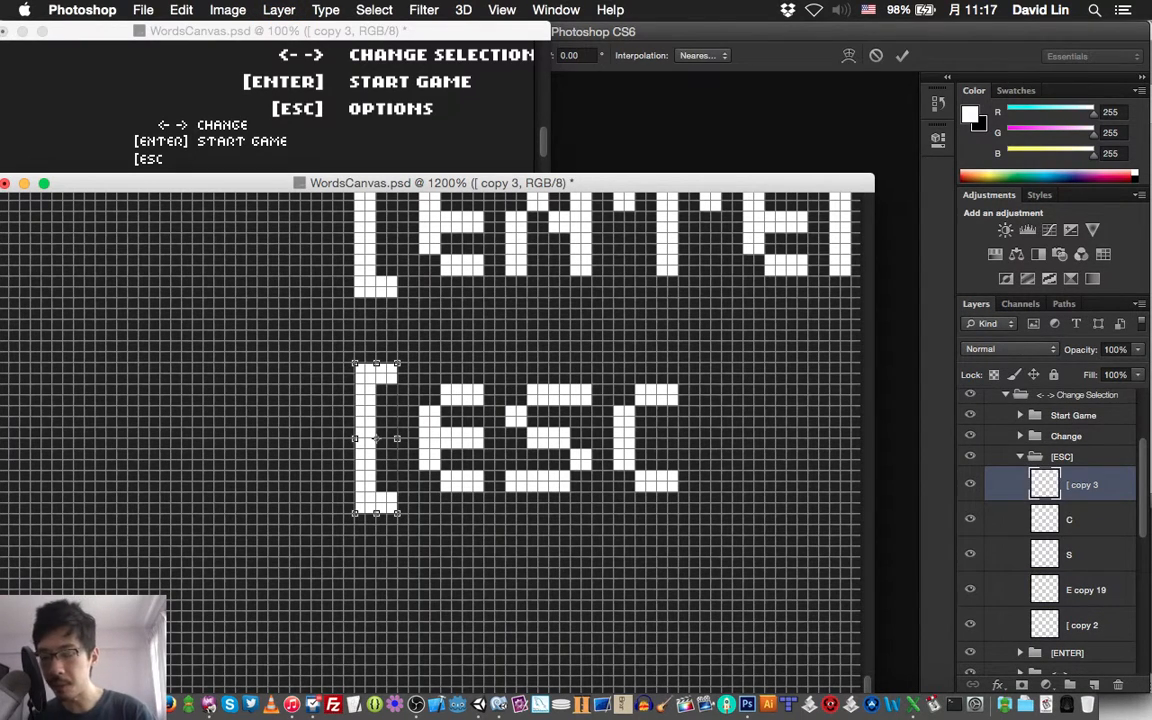
pyautogui.rightClick(362, 421)
pyautogui.press('Escape')
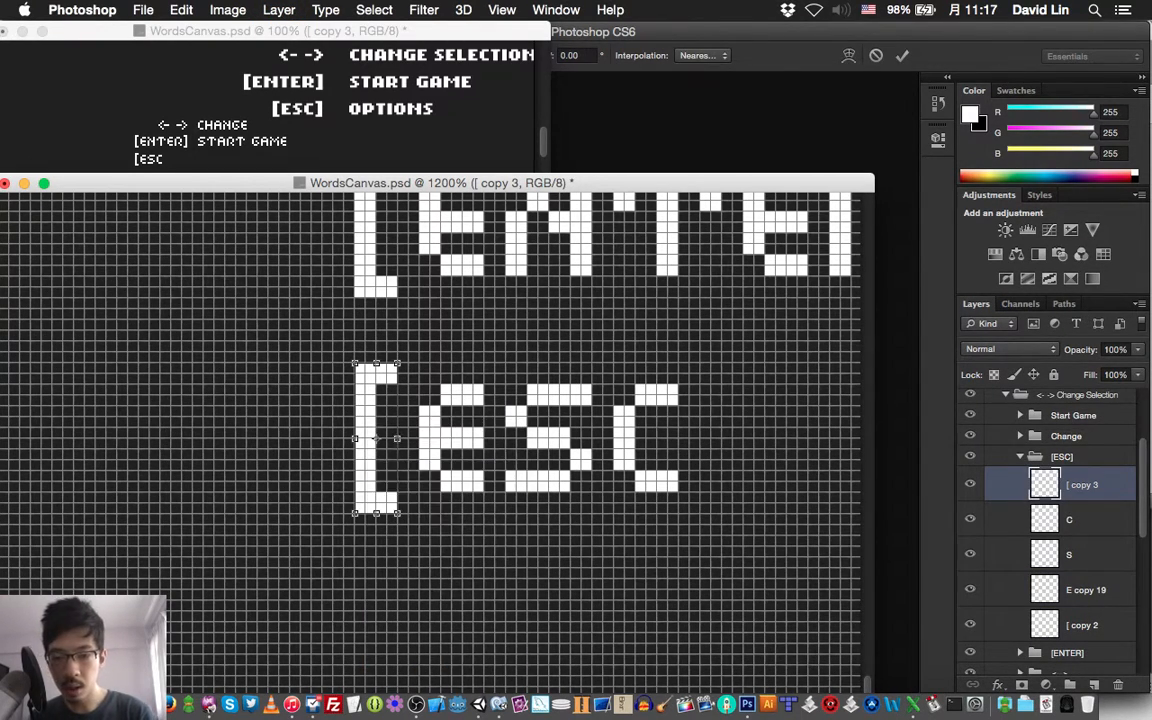
pyautogui.press('Return')
pyautogui.moveTo(378, 440); pyautogui.dragTo(717, 440)
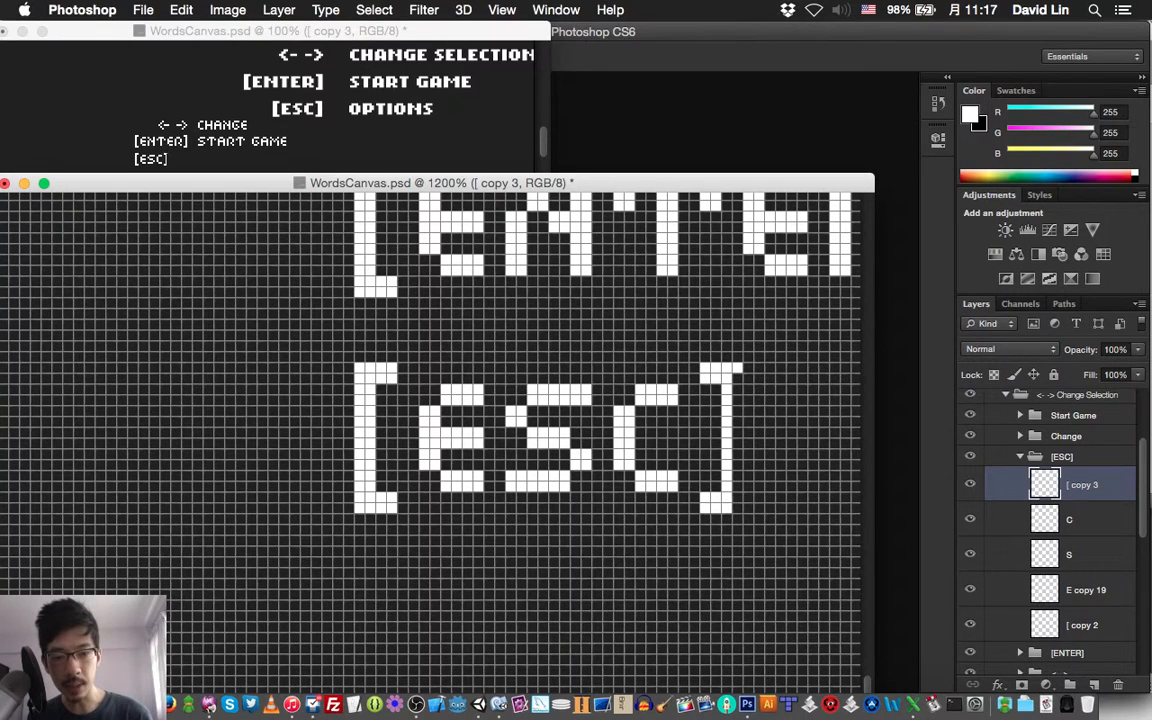
pyautogui.moveTo(737, 372); pyautogui.dragTo(737, 507)
pyautogui.press('super+s')
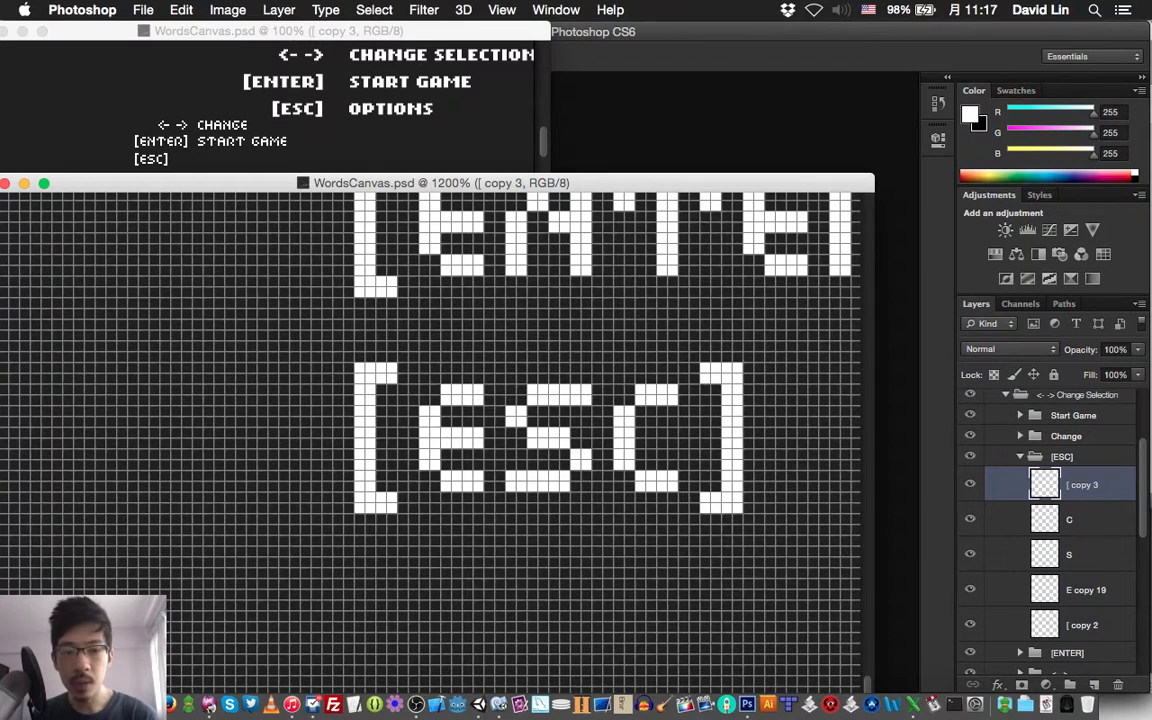
# Collapse the [ESC] group, shift the whole group right until its closing bracket lines up with the one of [ENTER], and save the document
pyautogui.hscroll(2, 432, 440)
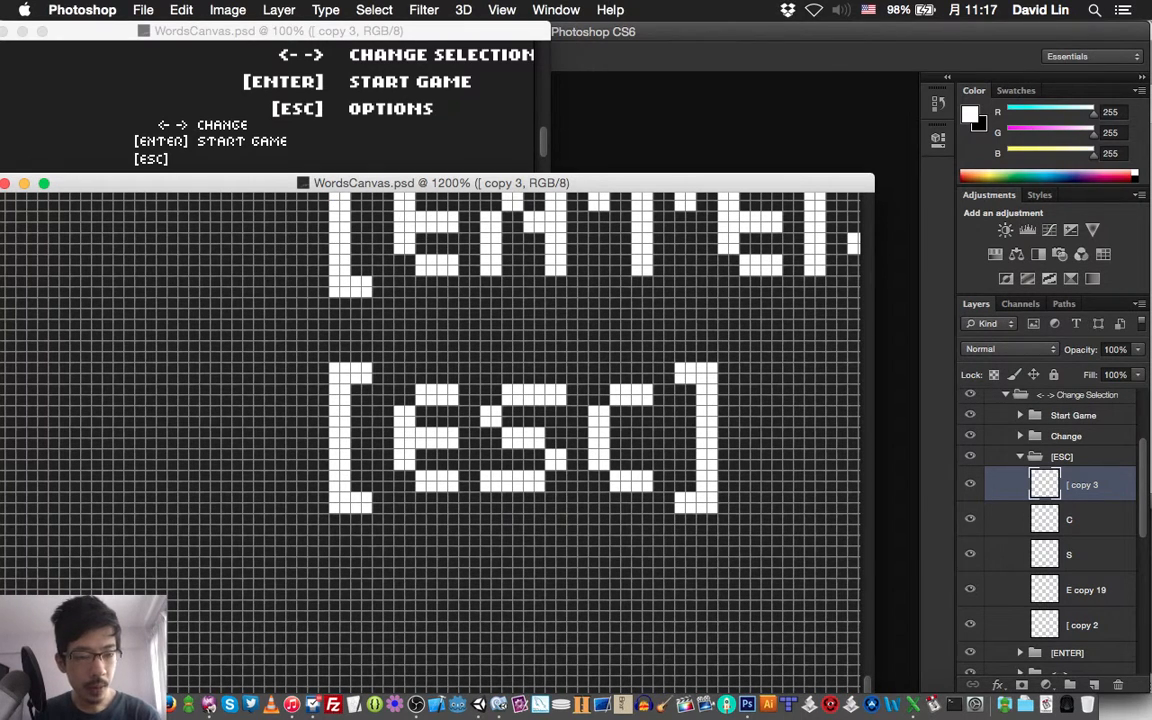
pyautogui.click(1020, 457)
pyautogui.press('v')
pyautogui.hscroll(6, 432, 440)
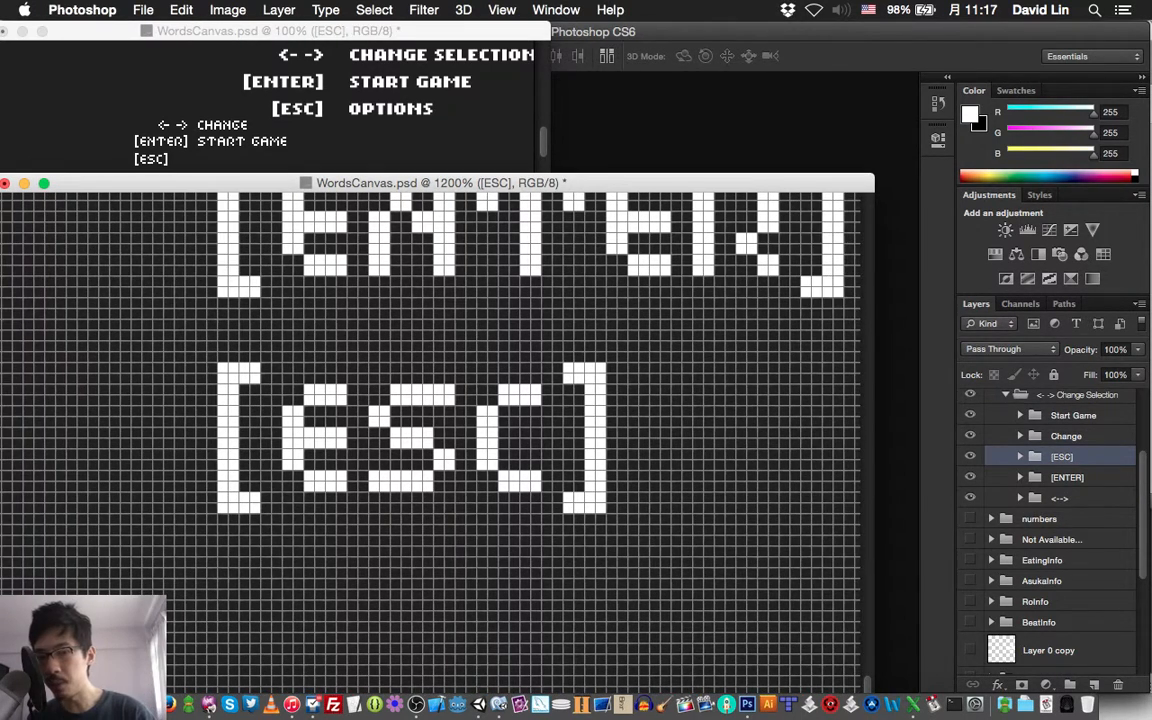
pyautogui.hscroll(2, 432, 440)
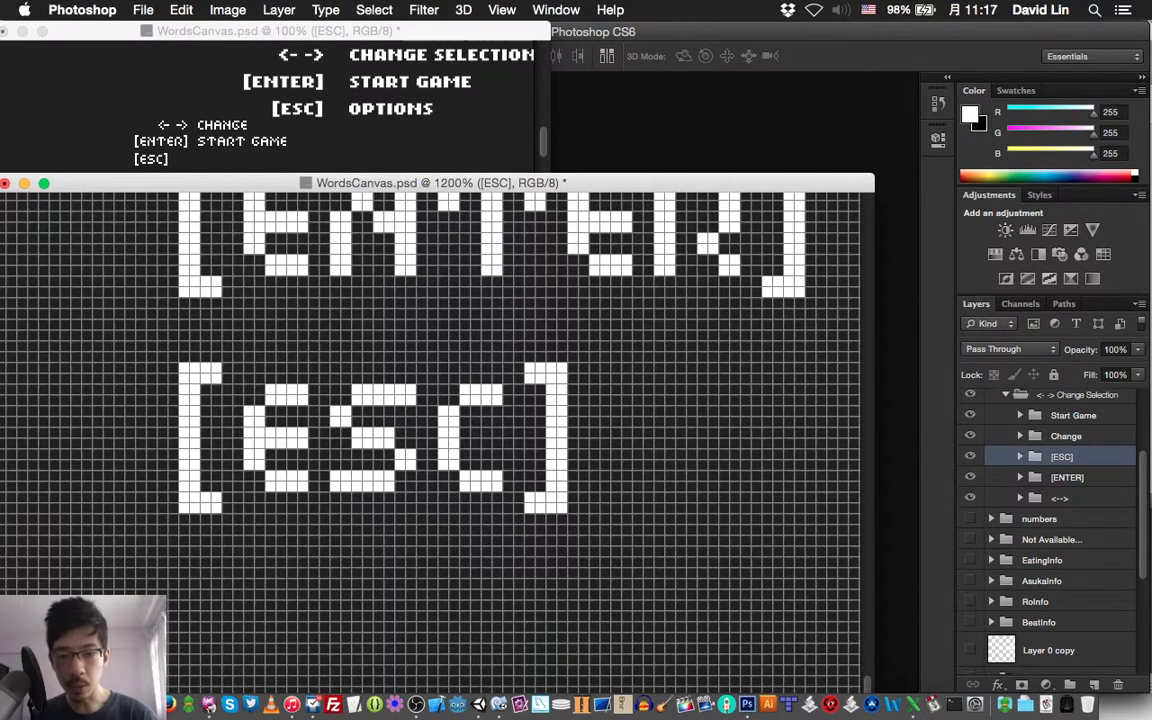
pyautogui.hotkey('shift', 'Right')
pyautogui.press('Right')
pyautogui.press('Right')
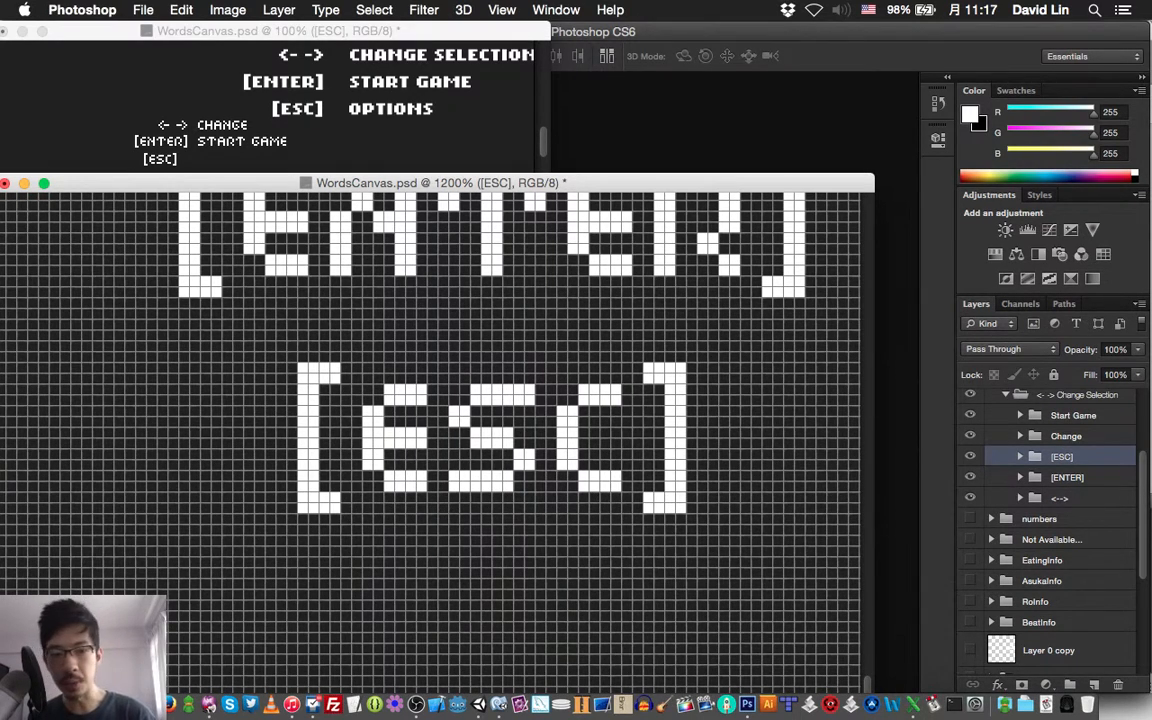
pyautogui.press('Right')
pyautogui.press('Right')
pyautogui.press('Right')
pyautogui.hotkey('shift', 'Right')
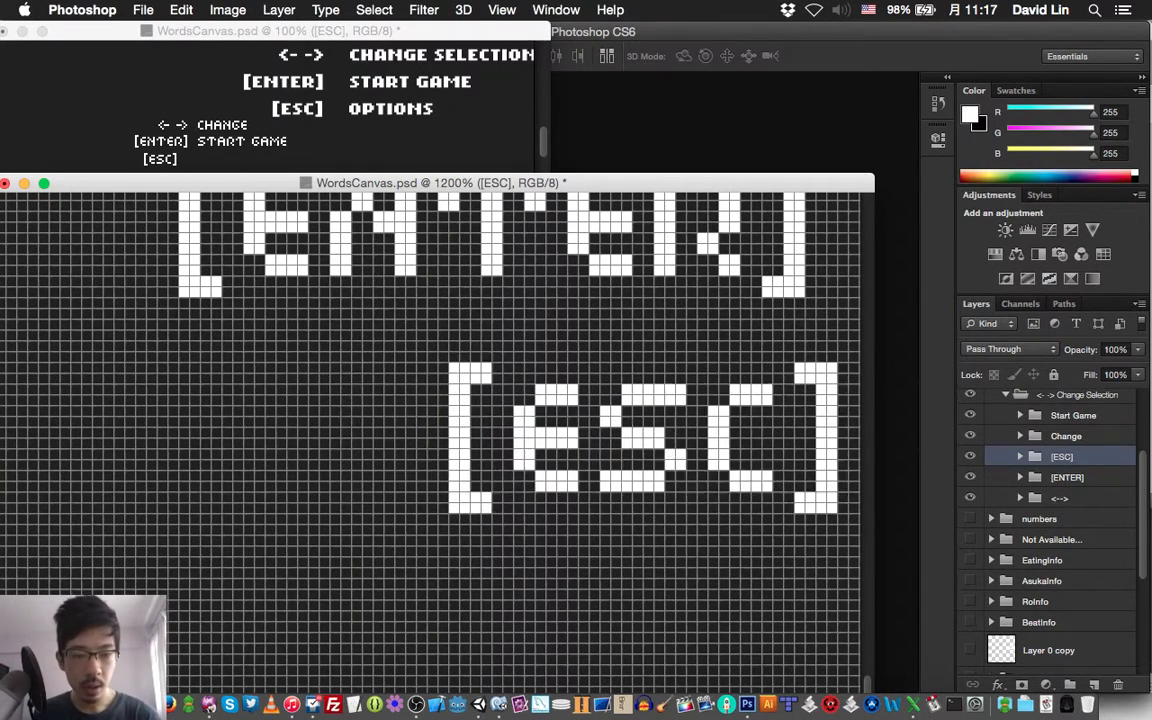
pyautogui.press('Left')
pyautogui.press('Left')
pyautogui.press('Left')
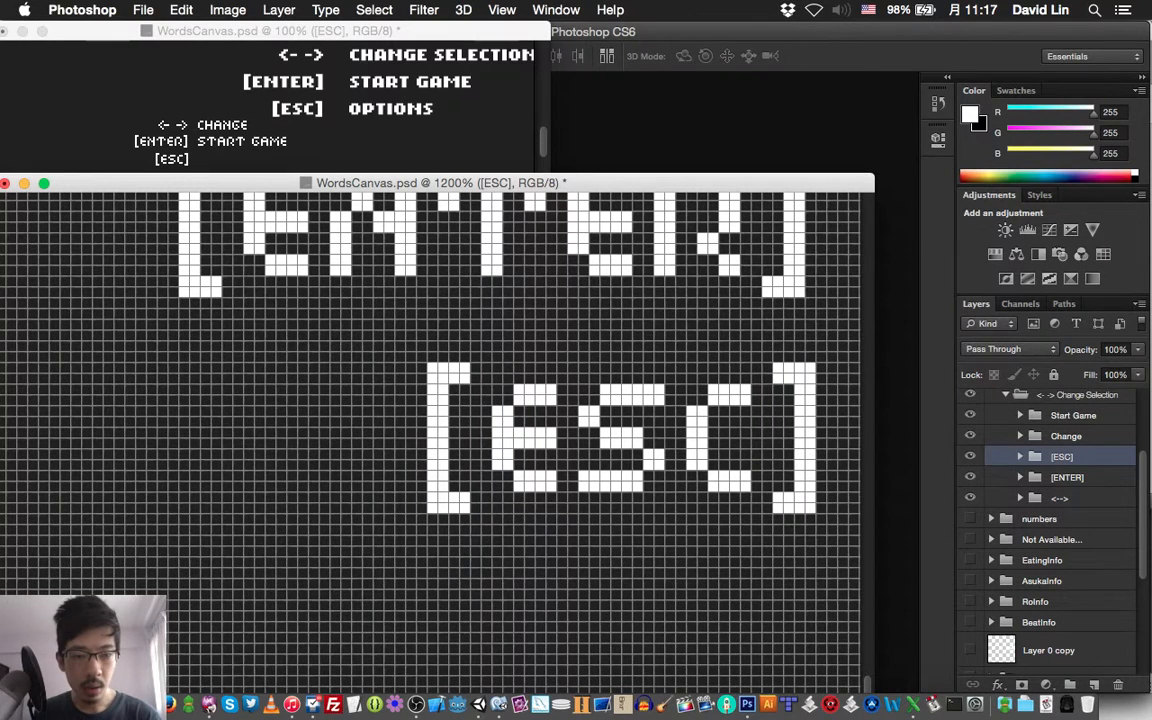
pyautogui.press('super+s')
# Examine the alignment and line spacing of the arrows, [ENTER] and [ESC] and the start of the words beside them
pyautogui.hscroll(3, 430, 430)
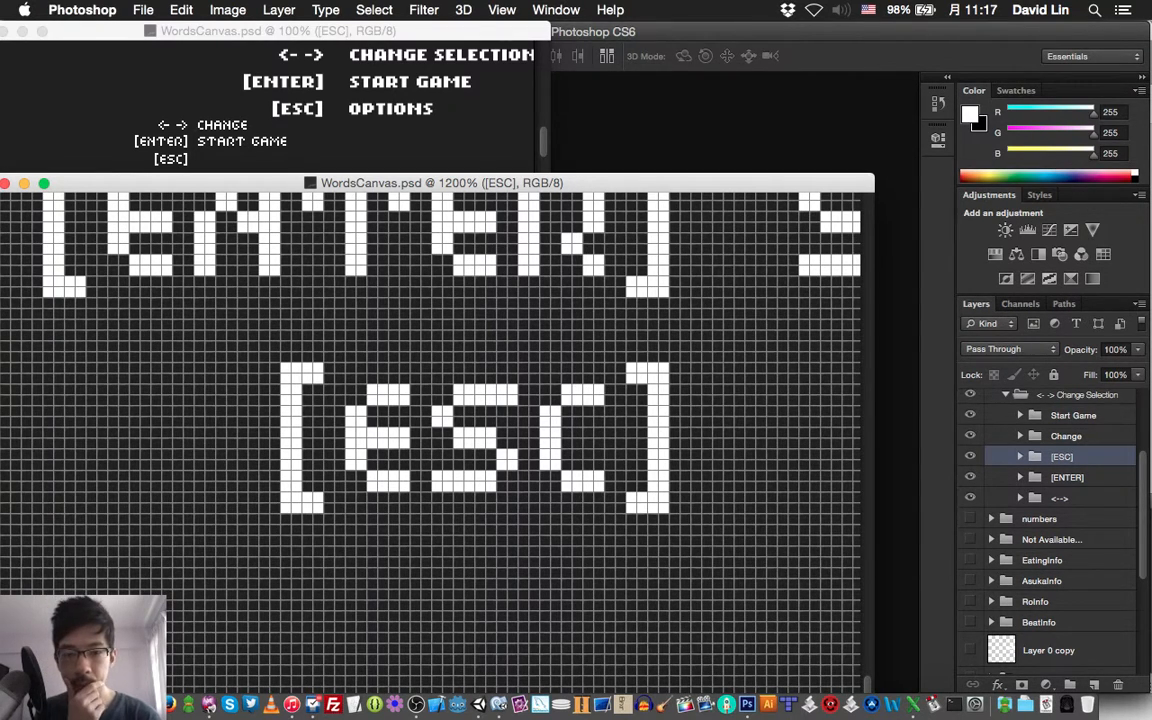
pyautogui.hscroll(2, 430, 440)
pyautogui.scroll(4, 430, 440)
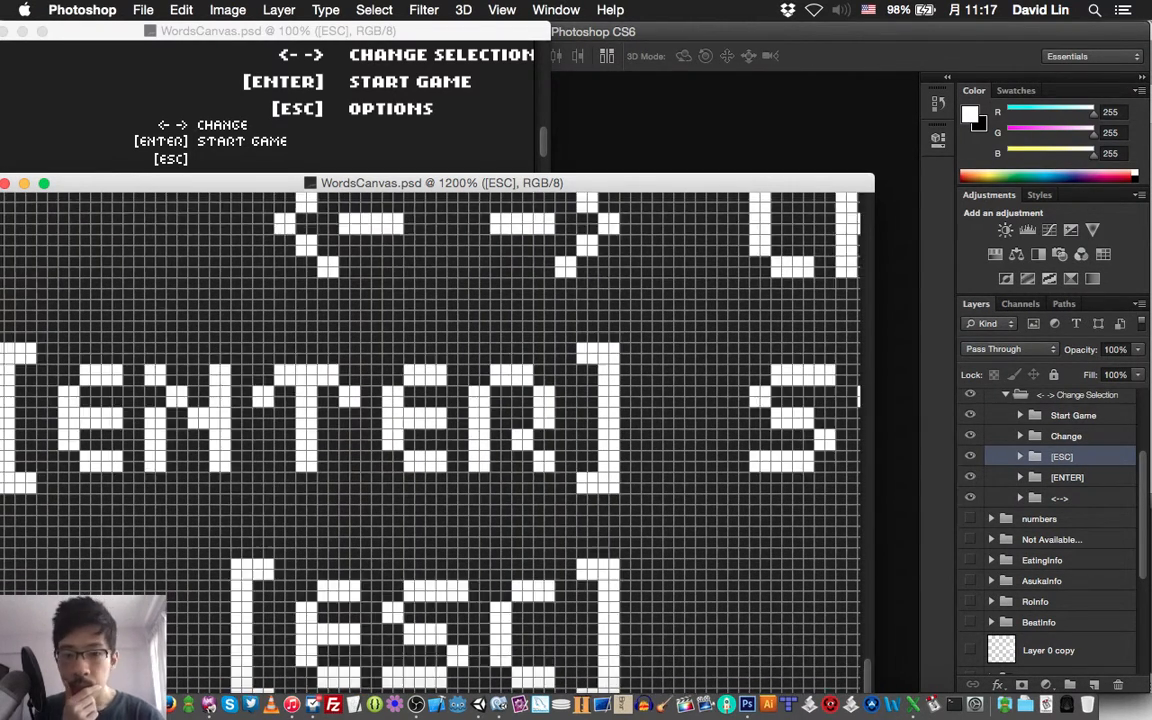
pyautogui.scroll(1, 430, 440)
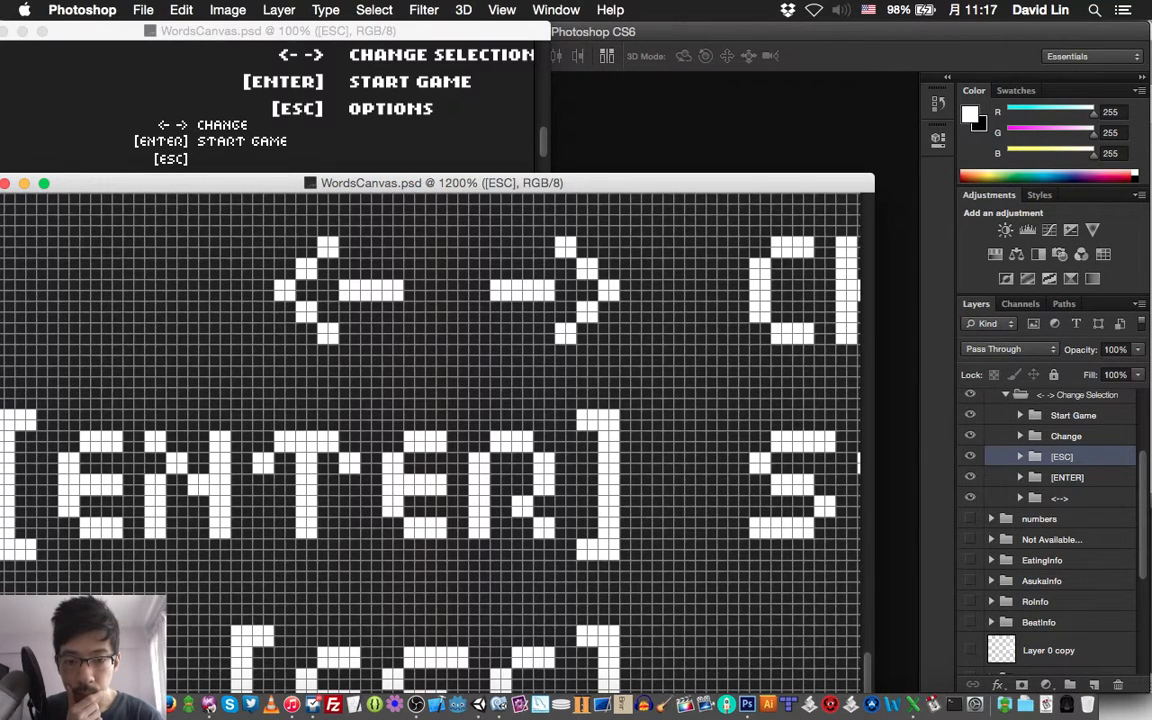
pyautogui.scroll(-1, 430, 440)
pyautogui.hscroll(-1, 430, 440)
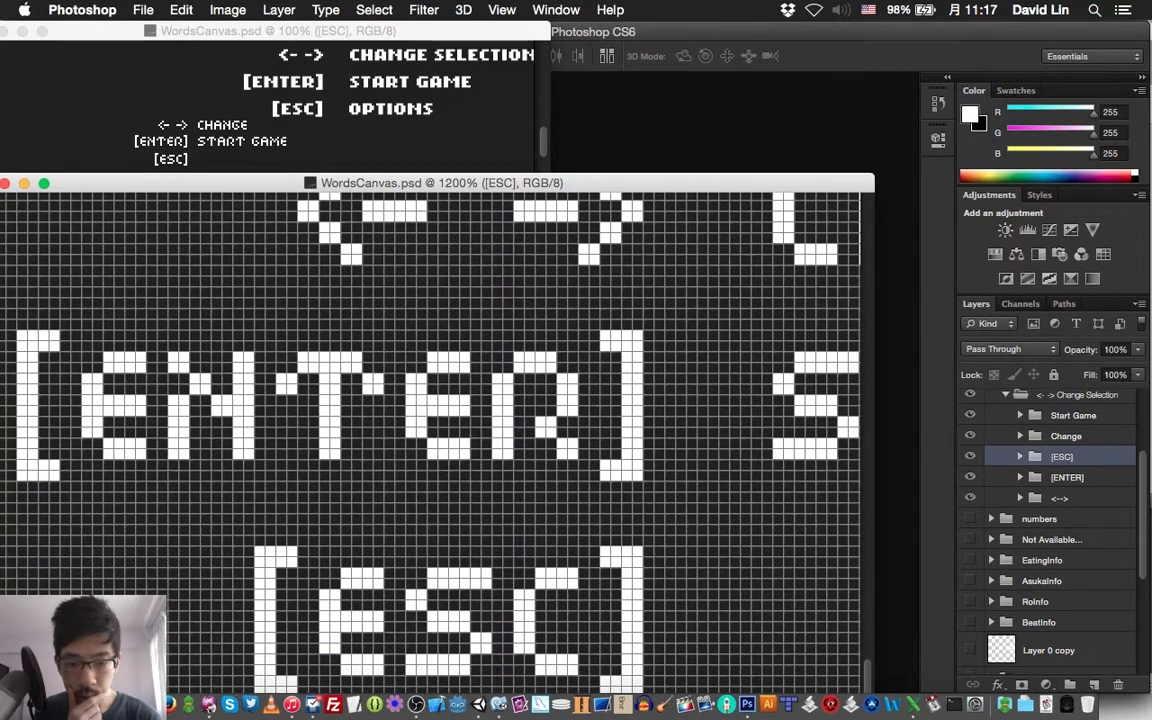
pyautogui.hscroll(3, 430, 440)
pyautogui.scroll(-1, 430, 440)
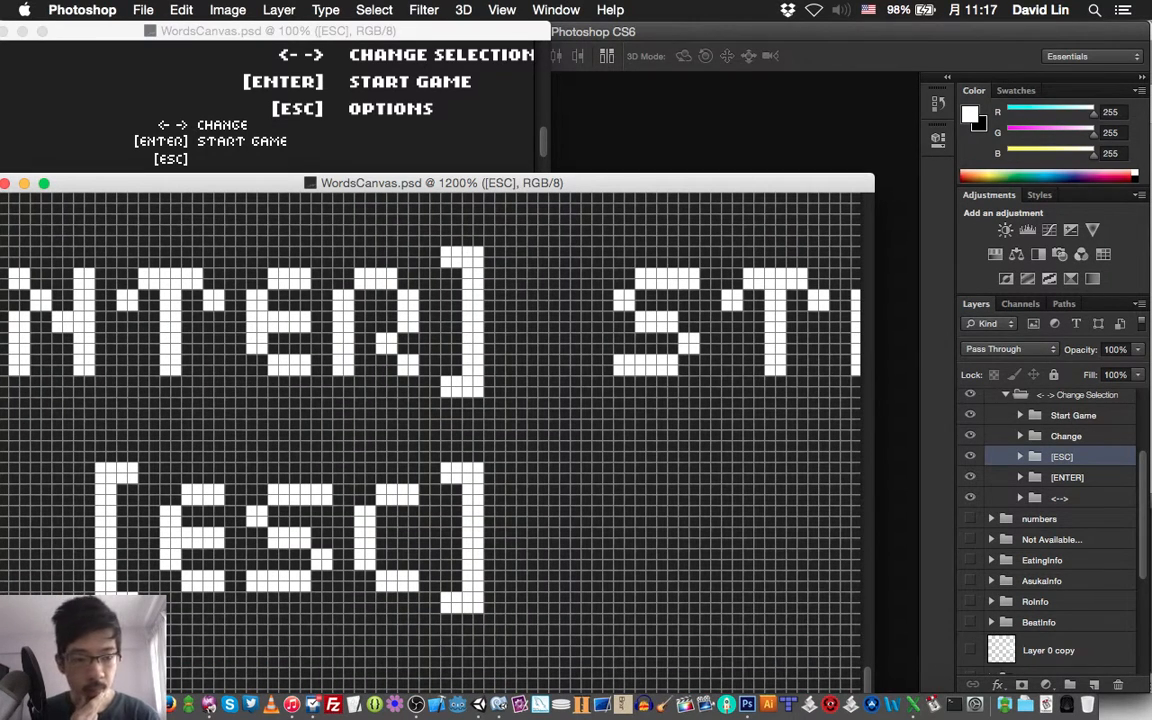
# Create a group named Options above the Start Game group, add a layer named O inside it, and save the document
pyautogui.click(1073, 415)
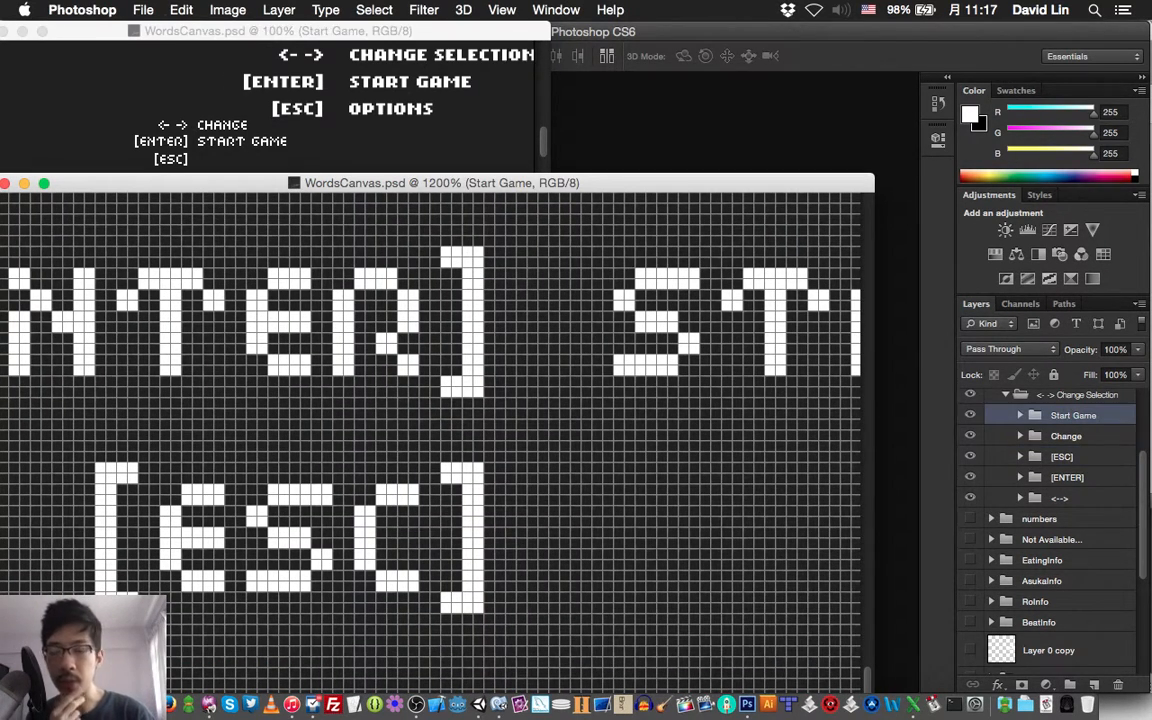
pyautogui.press('super+g')
pyautogui.write('O')
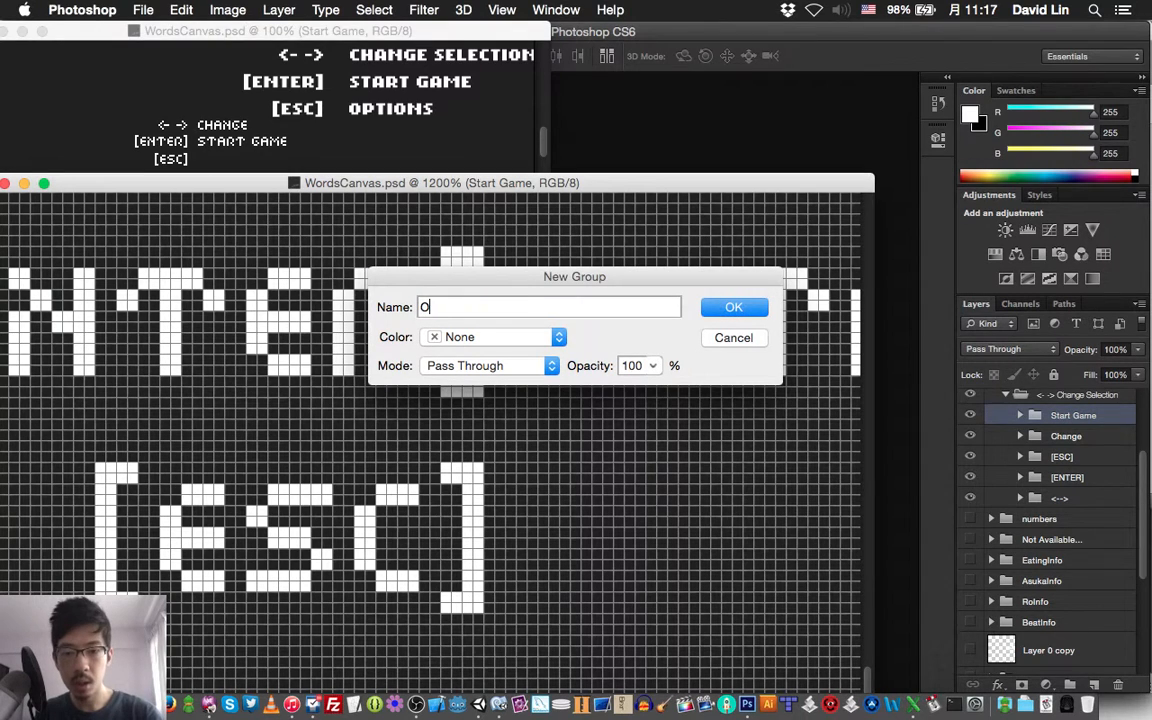
pyautogui.write('ptions')
pyautogui.press('Return')
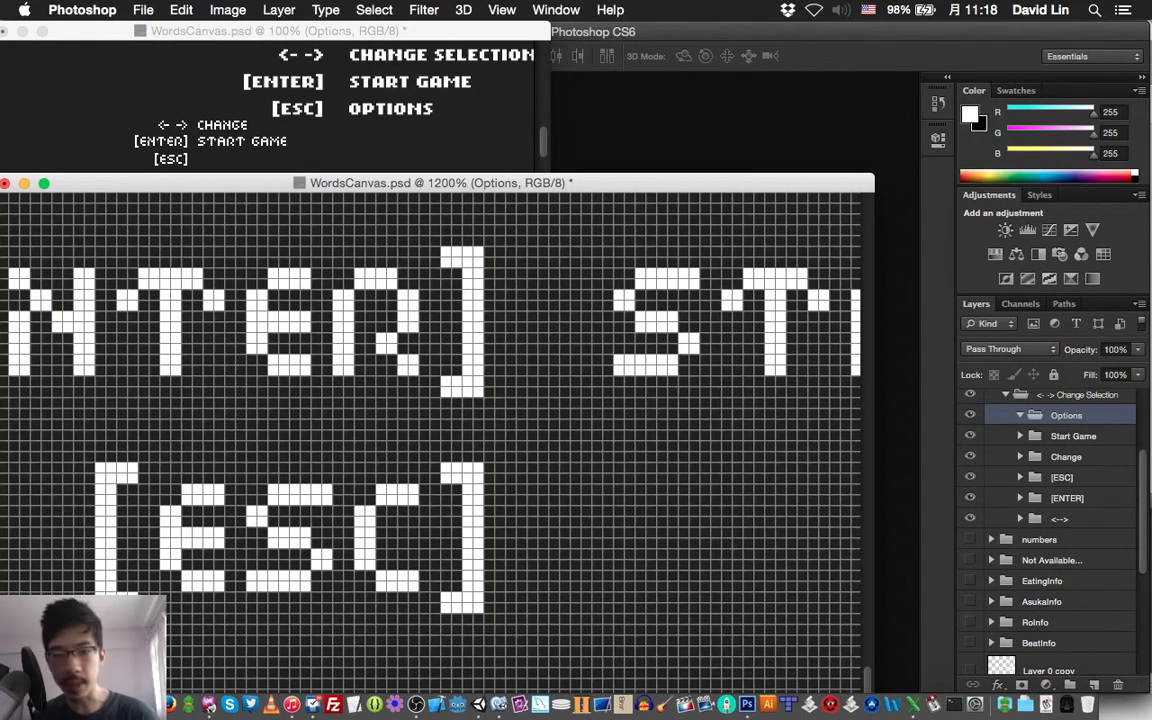
pyautogui.press('super+shift+n')
pyautogui.write('o')
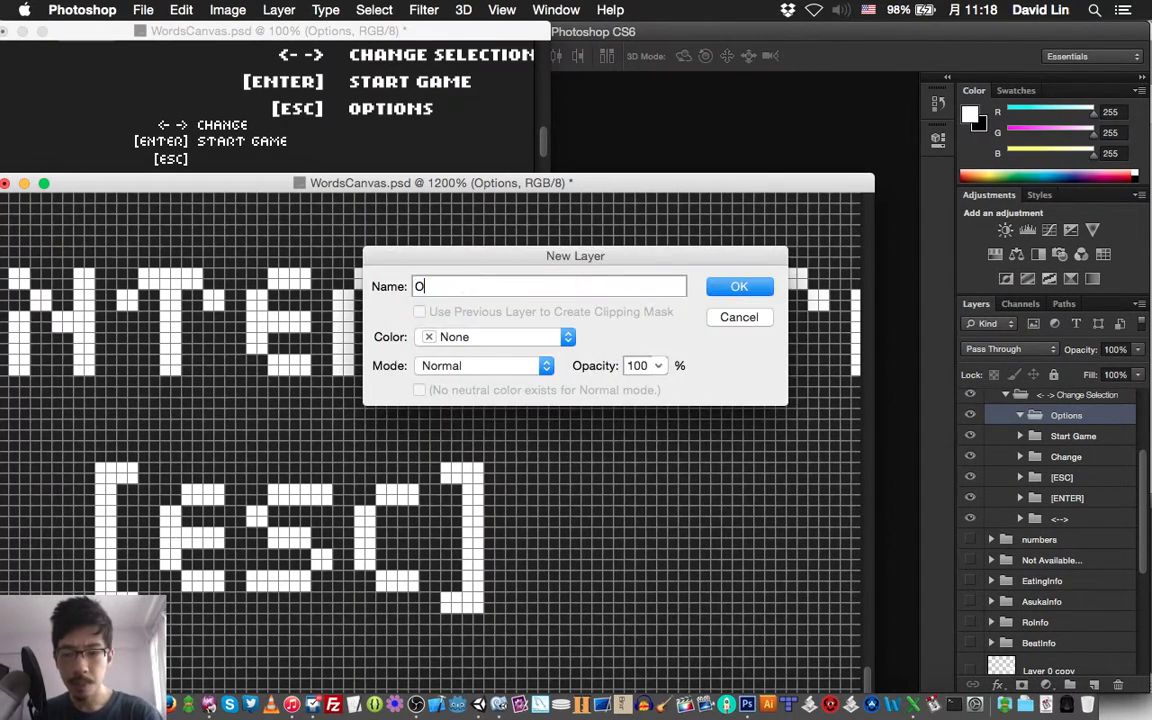
pyautogui.press('Return')
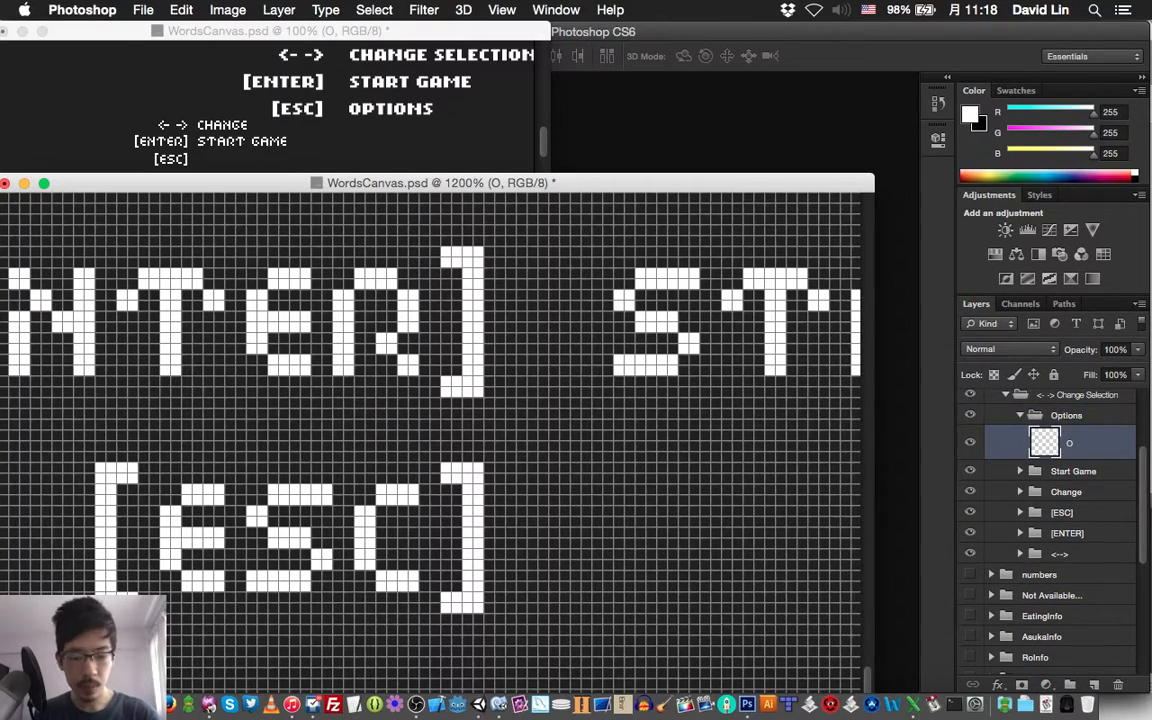
pyautogui.press('super+s')
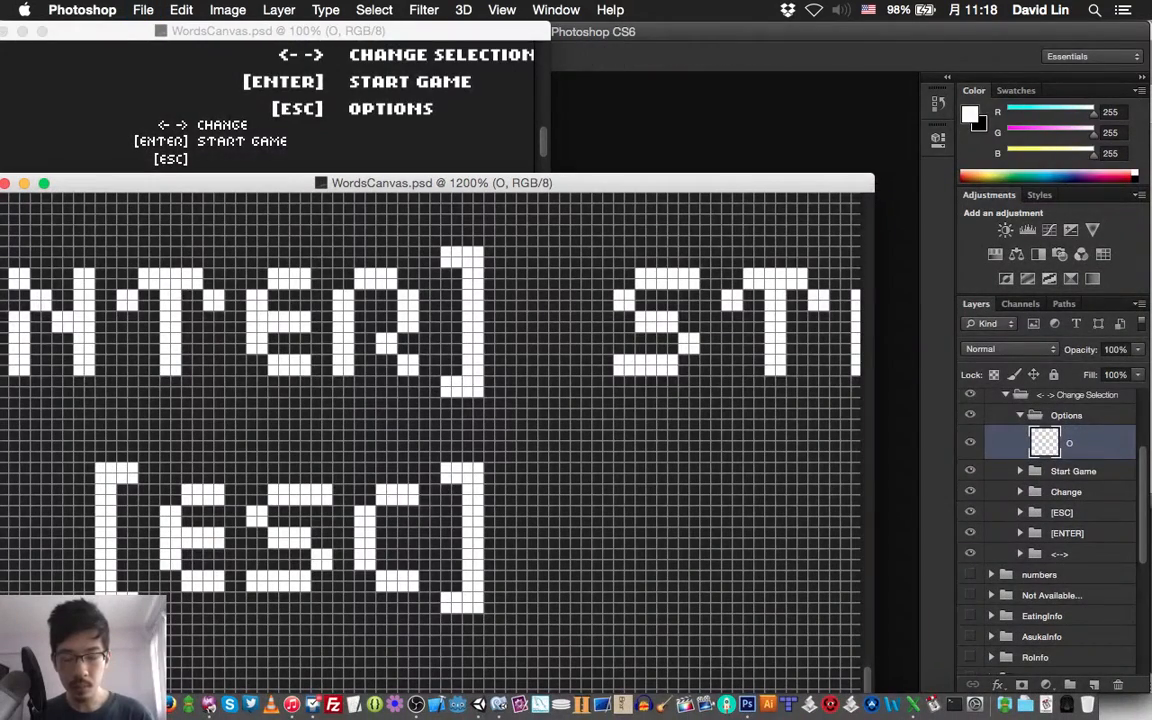
# Draw a white pixel O after [ESC], directly below the S of START and level with the ESC letters
pyautogui.scroll(-1, 430, 420)
pyautogui.hscroll(1, 430, 420)
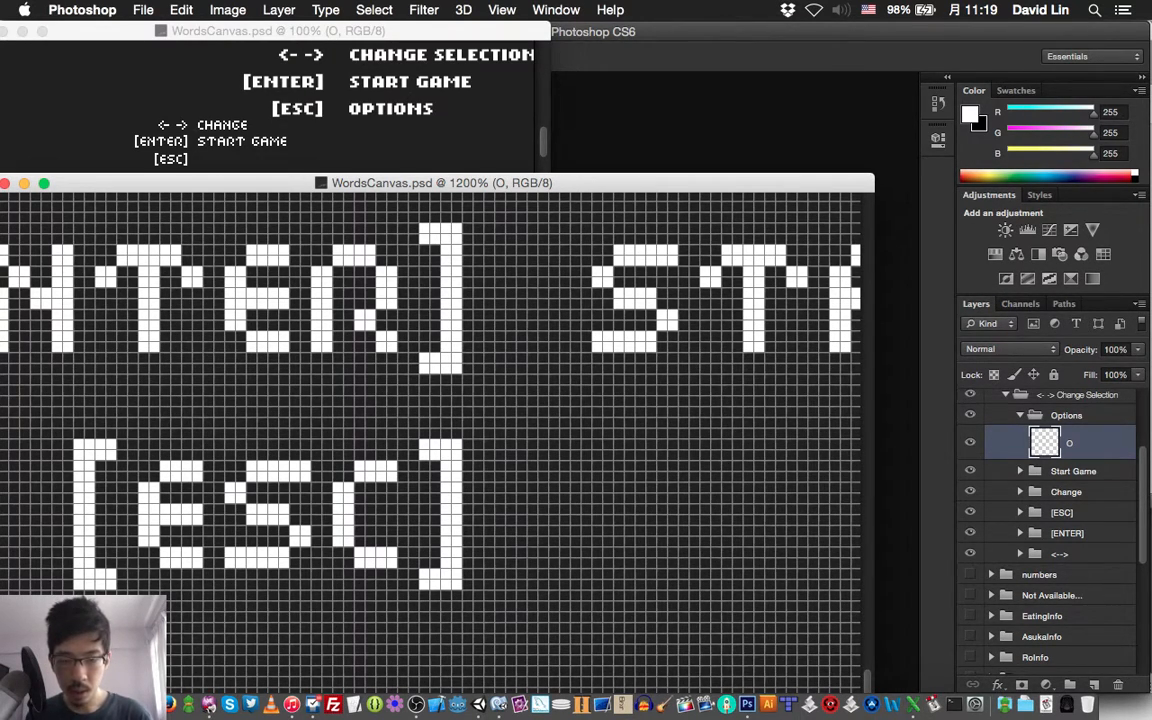
pyautogui.click(602, 471)
pyautogui.moveTo(630, 445)
pyautogui.mouseDown()
pyautogui.moveTo(619, 445)
pyautogui.moveTo(673, 477)
pyautogui.moveTo(662, 466)
pyautogui.moveTo(608, 489)
pyautogui.moveTo(602, 515)
pyautogui.mouseUp()
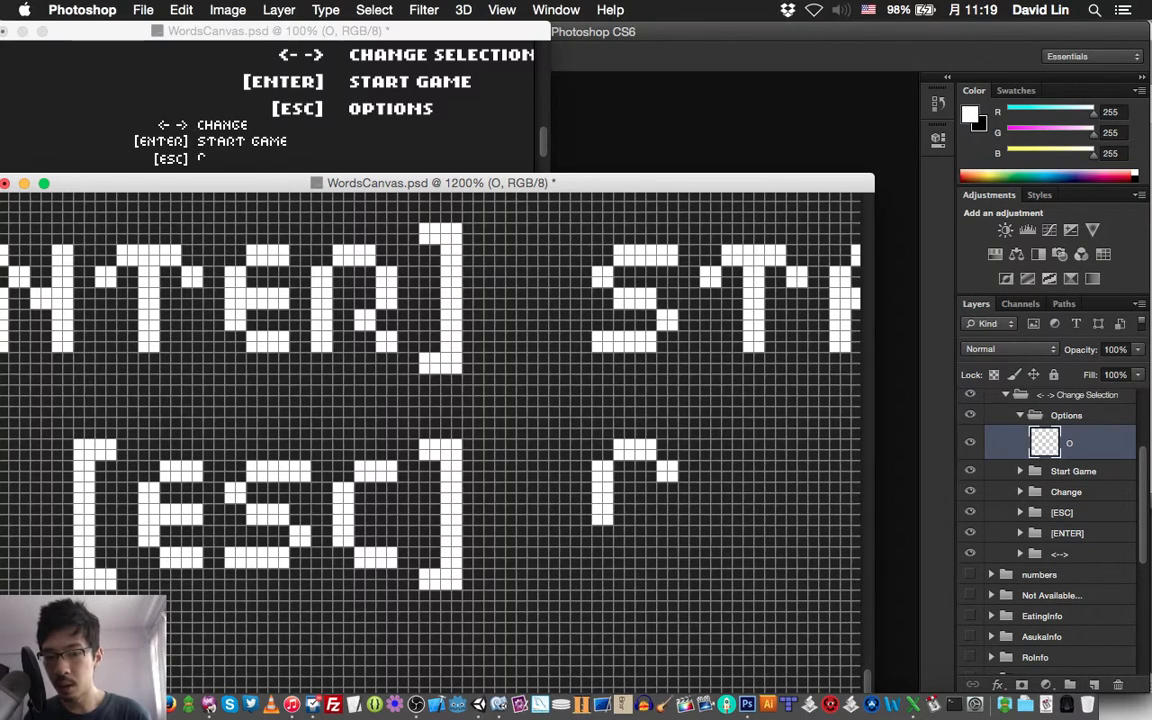
pyautogui.moveTo(667, 482); pyautogui.dragTo(667, 515)
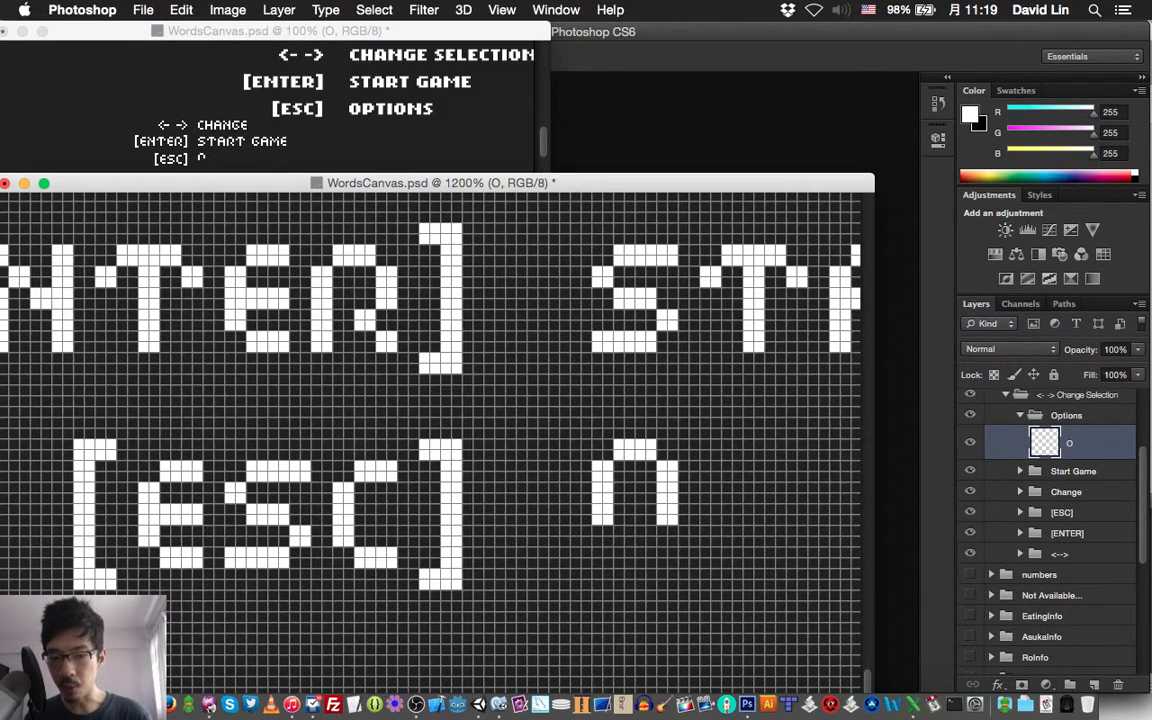
pyautogui.press('v')
pyautogui.press('Down')
pyautogui.press('Down')
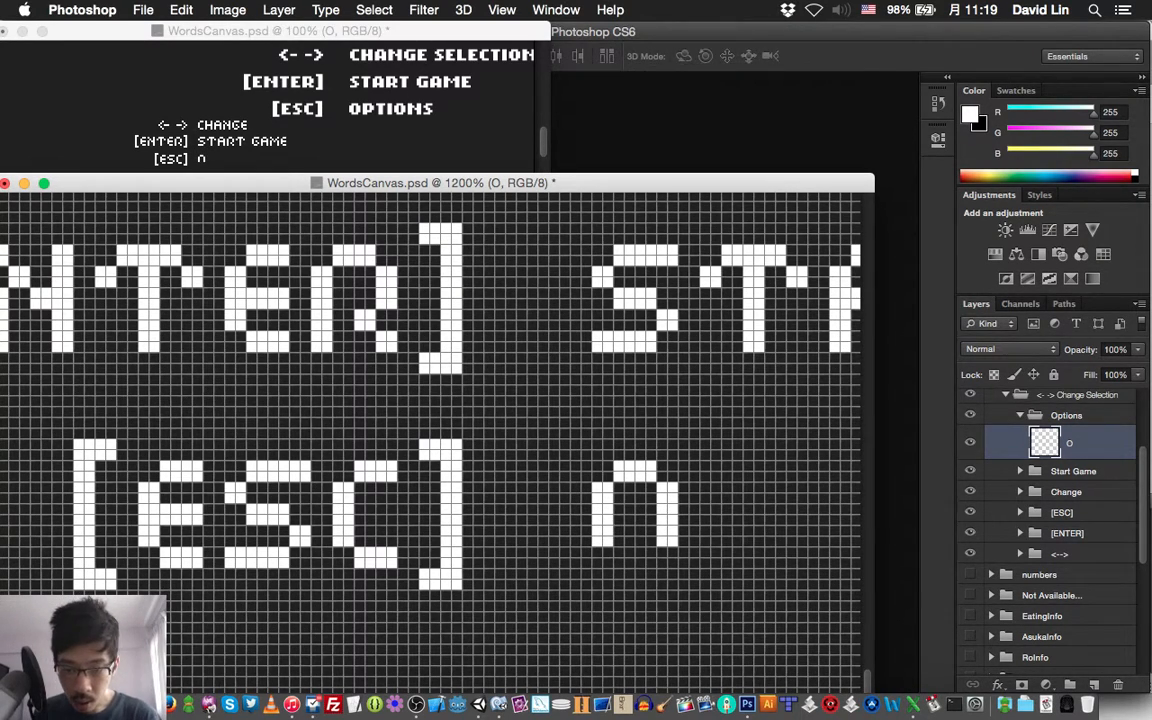
pyautogui.press('b')
pyautogui.moveTo(629, 562)
pyautogui.mouseDown()
pyautogui.moveTo(618, 562)
pyautogui.moveTo(629, 551)
pyautogui.moveTo(640, 562)
pyautogui.mouseUp()
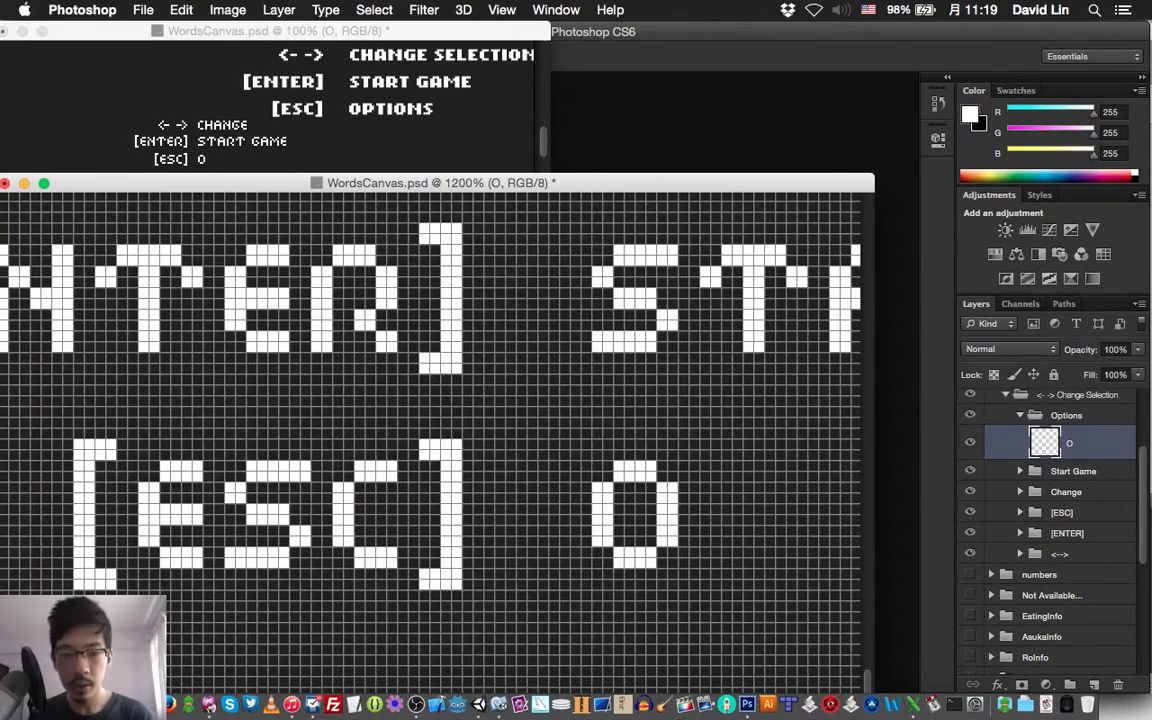
# Add a layer named P above the O layer and draw a white pixel P two pixels after the O
pyautogui.press('super+shift+n')
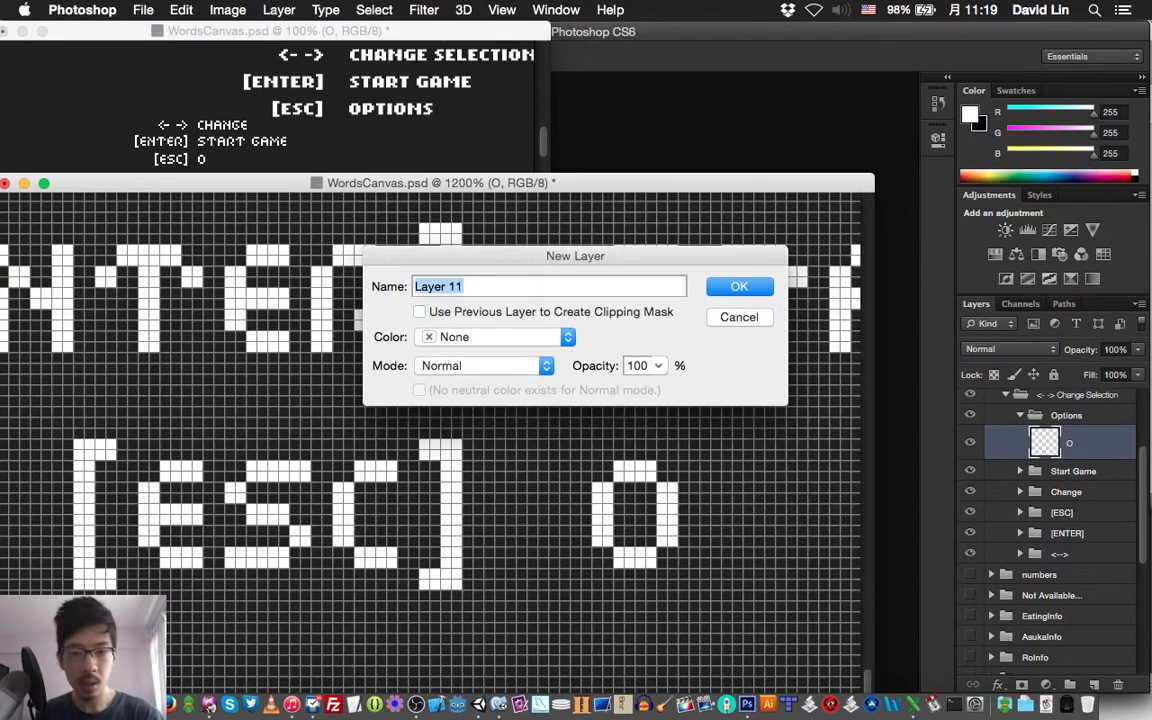
pyautogui.write('P')
pyautogui.press('Return')
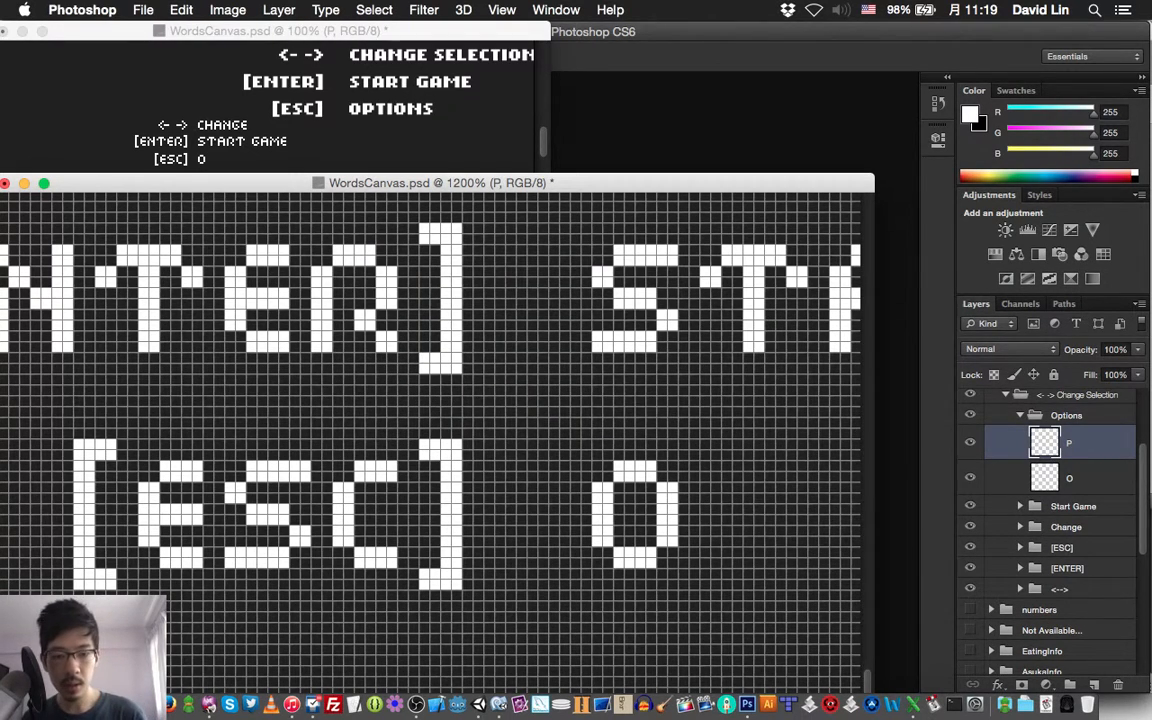
pyautogui.moveTo(716, 487)
pyautogui.mouseDown()
pyautogui.moveTo(716, 498)
pyautogui.moveTo(705, 488)
pyautogui.moveTo(738, 477)
pyautogui.moveTo(781, 487)
pyautogui.moveTo(770, 498)
pyautogui.moveTo(770, 520)
pyautogui.moveTo(781, 520)
pyautogui.mouseUp()
pyautogui.click(727, 477)
pyautogui.moveTo(759, 531)
pyautogui.mouseDown()
pyautogui.moveTo(705, 563)
pyautogui.moveTo(716, 563)
pyautogui.moveTo(716, 520)
pyautogui.mouseUp()
pyautogui.click(716, 509)
pyautogui.hscroll(3, 430, 440)
pyautogui.scroll(-2, 430, 440)
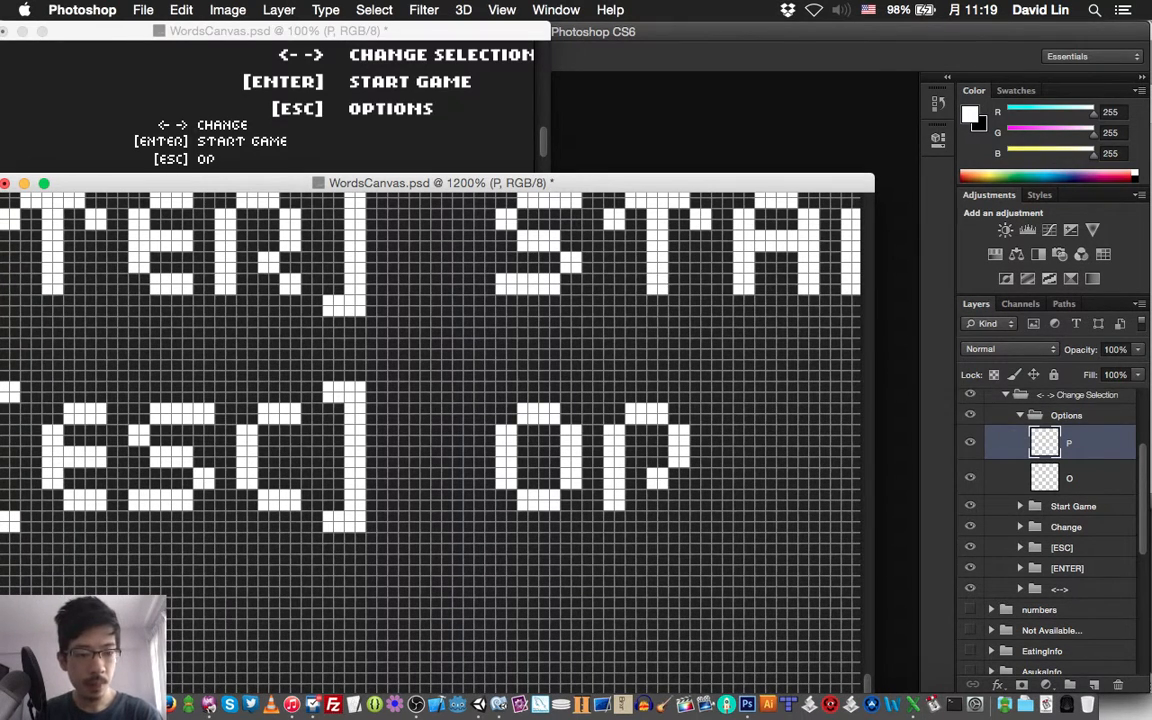
# Duplicate the last T layer of START in the Start Game group and bring the copy to the top of the Options group
pyautogui.click(1020, 506)
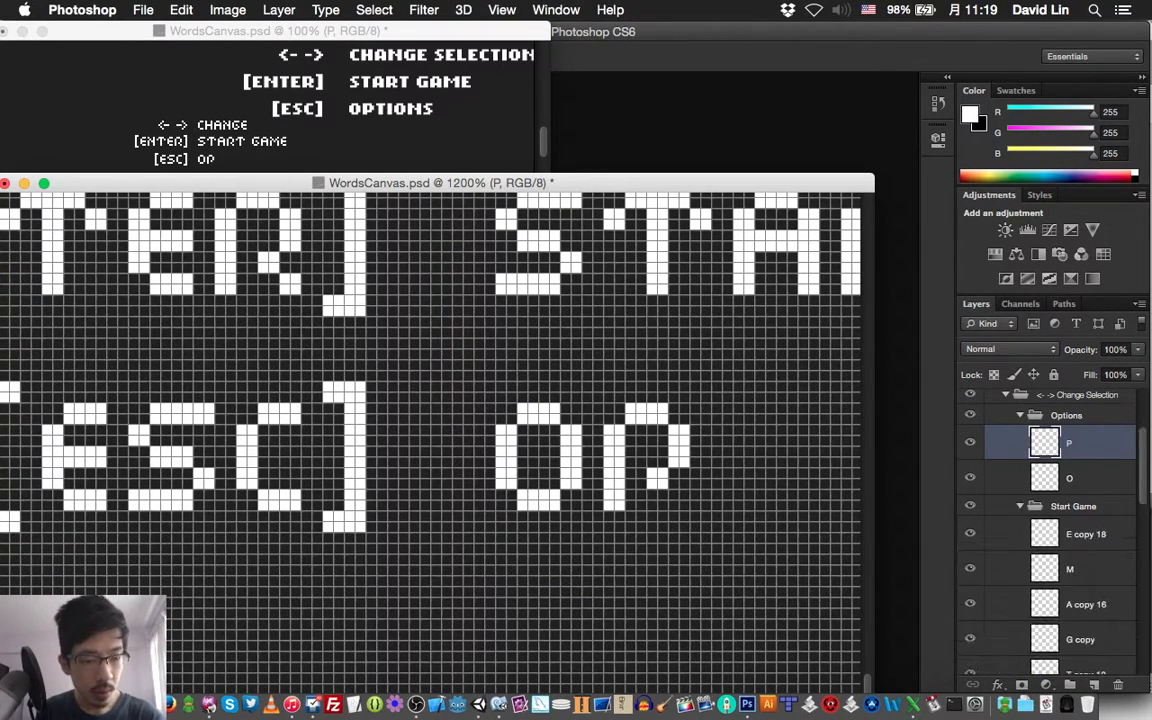
pyautogui.scroll(-3, 1060, 530)
pyautogui.click(1085, 584)
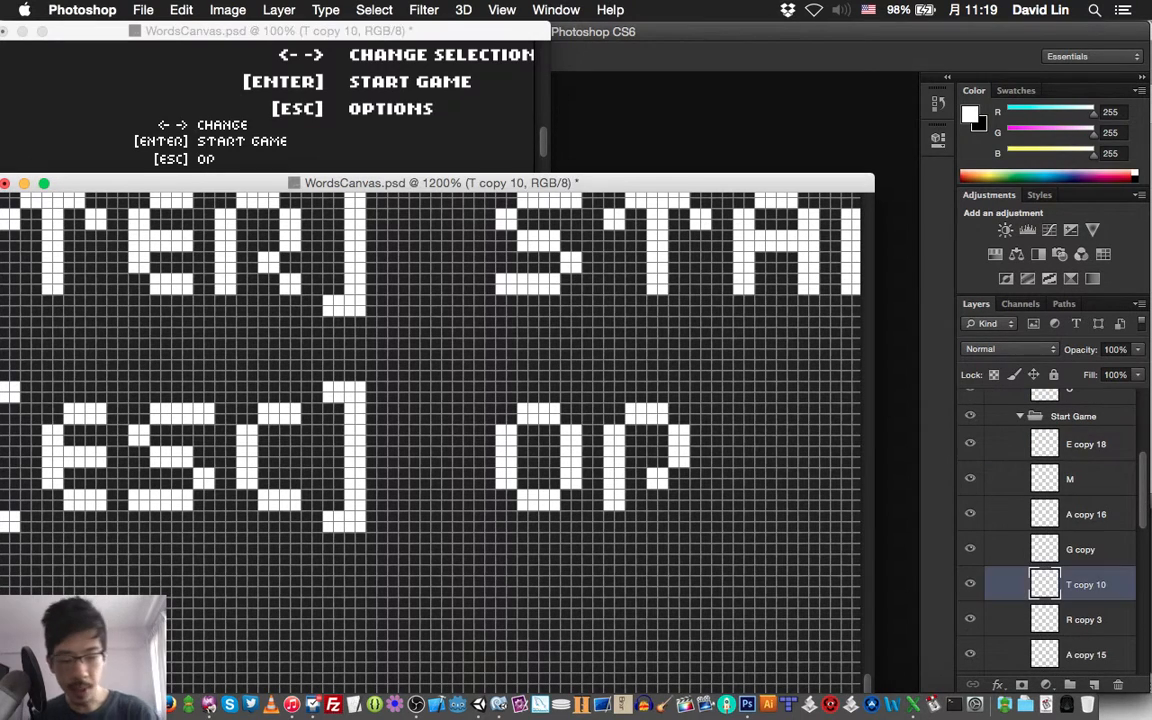
pyautogui.press('super+shift+bracketright')
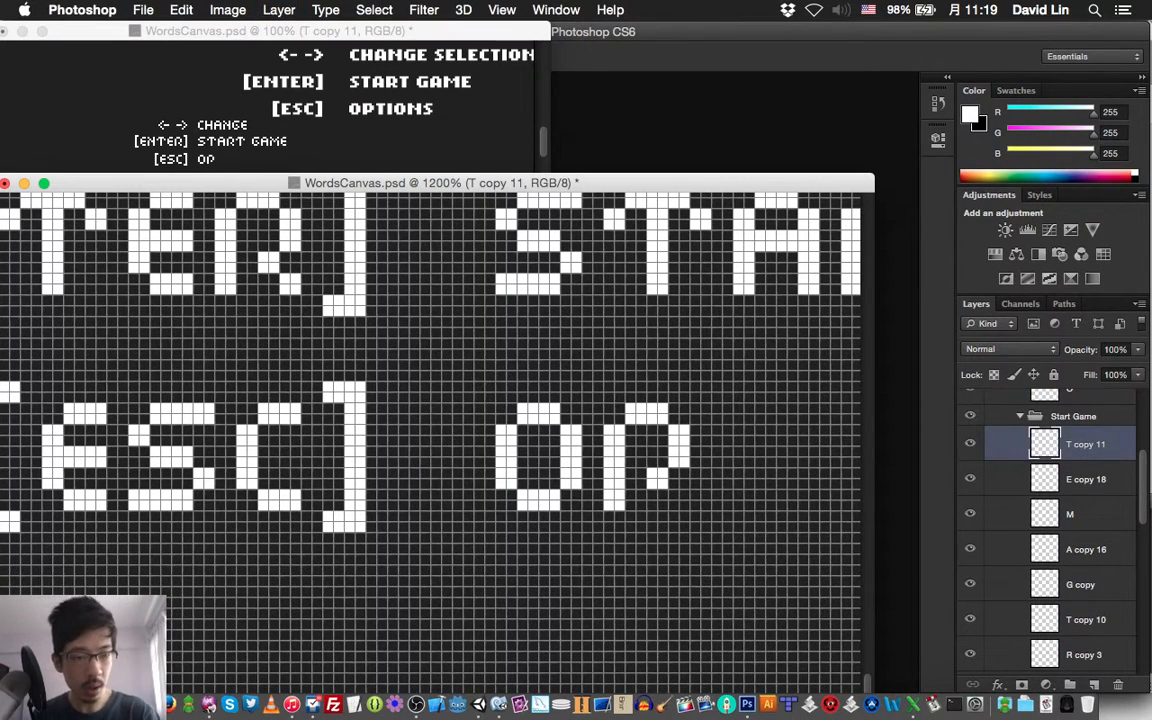
pyautogui.press('super+shift+bracketright')
pyautogui.press('super+shift+bracketright')
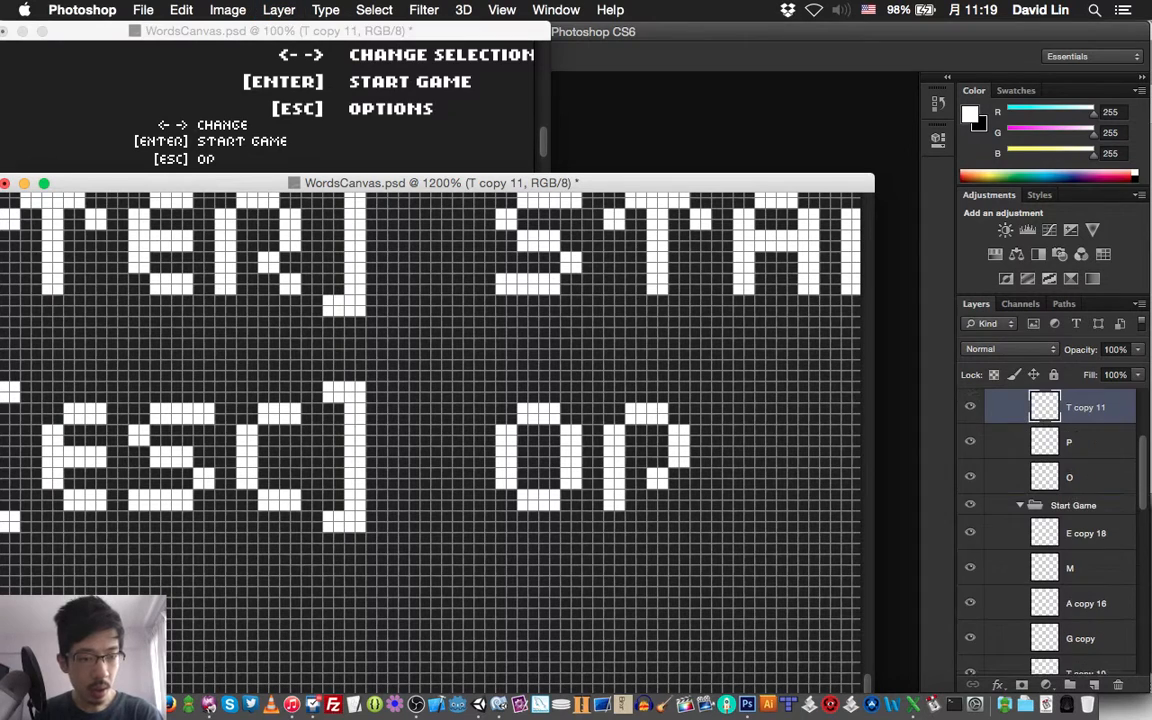
# Move the copied T down onto the [ESC] line, two pixels after the P, and collapse the Start Game group
pyautogui.press('v')
pyautogui.hotkey('shift', 'Down')
pyautogui.hotkey('shift', 'Down')
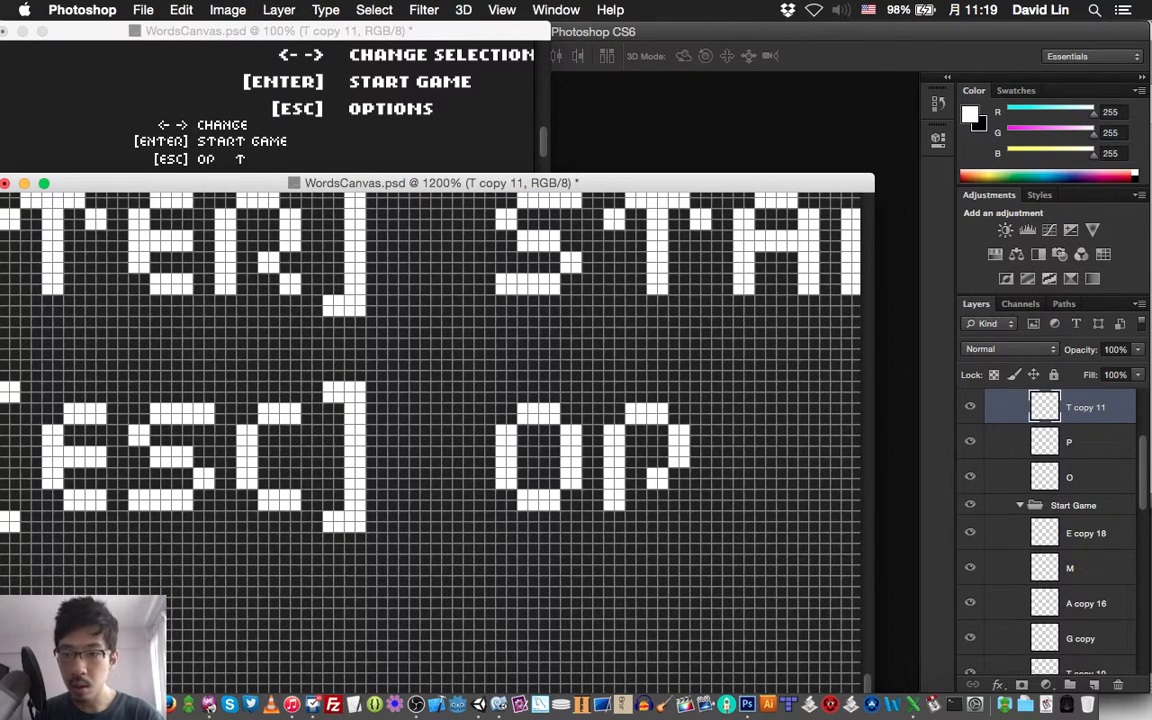
pyautogui.hotkey('shift', 'Left')
pyautogui.hotkey('shift', 'Left')
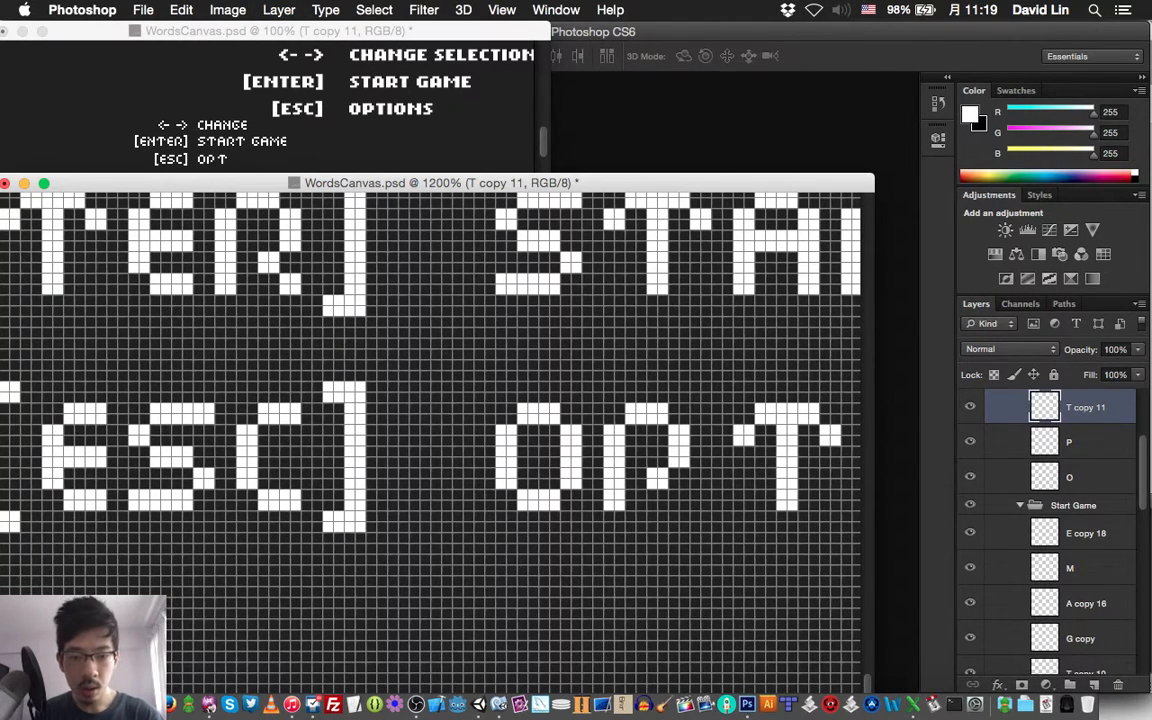
pyautogui.press('Left')
pyautogui.press('Left')
pyautogui.scroll(3, 1050, 532)
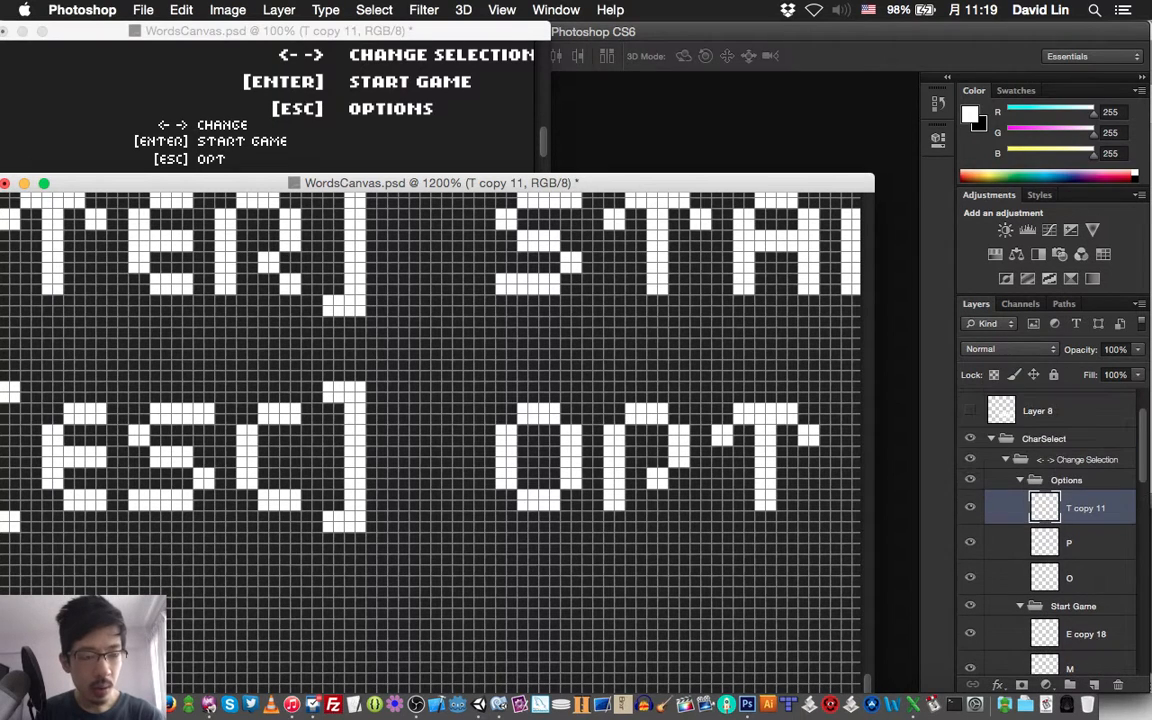
pyautogui.click(1020, 606)
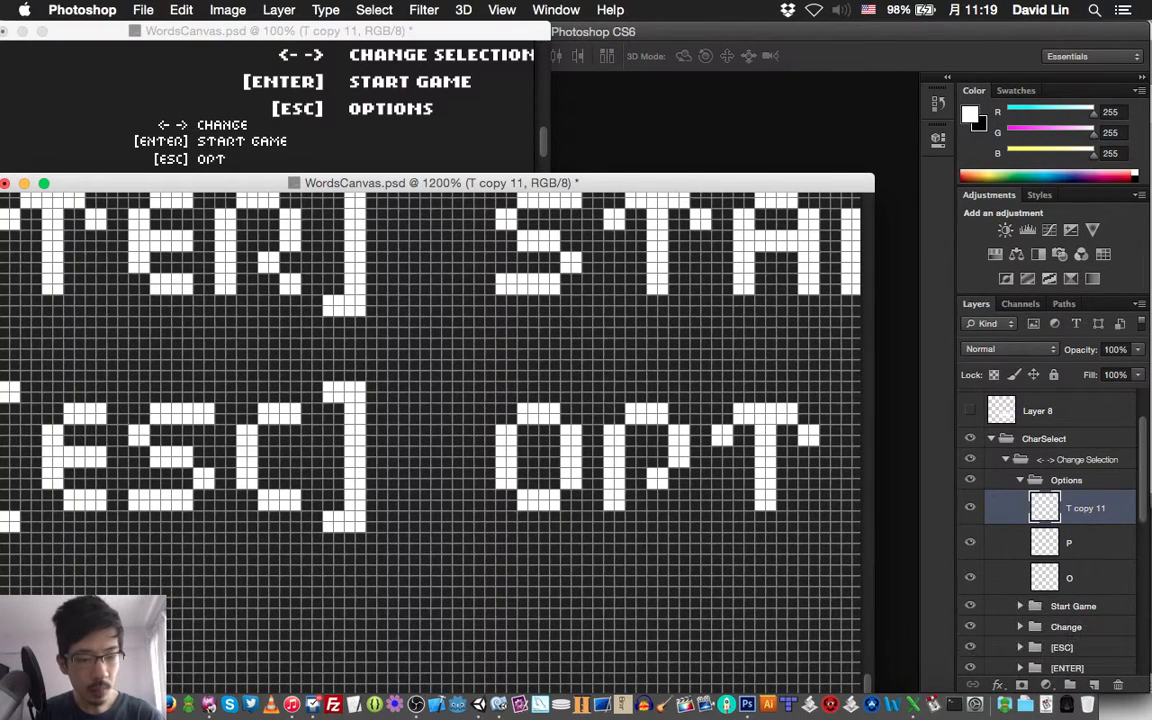
# Add a layer named I above the T copy and draw a two-pixel-wide white vertical bar two pixels after the T
pyautogui.hscroll(5, 430, 430)
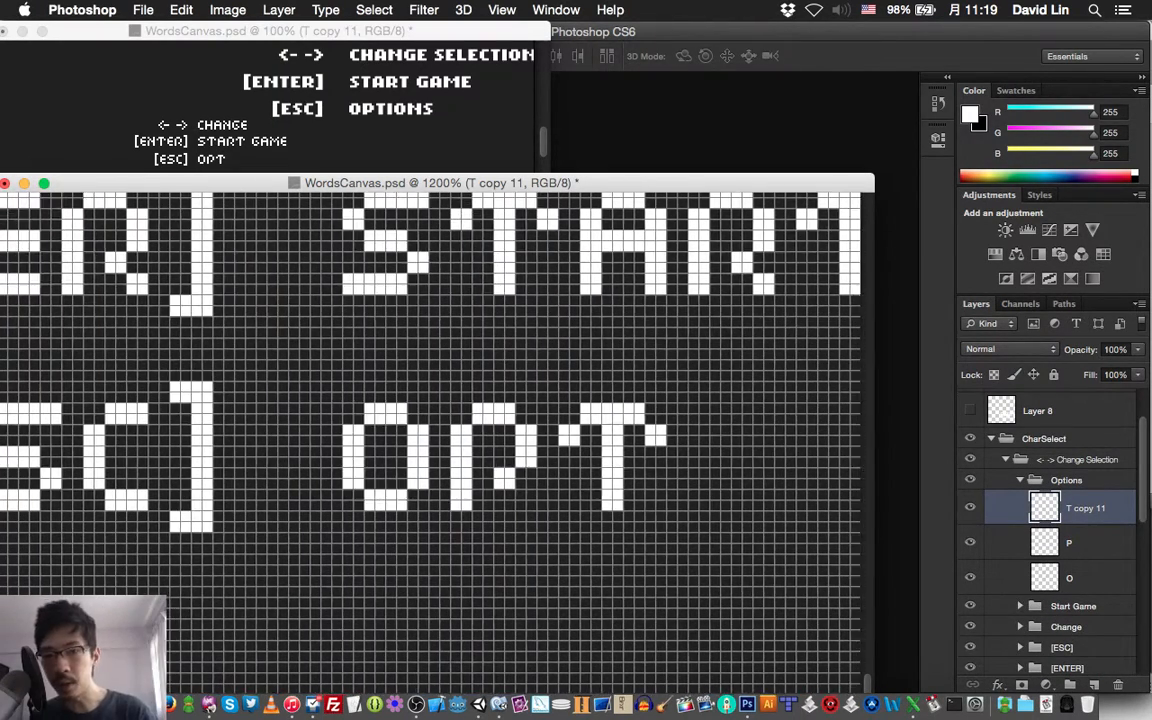
pyautogui.press('super+shift+n')
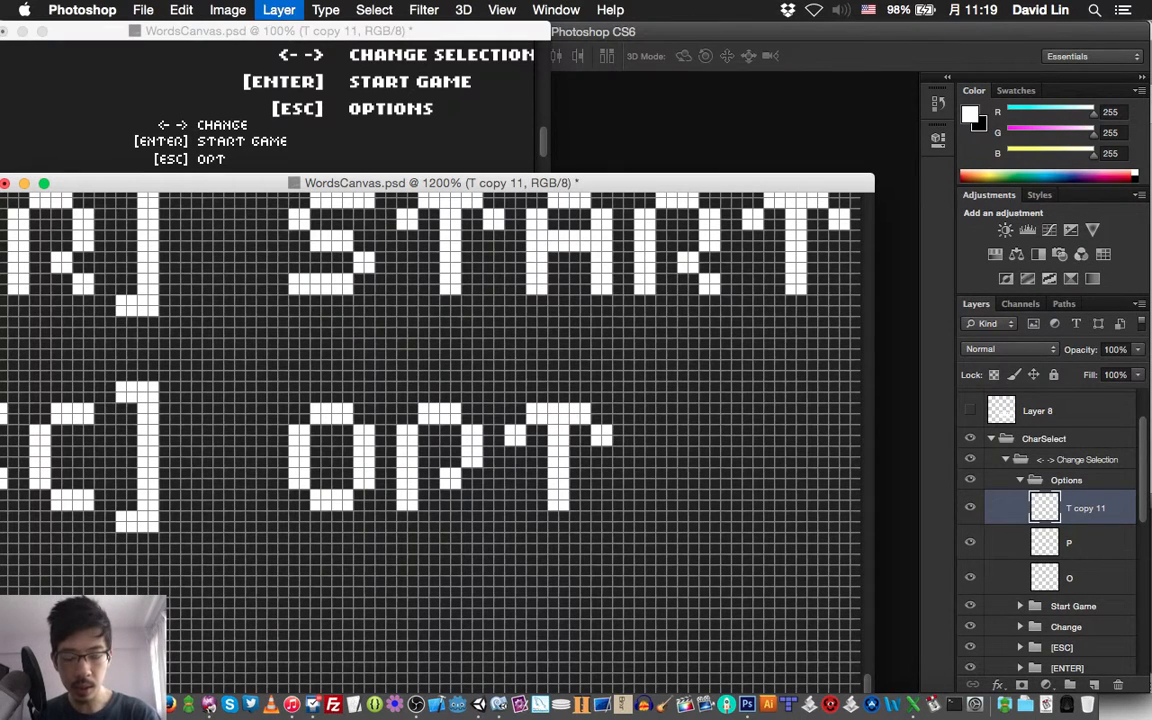
pyautogui.write('I')
pyautogui.press('Return')
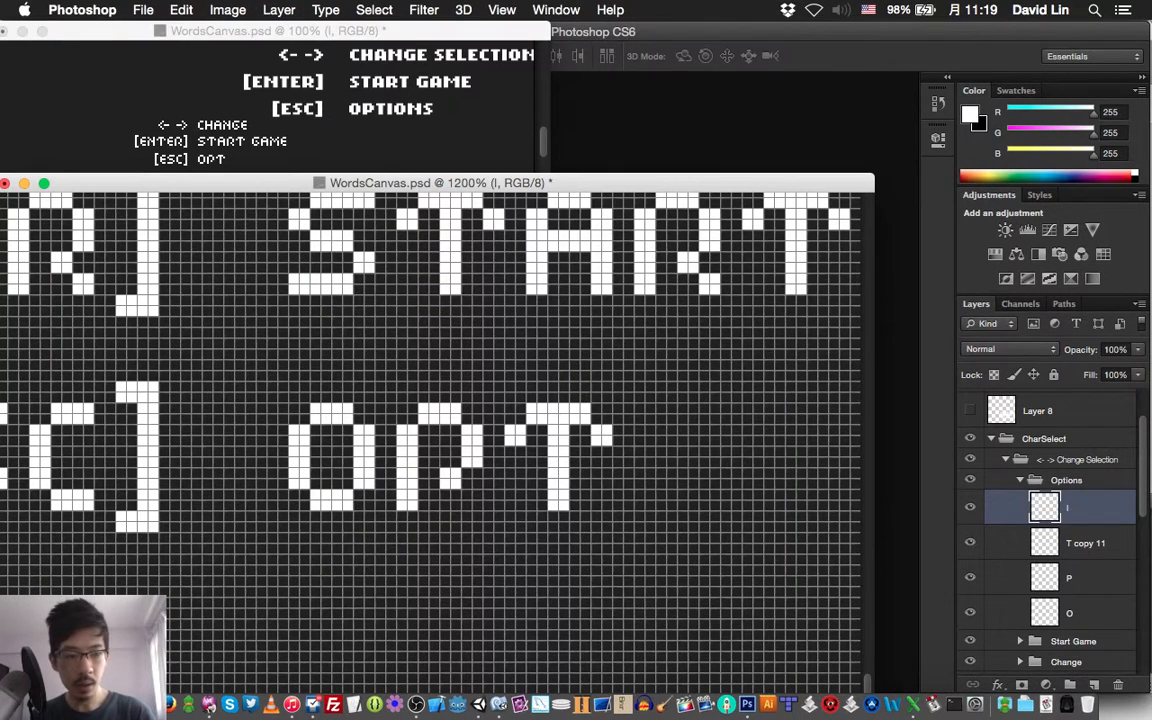
pyautogui.press('b')
pyautogui.moveTo(639, 408)
pyautogui.mouseDown()
pyautogui.moveTo(650, 419)
pyautogui.moveTo(640, 419)
pyautogui.moveTo(644, 505)
pyautogui.mouseUp()
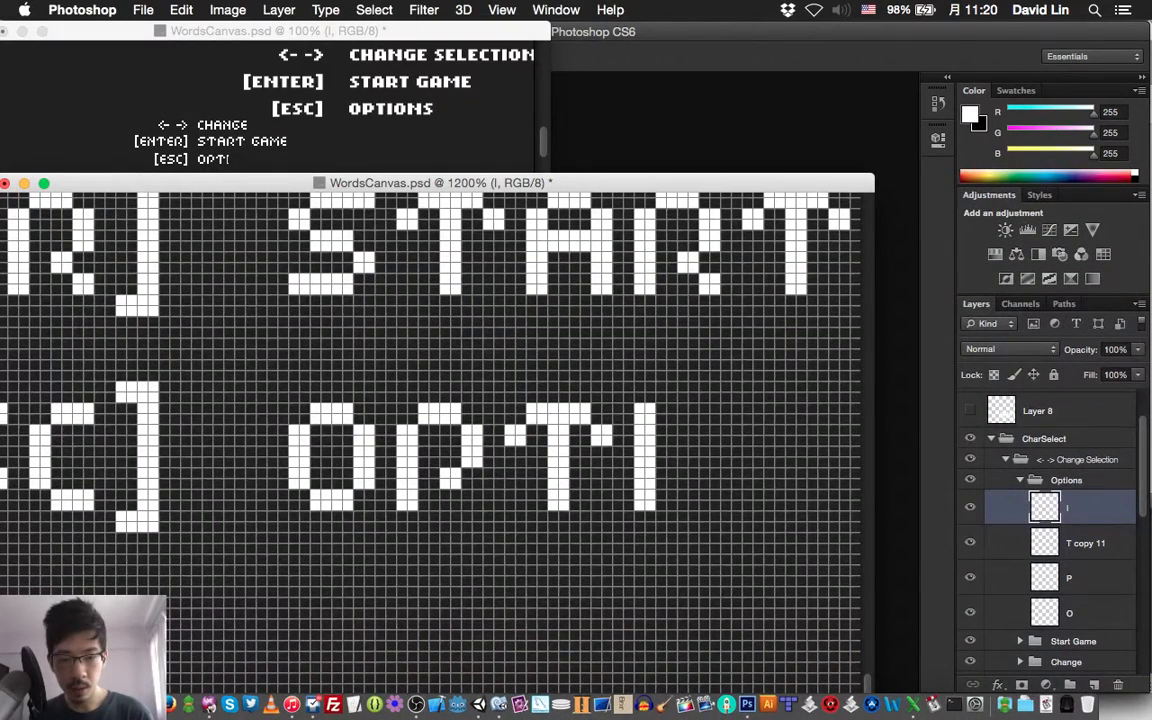
pyautogui.press('super+shift+n')
pyautogui.press('Escape')
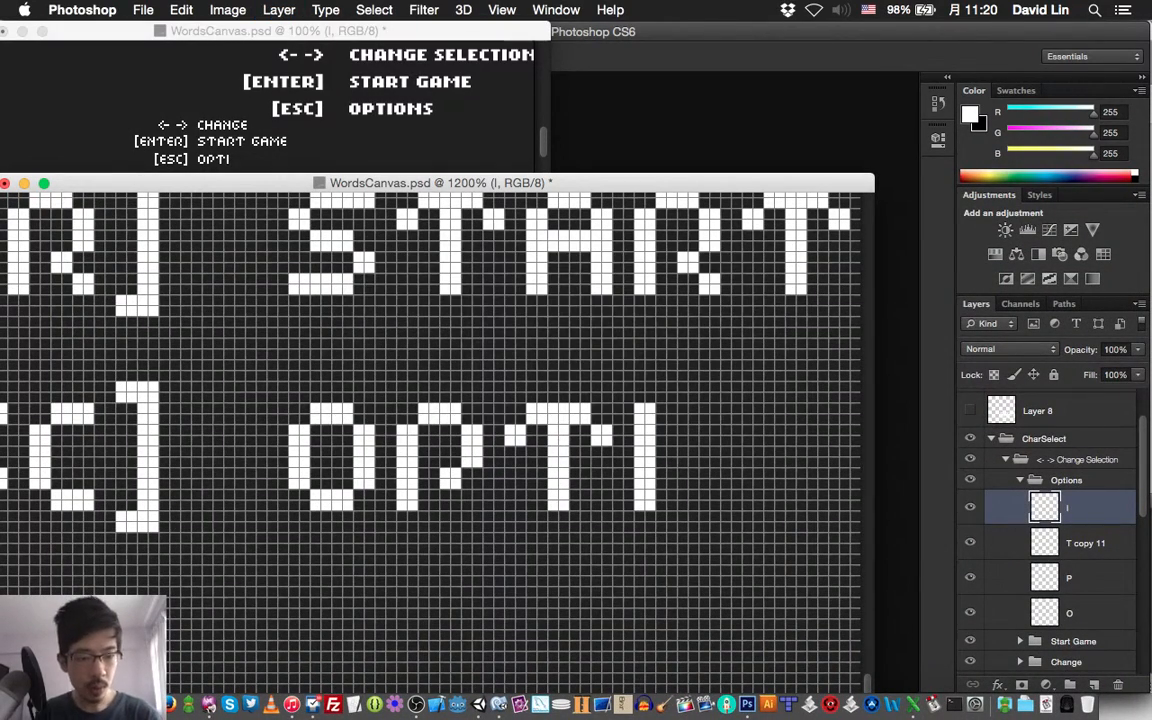
# Duplicate the O layer and bring the copy to the top of the Options group
pyautogui.click(1069, 613)
pyautogui.press('super+j')
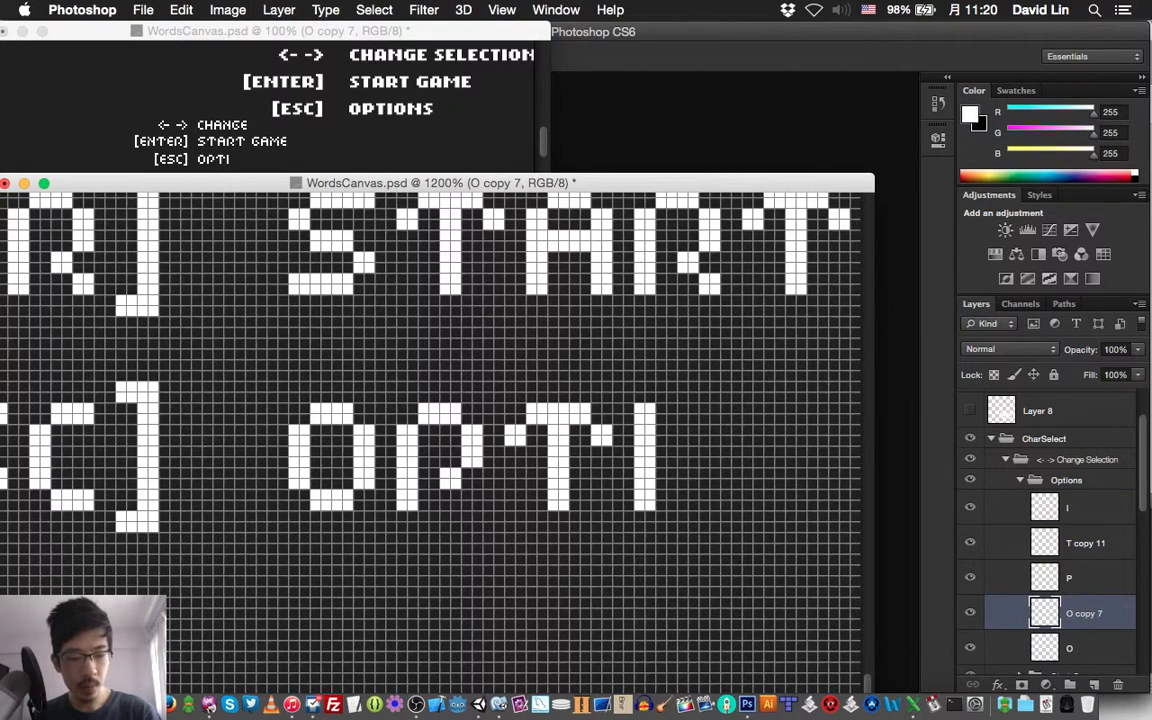
pyautogui.press('super+shift+bracketright')
# Move the copied O 36 pixels right so it sits two pixels after the I, and save the document
pyautogui.press('v')
pyautogui.hotkey('shift', 'Right')
pyautogui.hotkey('shift', 'Right')
pyautogui.hotkey('shift', 'Right')
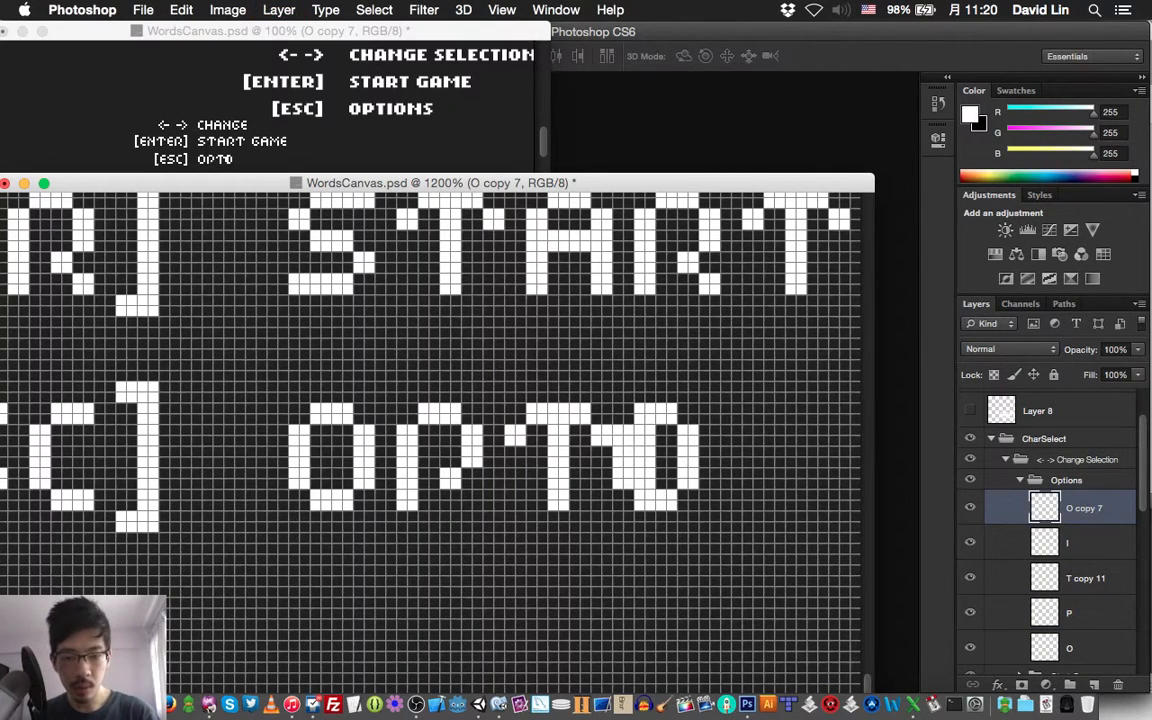
pyautogui.hotkey('shift', 'Right')
pyautogui.press('Left')
pyautogui.press('Left')
pyautogui.press('Left')
pyautogui.press('Left')
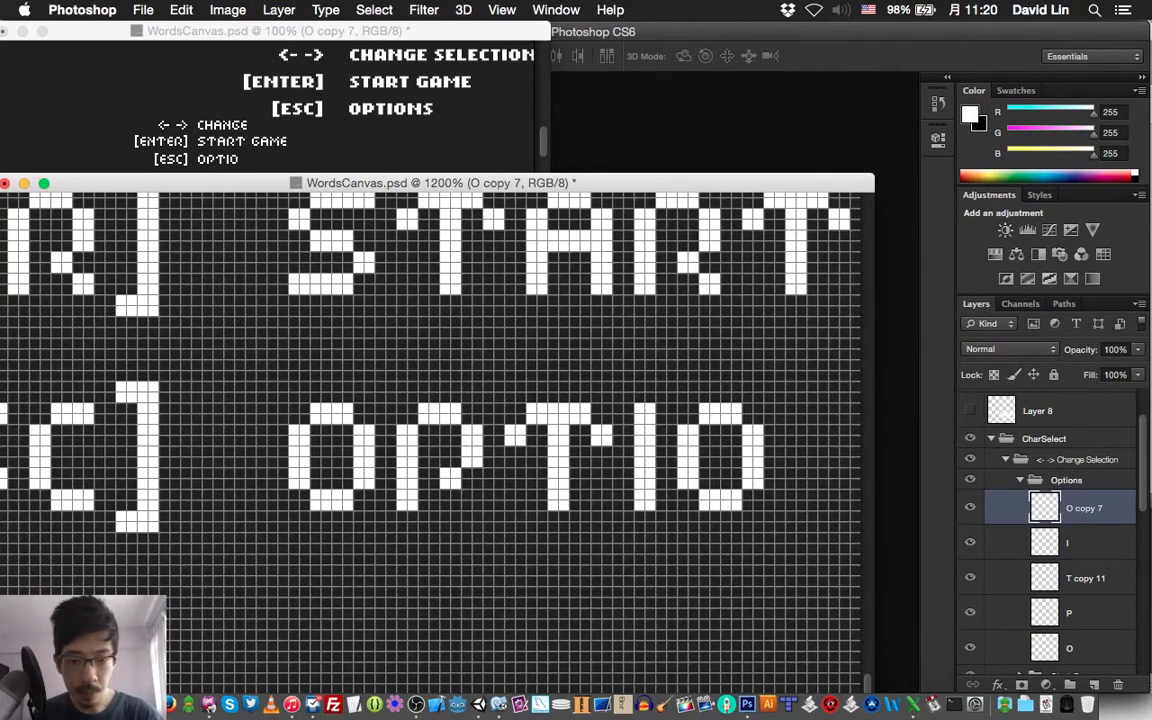
pyautogui.press('super+s')
# Add a layer named N above the O copy, draw a white pixel N two pixels after the second O, and save
pyautogui.hscroll(3, 430, 440)
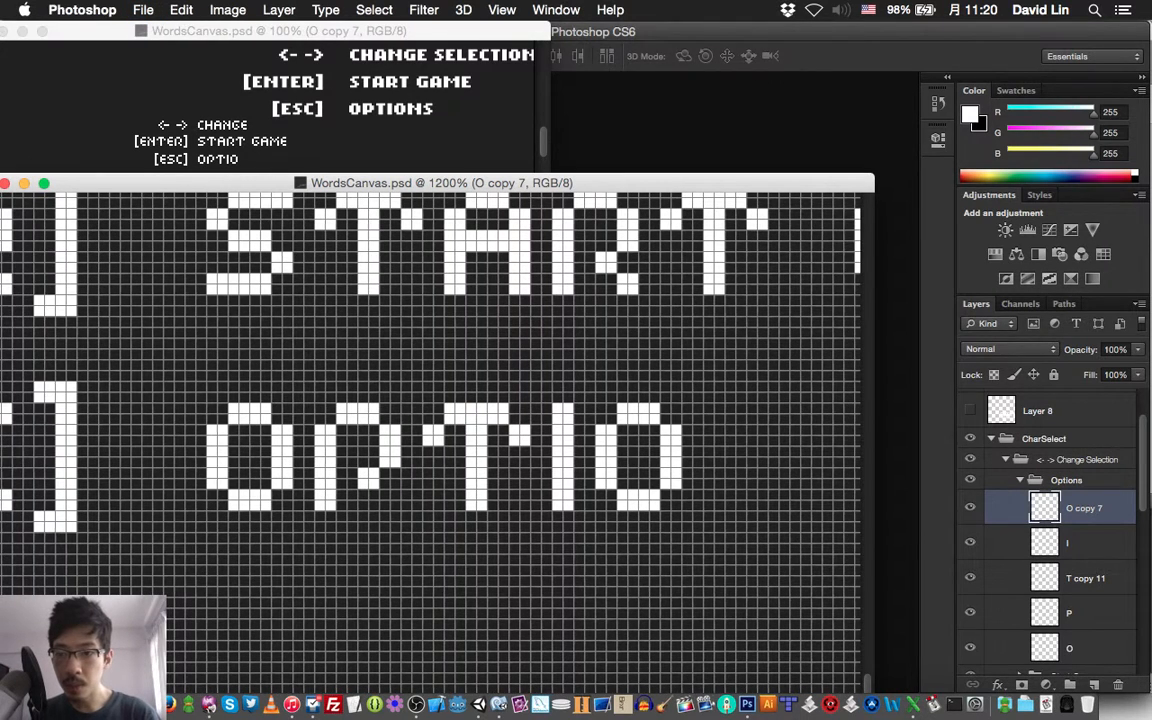
pyautogui.hscroll(2, 430, 440)
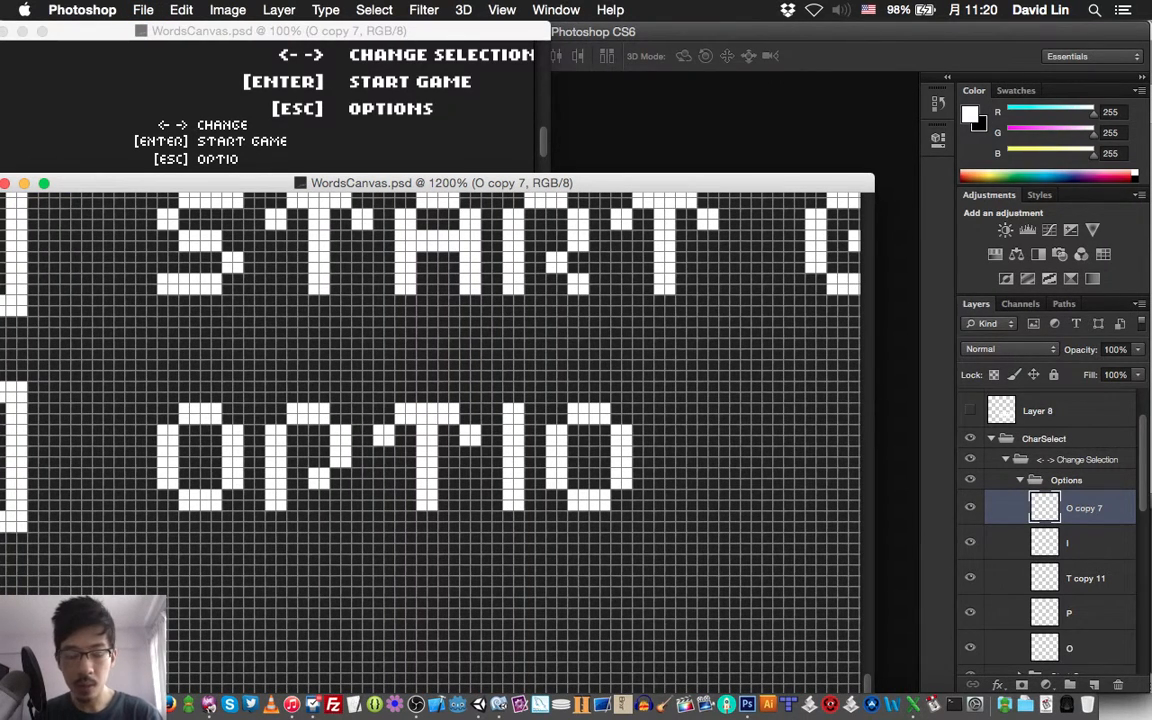
pyautogui.press('super+shift+n')
pyautogui.write('N')
pyautogui.press('Return')
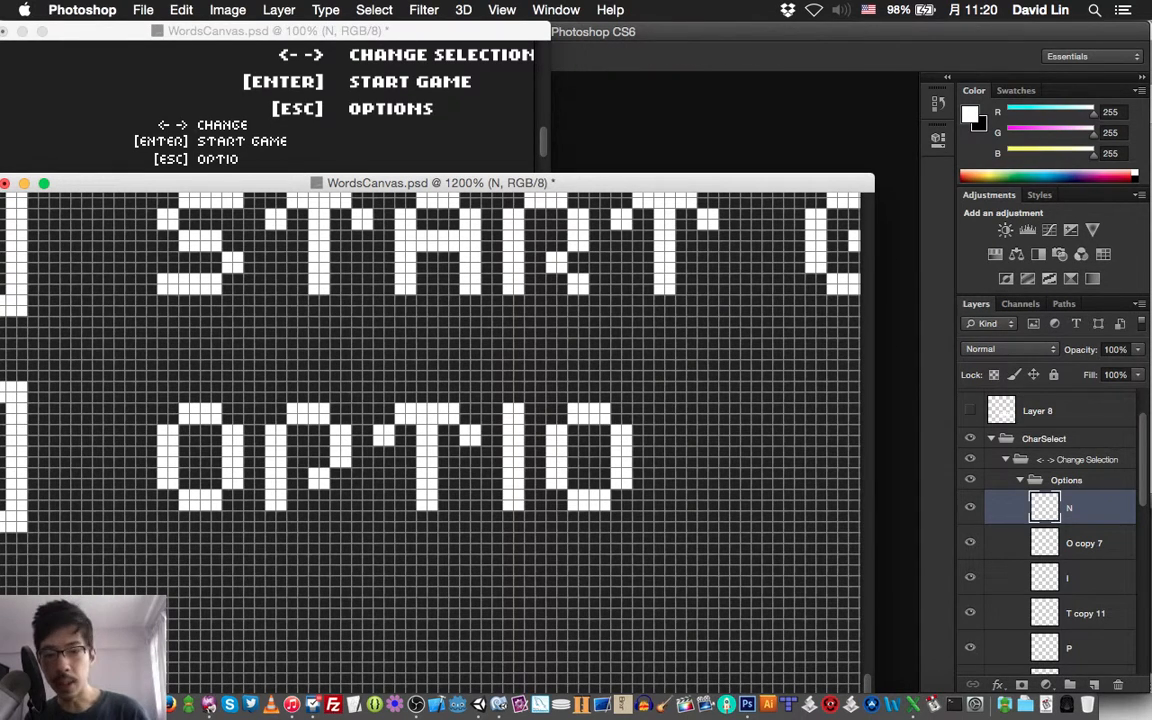
pyautogui.click(665, 412)
pyautogui.moveTo(665, 412)
pyautogui.mouseDown()
pyautogui.moveTo(707, 458)
pyautogui.moveTo(724, 440)
pyautogui.moveTo(725, 408)
pyautogui.moveTo(724, 494)
pyautogui.moveTo(735, 505)
pyautogui.moveTo(735, 451)
pyautogui.mouseUp()
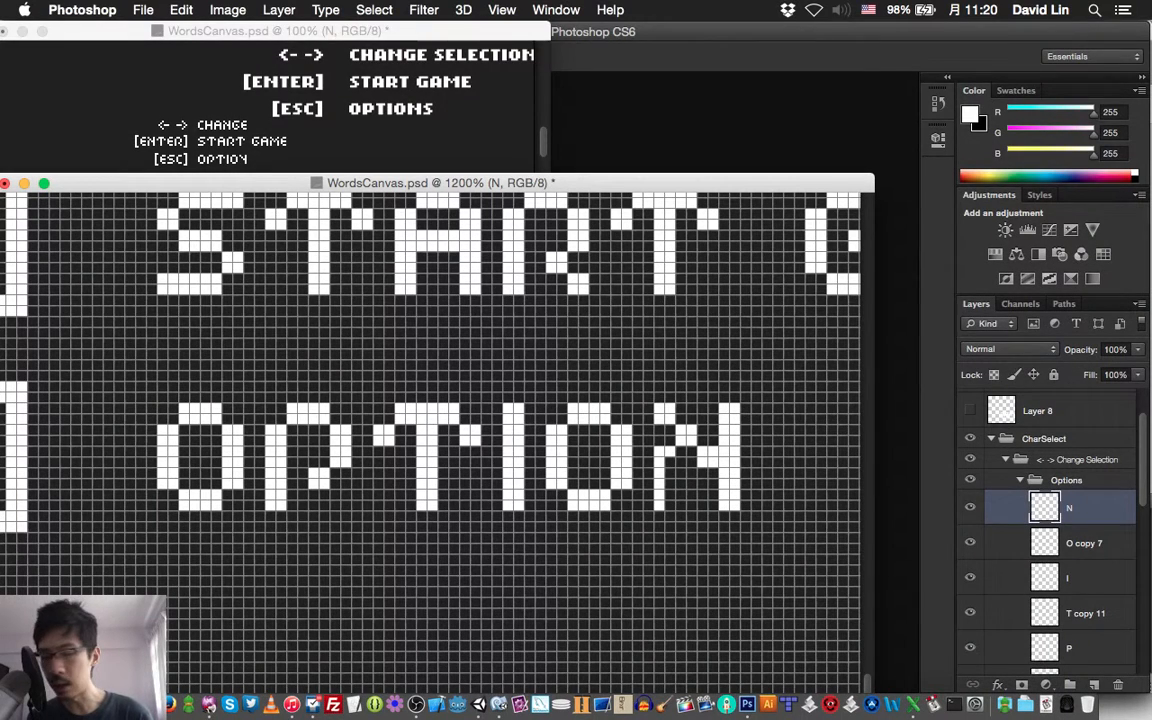
pyautogui.press('super+s')
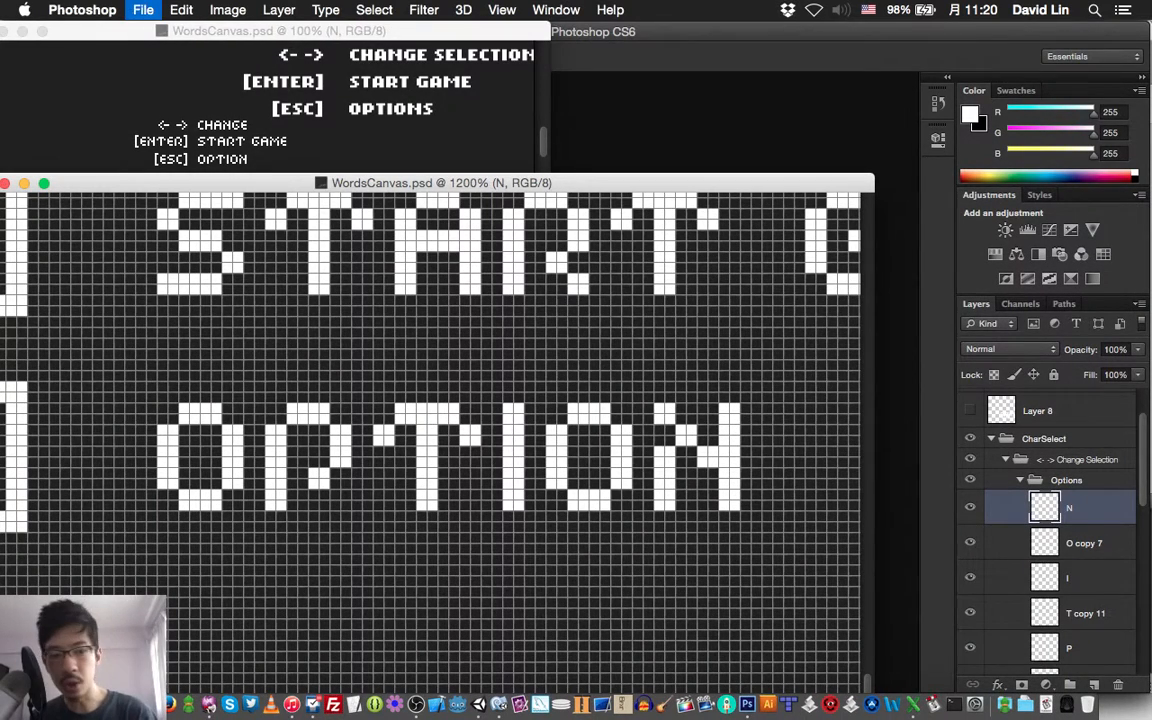
# Add a layer named S above the N layer in the Options group
pyautogui.scroll(-1, 1050, 530)
pyautogui.scroll(-3, 1050, 530)
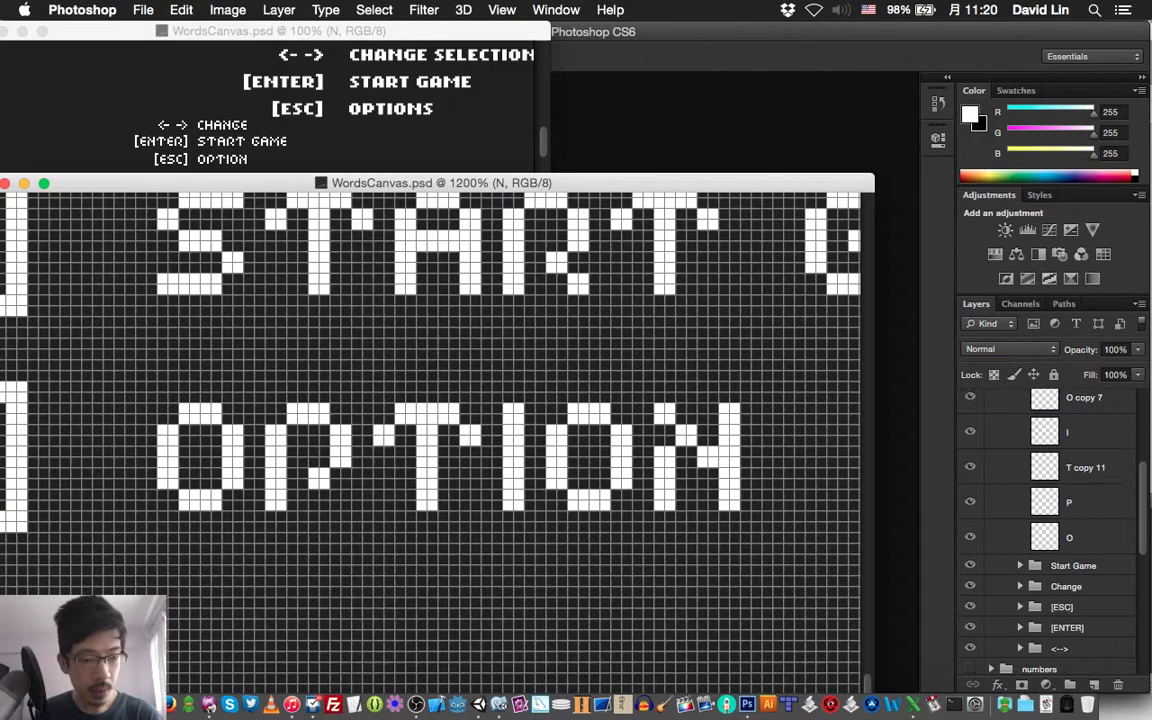
pyautogui.press('shift+super+n')
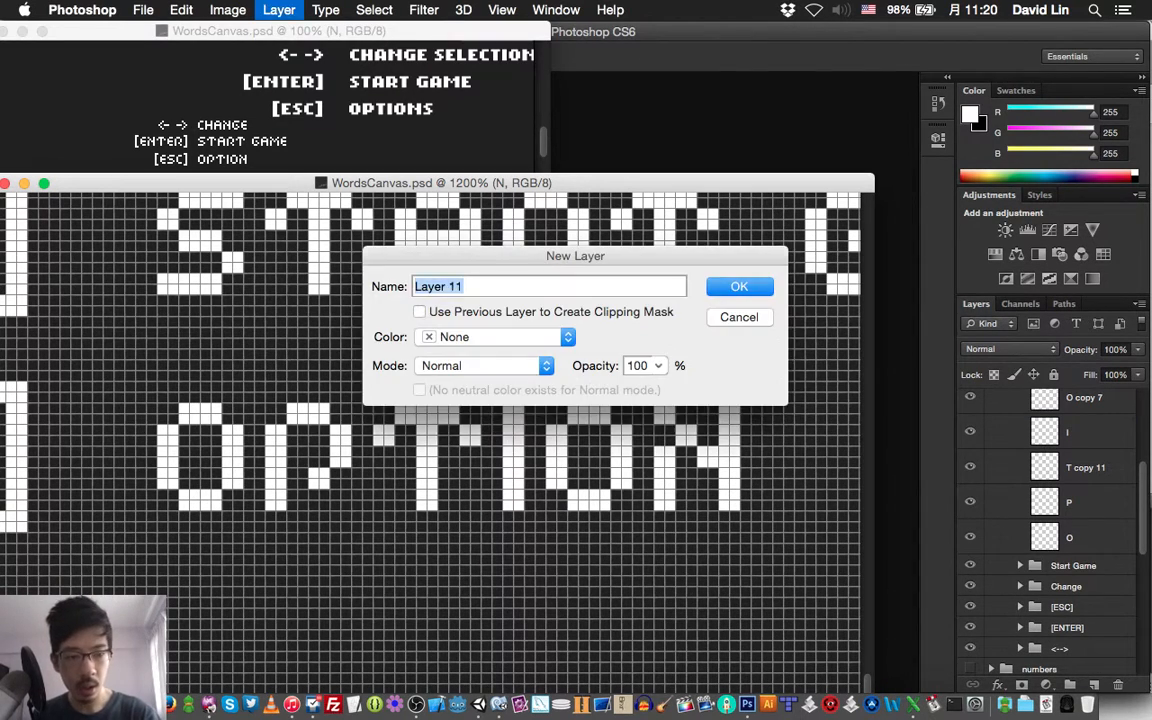
pyautogui.write('S')
pyautogui.press('Return')
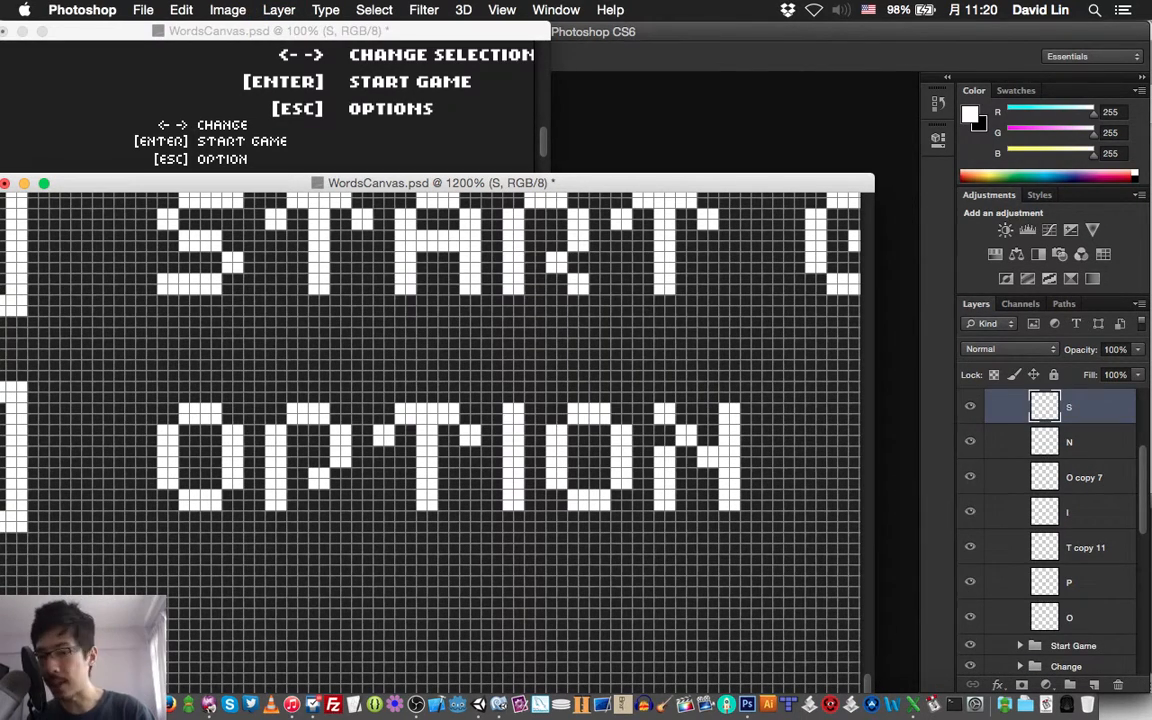
# Draw a white pixel S two pixels after the N to finish the word OPTIONS, and save the document
pyautogui.hscroll(3, 430, 442)
pyautogui.scroll(1, 1050, 530)
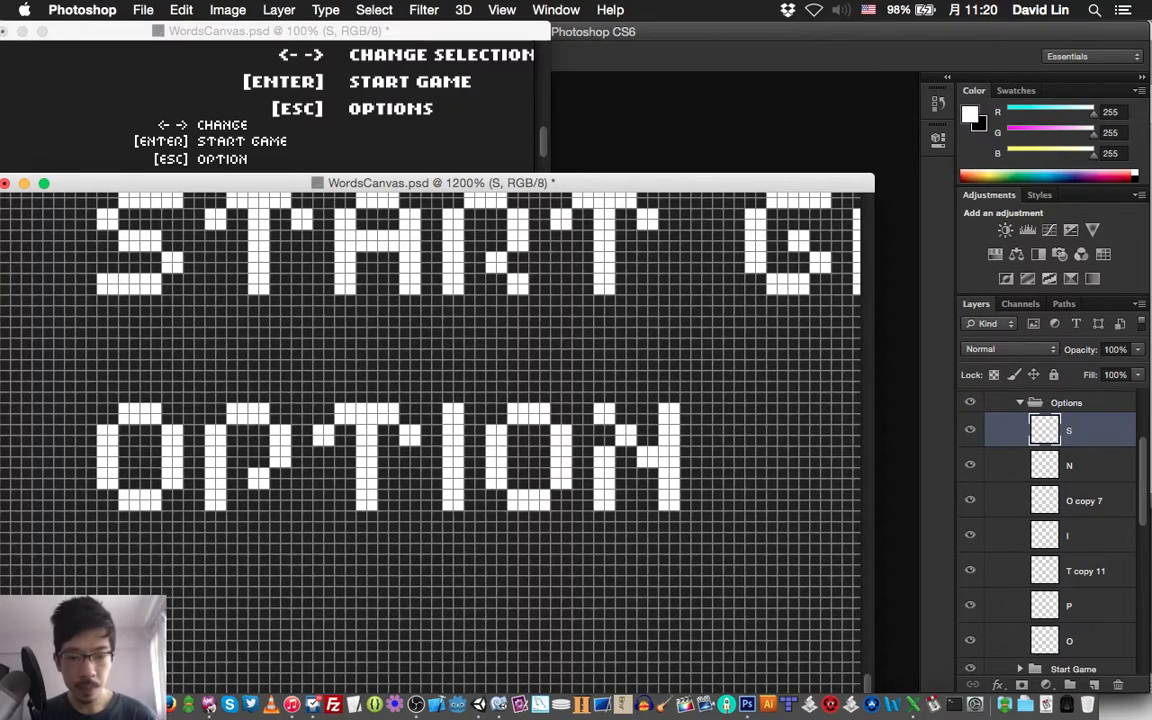
pyautogui.click(711, 430)
pyautogui.moveTo(739, 408)
pyautogui.mouseDown()
pyautogui.moveTo(728, 408)
pyautogui.moveTo(739, 419)
pyautogui.mouseUp()
pyautogui.moveTo(761, 408)
pyautogui.mouseDown()
pyautogui.moveTo(761, 419)
pyautogui.moveTo(782, 419)
pyautogui.moveTo(739, 462)
pyautogui.moveTo(761, 462)
pyautogui.moveTo(782, 484)
pyautogui.moveTo(707, 506)
pyautogui.mouseUp()
pyautogui.click(782, 408)
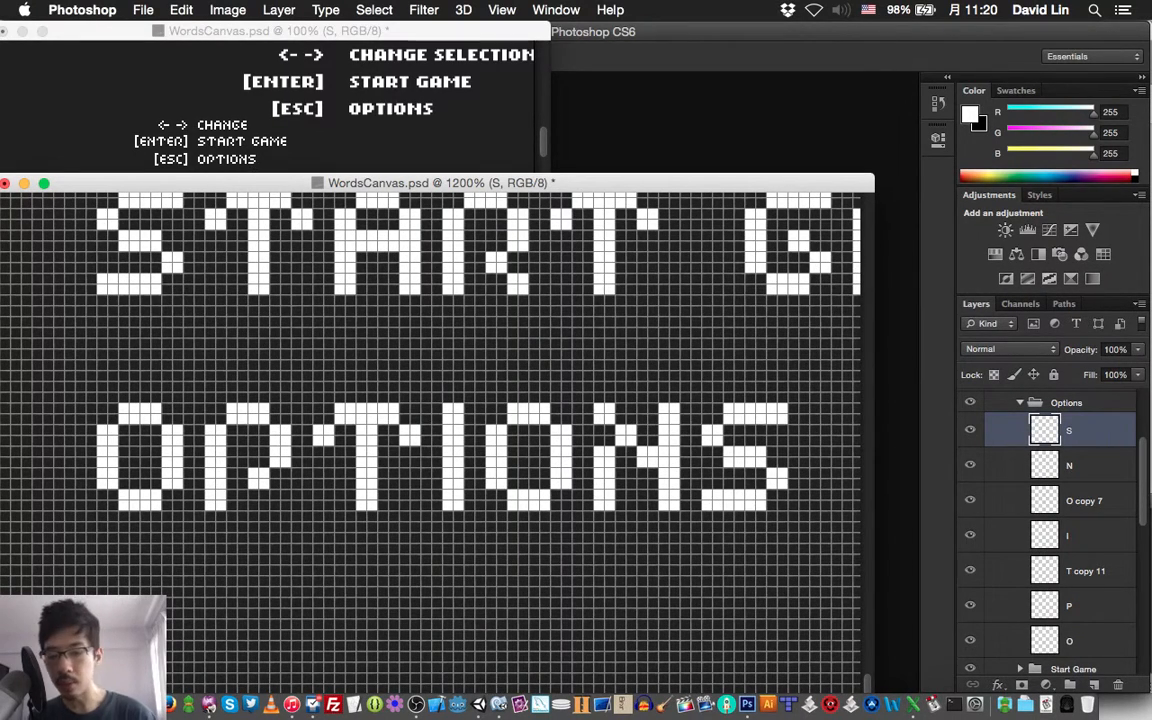
pyautogui.press('super+s')
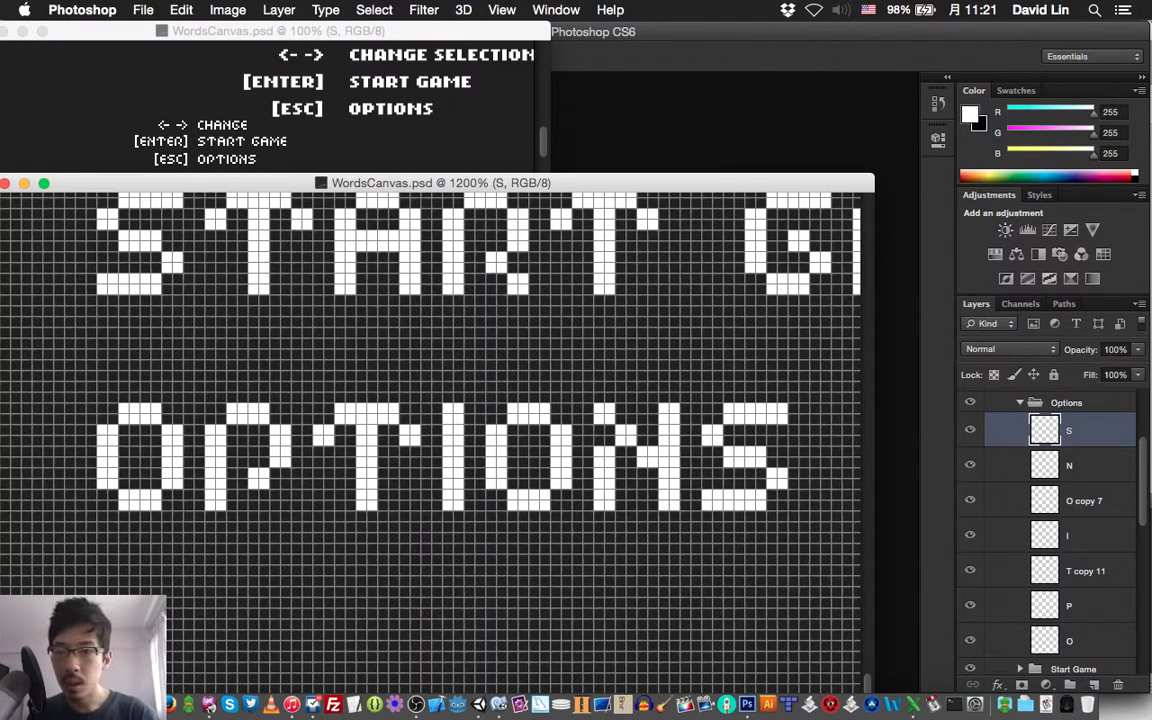
# Collapse the Options group inside the <- -> Change Selection group
pyautogui.hscroll(-5, 430, 440)
pyautogui.scroll(2, 430, 440)
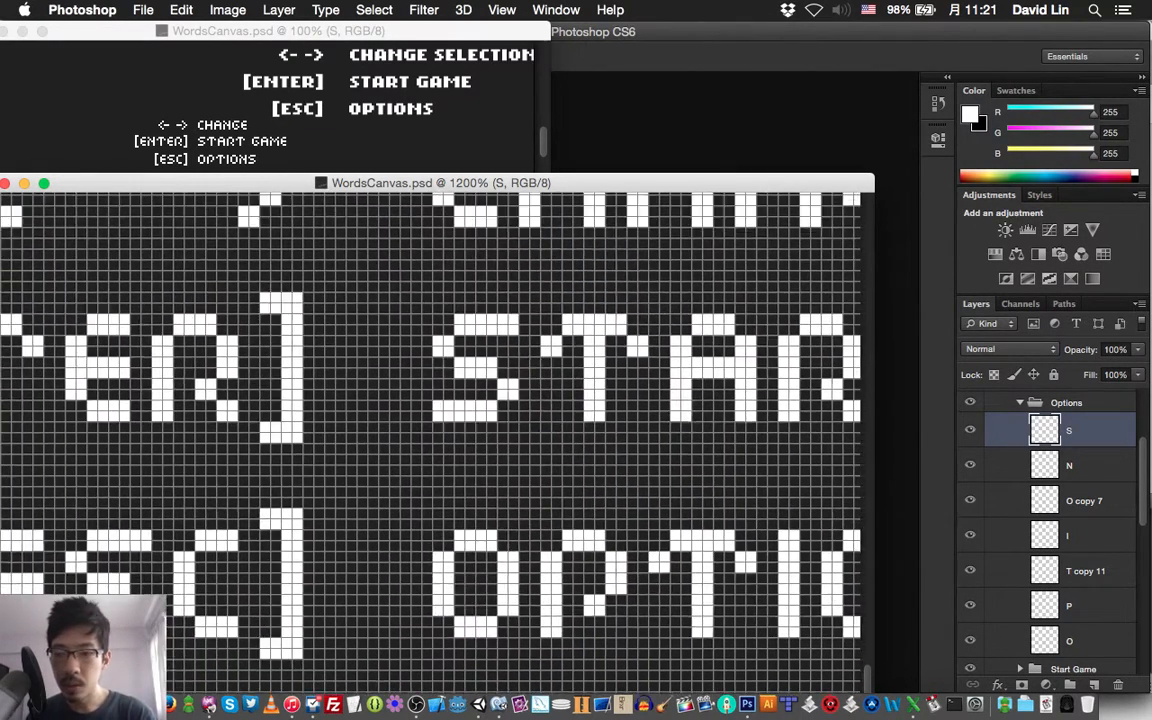
pyautogui.scroll(3, 1050, 530)
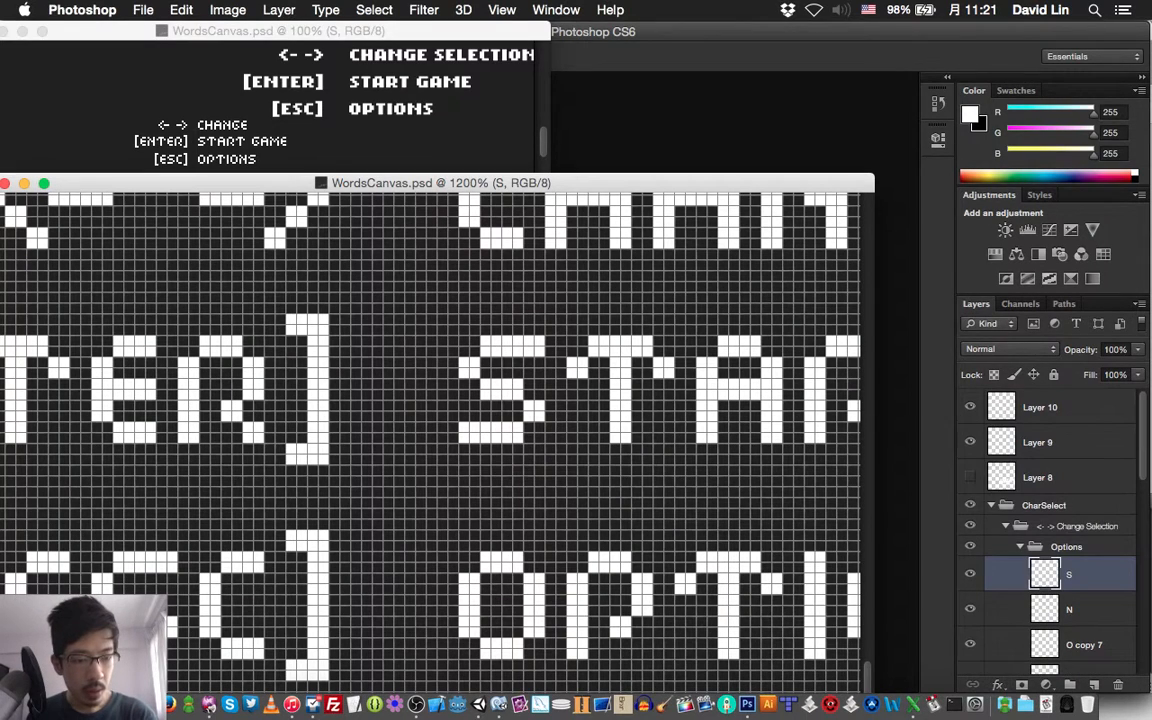
pyautogui.click(1006, 526)
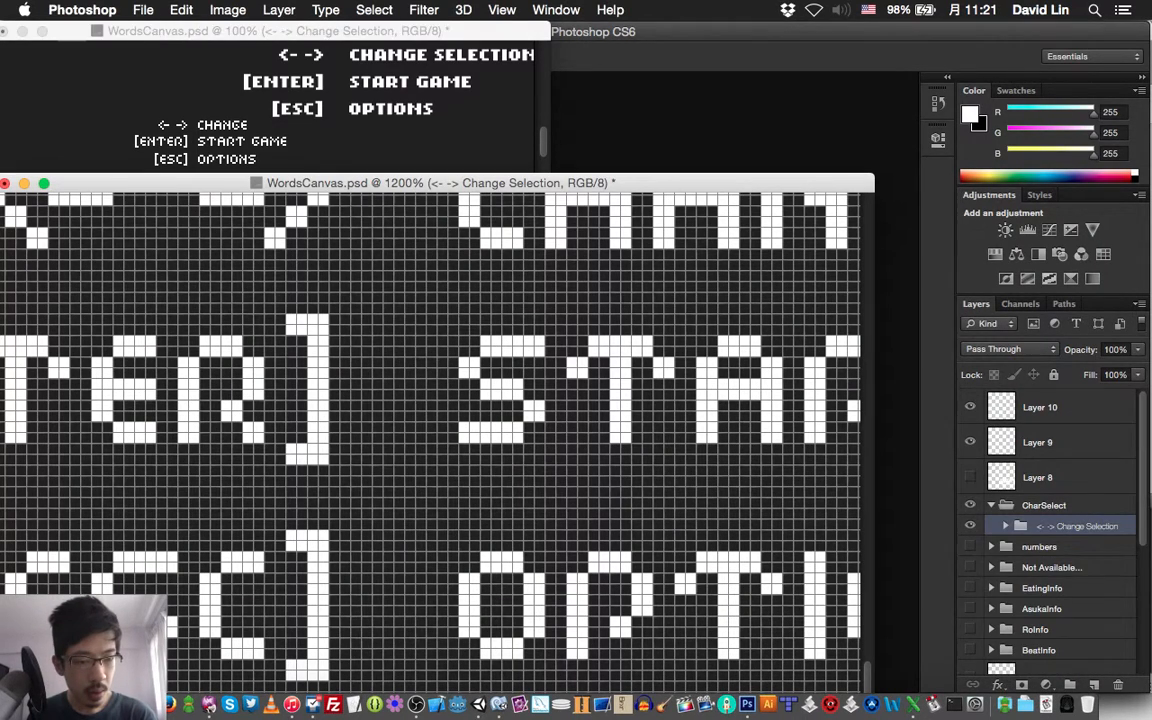
pyautogui.click(1006, 526)
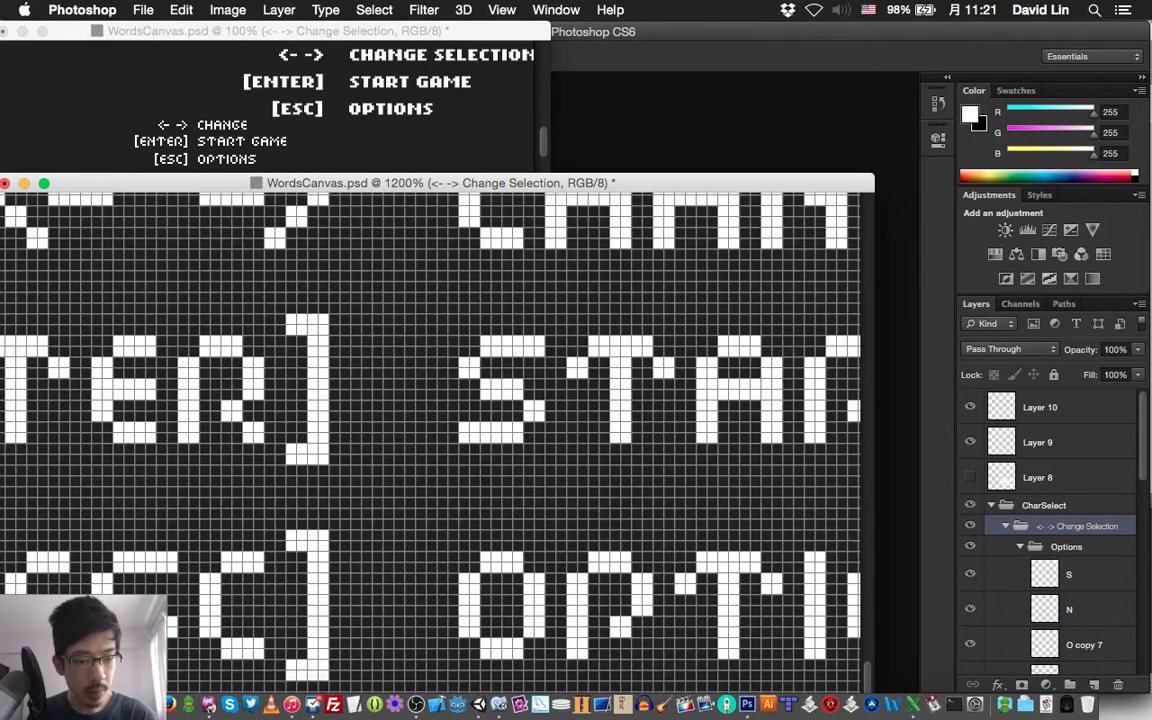
pyautogui.click(1020, 546)
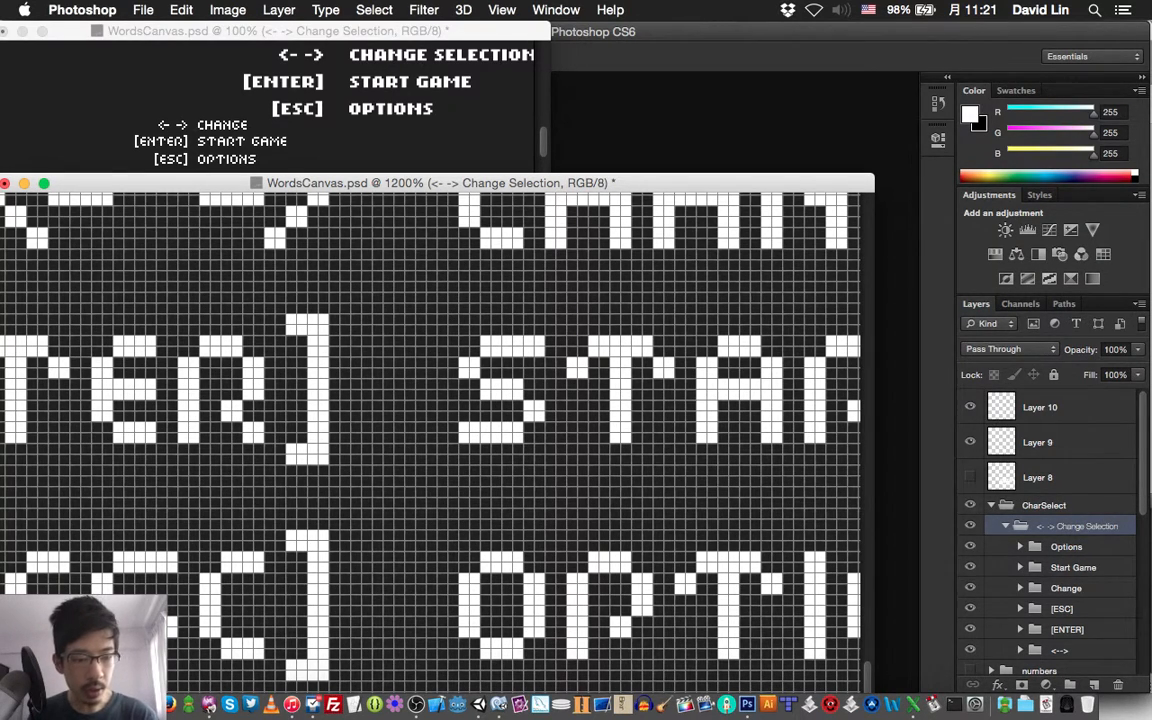
# Move the six groups from Options to <--> out of <- -> Change Selection directly into CharSelect, and delete the emptied group
pyautogui.scroll(-2, 1050, 530)
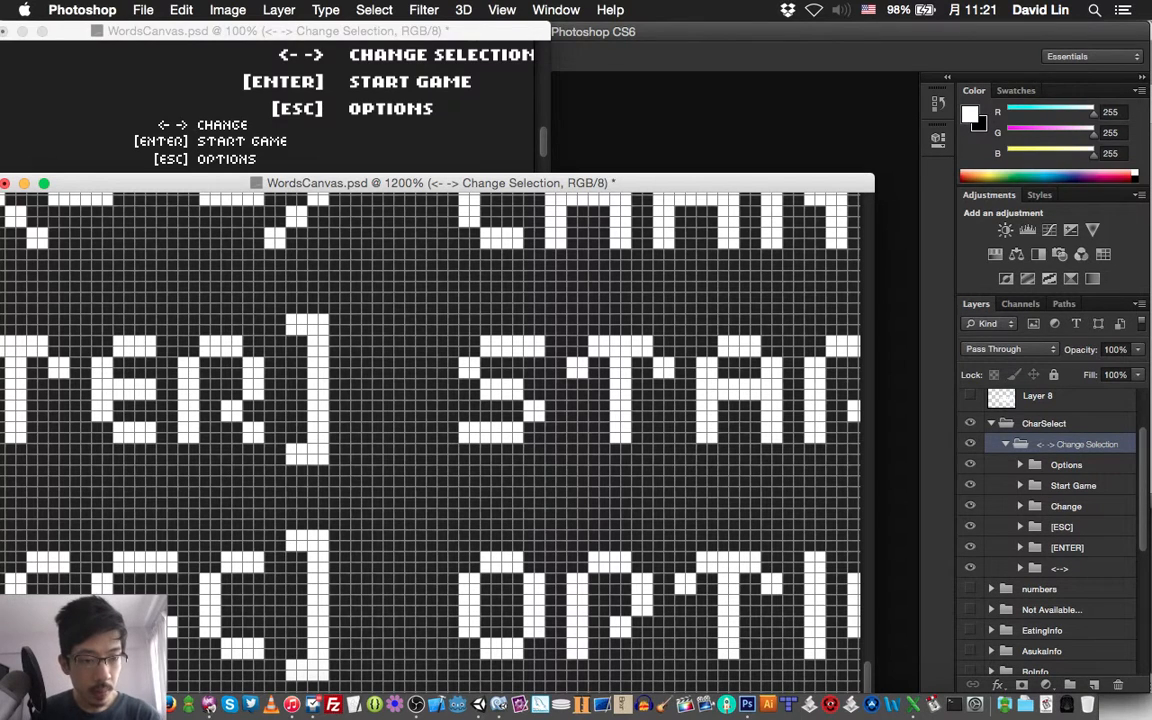
pyautogui.click(1067, 465)
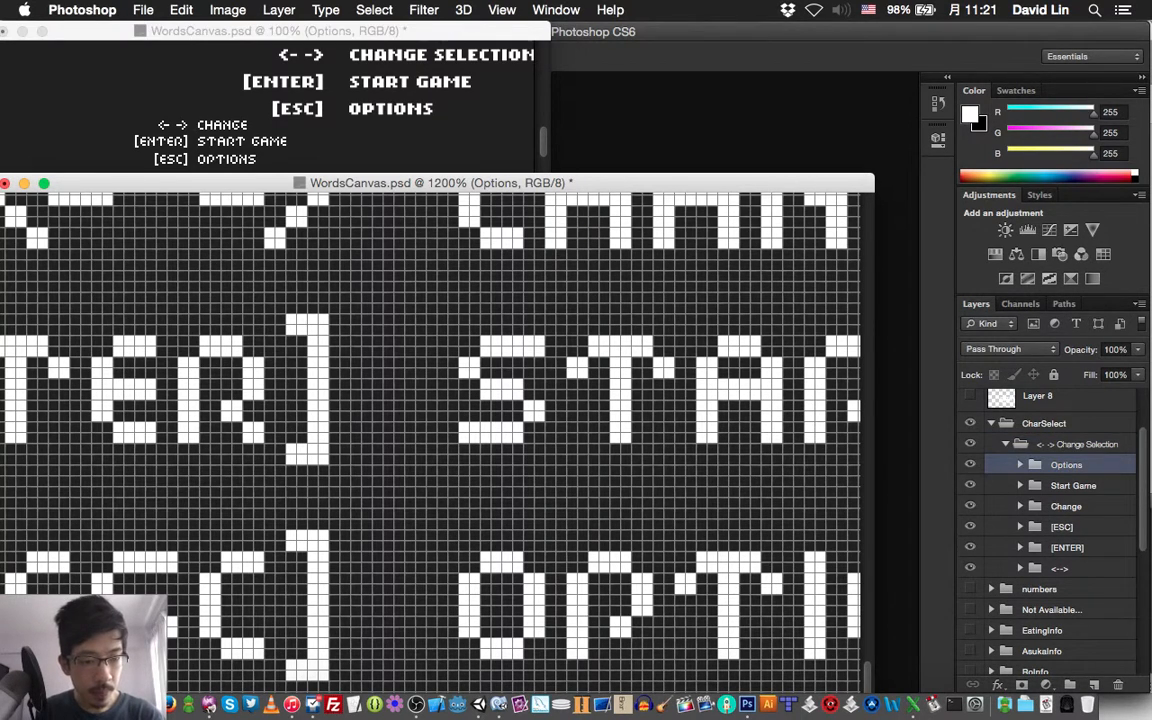
pyautogui.keyDown('shift'); pyautogui.click(1060, 568); pyautogui.keyUp('shift')
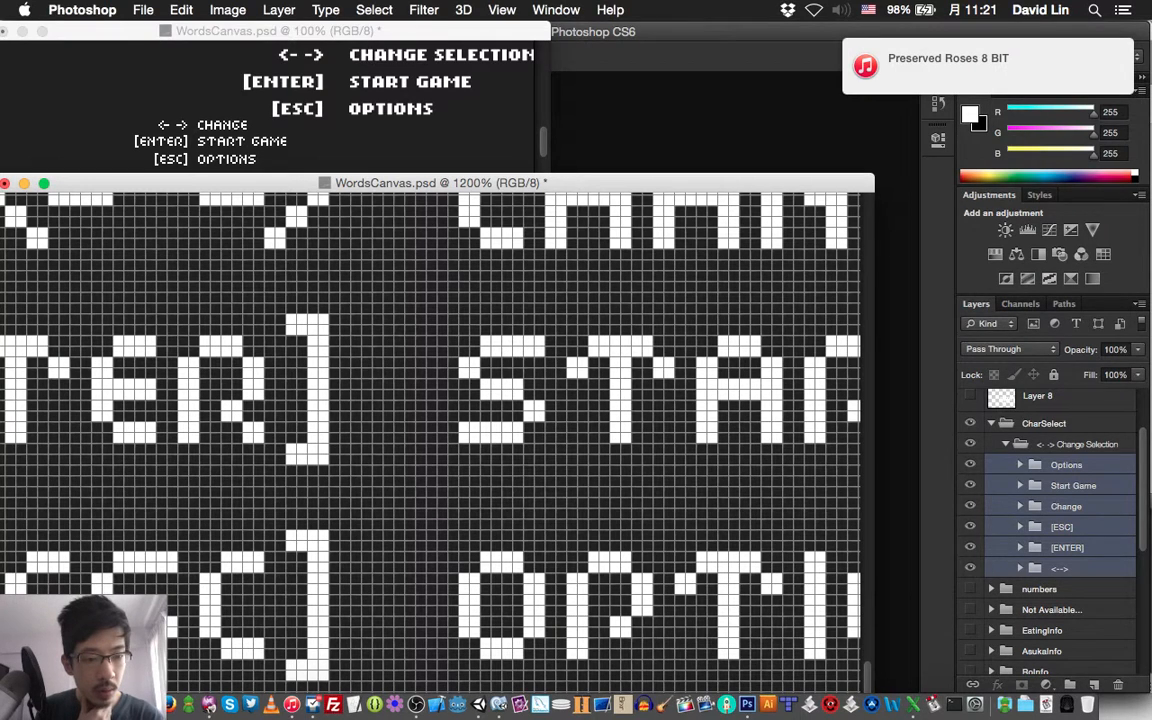
pyautogui.click(1066, 506)
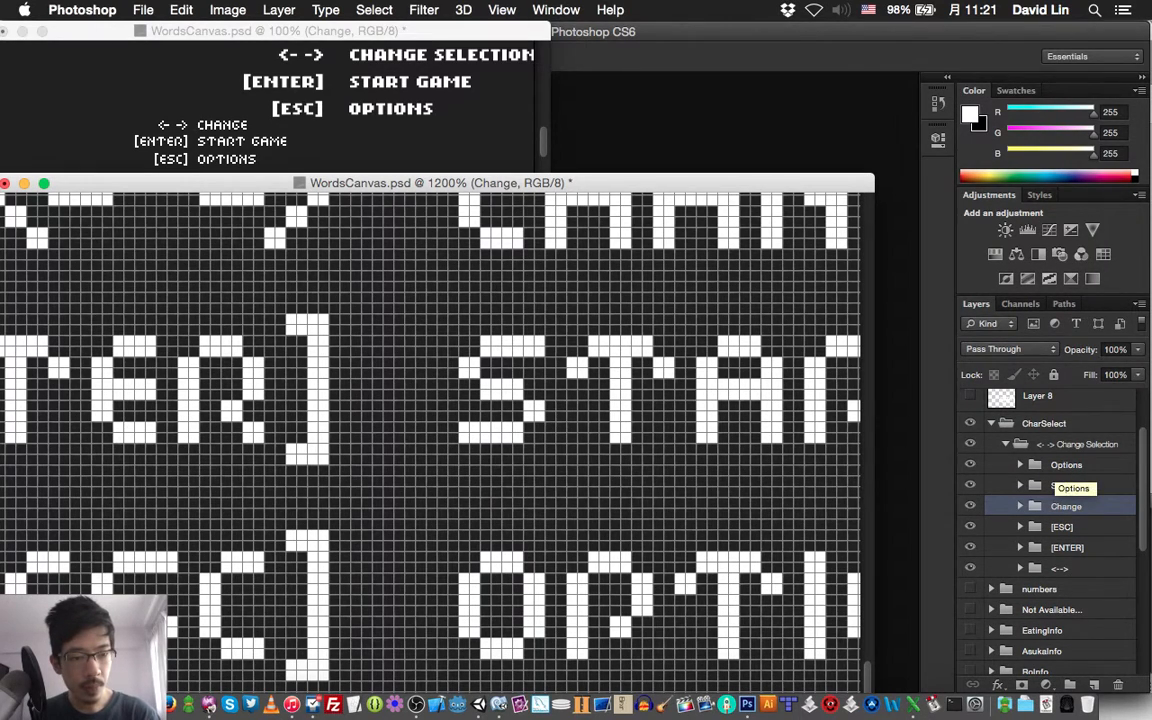
pyautogui.click(1057, 466)
pyautogui.keyDown('shift'); pyautogui.click(1059, 568); pyautogui.keyUp('shift')
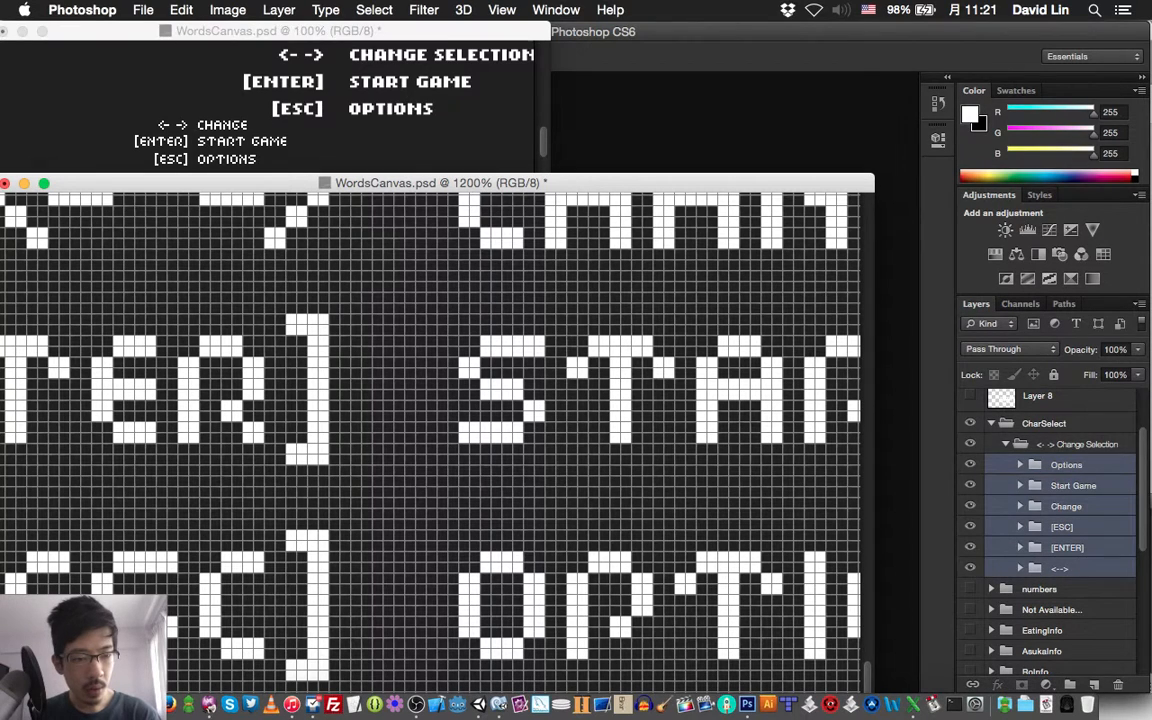
pyautogui.press('super+]')
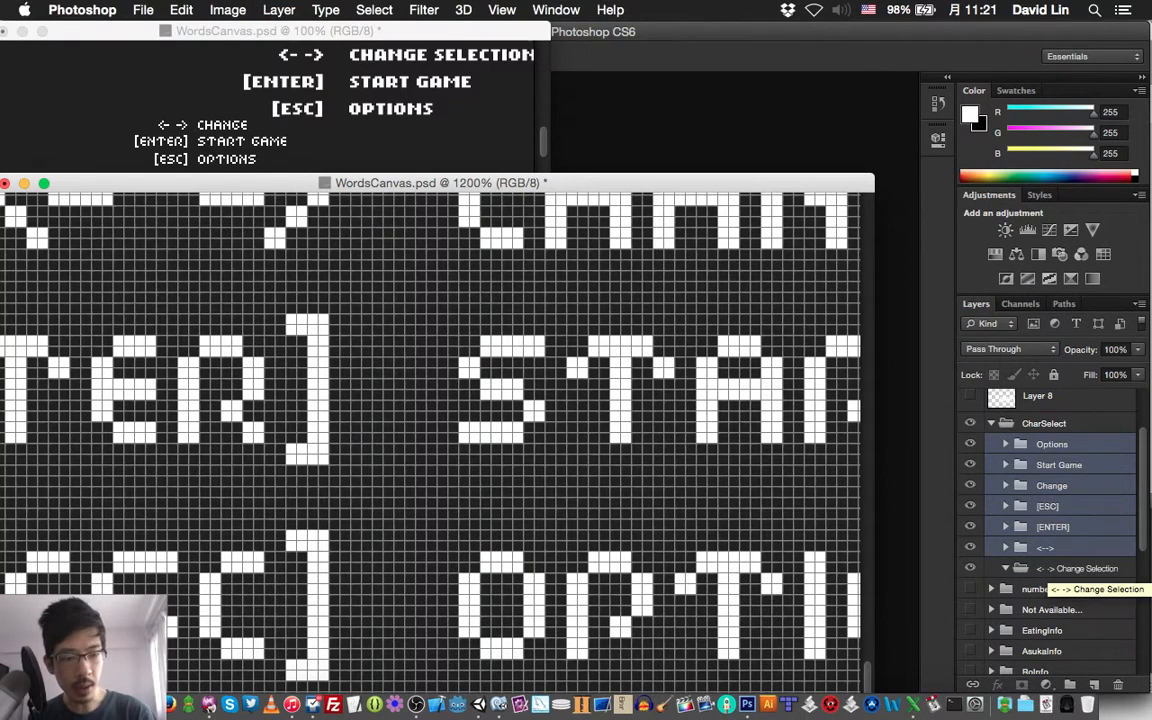
pyautogui.click(1059, 568)
pyautogui.press('Delete')
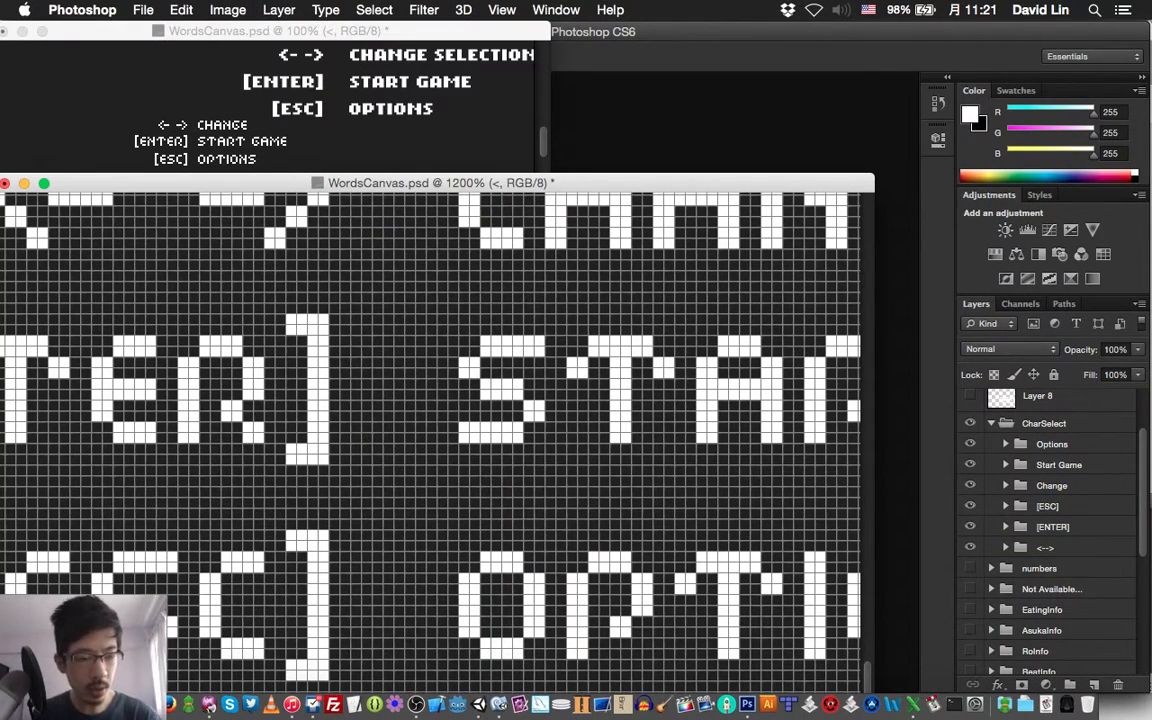
# Shift the [ESC], [ENTER] and <--> groups together four pixels to the left, and save the document
pyautogui.click(1048, 506)
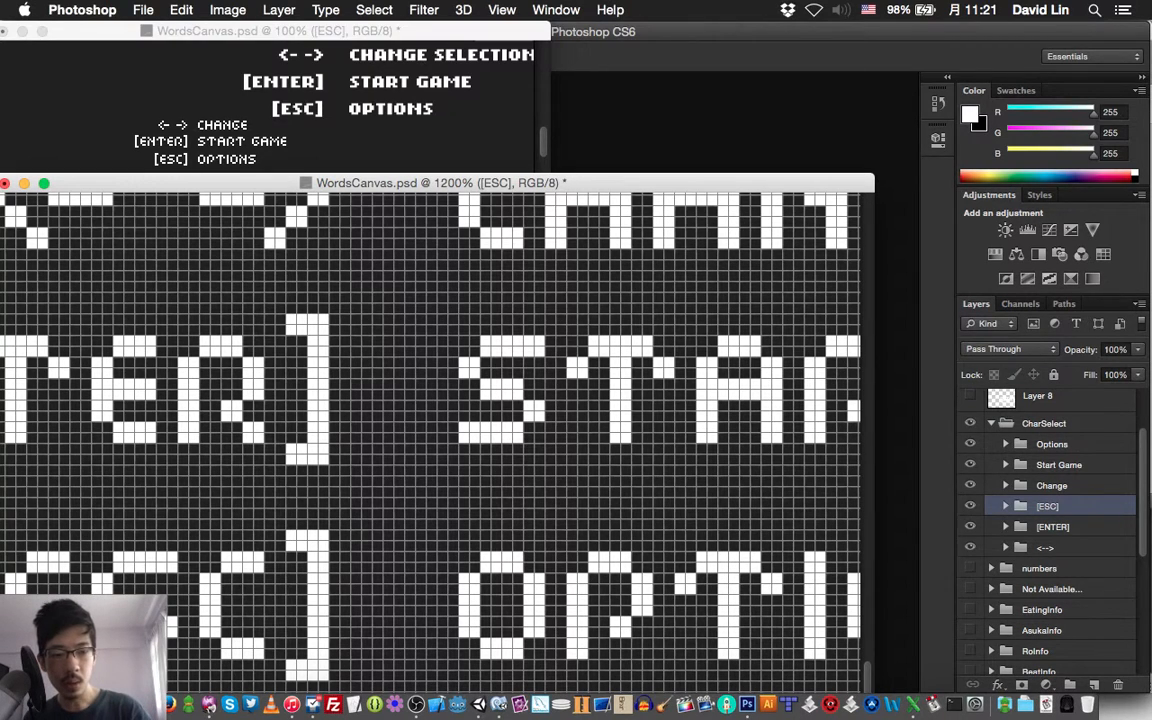
pyautogui.keyDown('shift'); pyautogui.click(1046, 547); pyautogui.keyUp('shift')
pyautogui.press('v')
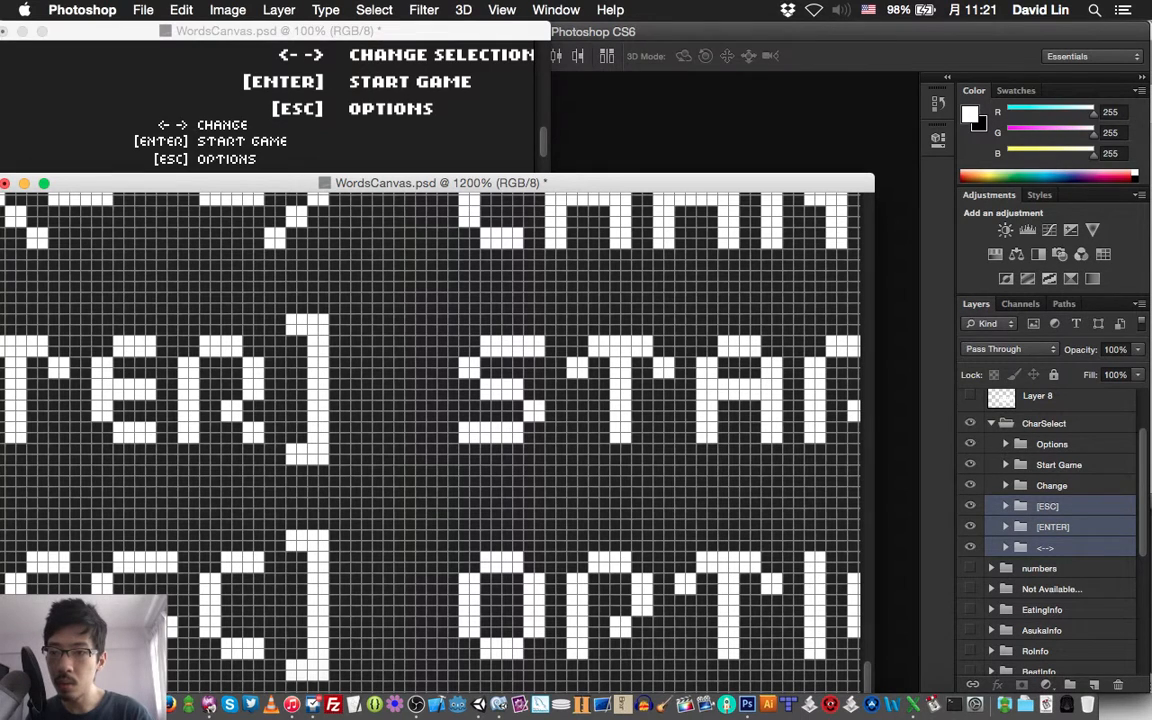
pyautogui.press('Left')
pyautogui.press('Left')
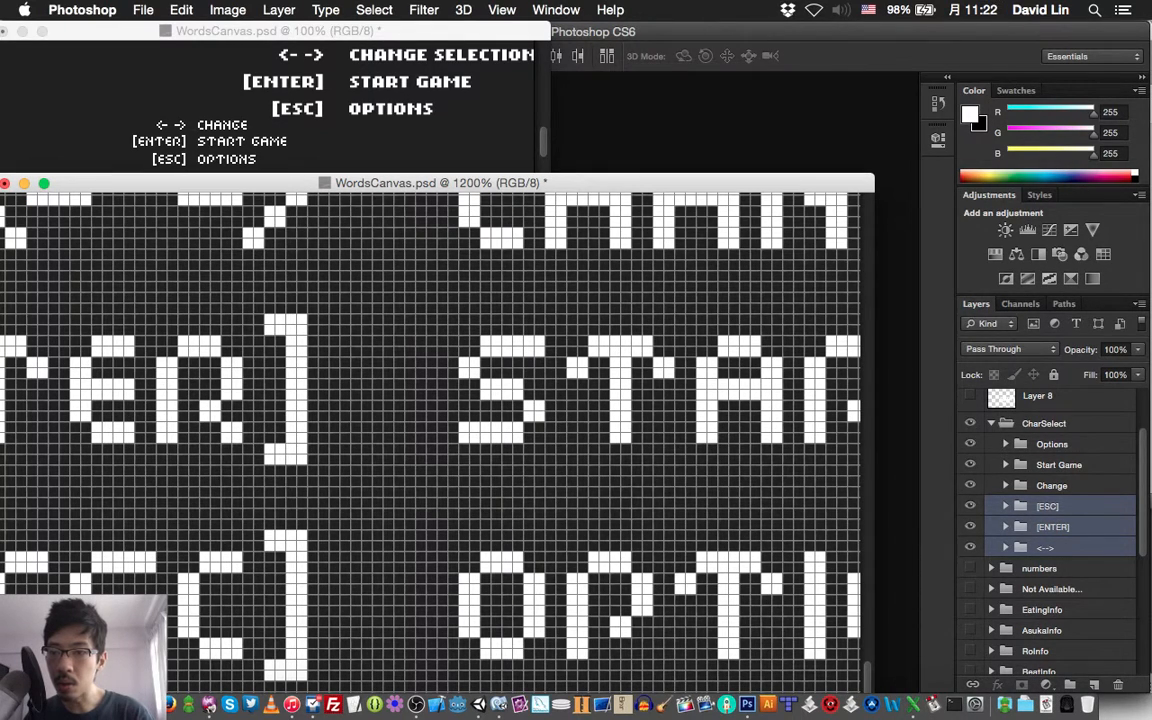
pyautogui.press('Left')
pyautogui.press('Left')
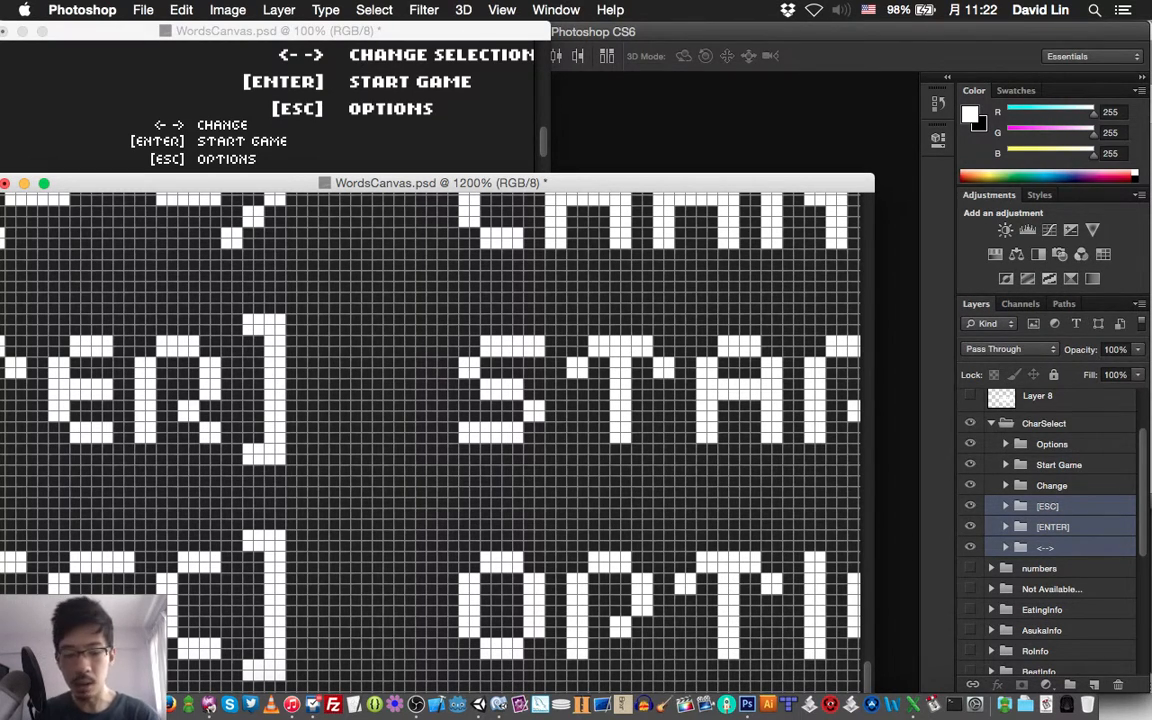
pyautogui.press('super+s')
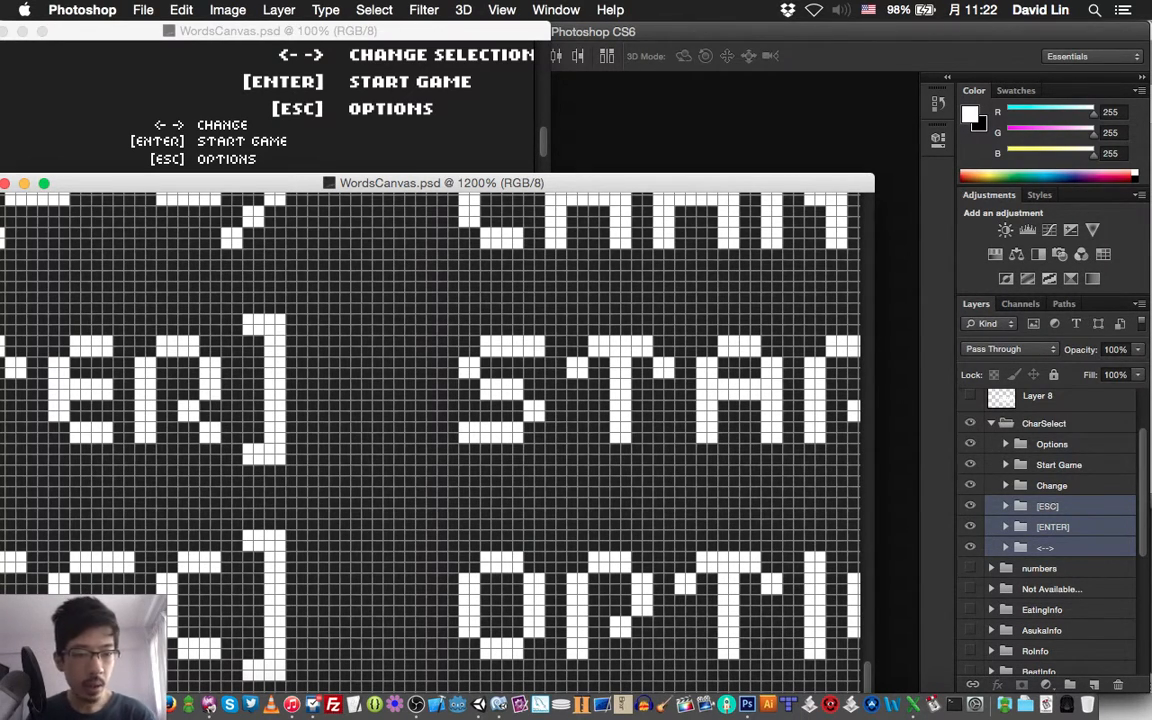
pyautogui.press('super+grave')
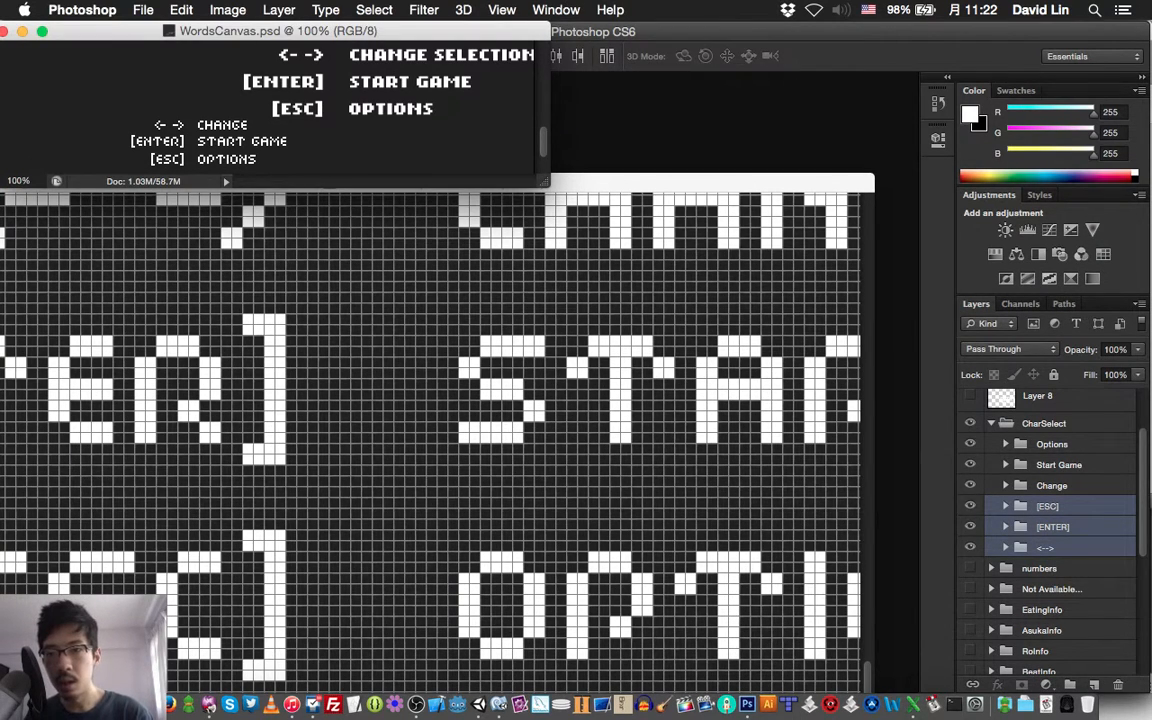
pyautogui.press('super+s')
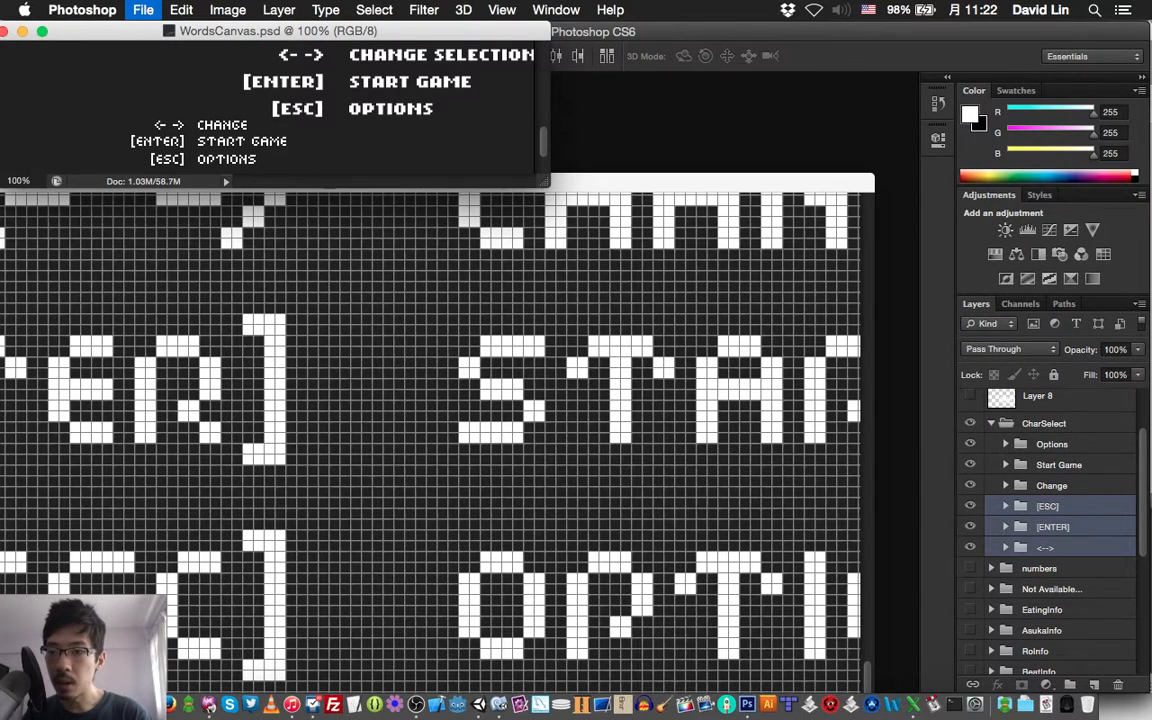
# Open word_changeSelectionEnter_Controller.png and word_optionsESC_Controller.png from the normal folder of Layout's Character Select Scene, and view both images
pyautogui.press('super+o')
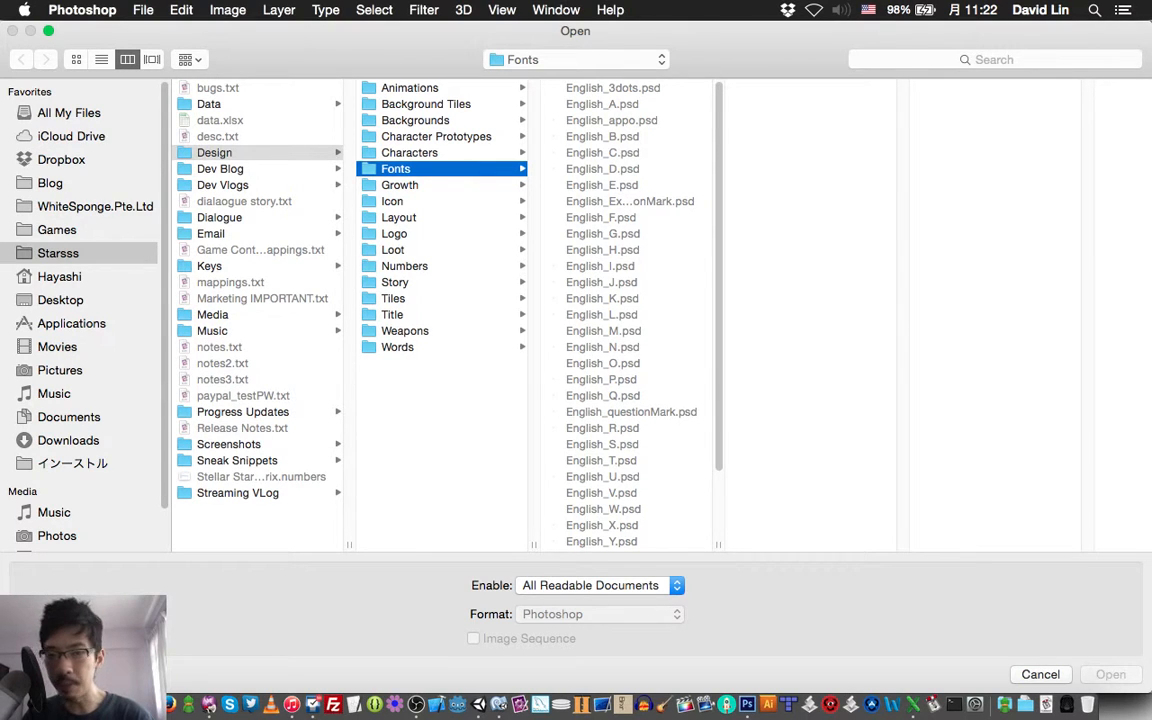
pyautogui.click(398, 217)
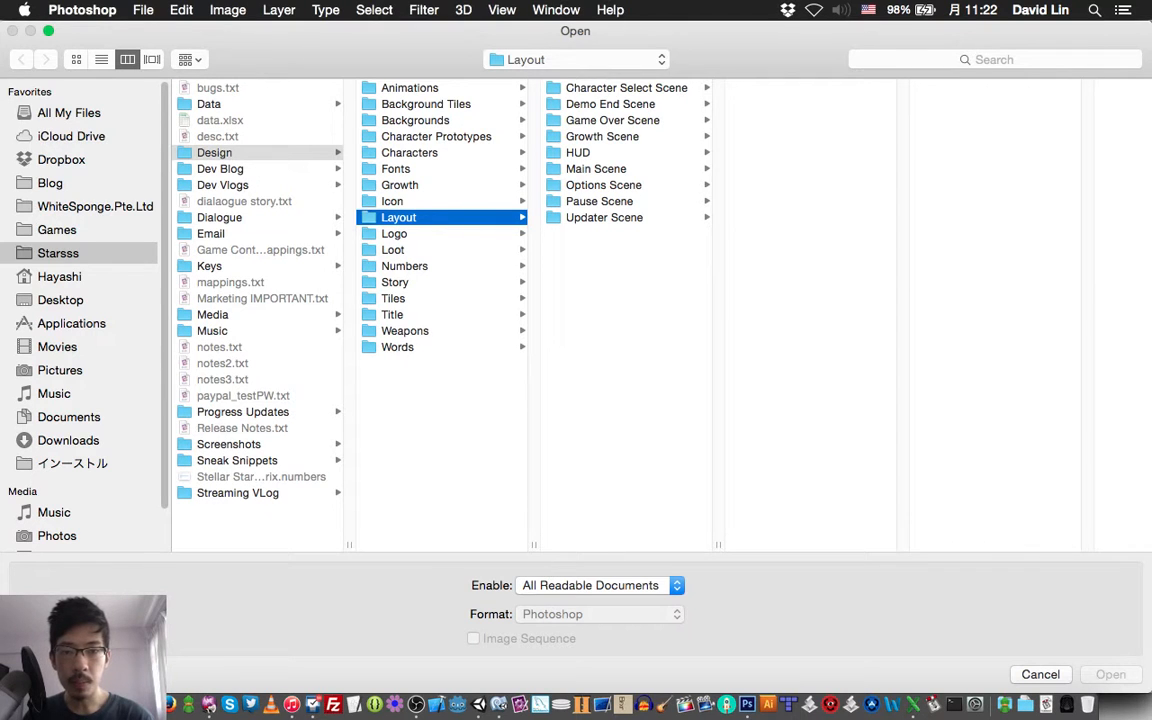
pyautogui.click(626, 88)
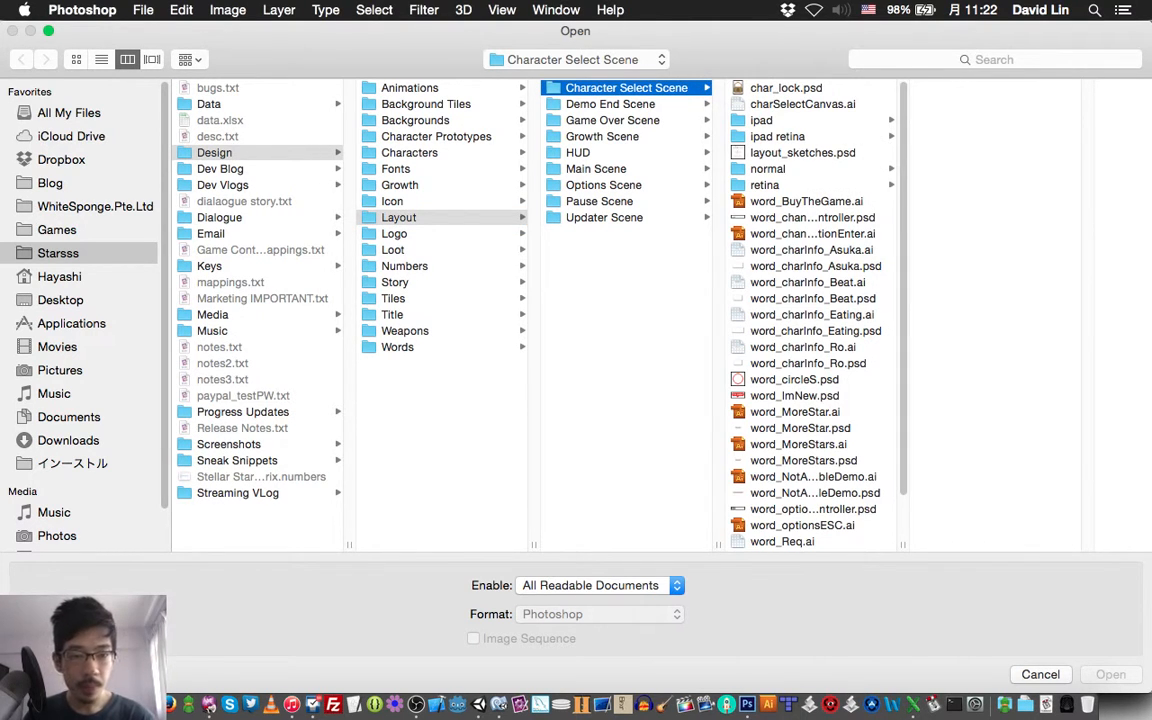
pyautogui.moveTo(903, 545); pyautogui.dragTo(981, 545)
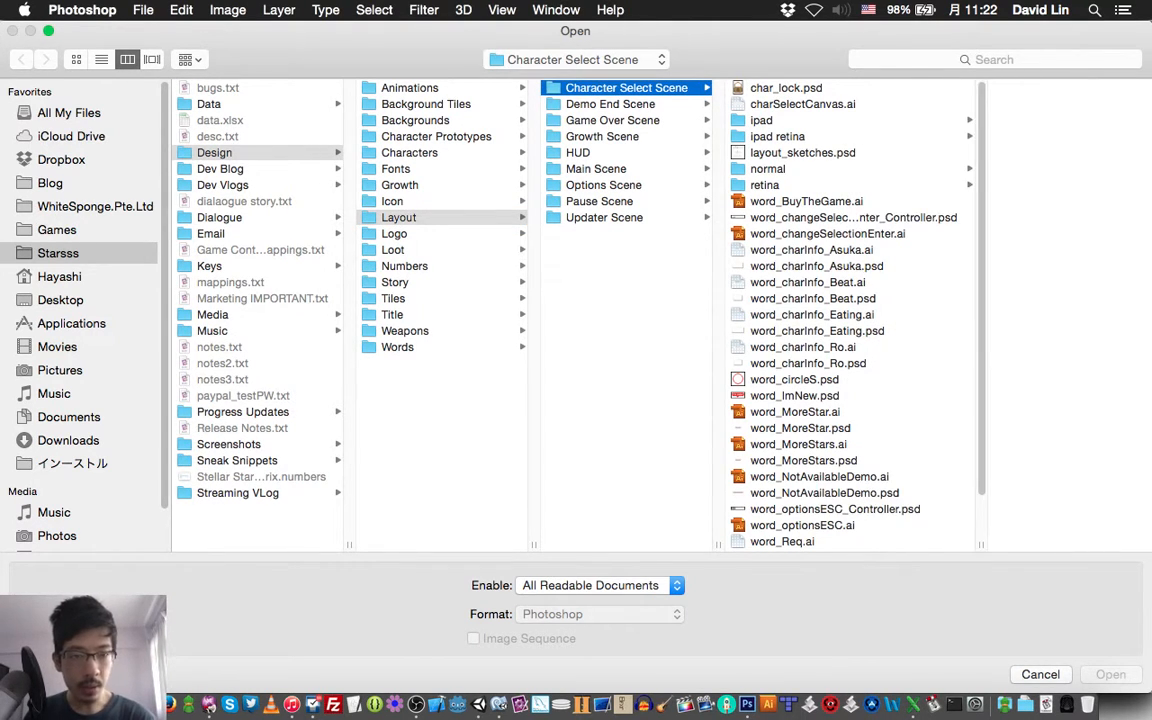
pyautogui.click(768, 169)
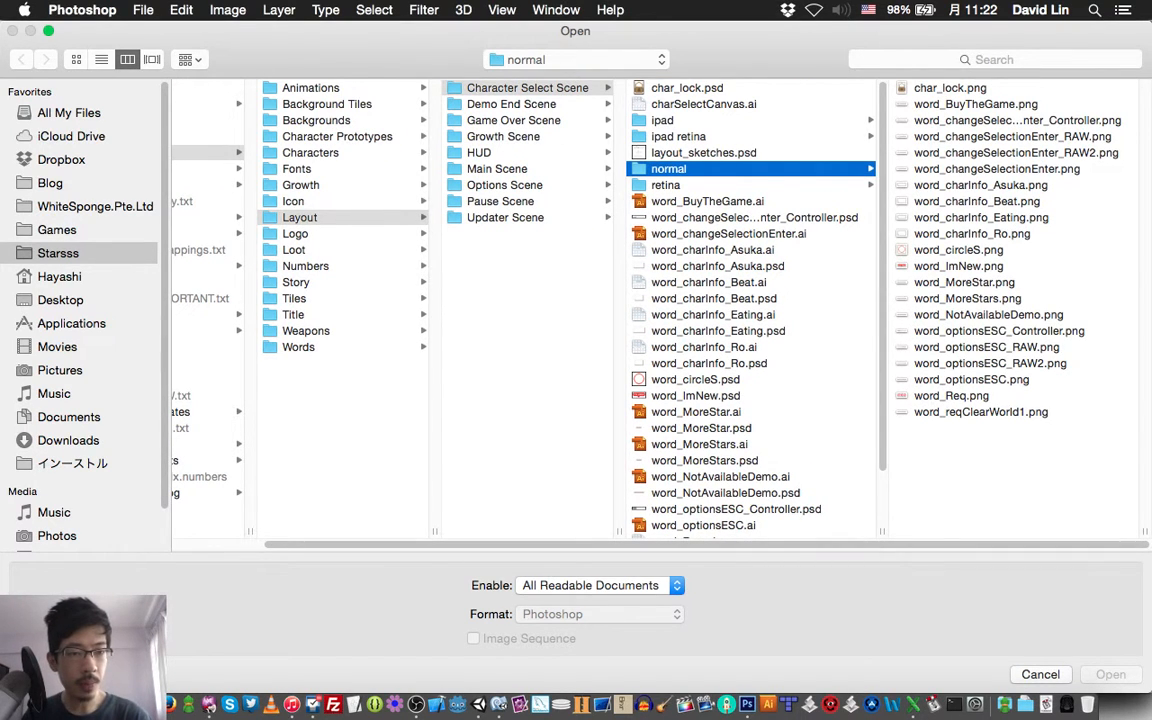
pyautogui.click(1017, 120)
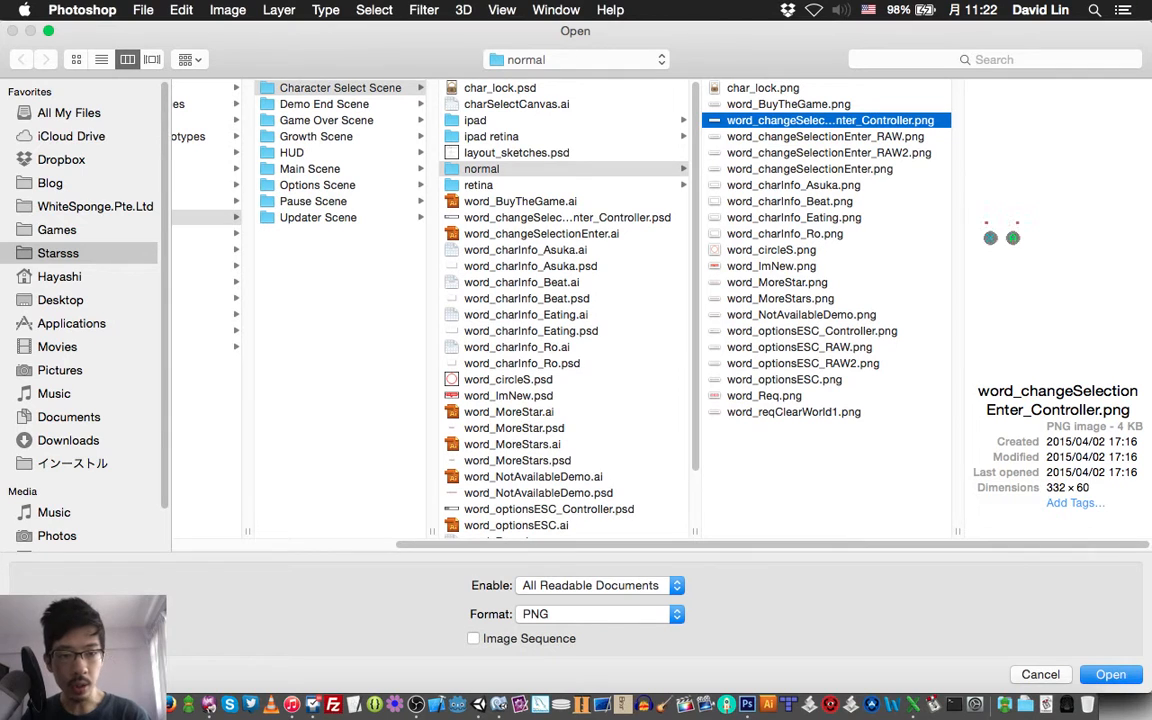
pyautogui.keyDown('super'); pyautogui.click(812, 331); pyautogui.keyUp('super')
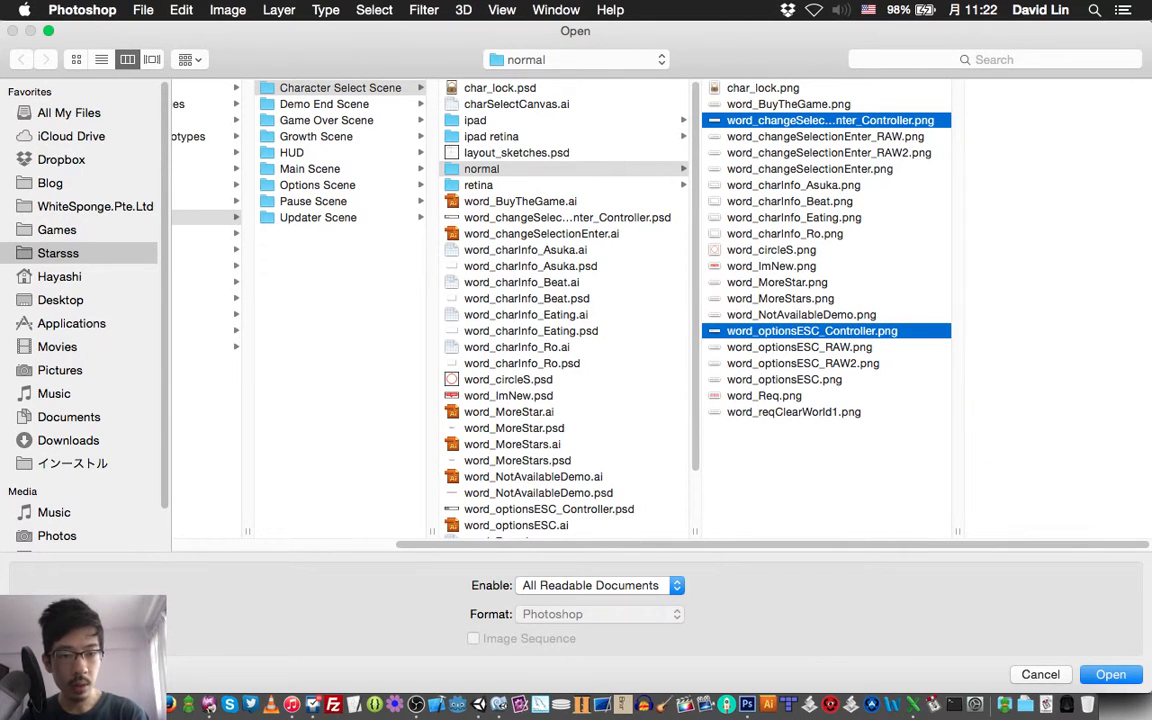
pyautogui.press('Return')
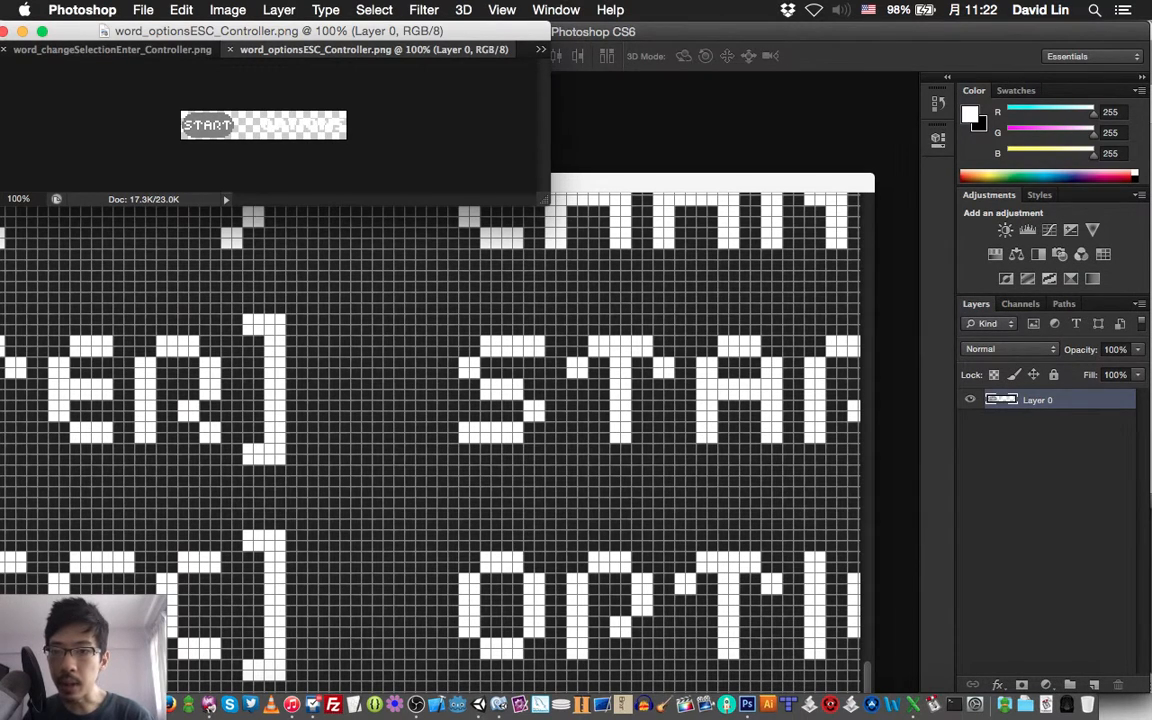
pyautogui.hotkey('ctrl', 'shift', 'Tab')
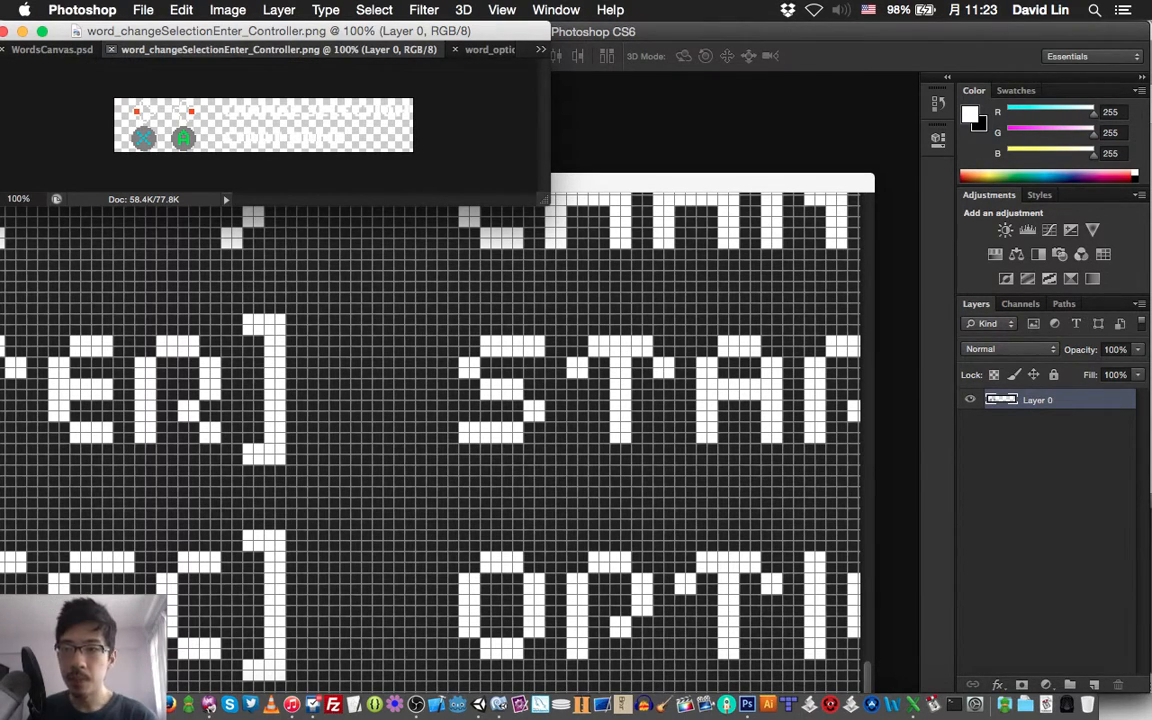
# Open word_optionsESC_Controller.psd and word_changeSelectionEnter_Controller.psd from the Character Select Scene folder
pyautogui.press('super+o')
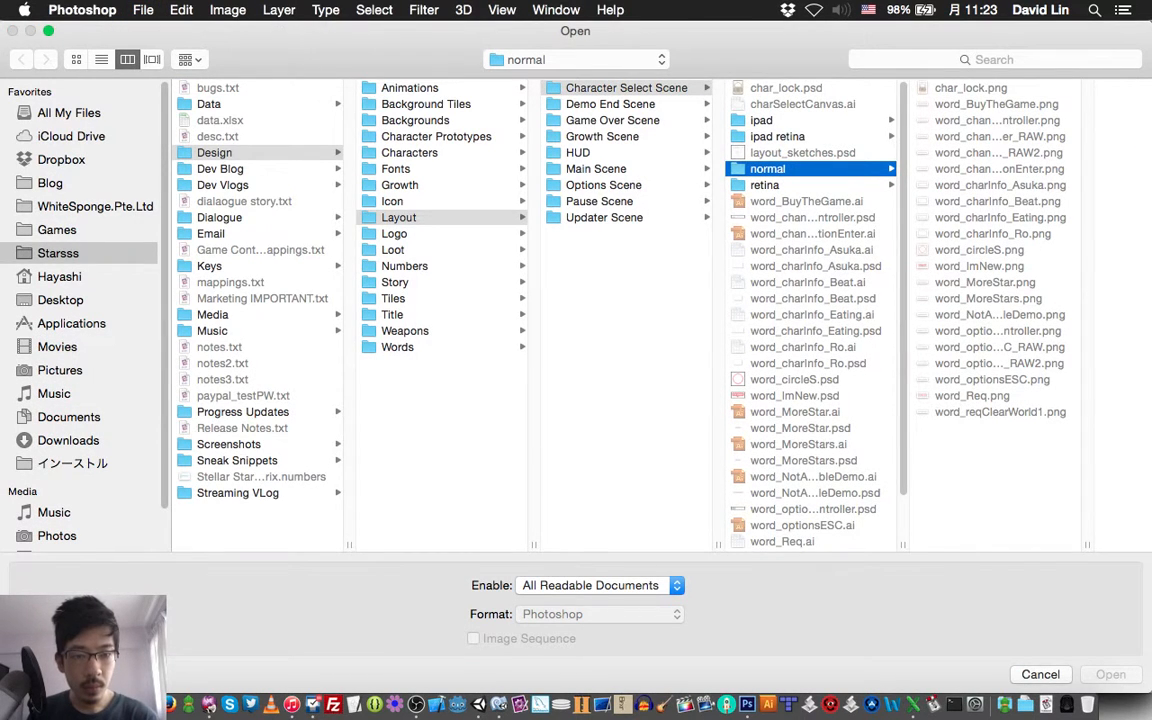
pyautogui.scroll(-1, 812, 300)
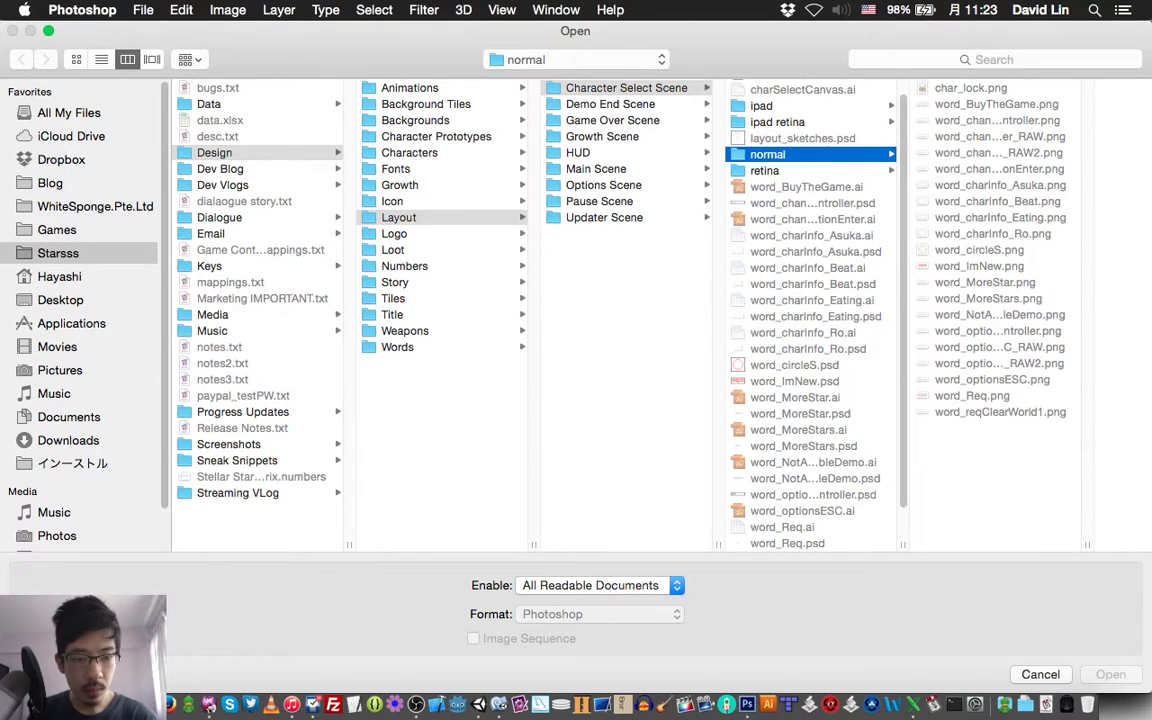
pyautogui.click(813, 495)
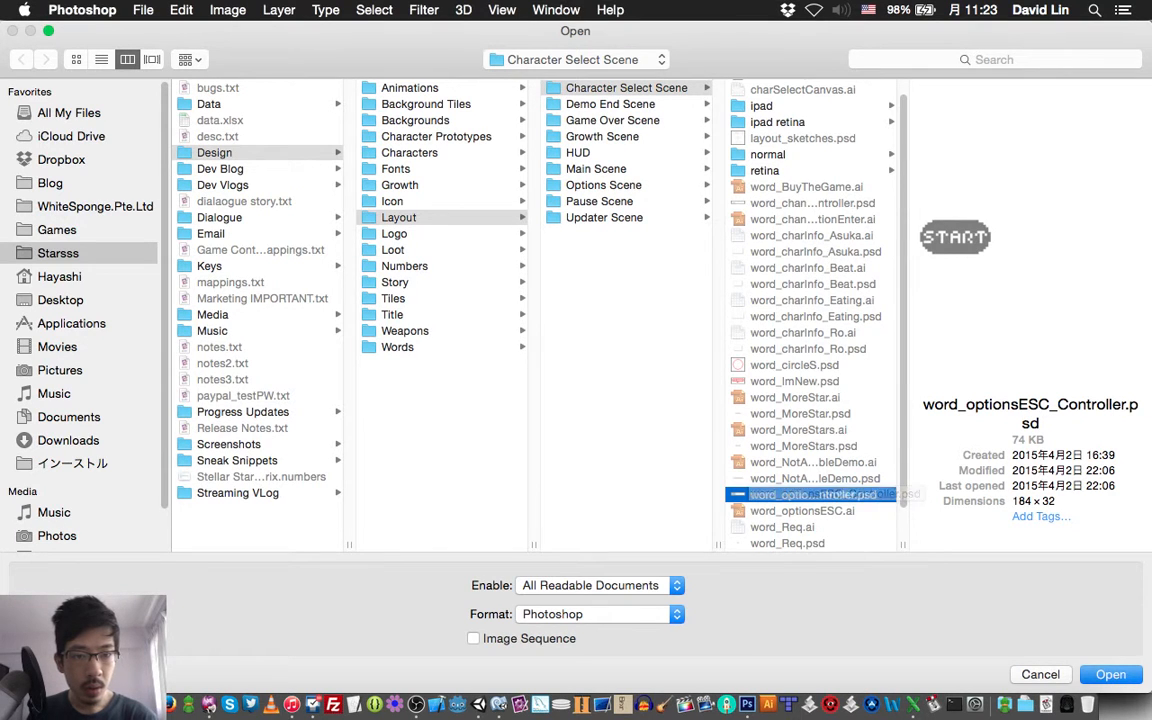
pyautogui.keyDown('super'); pyautogui.click(813, 203); pyautogui.keyUp('super')
pyautogui.press('Return')
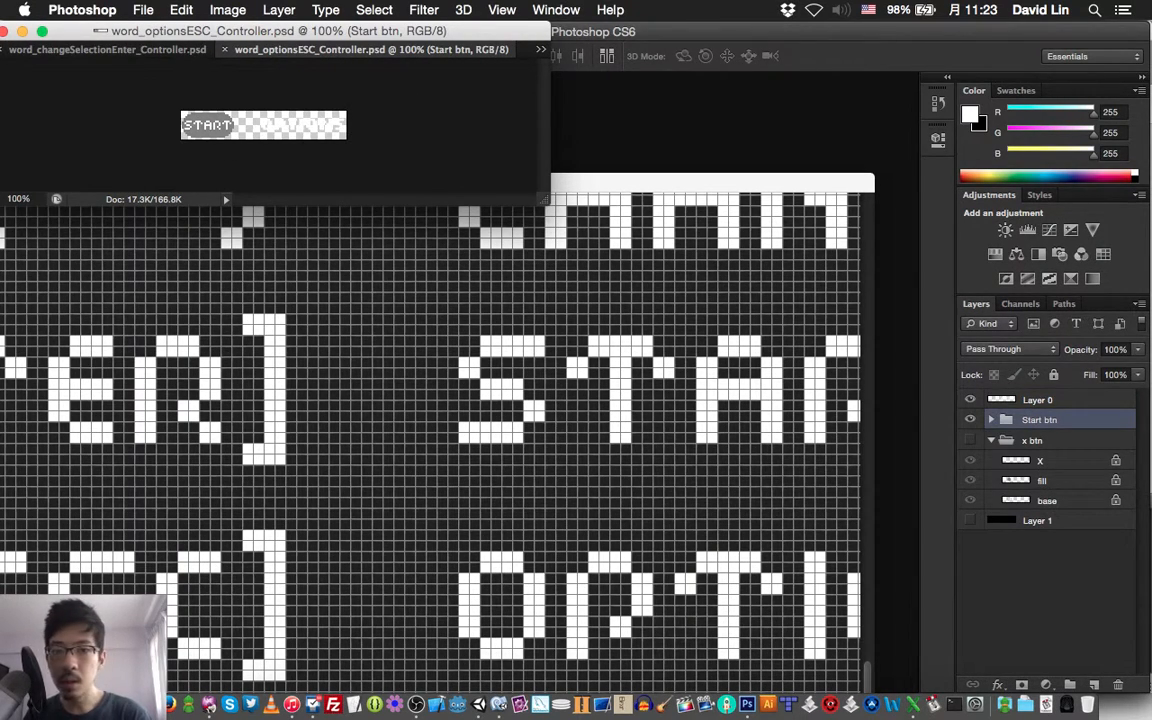
# Close the PNG versions word_changeSelectionEnter_Controller.png and word_optionsESC_Controller.png
pyautogui.click(540, 49)
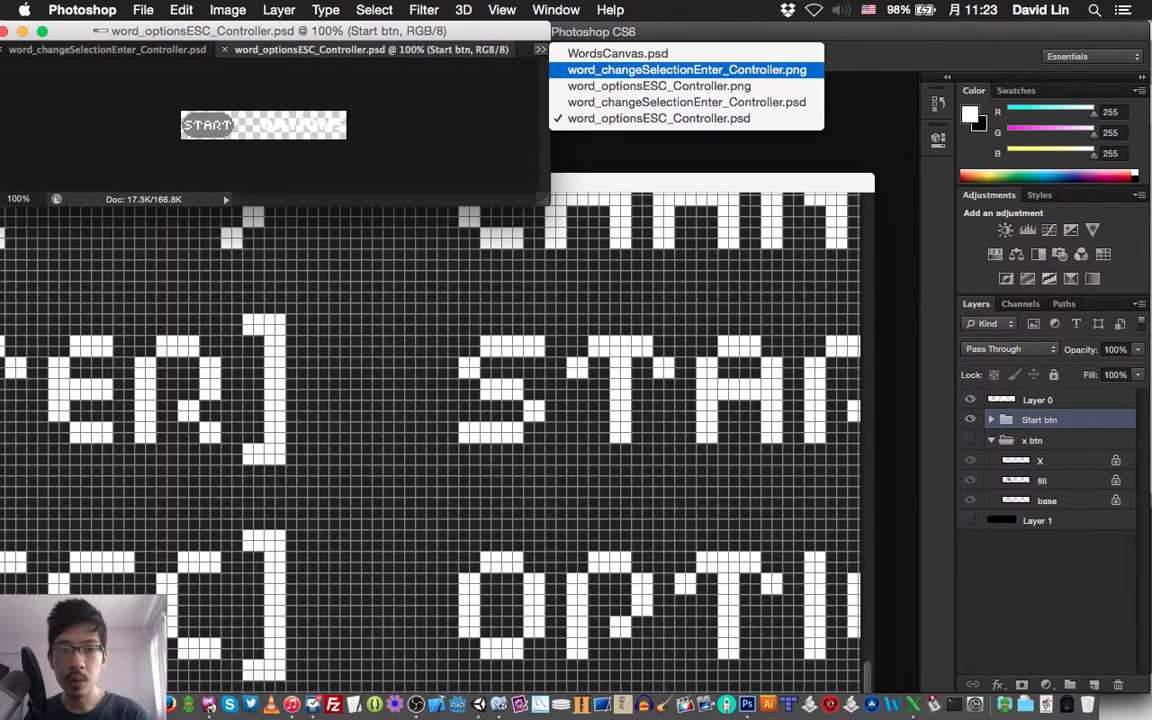
pyautogui.click(665, 70)
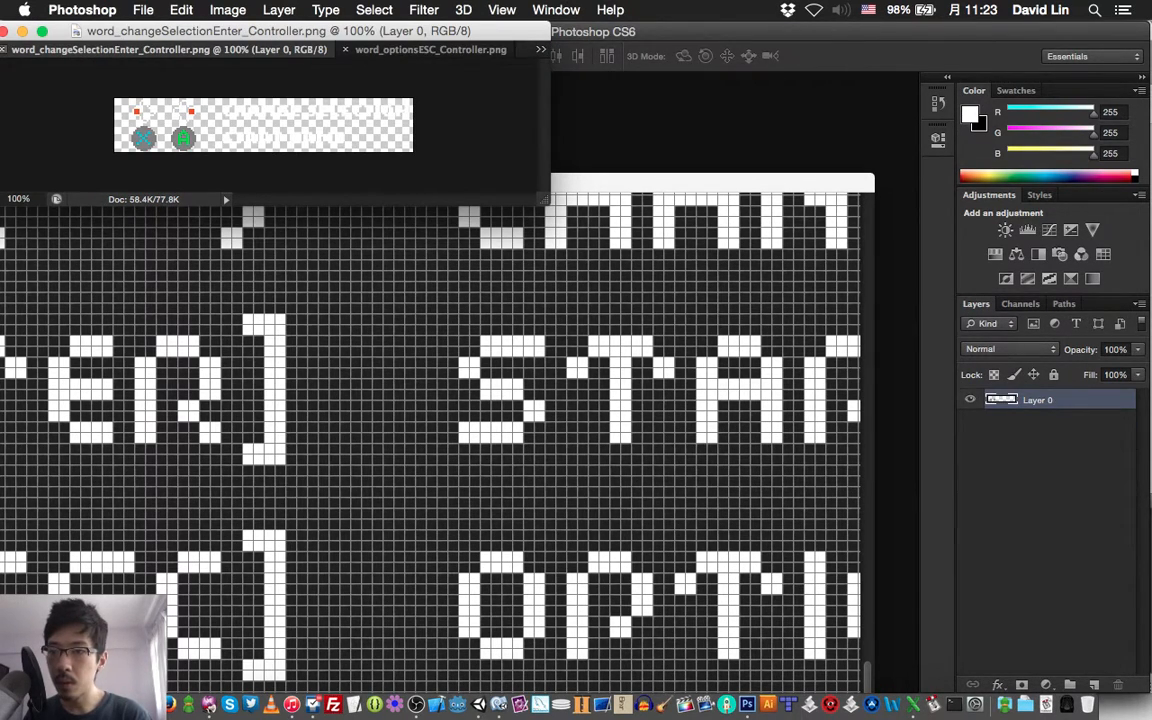
pyautogui.click(3, 49)
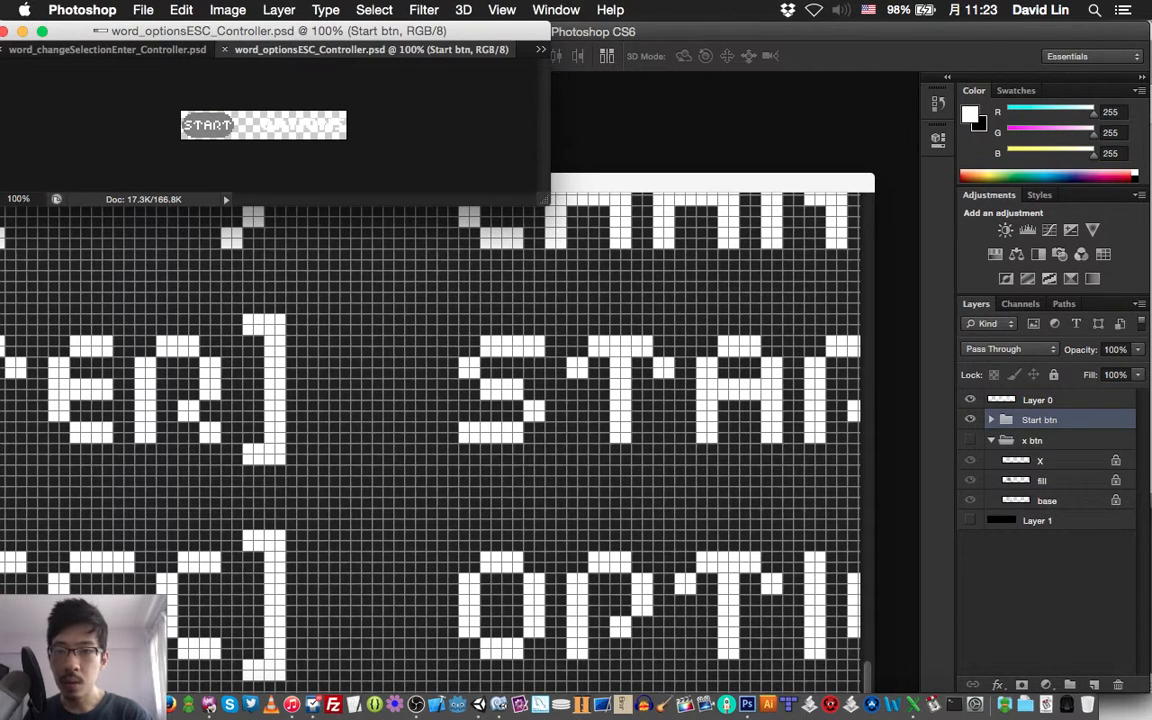
pyautogui.click(540, 49)
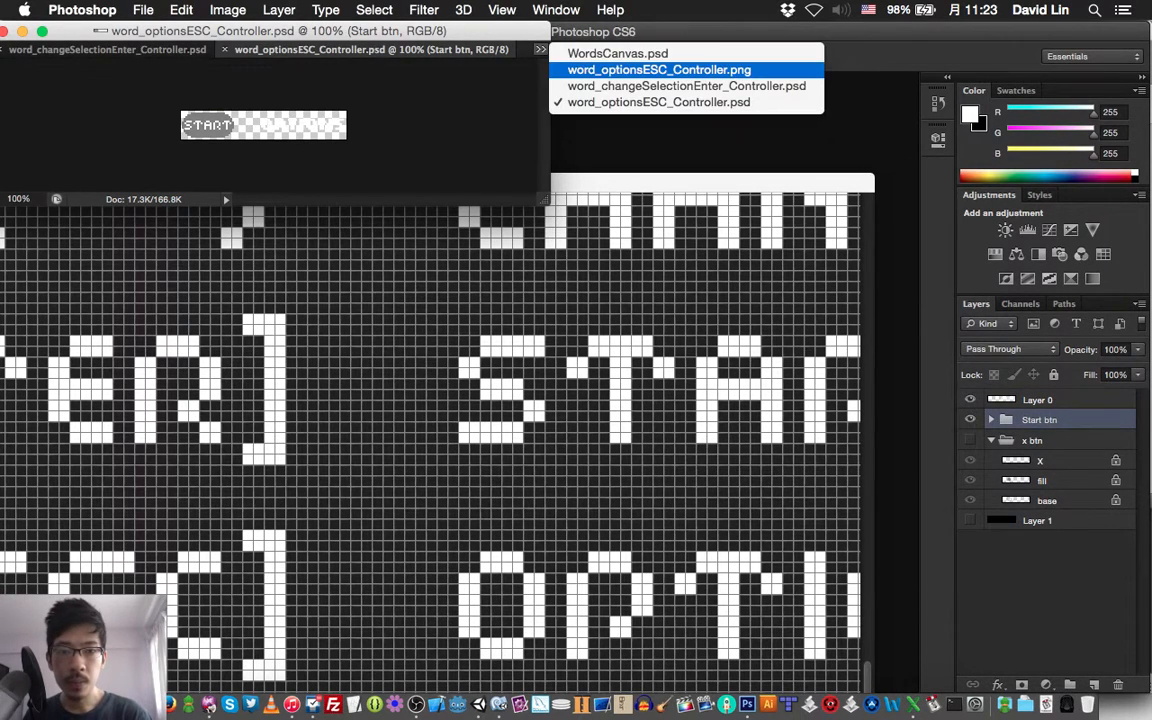
pyautogui.click(659, 69)
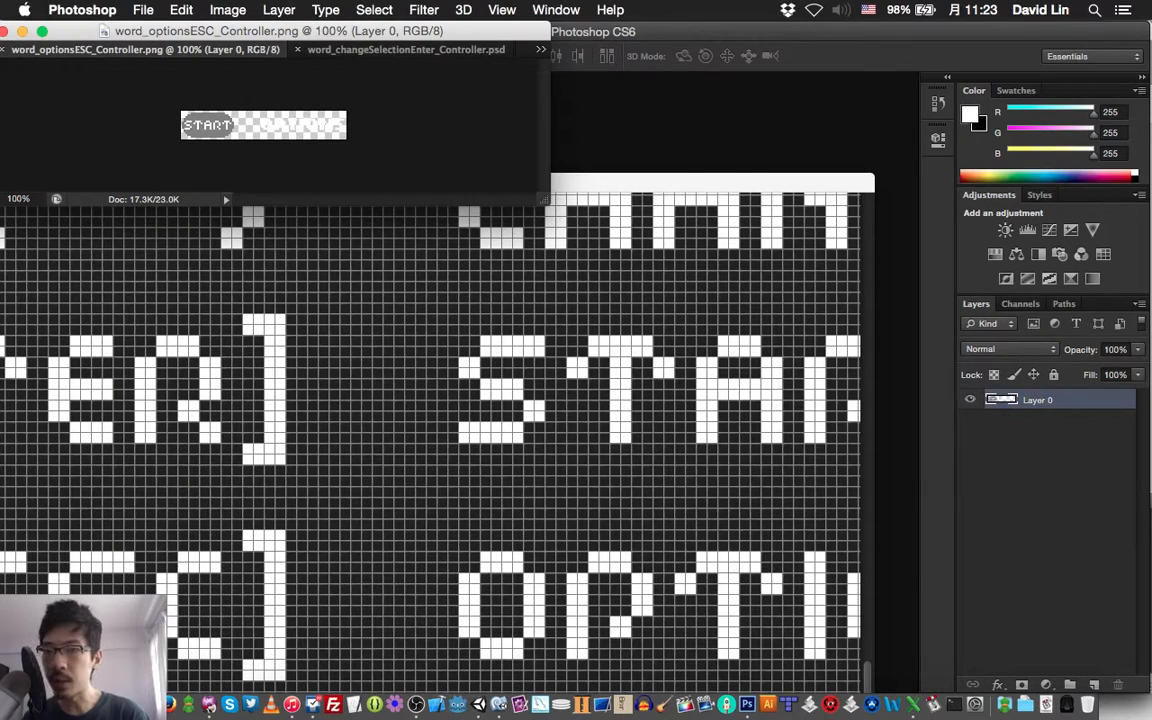
pyautogui.press('super+w')
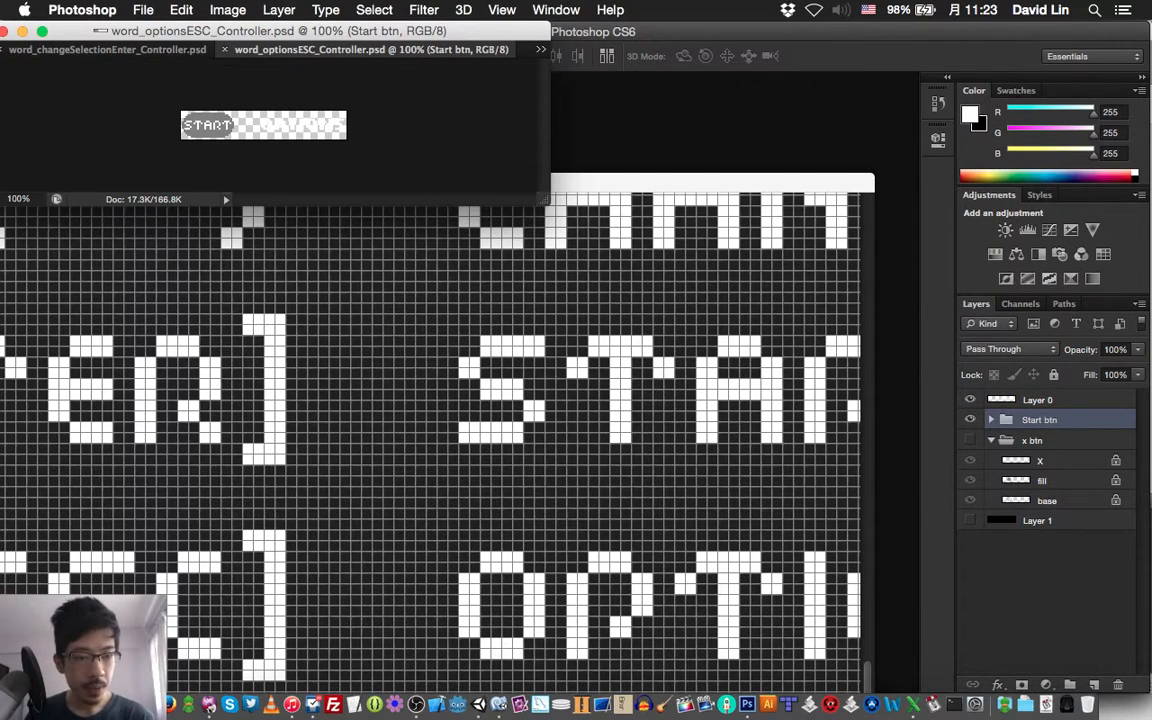
# Toggle the visibility of Layer 0 and the Start btn group in word_optionsESC_Controller.psd to check what each contains
pyautogui.click(970, 399)
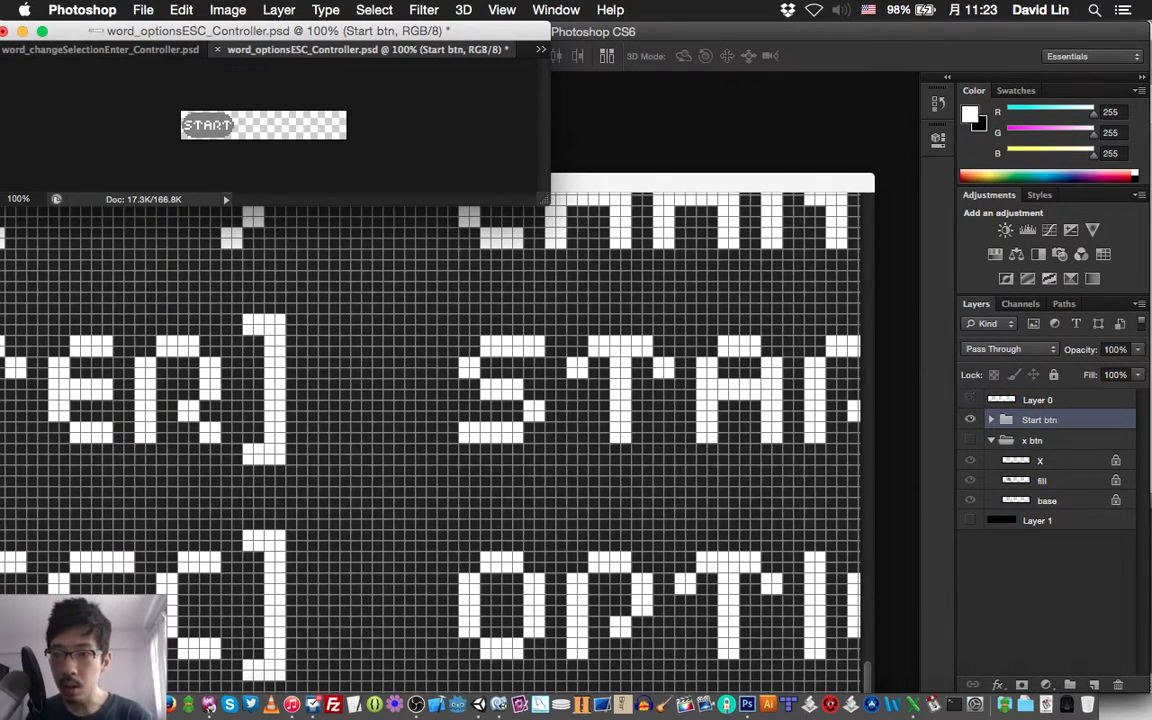
pyautogui.click(970, 399)
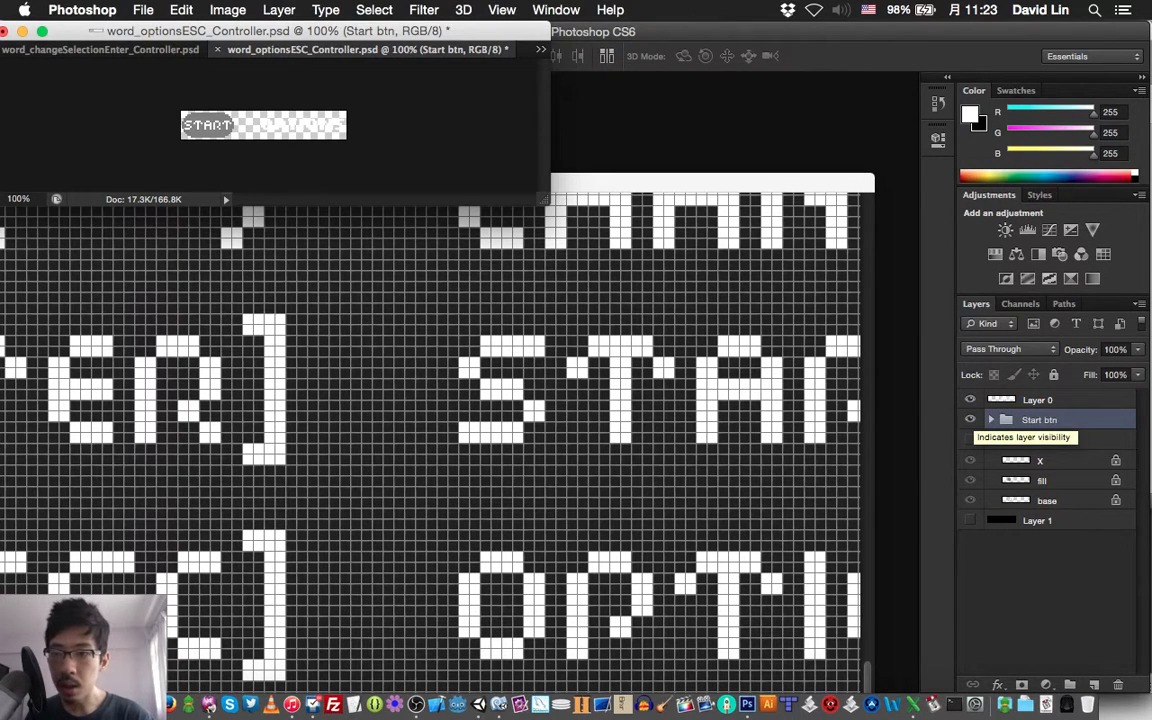
pyautogui.click(970, 419)
pyautogui.click(970, 419)
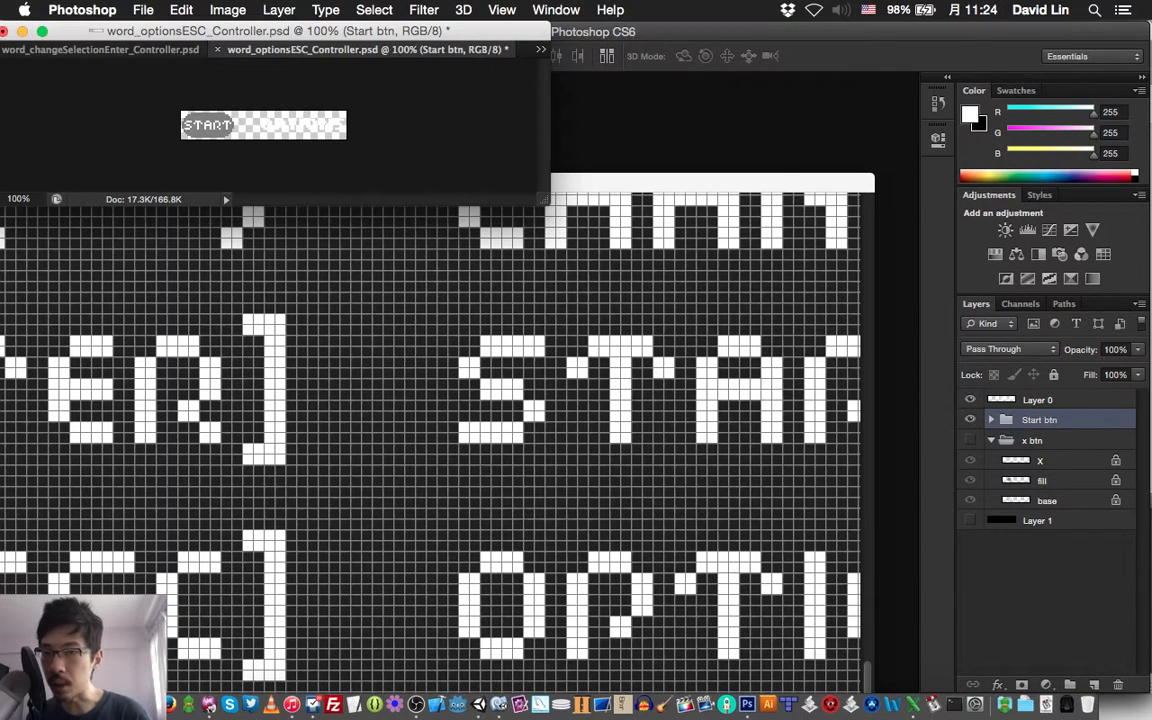
# Widen the document window and copy the Start btn group into WordsCanvas.psd, placing it left of the large [ENTER] prompt
pyautogui.moveTo(120, 32); pyautogui.dragTo(150, 32)
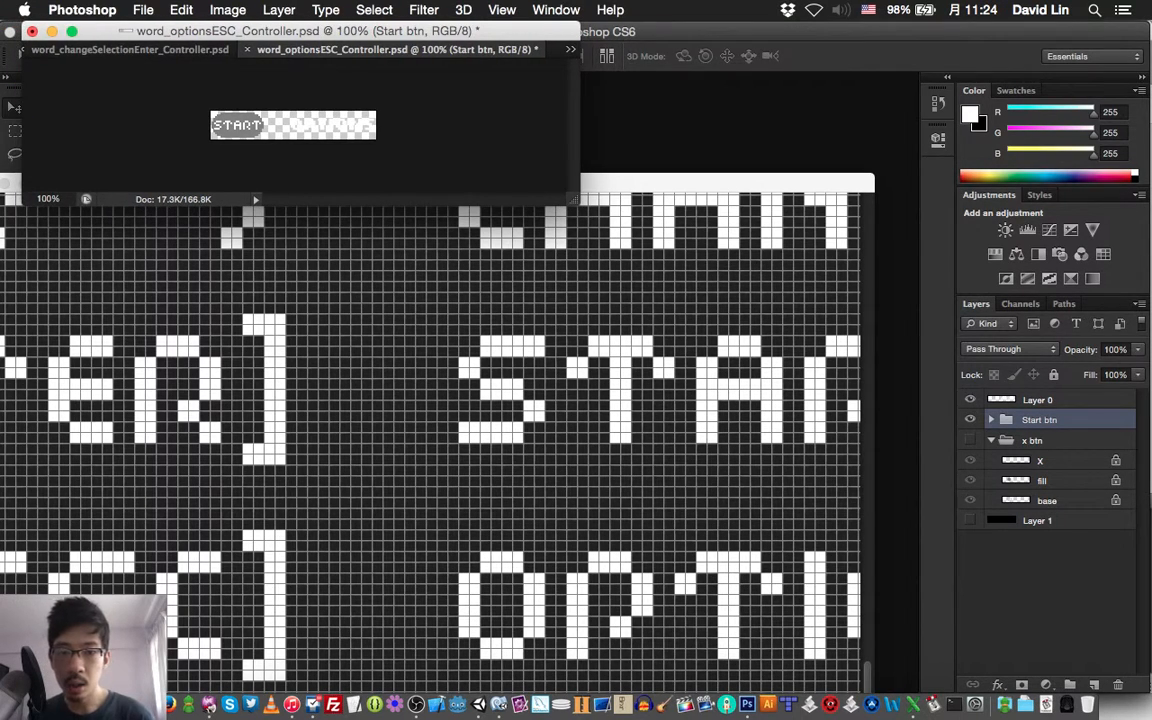
pyautogui.moveTo(576, 202); pyautogui.dragTo(766, 203)
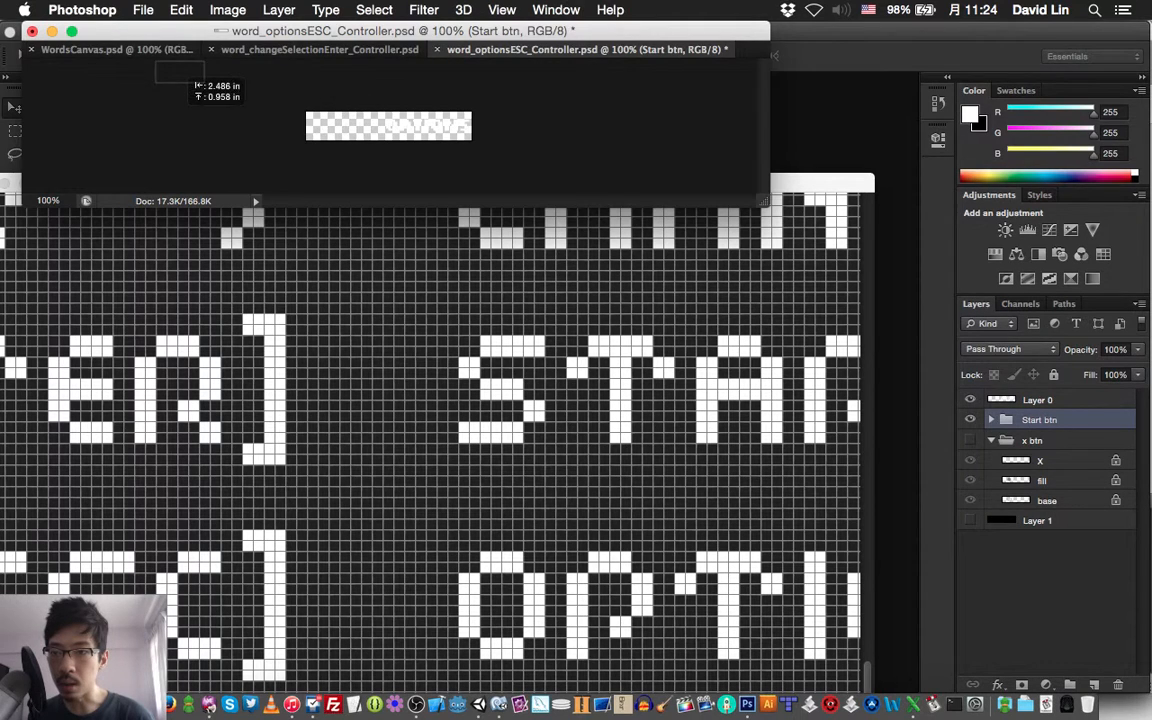
pyautogui.click(120, 49)
pyautogui.moveTo(154, 49); pyautogui.dragTo(217, 104)
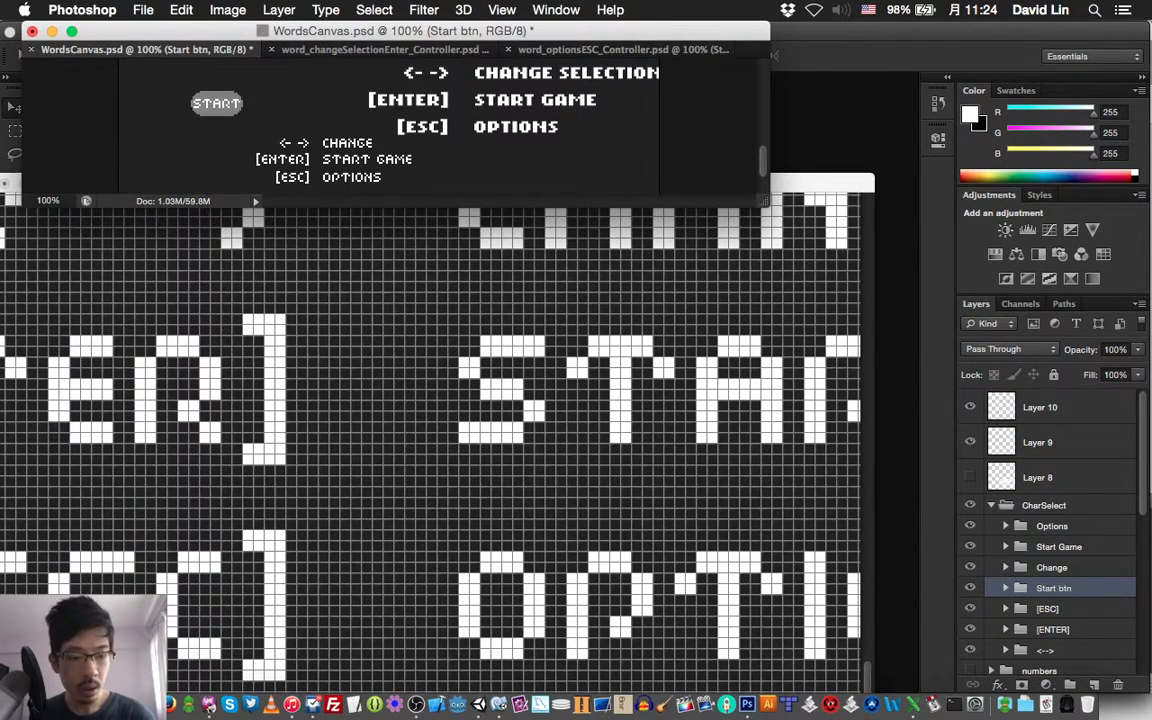
# Move the Start btn group out of CharSelect to a place below Layer 9 in the layer stack
pyautogui.press('super+shift+bracketright')
pyautogui.press('super+bracketleft')
pyautogui.press('super+bracketleft')
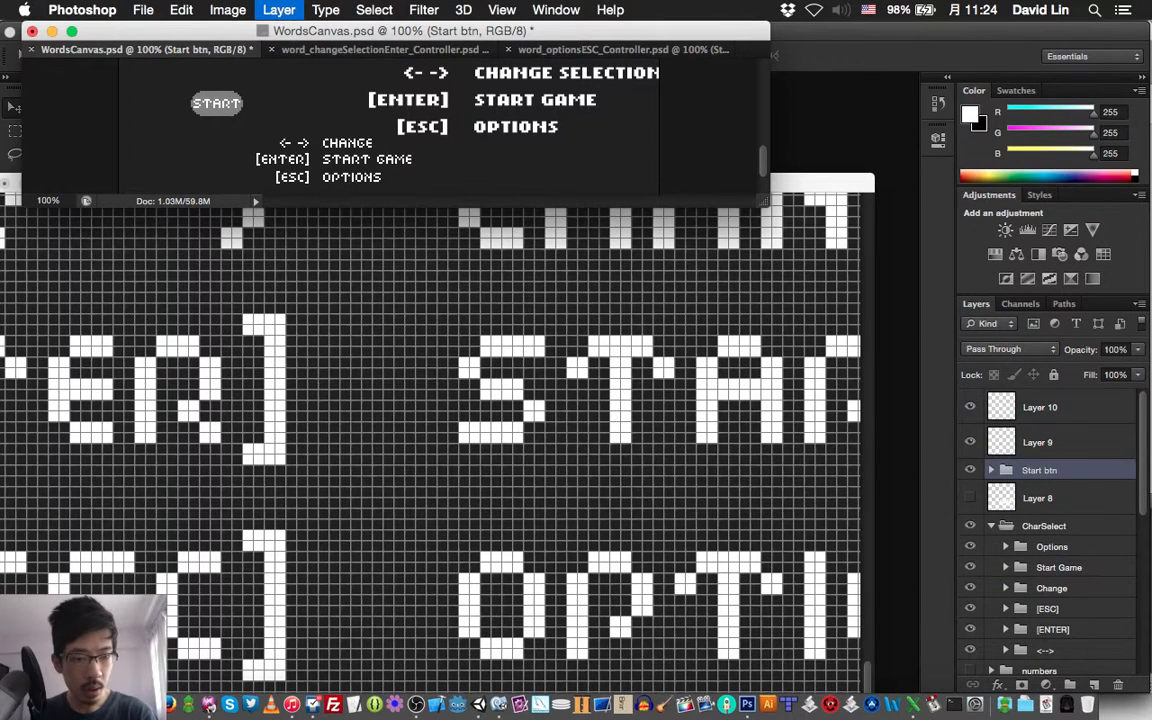
pyautogui.press('super+bracketleft')
# Copy the <-> stick, x btn and A btn groups from word_changeSelectionEnter_Controller.psd into WordsCanvas.psd, placing them between the START button and the large prompts
pyautogui.click(350, 50)
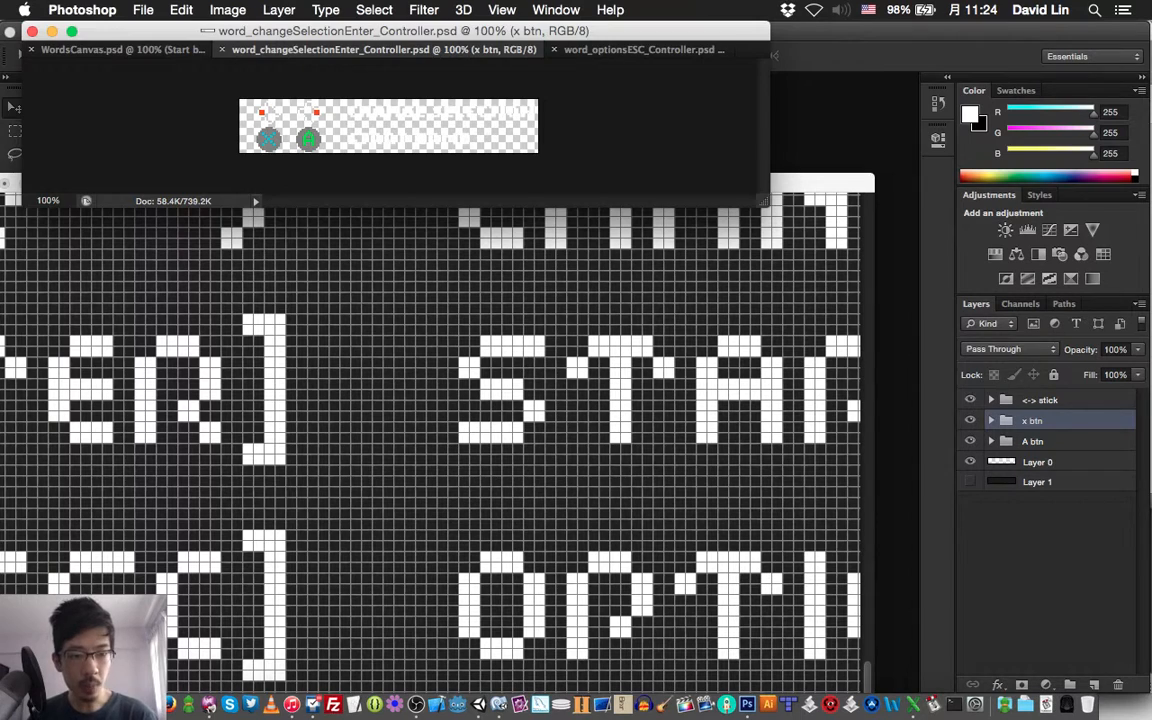
pyautogui.click(1042, 400)
pyautogui.keyDown('shift'); pyautogui.click(1034, 441); pyautogui.keyUp('shift')
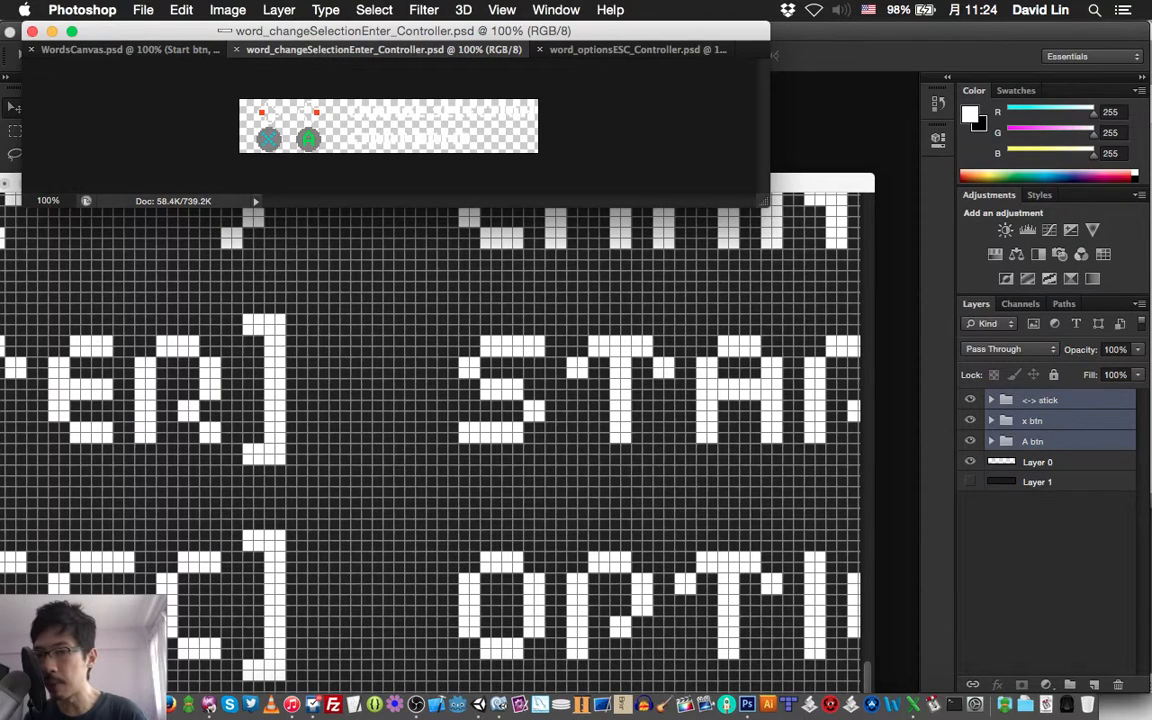
pyautogui.moveTo(269, 137); pyautogui.dragTo(258, 83)
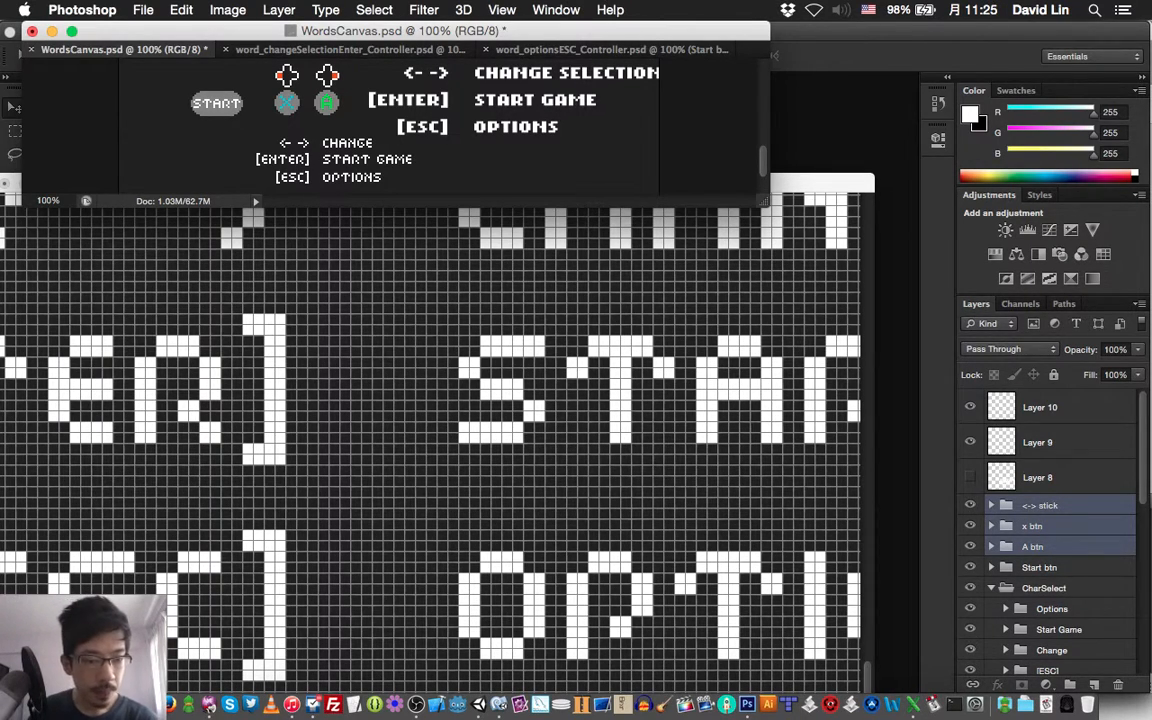
# Rename the CharSelect group as CharSelect Keyboard VER and save WordsCanvas.psd
pyautogui.click(1044, 588)
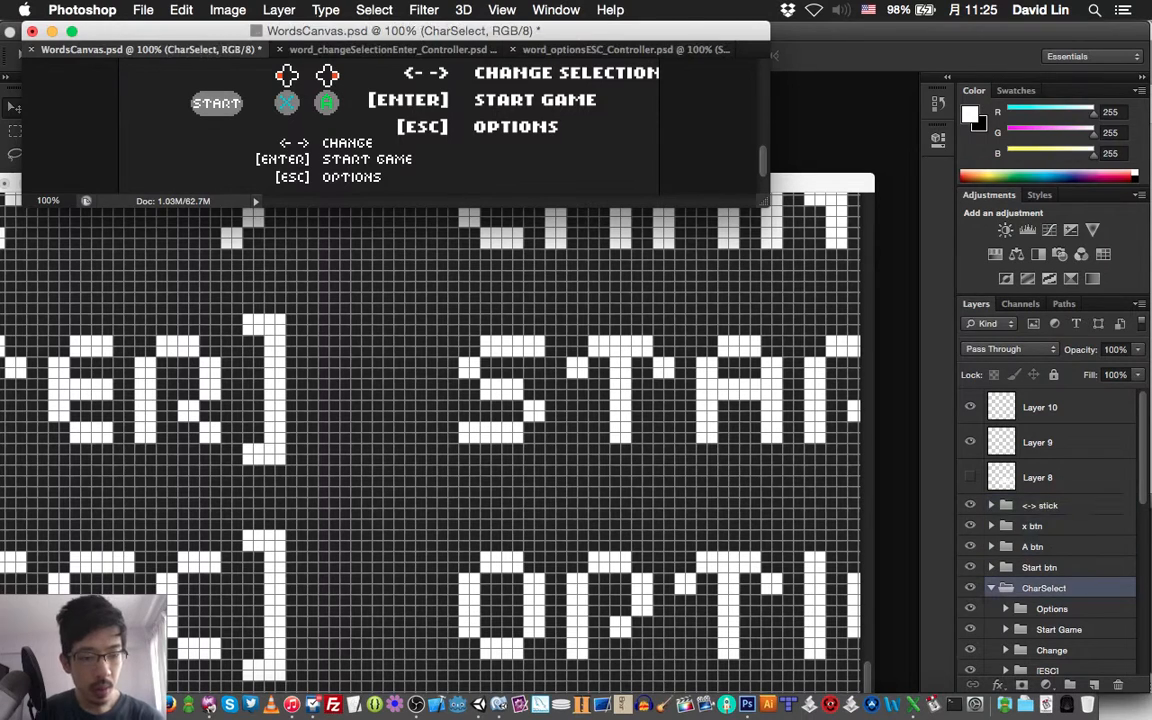
pyautogui.doubleClick(1044, 588)
pyautogui.press('Right')
pyautogui.write('K')
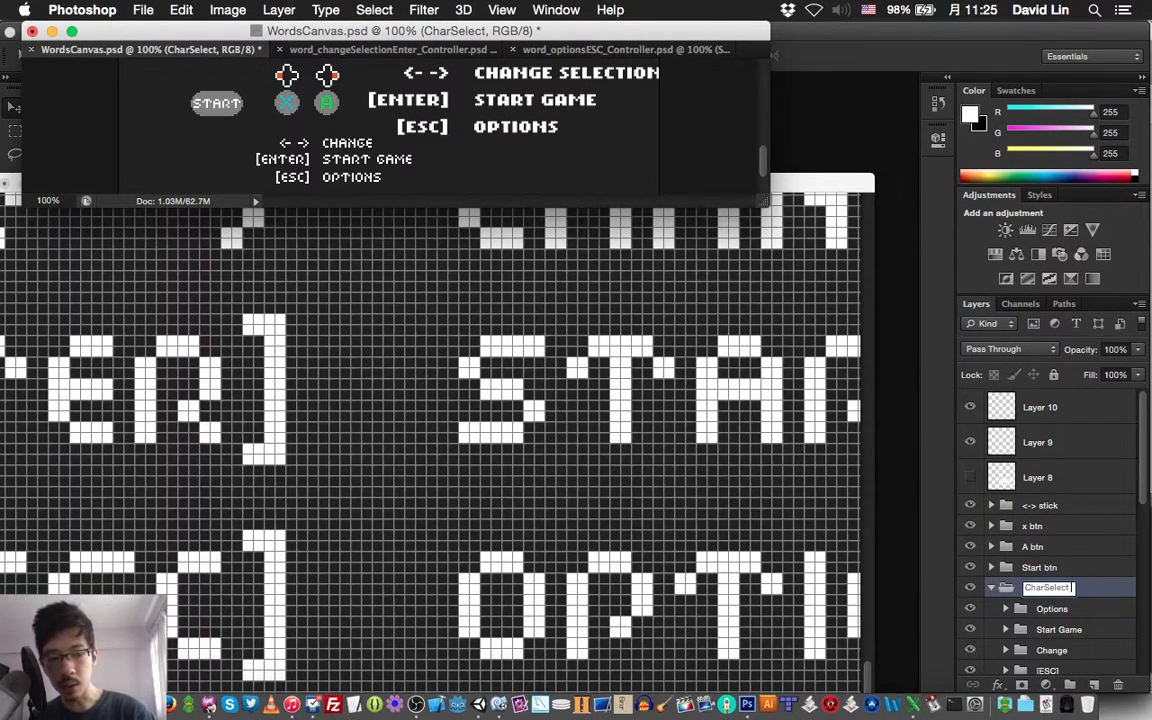
pyautogui.write('eyboard VER')
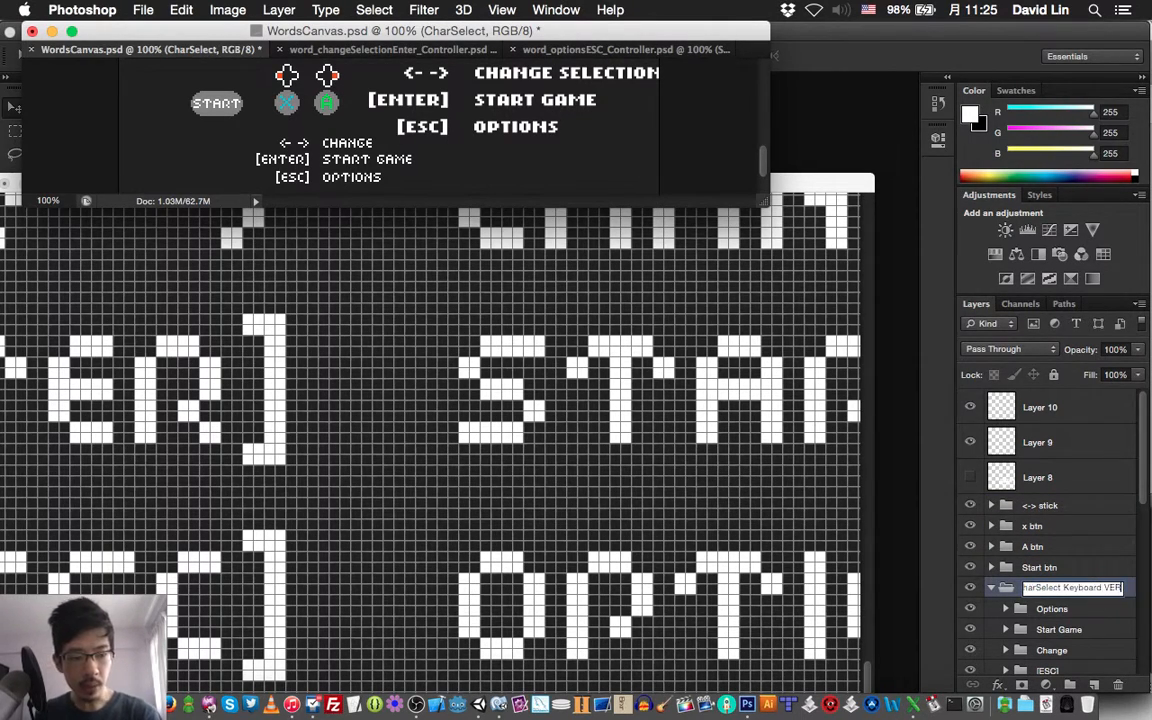
pyautogui.press('Return')
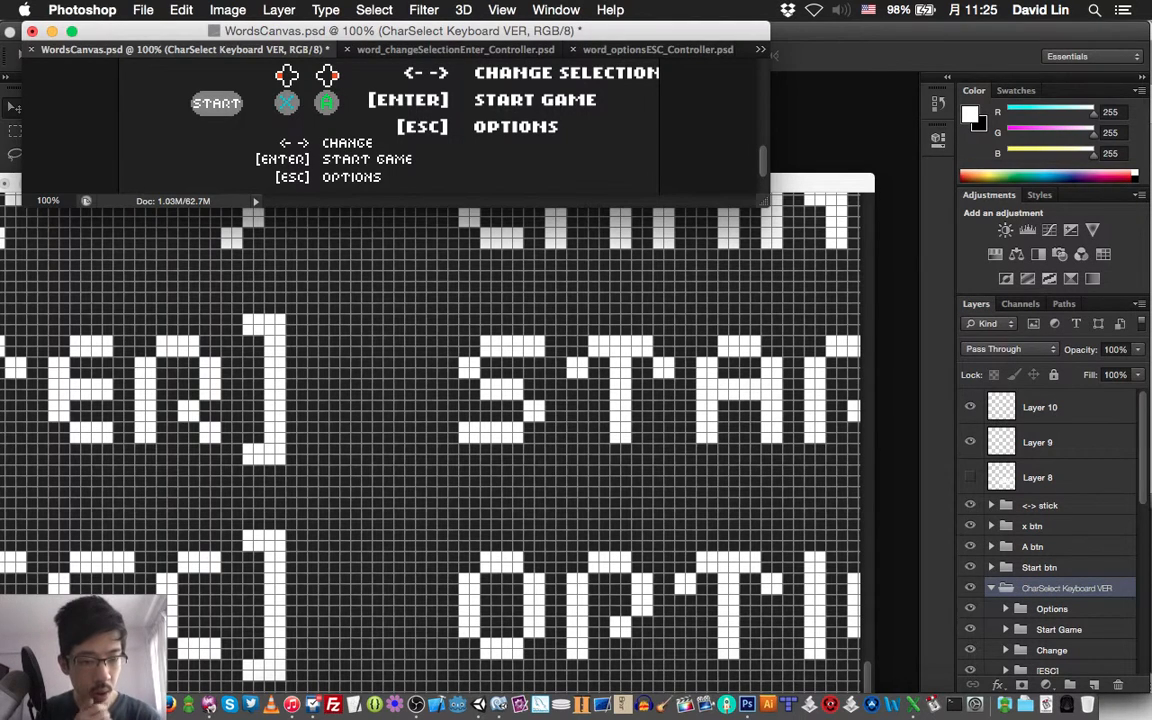
pyautogui.press('super+s')
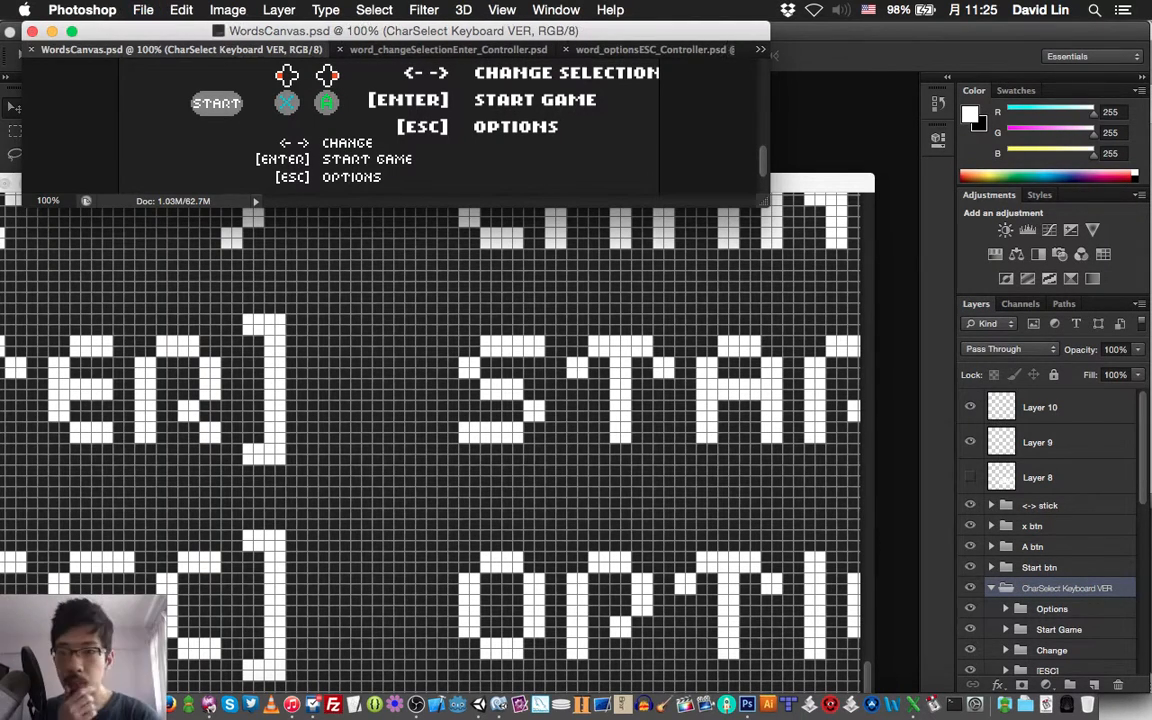
# Duplicate the CharSelect Keyboard VER group within WordsCanvas.psd, then collapse and hide the original group
pyautogui.press('super+j')
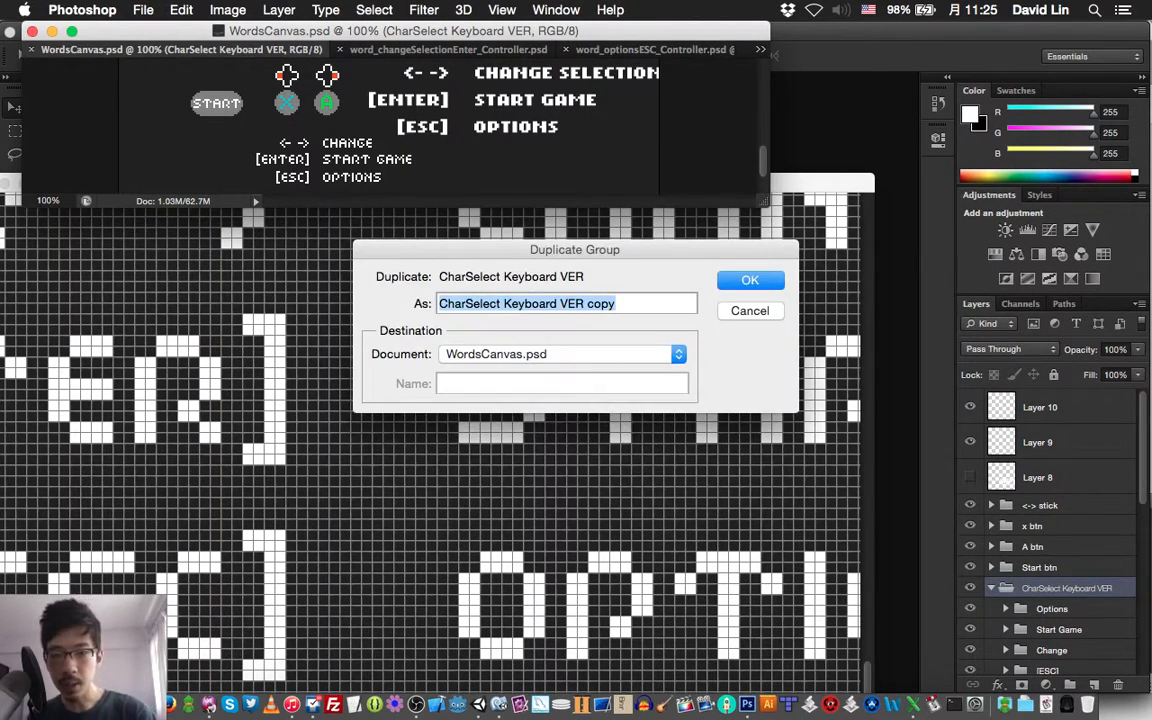
pyautogui.press('Return')
pyautogui.scroll(-4, 1050, 530)
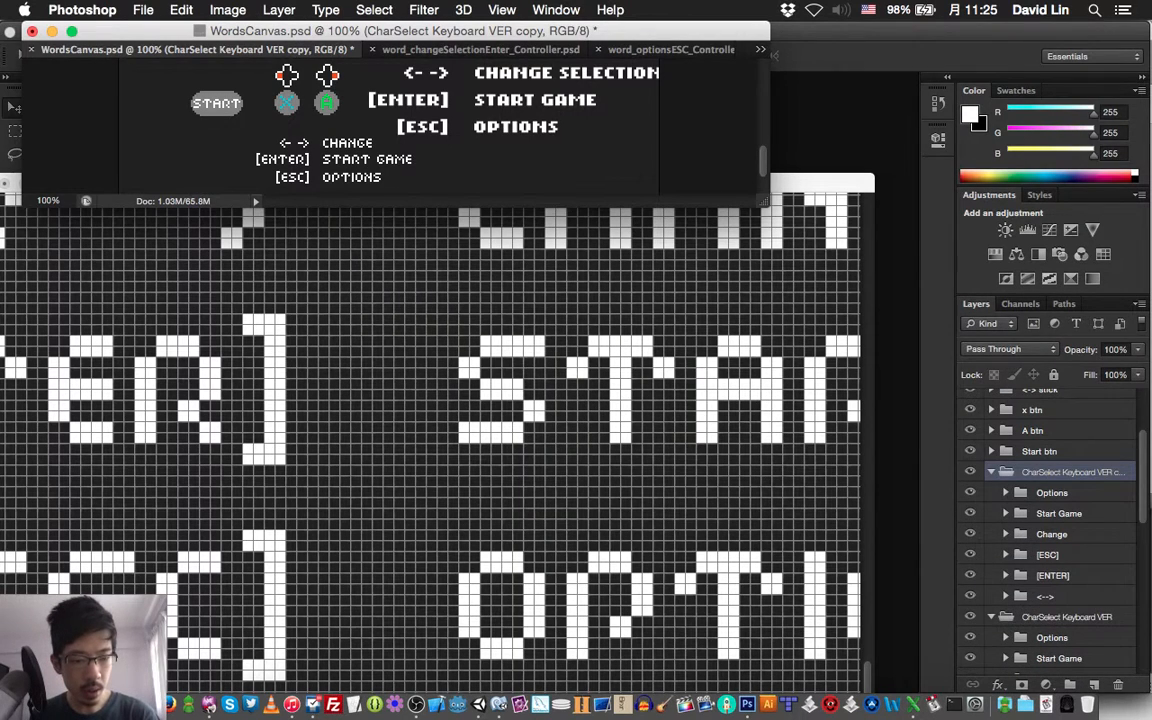
pyautogui.click(991, 617)
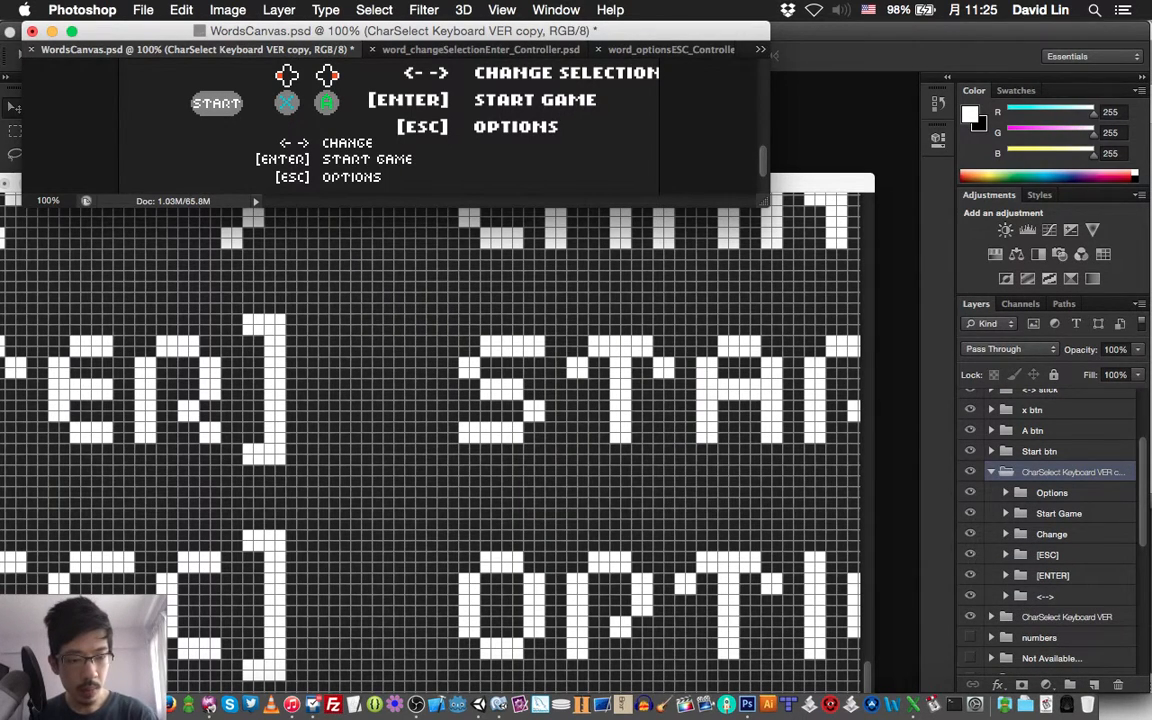
pyautogui.click(969, 616)
# Rename the duplicated group as CharSelect Keyboard CON and save the document
pyautogui.doubleClick(1072, 472)
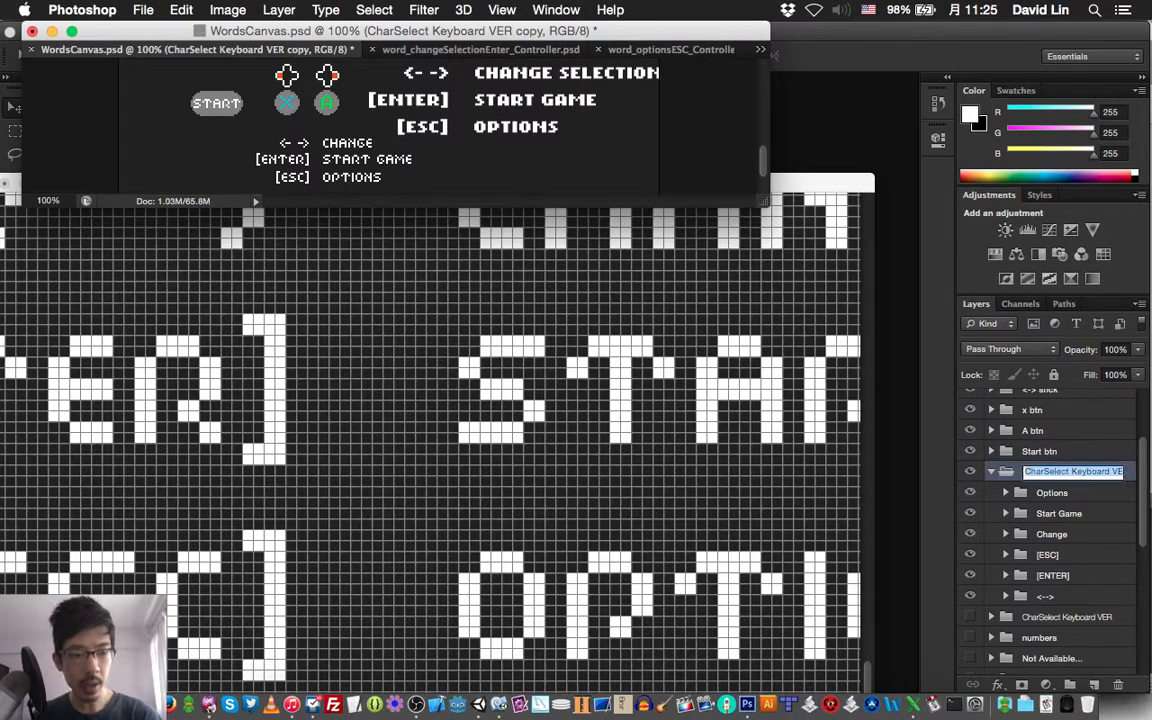
pyautogui.press('Right')
pyautogui.hotkey('alt', 'shift', 'Left')
pyautogui.hotkey('alt', 'shift', 'Left')
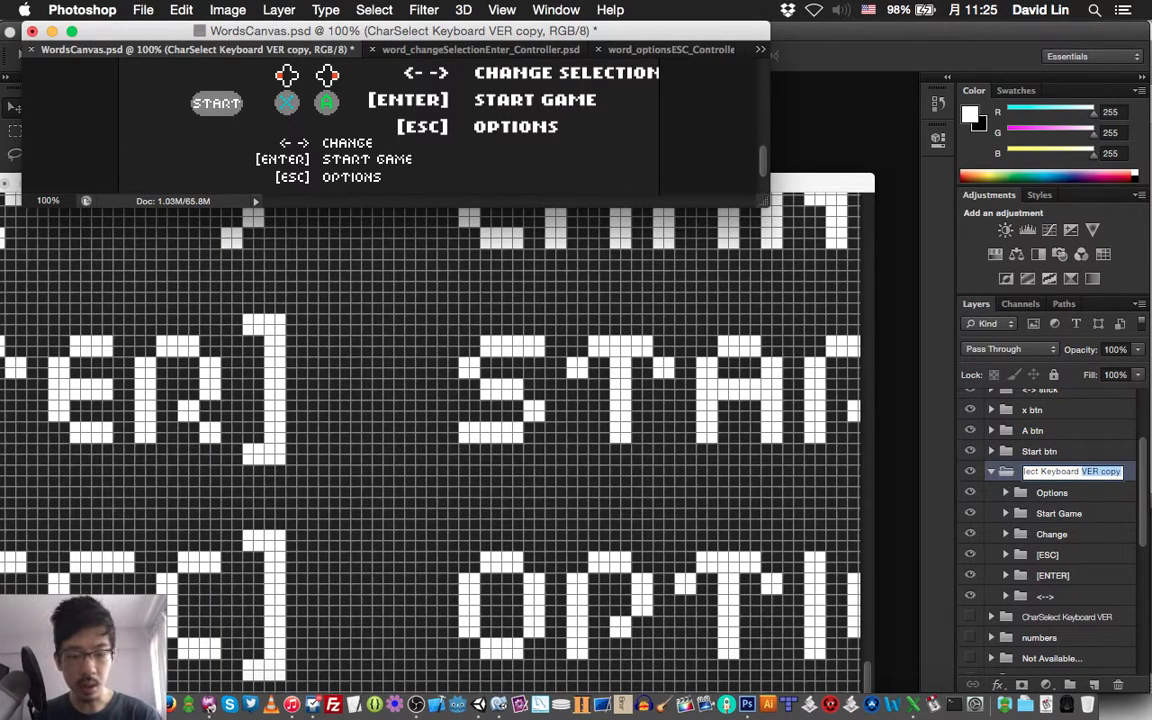
pyautogui.write('CON')
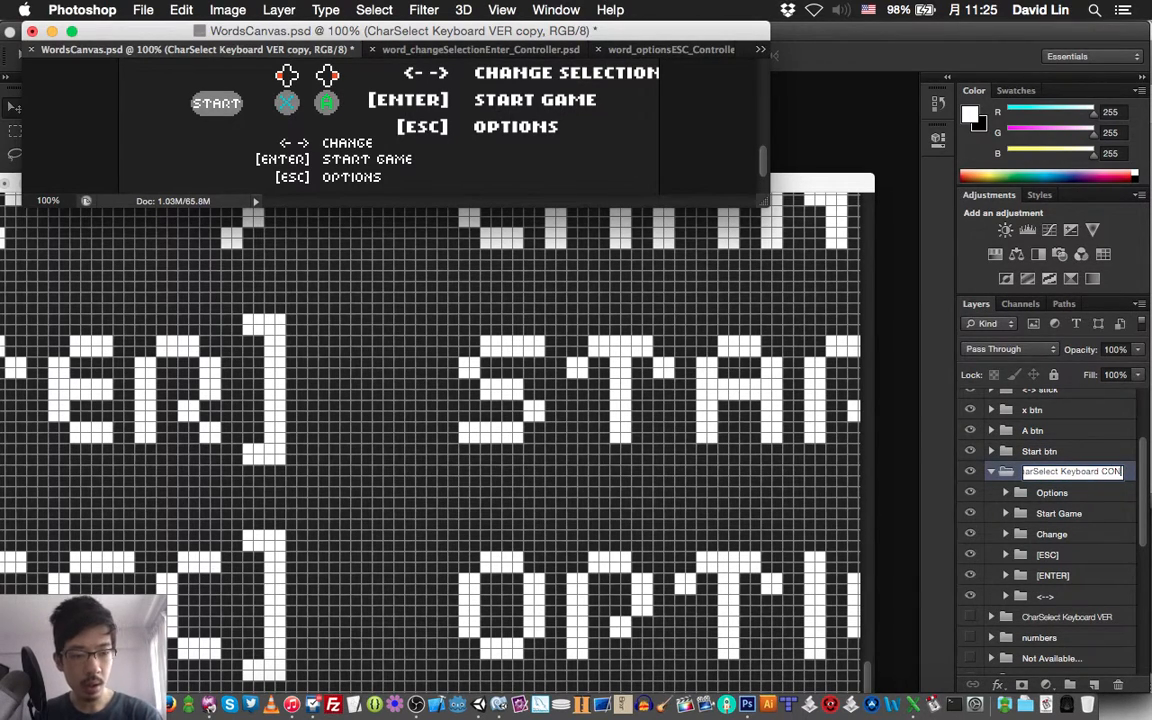
pyautogui.press('Return')
pyautogui.press('super+s')
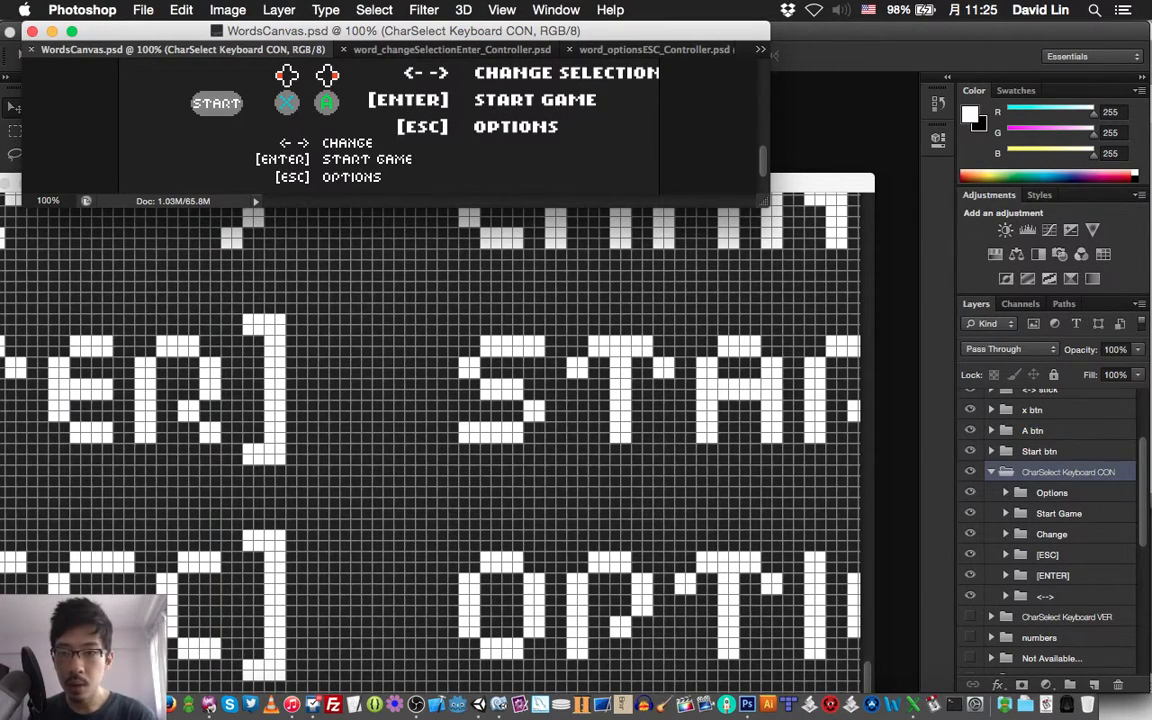
# Select the A btn group above the CharSelect Keyboard CON group
pyautogui.scroll(-2, 390, 120)
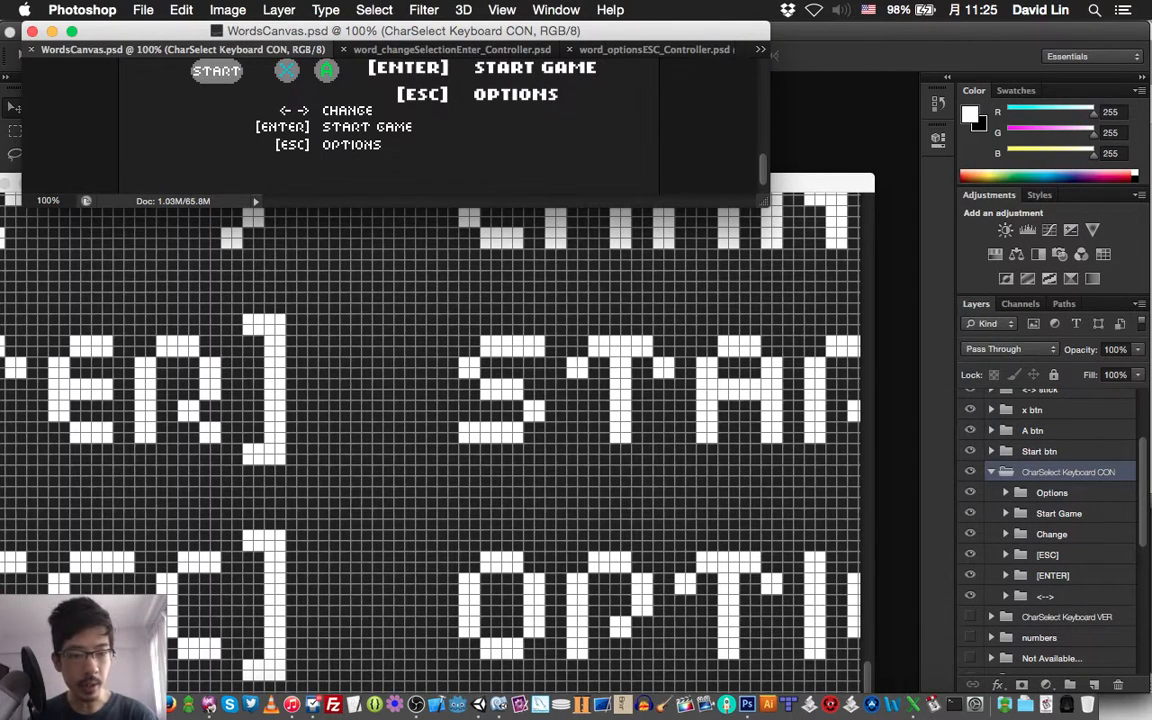
pyautogui.click(1033, 430)
pyautogui.scroll(3, 1048, 450)
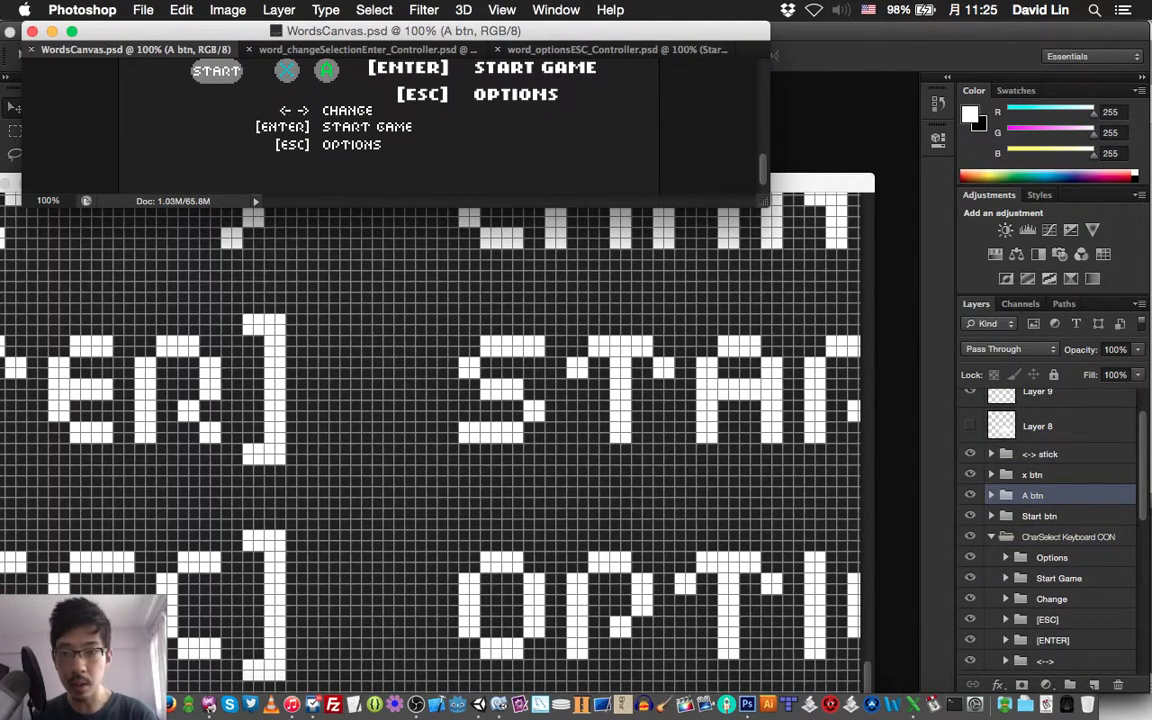